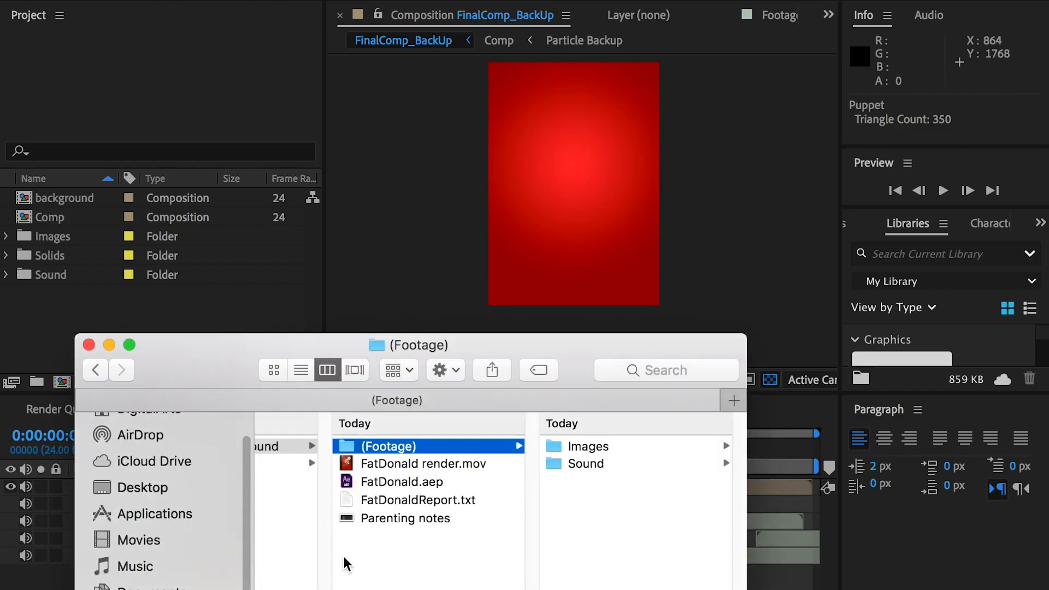
- Look through the sound files in the Effects and Musics folders inside Sound Templetes
{"action": "left_click", "coordinate": [346, 564]}
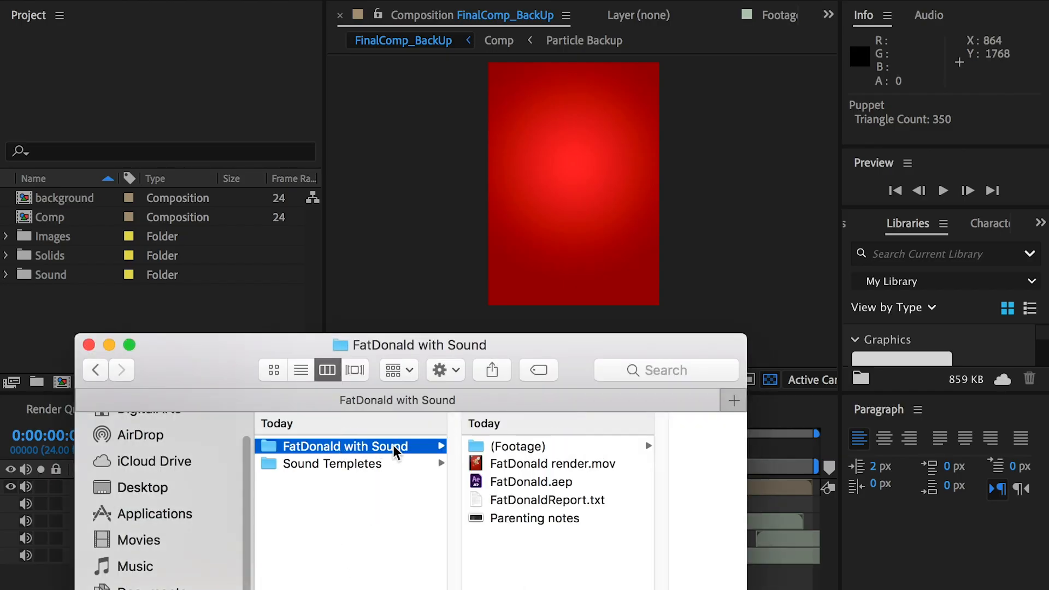
{"action": "left_click", "coordinate": [355, 466]}
{"action": "left_click", "coordinate": [522, 452]}
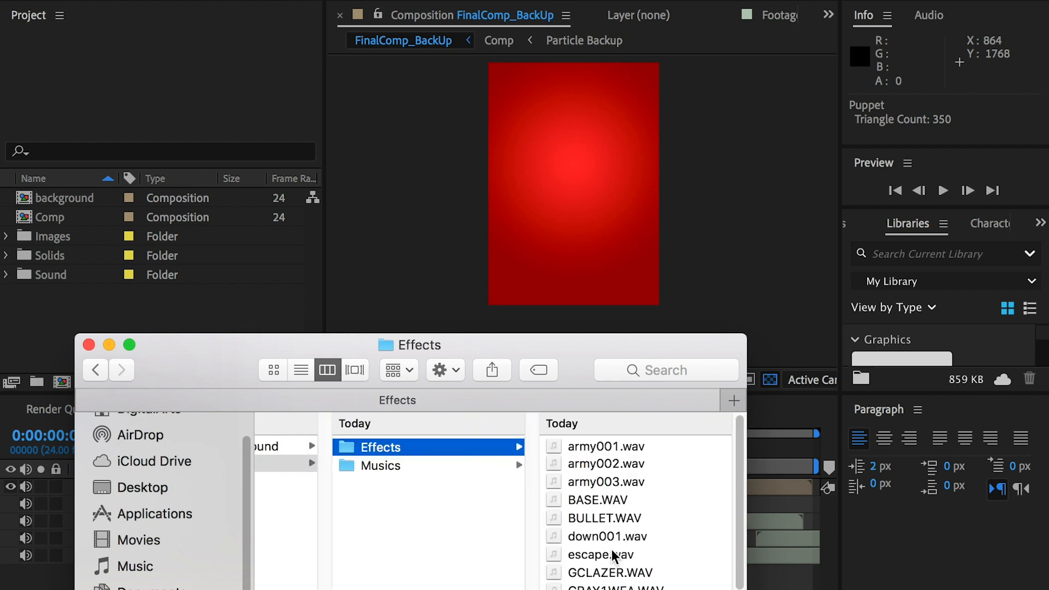
{"action": "scroll", "coordinate": [610, 555], "scroll_direction": "down", "scroll_amount": 5}
{"action": "scroll", "coordinate": [608, 545], "scroll_direction": "up", "scroll_amount": 5}
{"action": "left_click", "coordinate": [483, 466]}
- Examine the contents of the FatDonald with Sound folder, including its footage, rendered movie and project file
{"action": "left_click", "coordinate": [307, 451]}
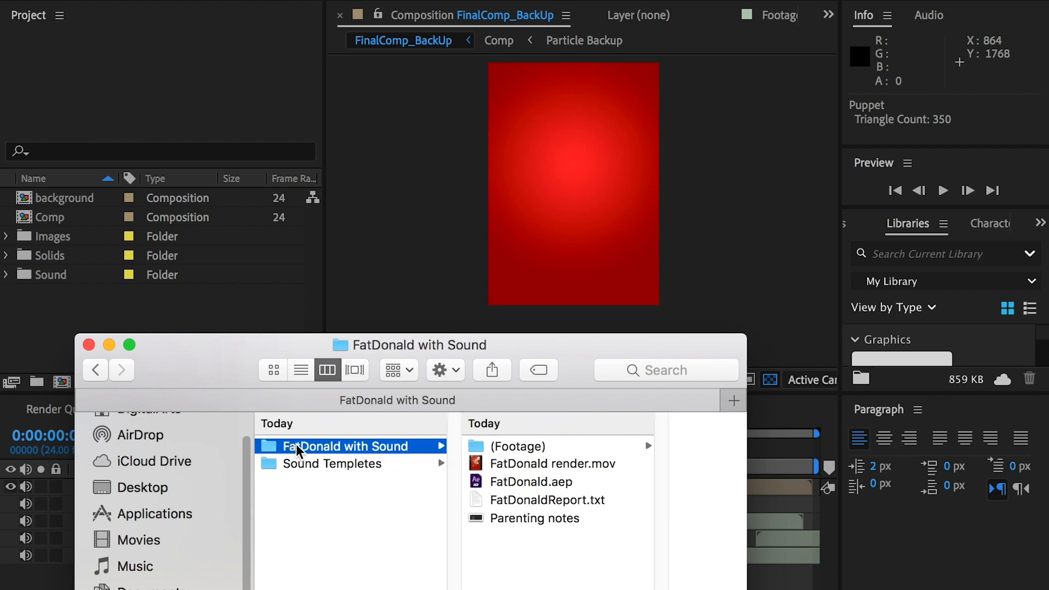
{"action": "left_click", "coordinate": [532, 447]}
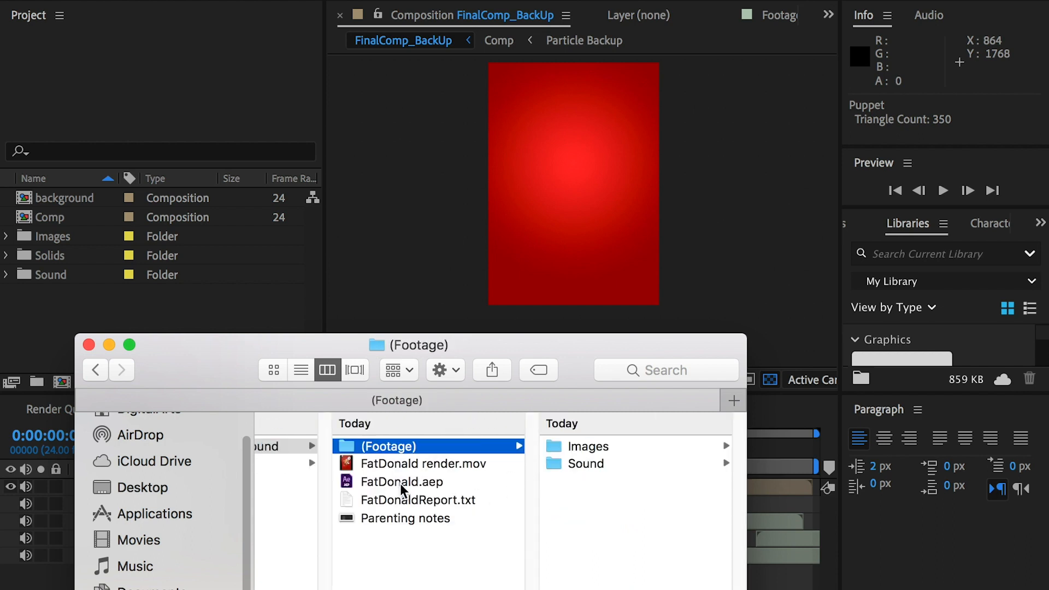
{"action": "left_click", "coordinate": [395, 467]}
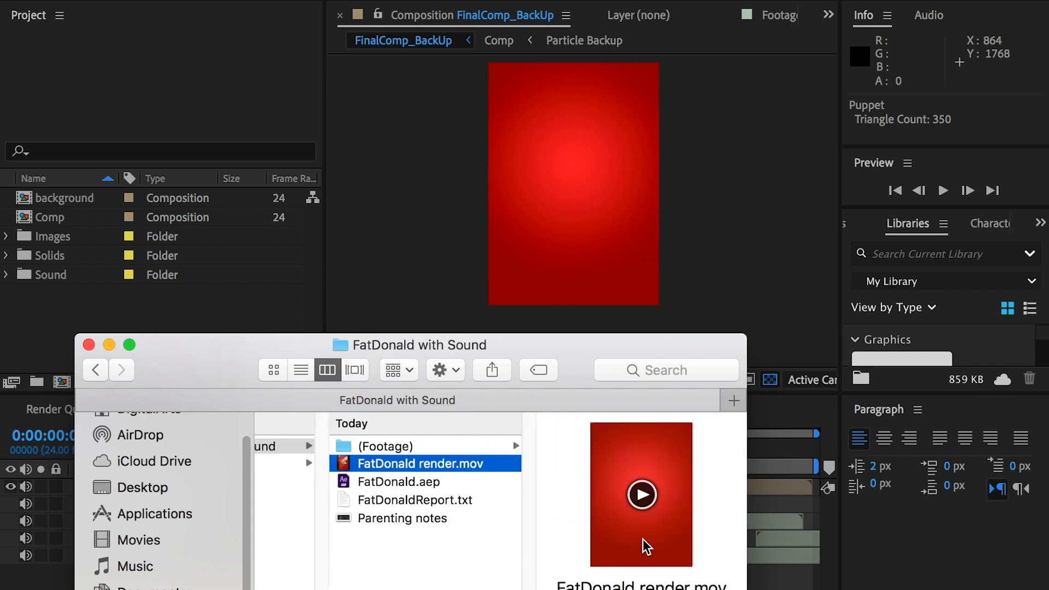
{"action": "left_click", "coordinate": [352, 487]}
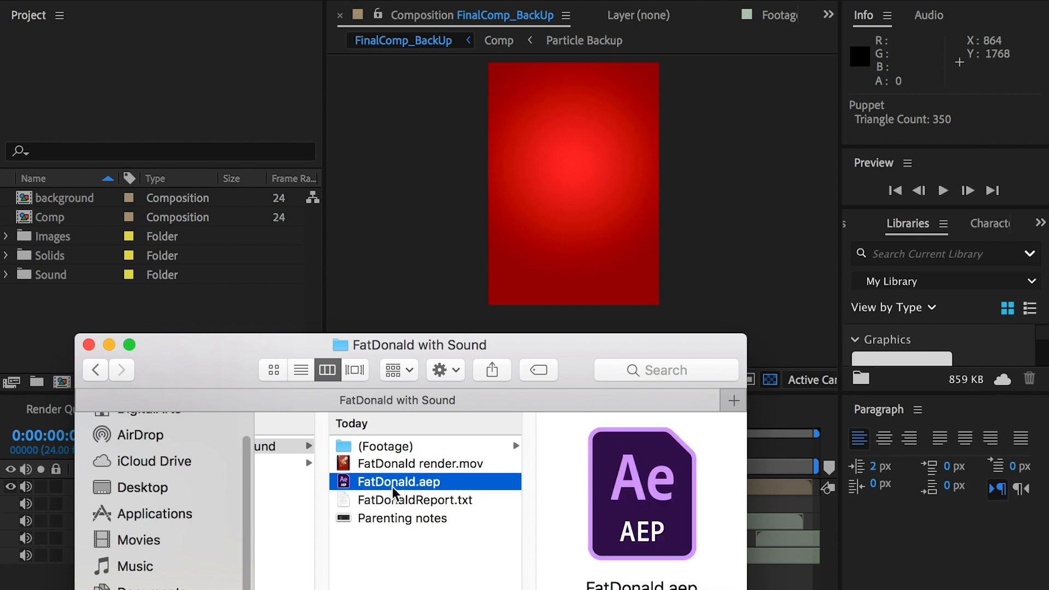
{"action": "left_click", "coordinate": [153, 306]}
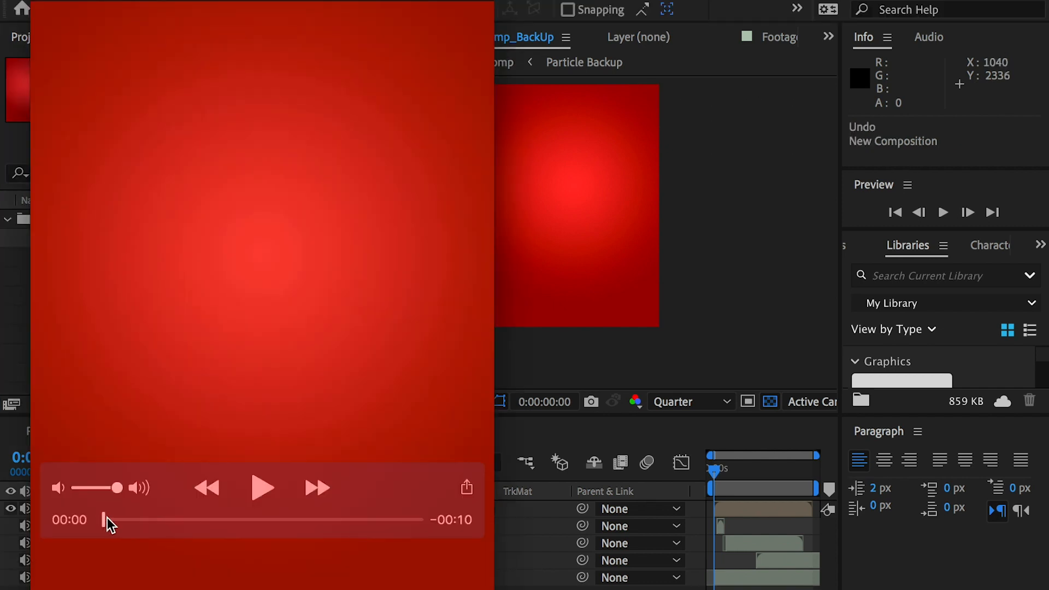
- Scrub through the rendered FatDonald movie to review the finished animation, then return to the After Effects project
{"action": "left_click_drag", "start_coordinate": [107, 517], "coordinate": [322, 527]}
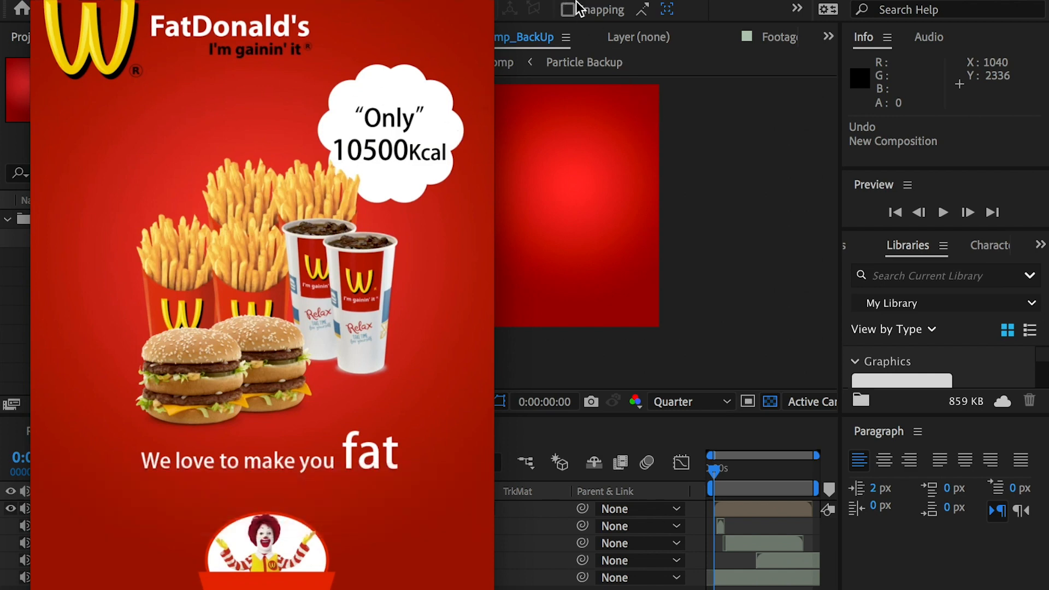
{"action": "left_click_drag", "start_coordinate": [306, 518], "coordinate": [276, 516]}
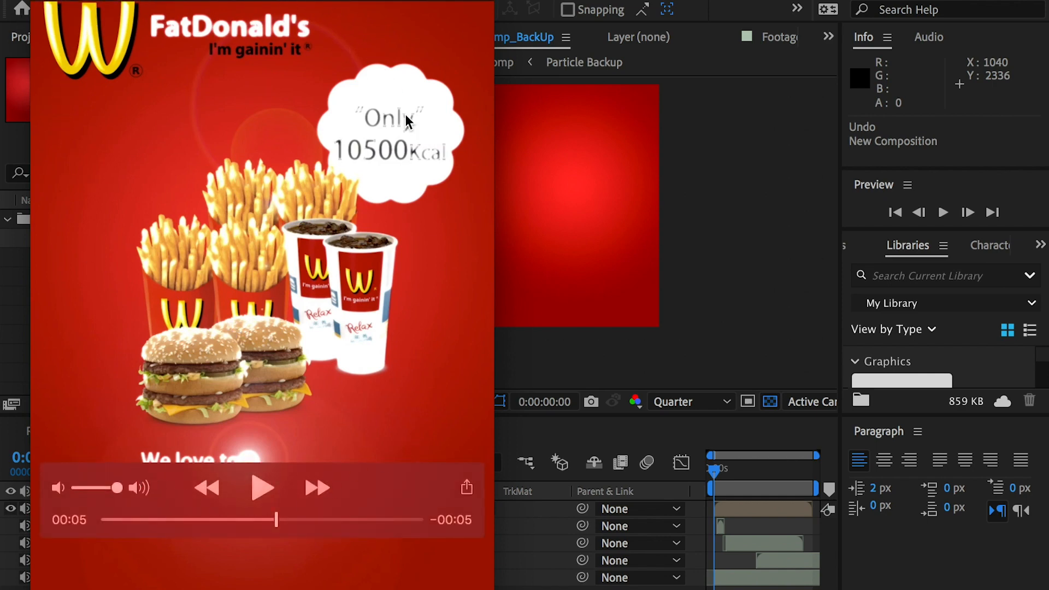
{"action": "left_click", "coordinate": [26, 303]}
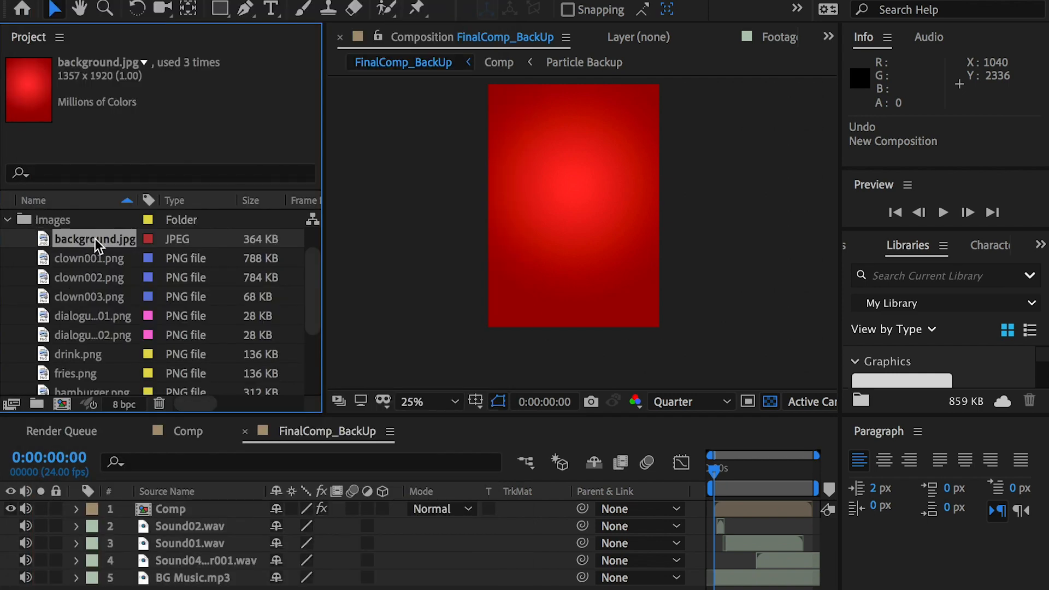
- Create a composition from background.jpg, move it out of the Images folder, and rename it NewFinalComp
{"action": "left_click_drag", "start_coordinate": [94, 238], "coordinate": [61, 405]}
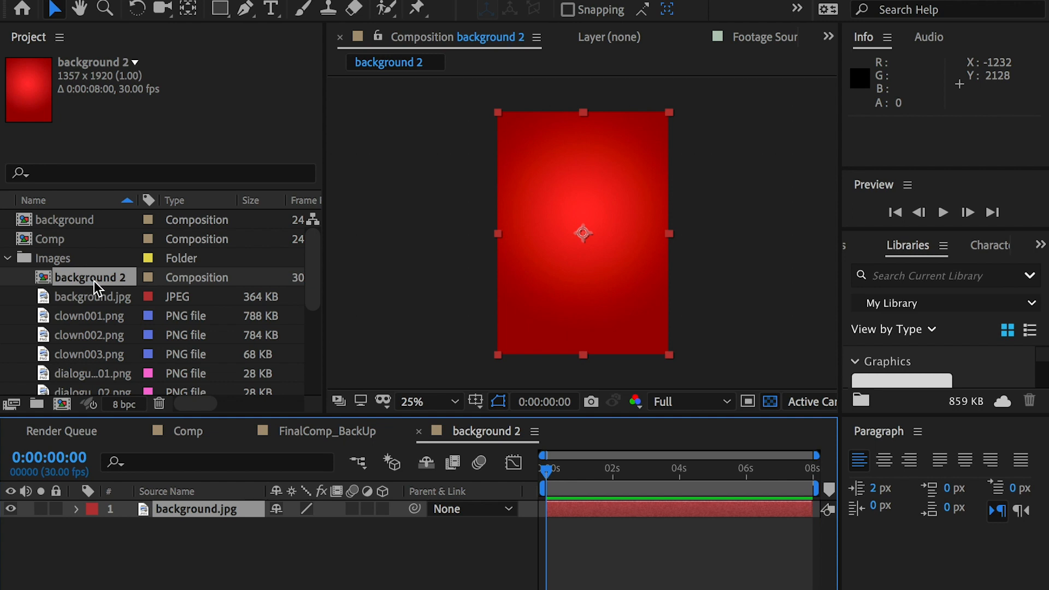
{"action": "left_click_drag", "start_coordinate": [89, 280], "coordinate": [19, 276]}
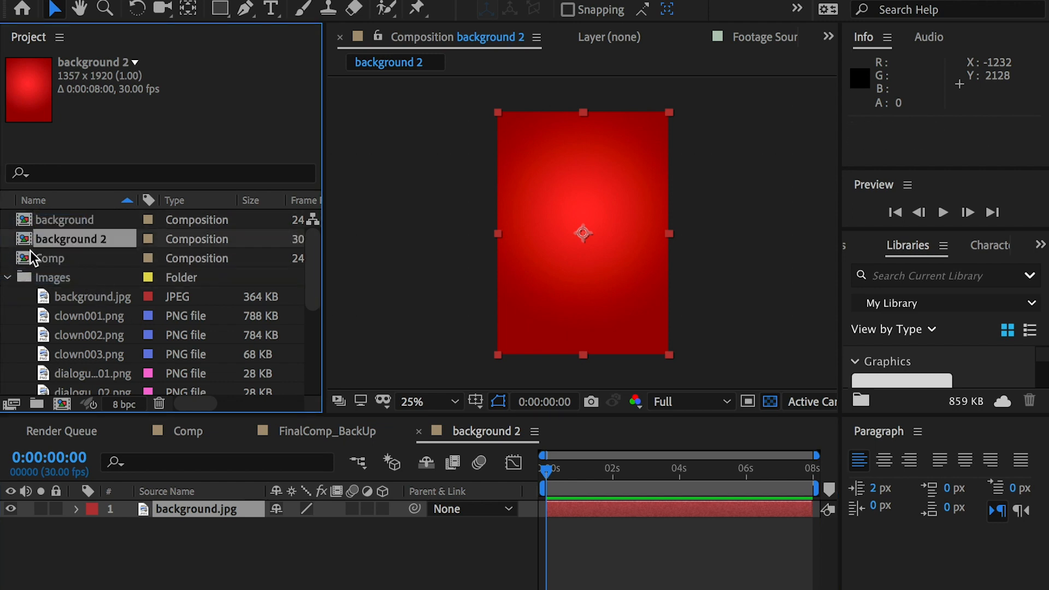
{"action": "key", "text": "Return"}
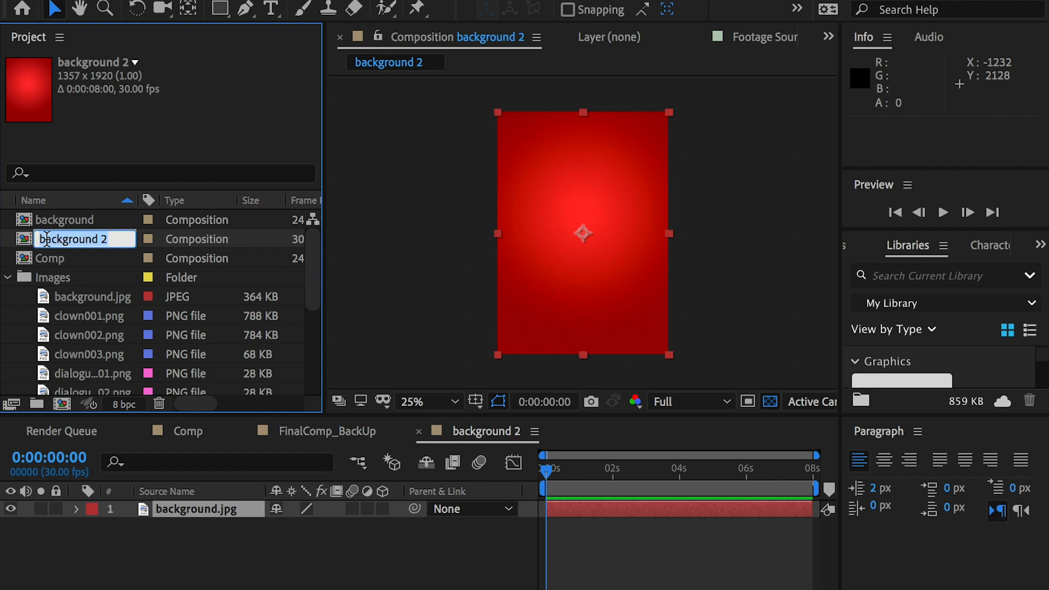
{"action": "type", "text": "NewFinalComp"}
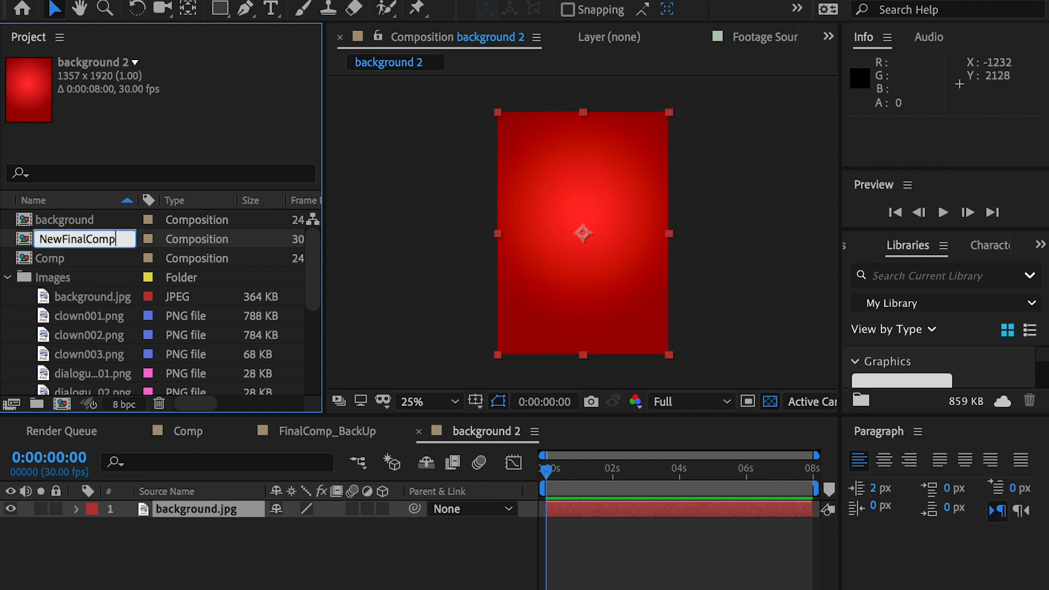
{"action": "key", "text": "Return"}
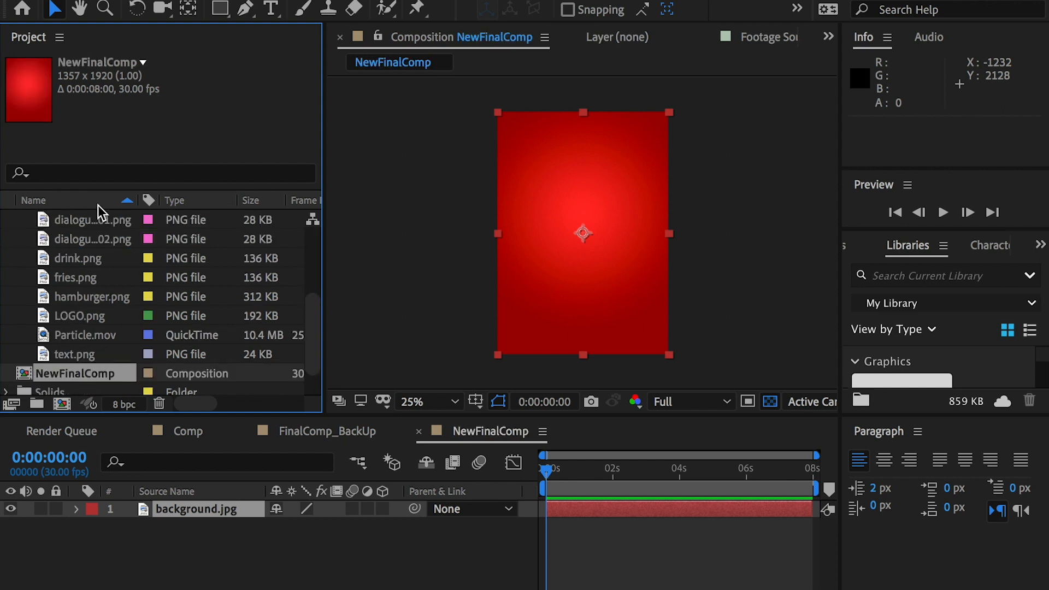
- Add LOGO.png to NewFinalComp above the background layer and shift the logo up and to the right
{"action": "scroll", "coordinate": [125, 307], "scroll_direction": "up", "scroll_amount": 3}
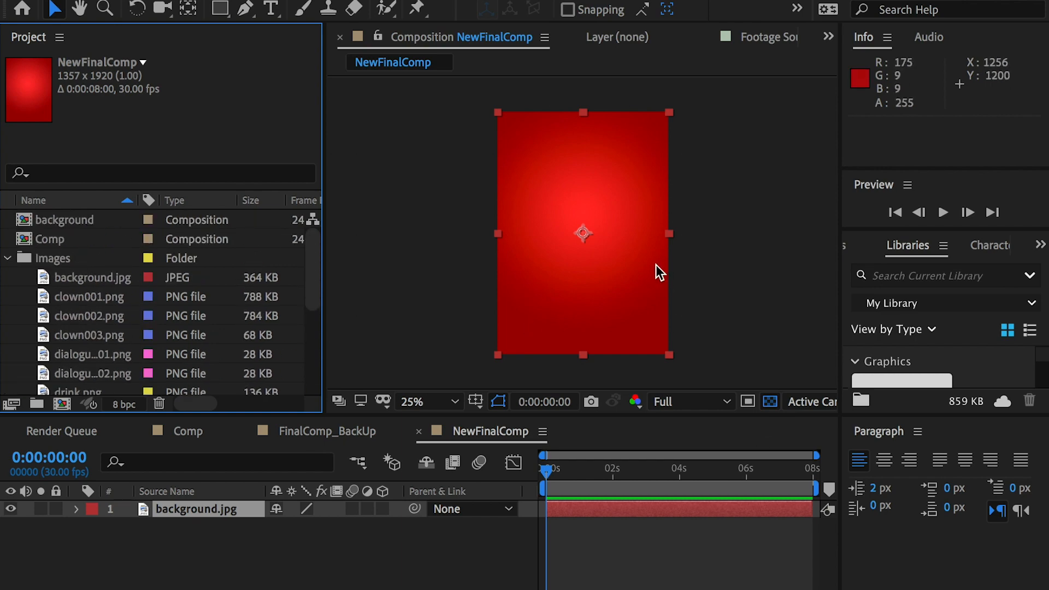
{"action": "scroll", "coordinate": [641, 257], "scroll_direction": "up", "scroll_amount": 2}
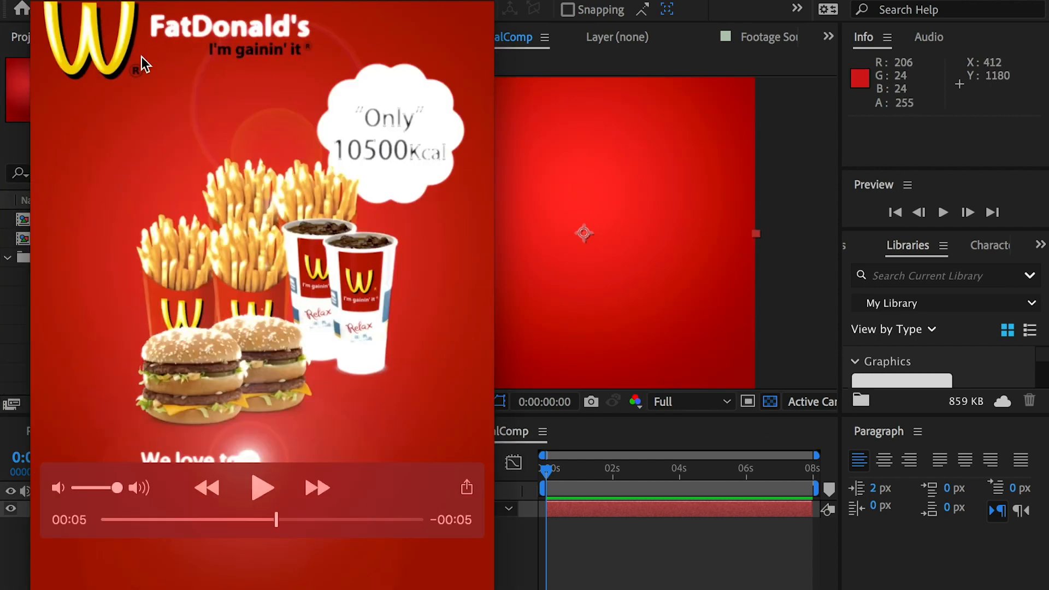
{"action": "scroll", "coordinate": [117, 327], "scroll_direction": "down", "scroll_amount": 3}
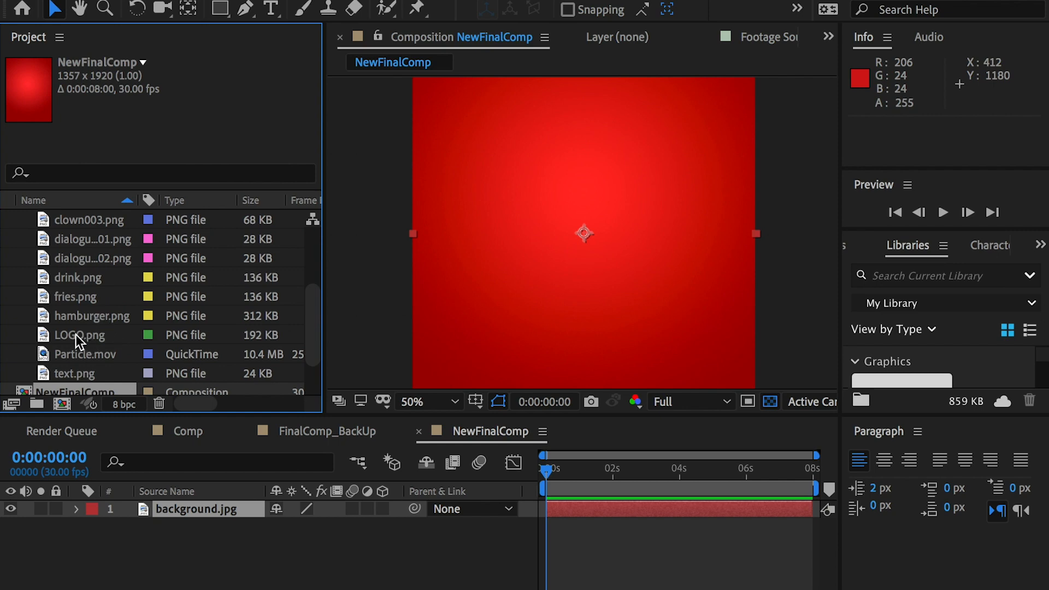
{"action": "left_click_drag", "start_coordinate": [75, 334], "coordinate": [169, 499]}
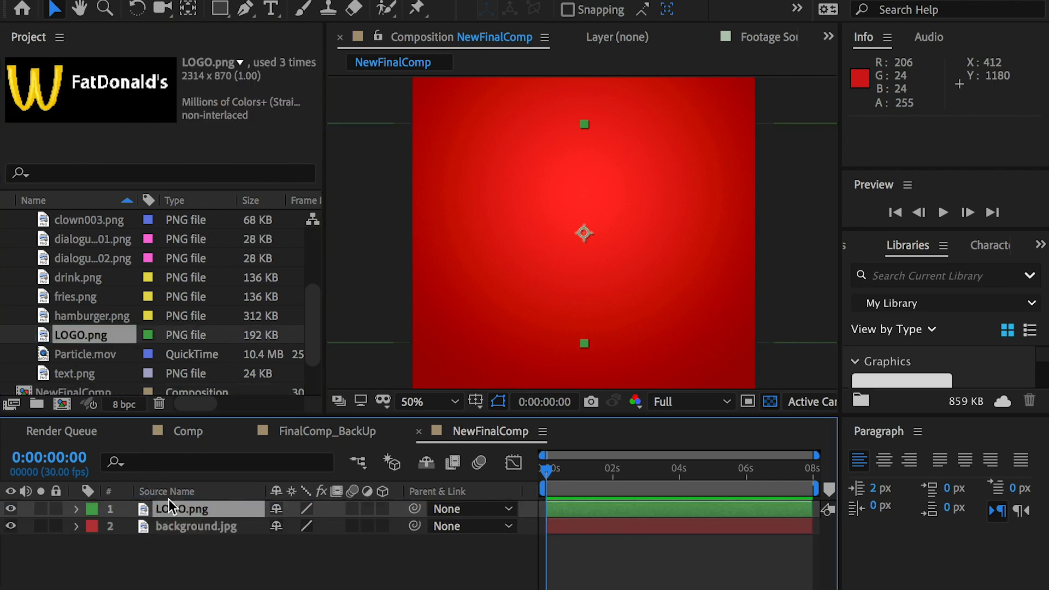
{"action": "left_click", "coordinate": [613, 211]}
{"action": "left_click_drag", "start_coordinate": [614, 211], "coordinate": [726, 132]}
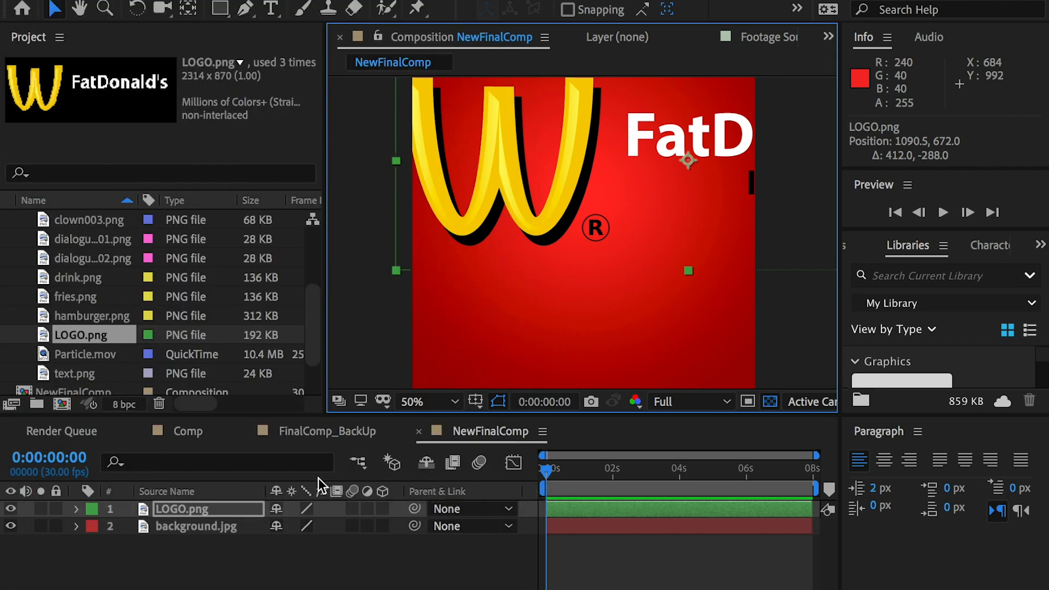
- Set the LOGO.png layer's scale to 28%
{"action": "key", "text": "s"}
{"action": "left_click_drag", "start_coordinate": [331, 528], "coordinate": [275, 529]}
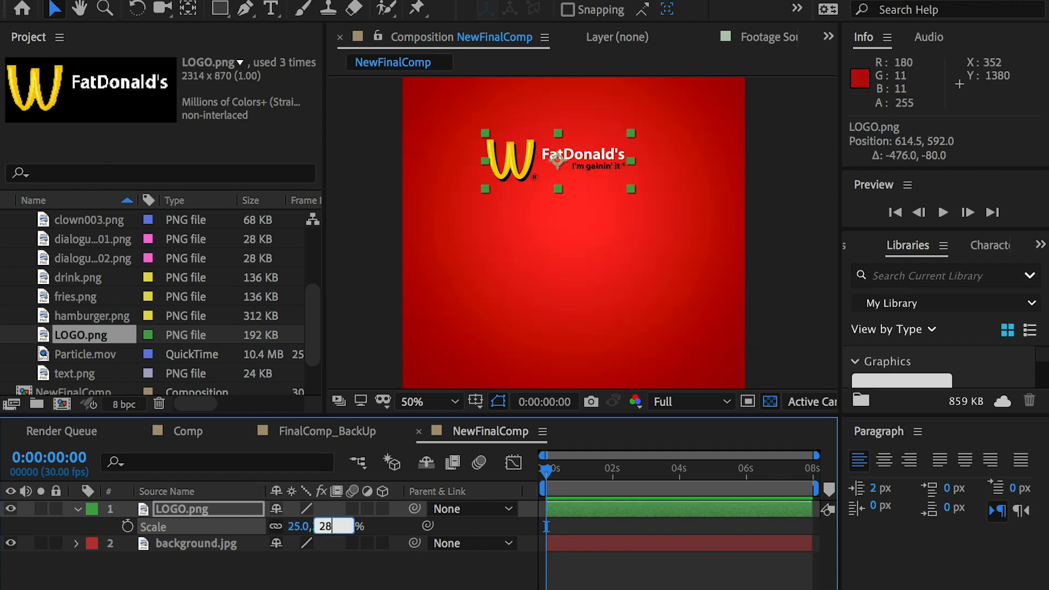
{"action": "key", "text": "Return"}
- Try rotating the logo about its central anchor point, then undo the rotation
{"action": "scroll", "coordinate": [528, 220], "scroll_direction": "up", "scroll_amount": 2}
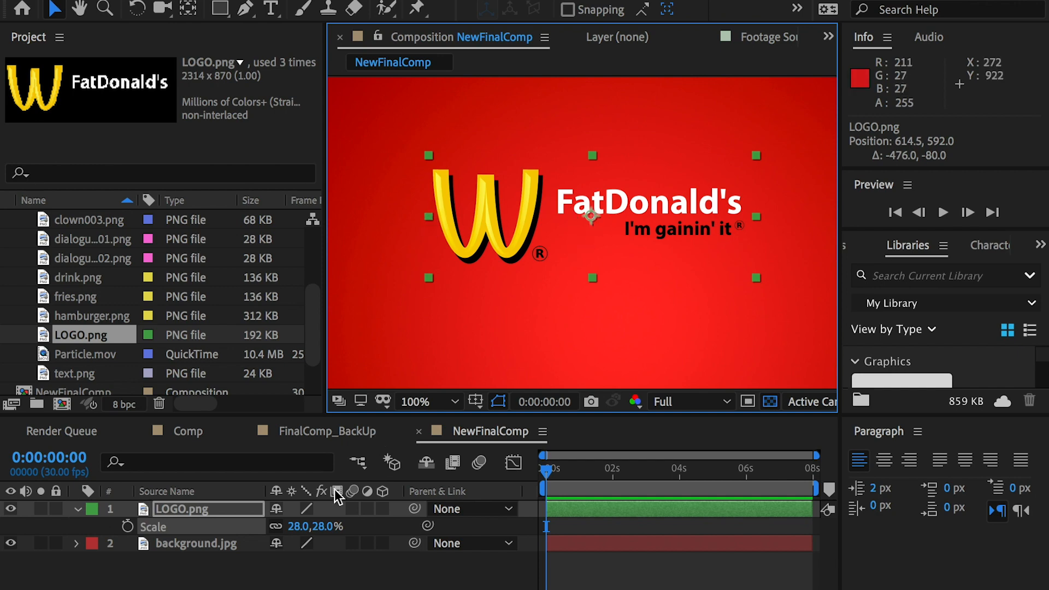
{"action": "key", "text": "r"}
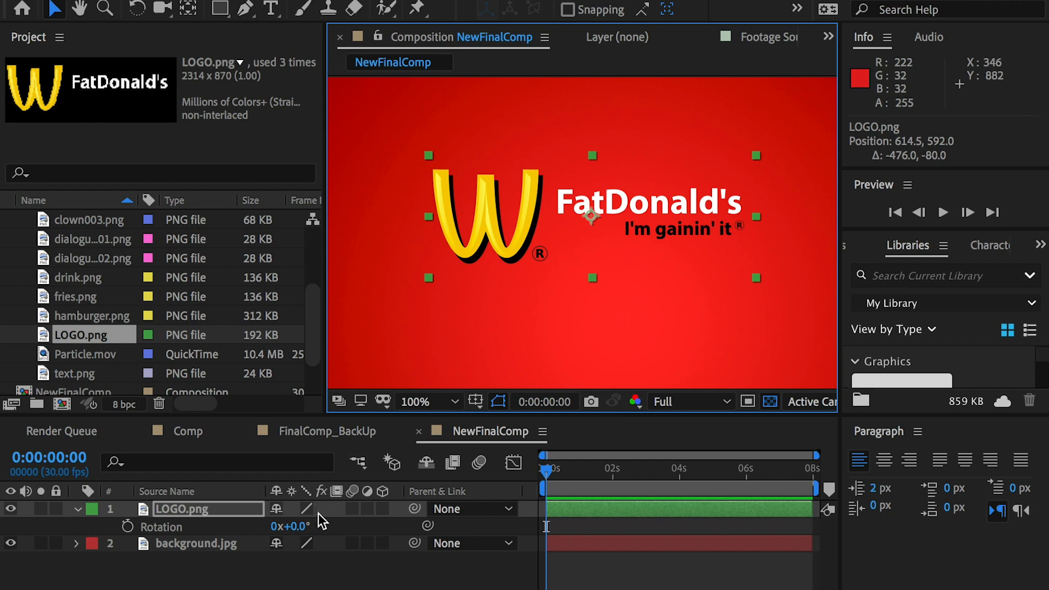
{"action": "mouse_move", "coordinate": [298, 526]}
{"action": "left_mouse_down"}
{"action": "mouse_move", "coordinate": [341, 526]}
{"action": "mouse_move", "coordinate": [306, 526]}
{"action": "left_mouse_up"}
{"action": "key", "text": "ctrl+z"}
- Move the logo's anchor point to the middle of its left edge with the Pan Behind tool
{"action": "left_click", "coordinate": [188, 9]}
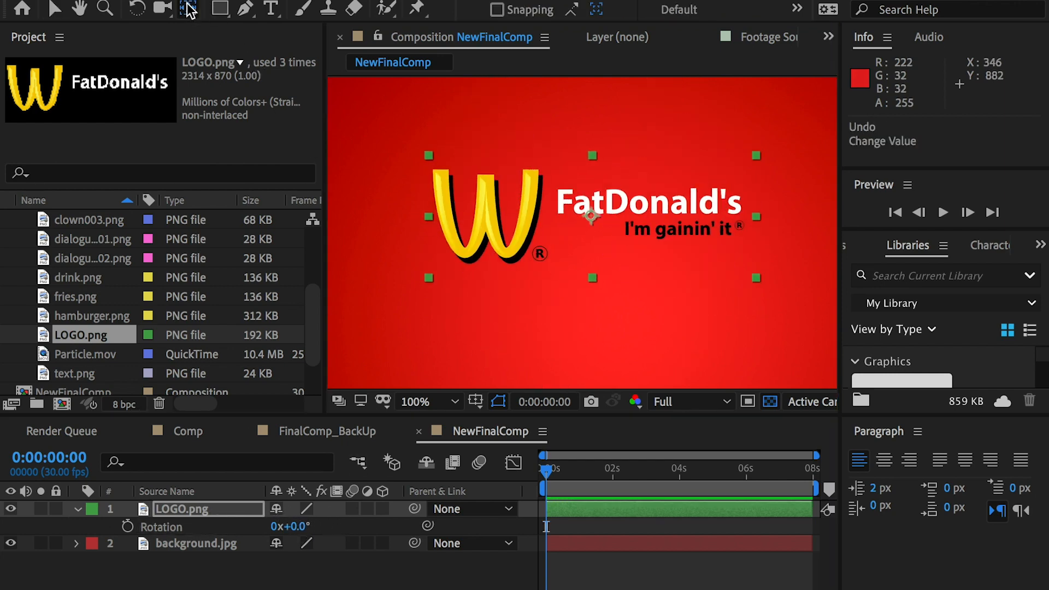
{"action": "left_click_drag", "start_coordinate": [590, 215], "coordinate": [428, 222]}
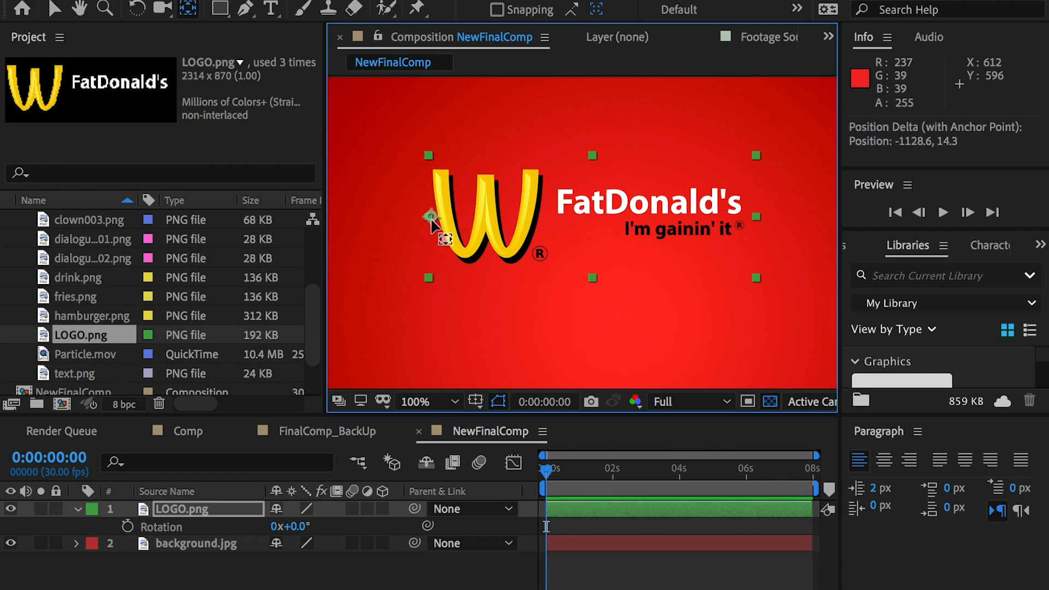
{"action": "left_click", "coordinate": [53, 9]}
- Place the logo in the upper-left corner of the composition, at about position 28.5, 158
{"action": "key", "text": "space"}
{"action": "left_click_drag", "start_coordinate": [463, 167], "coordinate": [600, 243]}
{"action": "left_click_drag", "start_coordinate": [590, 248], "coordinate": [467, 101]}
{"action": "key", "text": "space"}
{"action": "left_click_drag", "start_coordinate": [485, 144], "coordinate": [452, 273]}
{"action": "left_click_drag", "start_coordinate": [489, 260], "coordinate": [461, 147]}
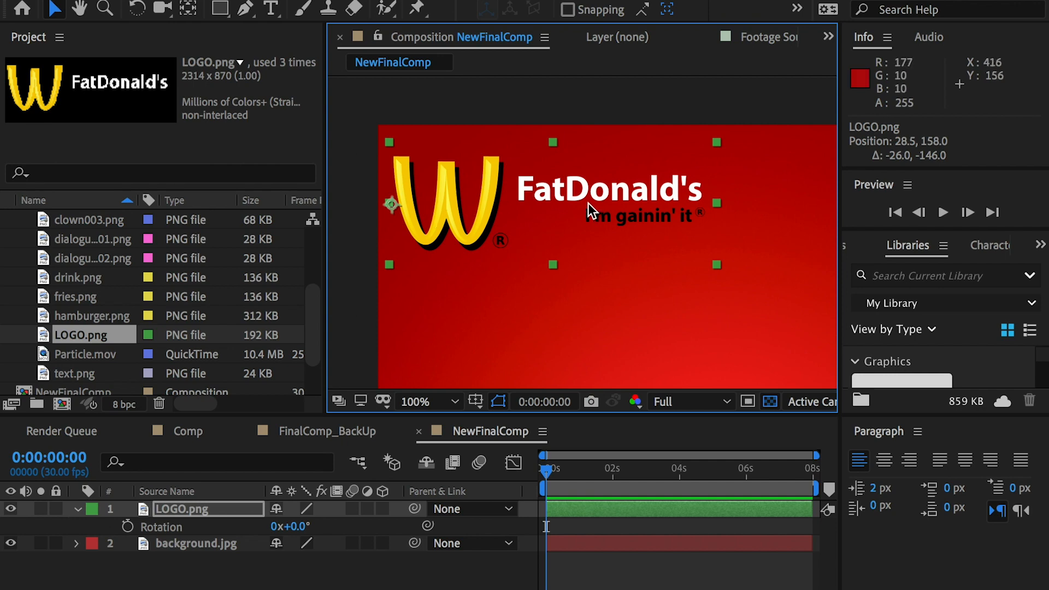
- Enable position keyframing on the LOGO.png layer with a keyframe at 0:00:00:00
{"action": "key", "text": "comma"}
{"action": "key", "text": "comma"}
{"action": "key", "text": "period"}
{"action": "key", "text": "comma"}
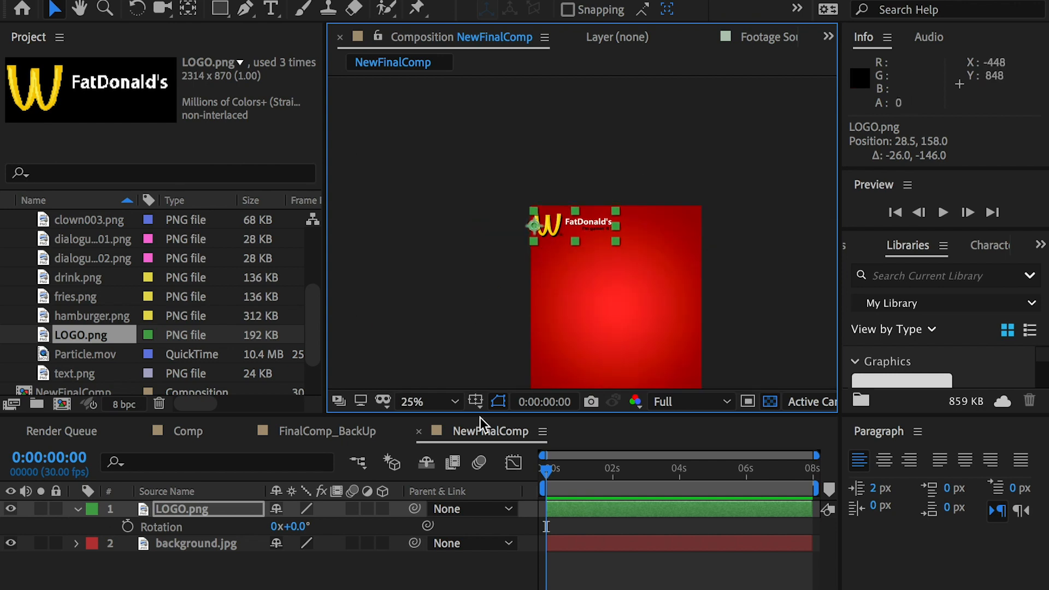
{"action": "left_click_drag", "start_coordinate": [814, 455], "coordinate": [571, 463]}
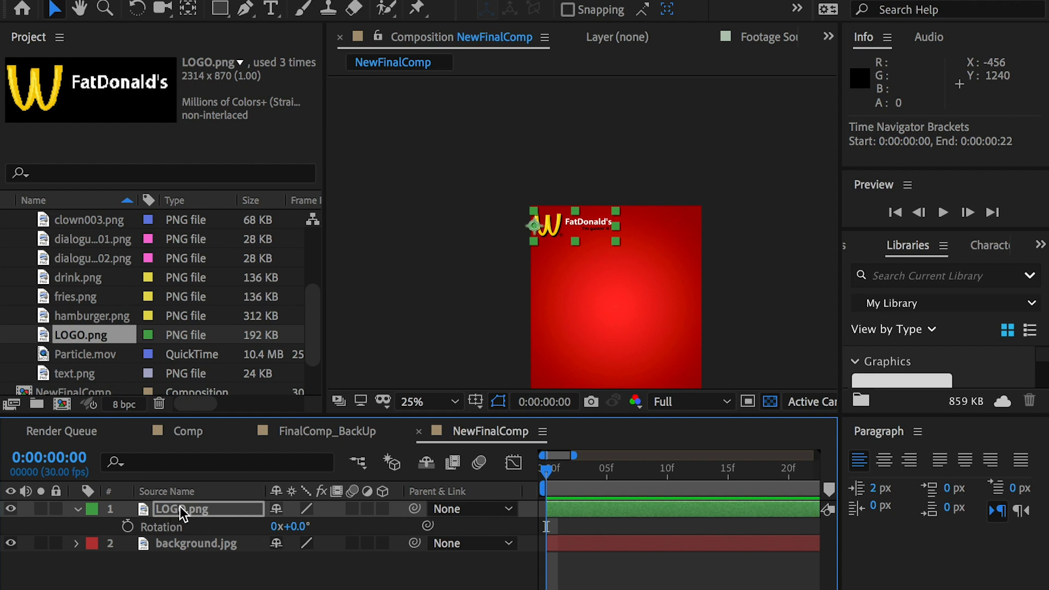
{"action": "key", "text": "p"}
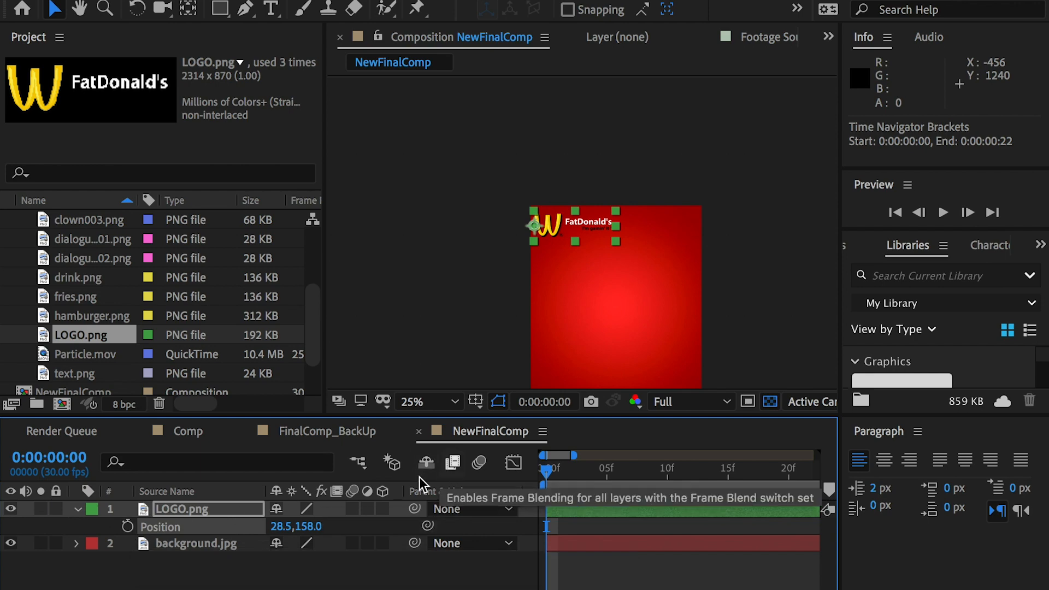
{"action": "left_click", "coordinate": [128, 527]}
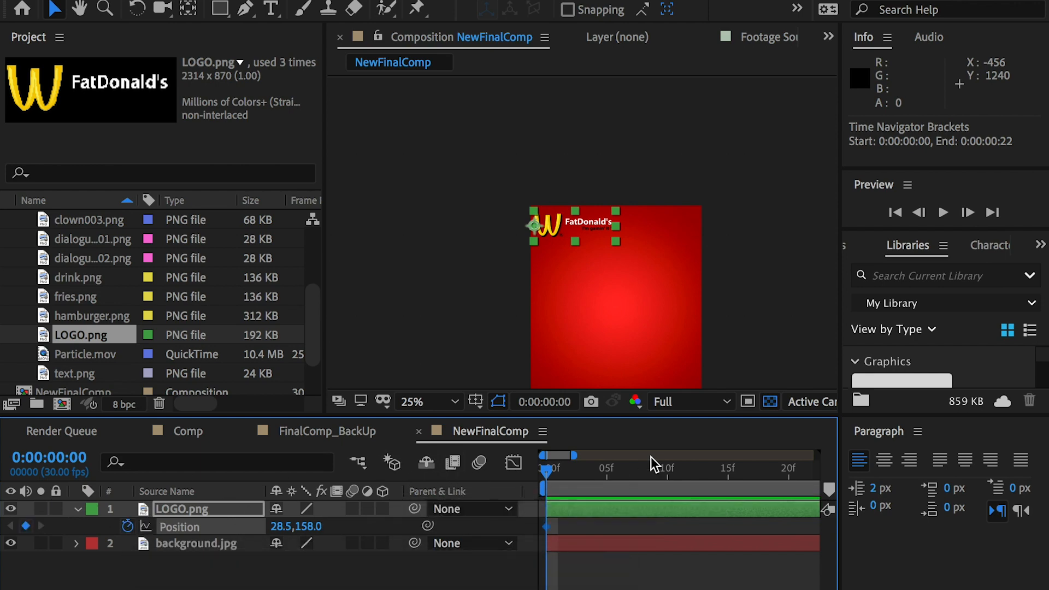
- Add a second position keyframe for the logo at 0:00:00:20, holding its upper-left placement
{"action": "left_click_drag", "start_coordinate": [574, 455], "coordinate": [598, 455]}
{"action": "left_click", "coordinate": [672, 473]}
{"action": "left_click_drag", "start_coordinate": [671, 476], "coordinate": [687, 477]}
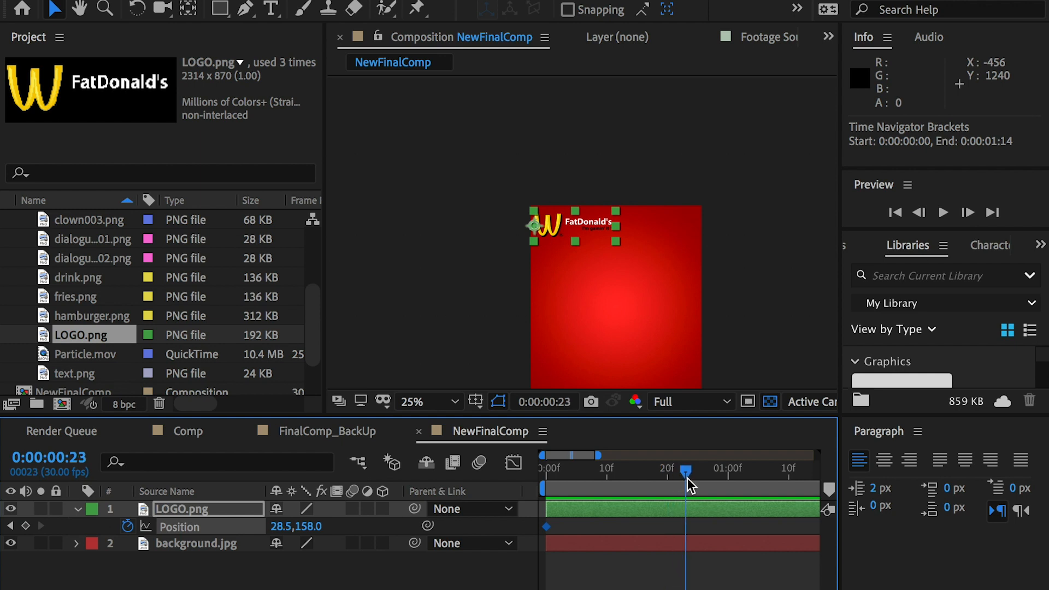
{"action": "left_click_drag", "start_coordinate": [598, 455], "coordinate": [584, 456]}
{"action": "left_click_drag", "start_coordinate": [744, 473], "coordinate": [717, 473]}
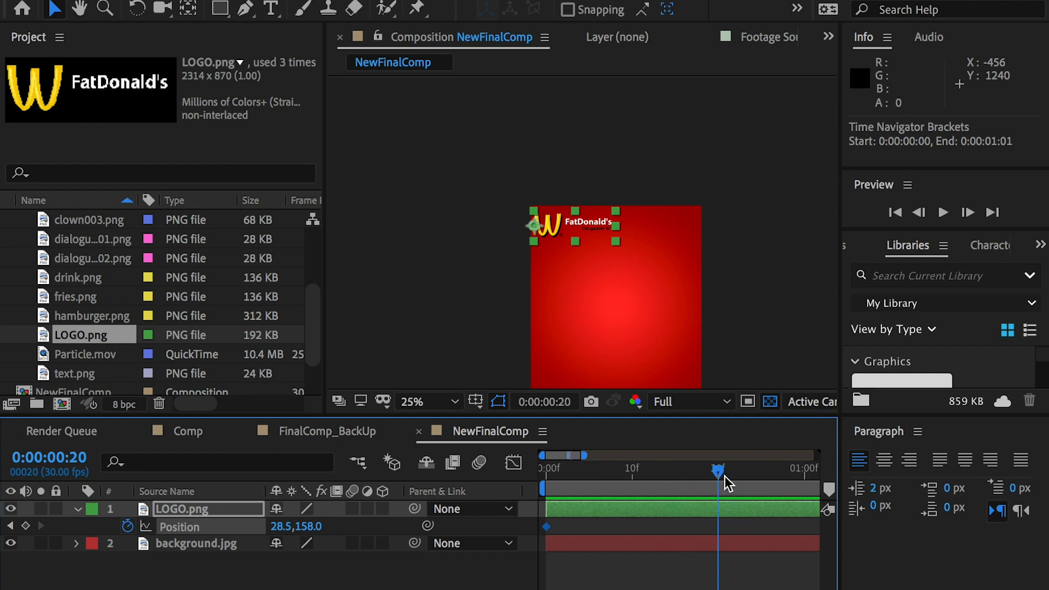
{"action": "left_click", "coordinate": [26, 526]}
- At the first keyframe, move the logo horizontally off the composition's right side to about 1476.5, 158, and preview the slide-in
{"action": "left_click", "coordinate": [10, 526]}
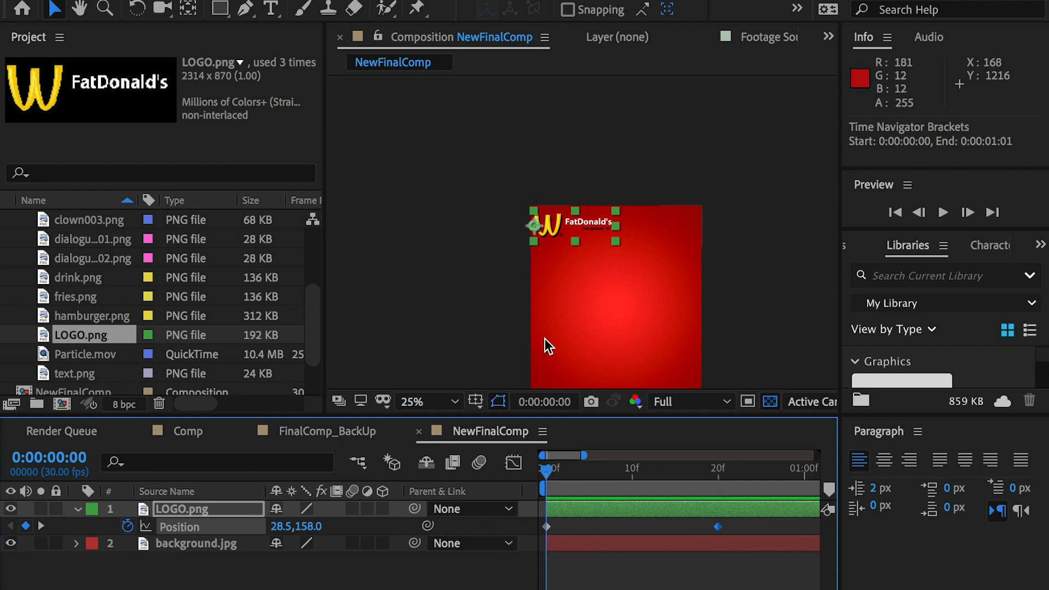
{"action": "left_click_drag", "start_coordinate": [558, 228], "coordinate": [766, 239]}
{"action": "key", "text": "space"}
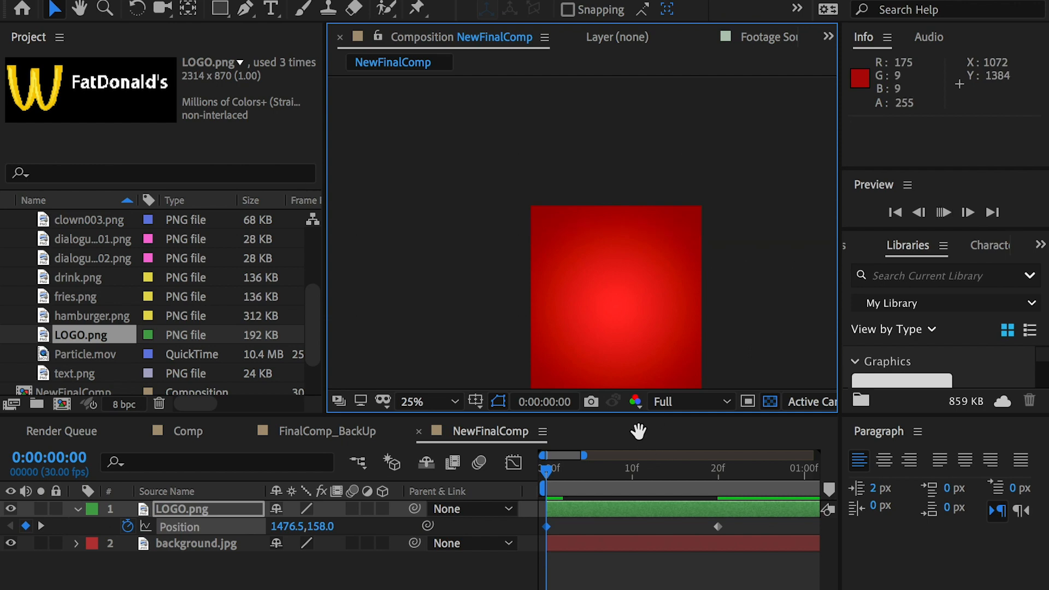
{"action": "key", "text": "space"}
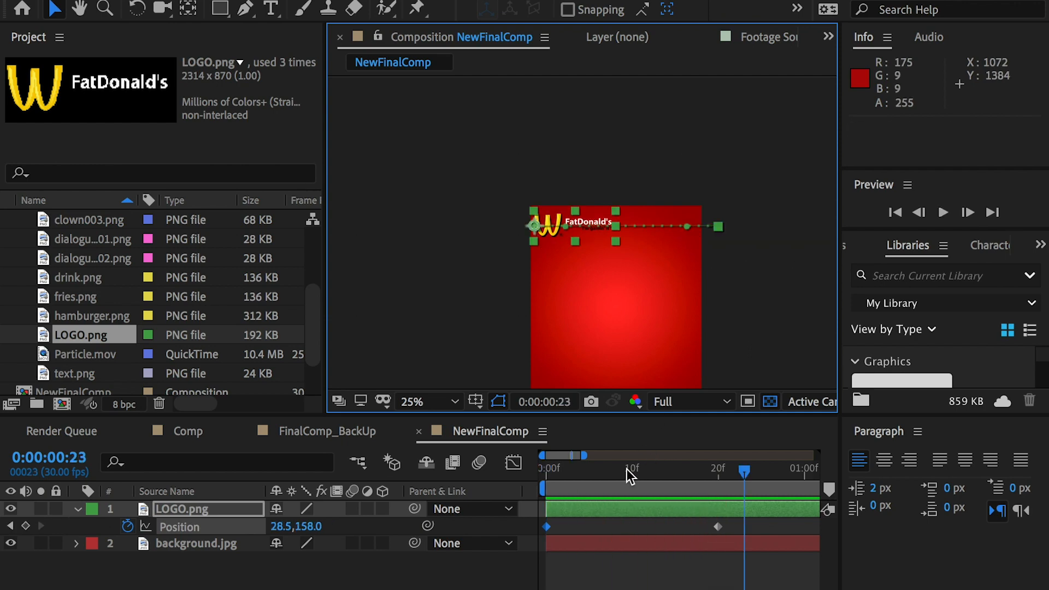
- Move the logo's first position keyframe to 0:00:00:10 and preview the shortened slide-in
{"action": "key", "text": "space"}
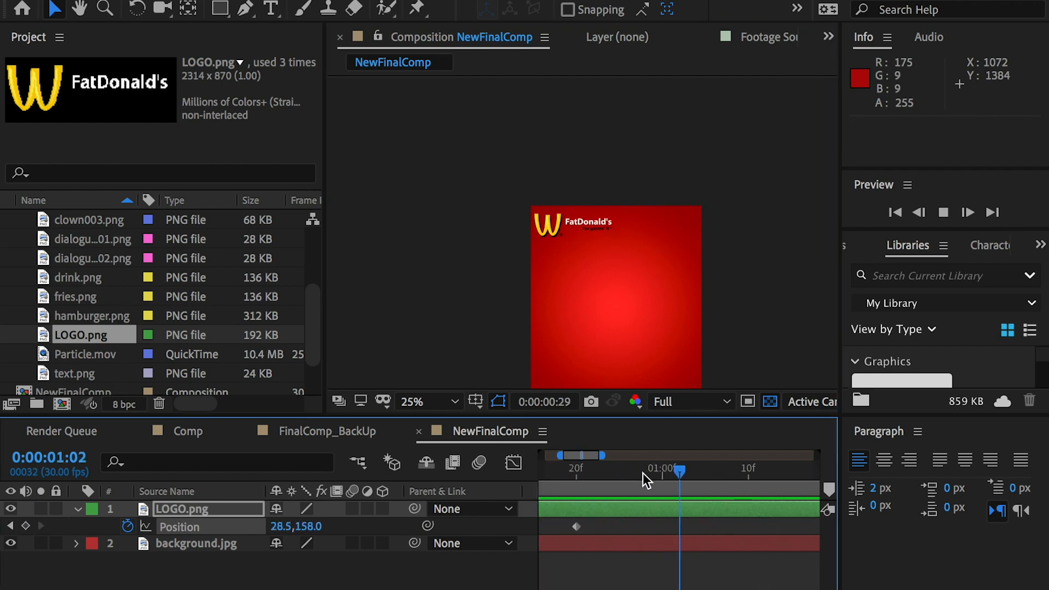
{"action": "key", "text": "space"}
{"action": "key", "text": "space"}
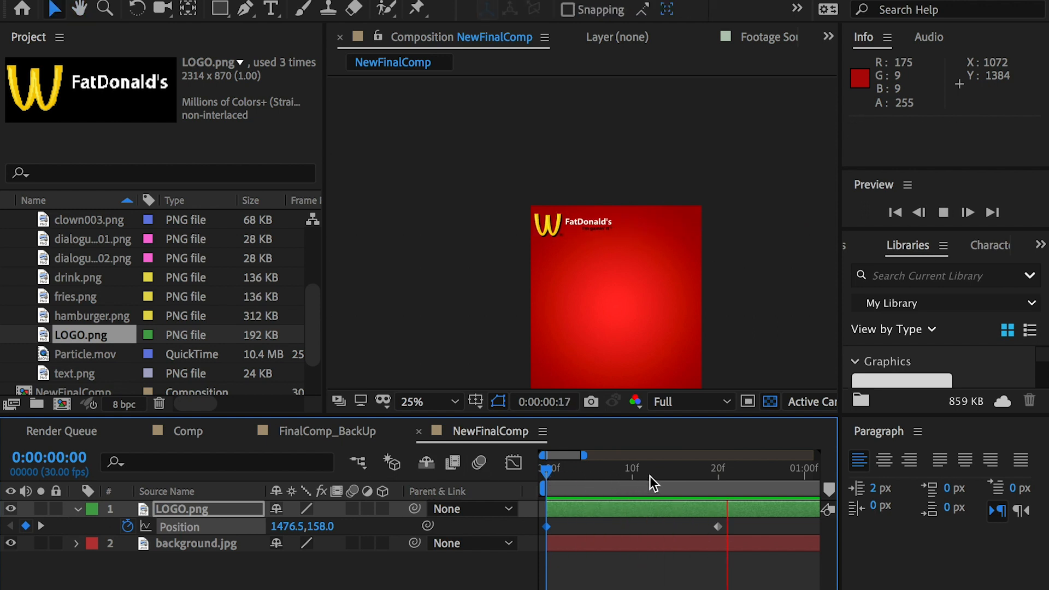
{"action": "left_click_drag", "start_coordinate": [645, 474], "coordinate": [630, 474]}
{"action": "left_click_drag", "start_coordinate": [548, 525], "coordinate": [632, 526]}
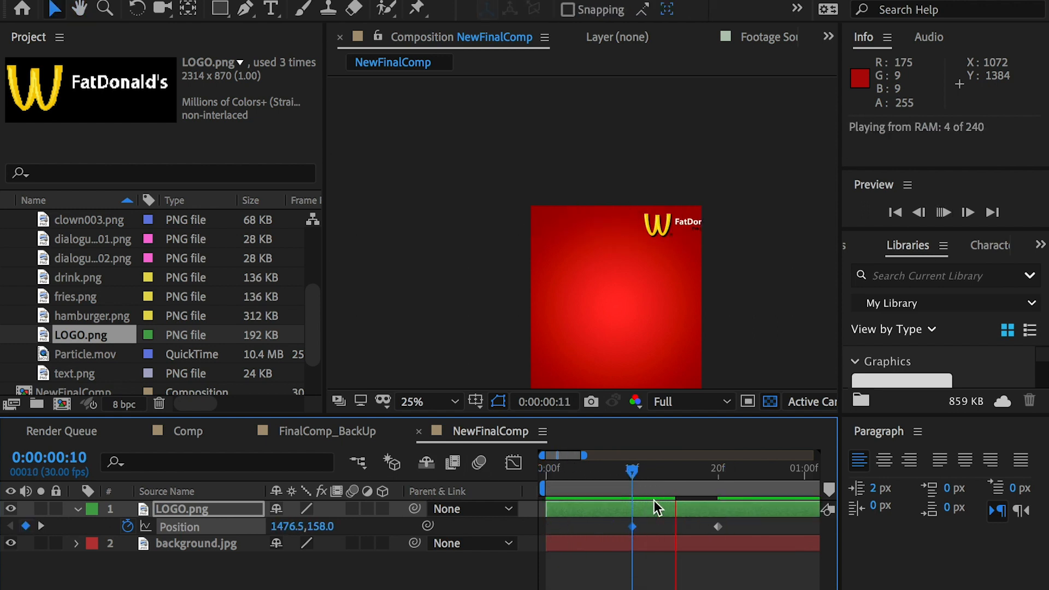
{"action": "left_click_drag", "start_coordinate": [698, 477], "coordinate": [559, 457]}
{"action": "key", "text": "space"}
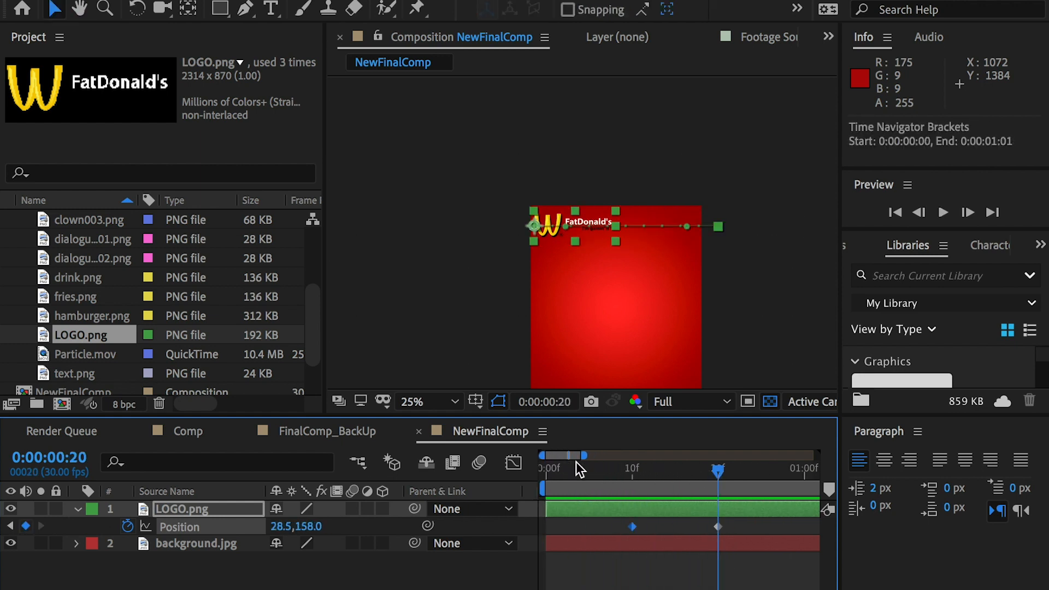
{"action": "left_click", "coordinate": [632, 469]}
{"action": "key", "text": "space"}
{"action": "key", "text": "space"}
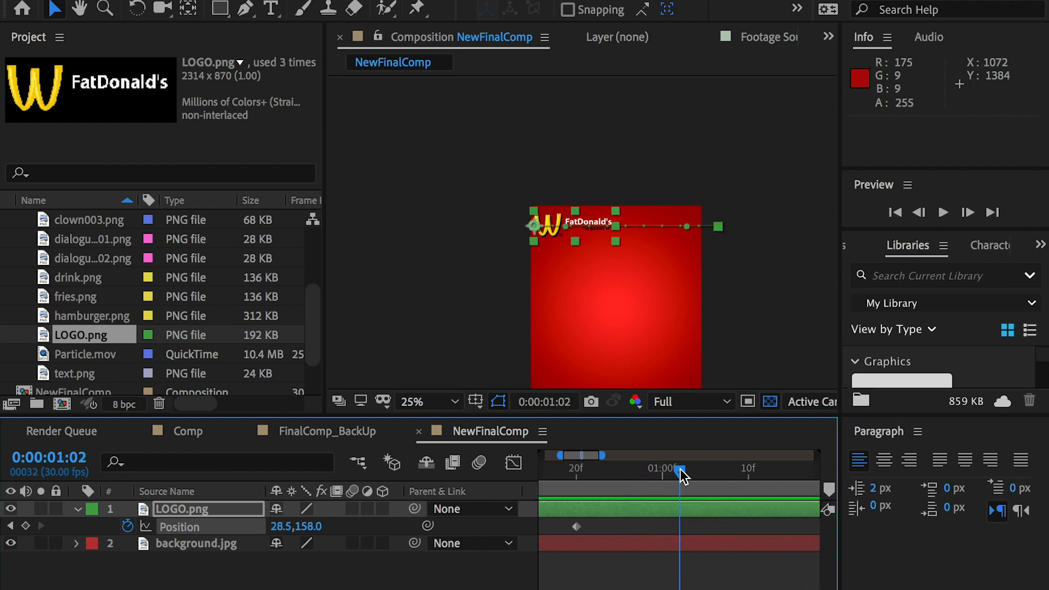
- Enable scale keyframing on the LOGO.png layer with a keyframe at 0:00:00:20
{"action": "left_click_drag", "start_coordinate": [564, 455], "coordinate": [540, 455]}
{"action": "left_click_drag", "start_coordinate": [661, 474], "coordinate": [659, 474]}
{"action": "left_click_drag", "start_coordinate": [546, 455], "coordinate": [561, 455]}
{"action": "scroll", "coordinate": [560, 266], "scroll_direction": "up", "scroll_amount": 3}
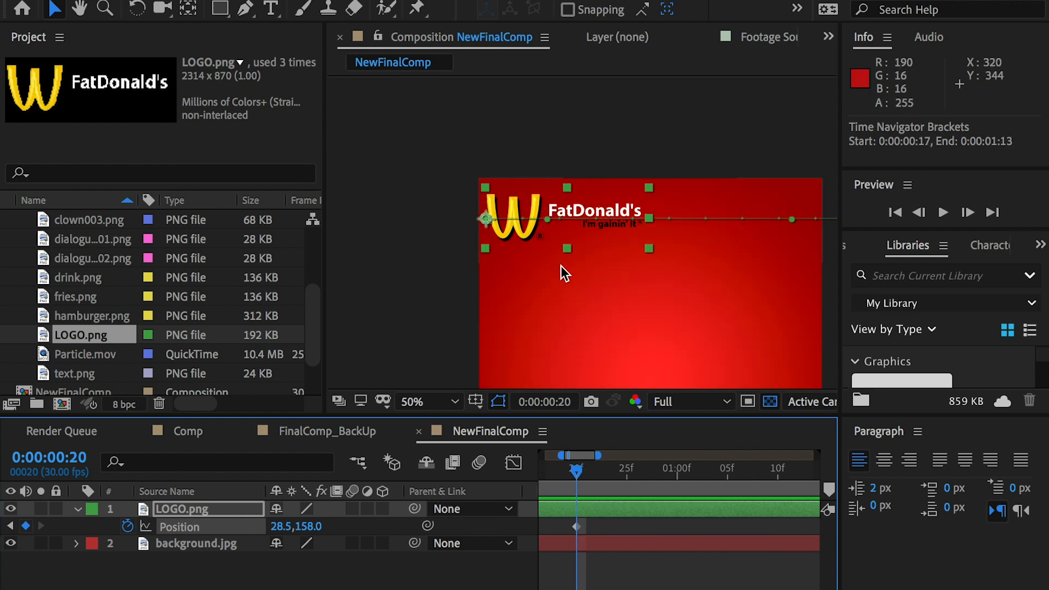
{"action": "scroll", "coordinate": [559, 260], "scroll_direction": "up", "scroll_amount": 1}
{"action": "key", "text": "h"}
{"action": "key", "text": "v"}
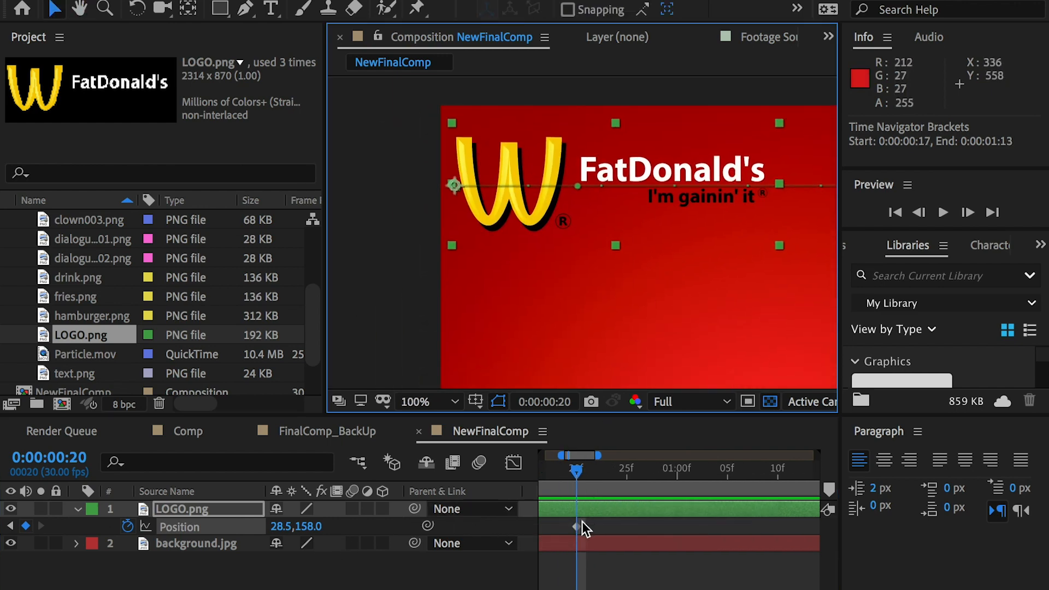
{"action": "left_click", "coordinate": [521, 526]}
{"action": "key", "text": "s"}
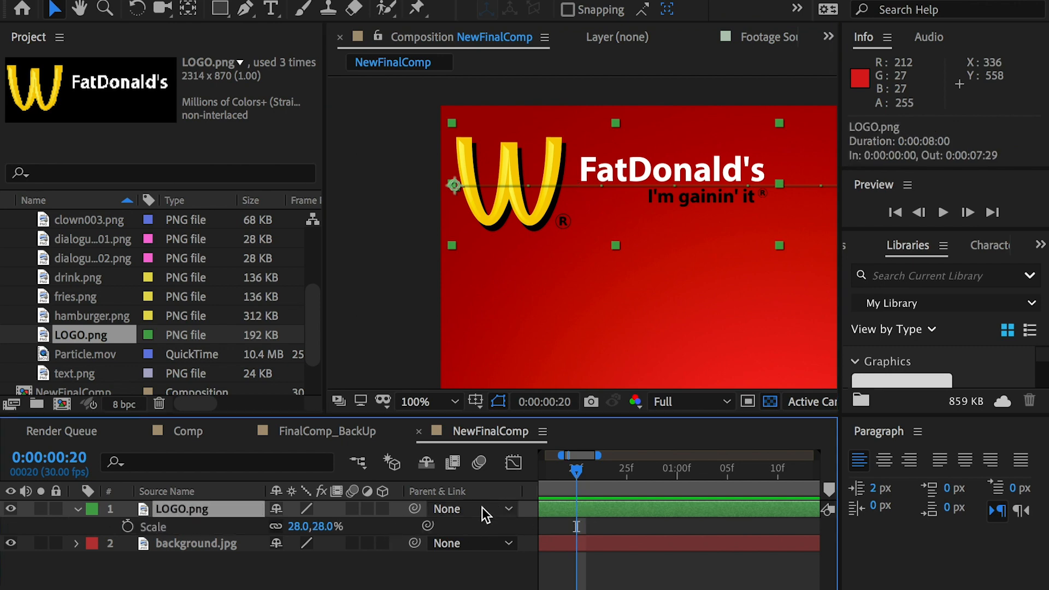
{"action": "left_click", "coordinate": [127, 526]}
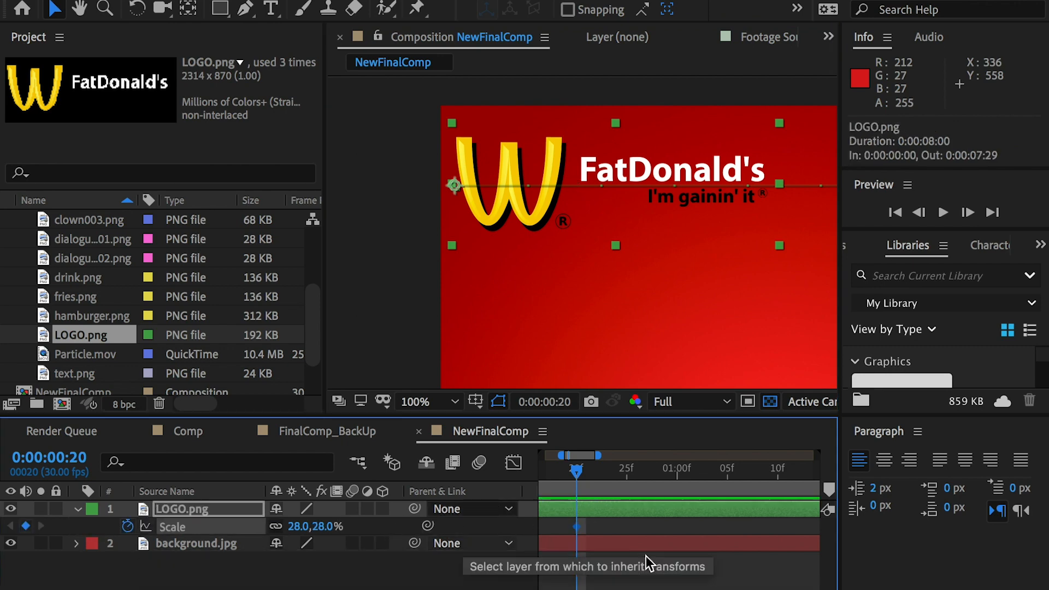
- Unlink the logo's scale proportions and set its horizontal scale to 18% at 0:00:00:25
{"action": "scroll", "coordinate": [602, 480], "scroll_direction": "left", "scroll_amount": 3}
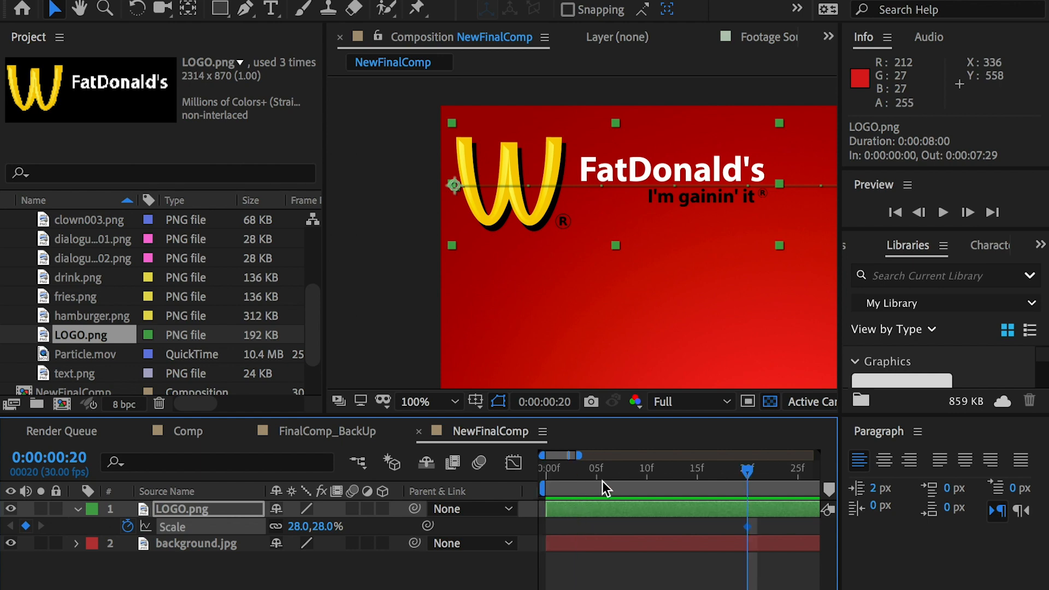
{"action": "left_click_drag", "start_coordinate": [577, 473], "coordinate": [532, 467]}
{"action": "left_click", "coordinate": [750, 471]}
{"action": "left_click", "coordinate": [275, 527]}
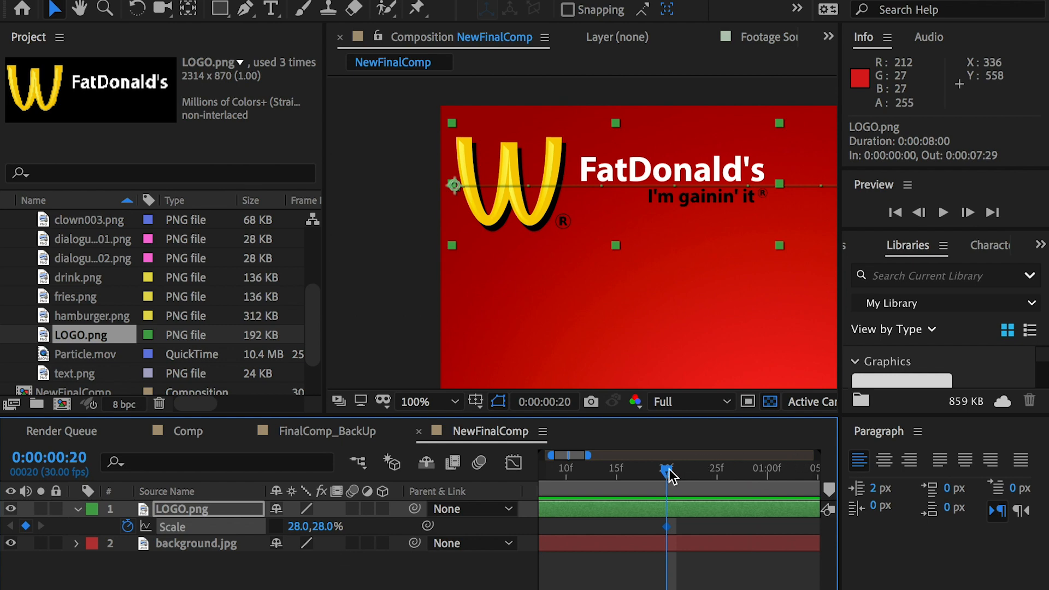
{"action": "left_click_drag", "start_coordinate": [668, 471], "coordinate": [713, 480]}
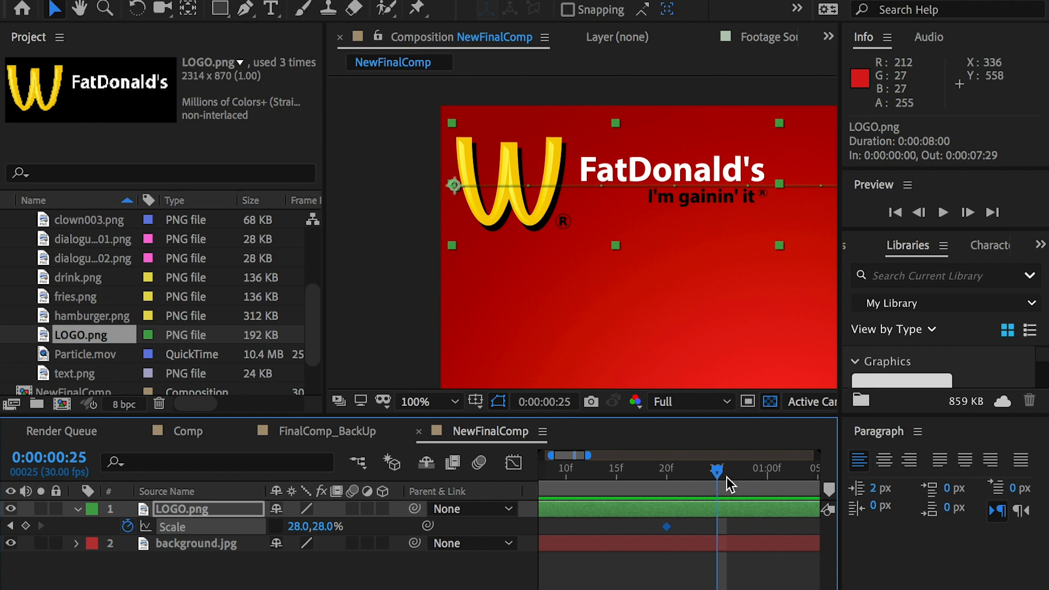
{"action": "left_click_drag", "start_coordinate": [295, 526], "coordinate": [279, 526]}
{"action": "left_click", "coordinate": [300, 527]}
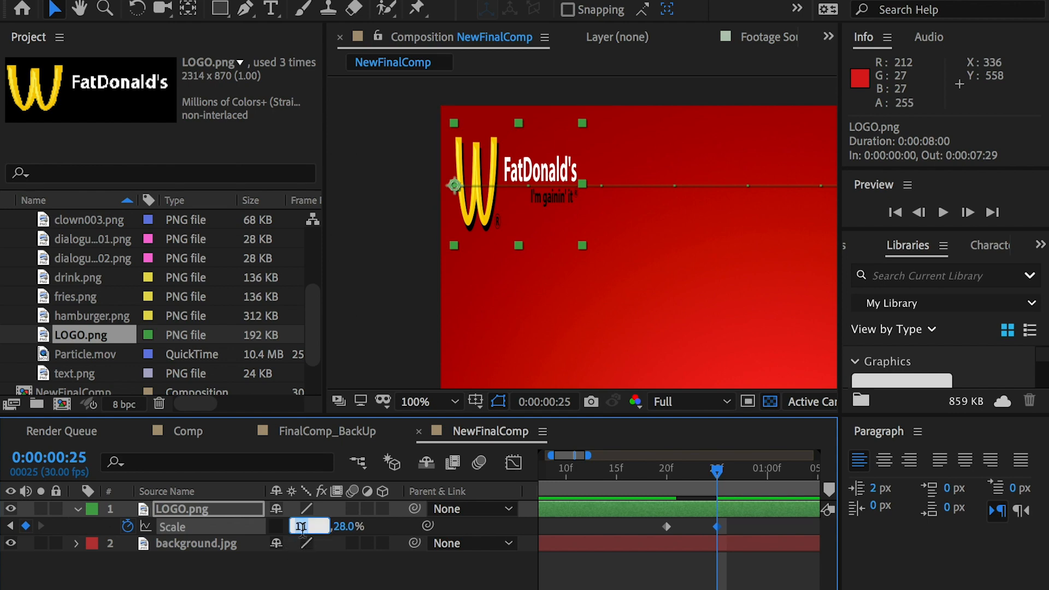
{"action": "type", "text": "28"}
{"action": "key", "text": "Return"}
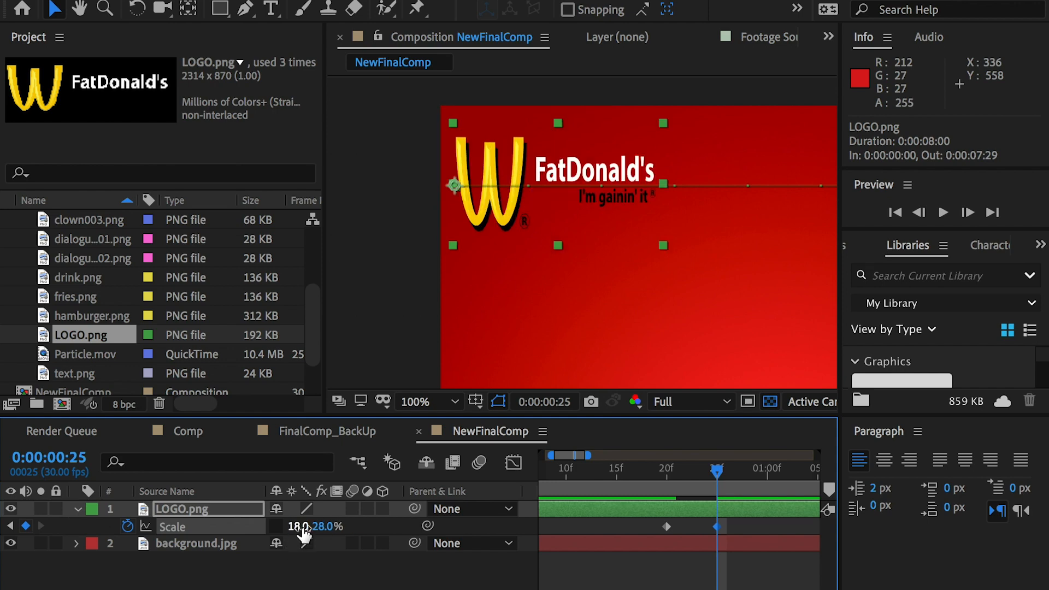
- Preview the logo's horizontal squeeze and set its vertical scale to 32% at the 0:00:00:25 keyframe
{"action": "left_click_drag", "start_coordinate": [715, 472], "coordinate": [668, 475]}
{"action": "key", "text": "space"}
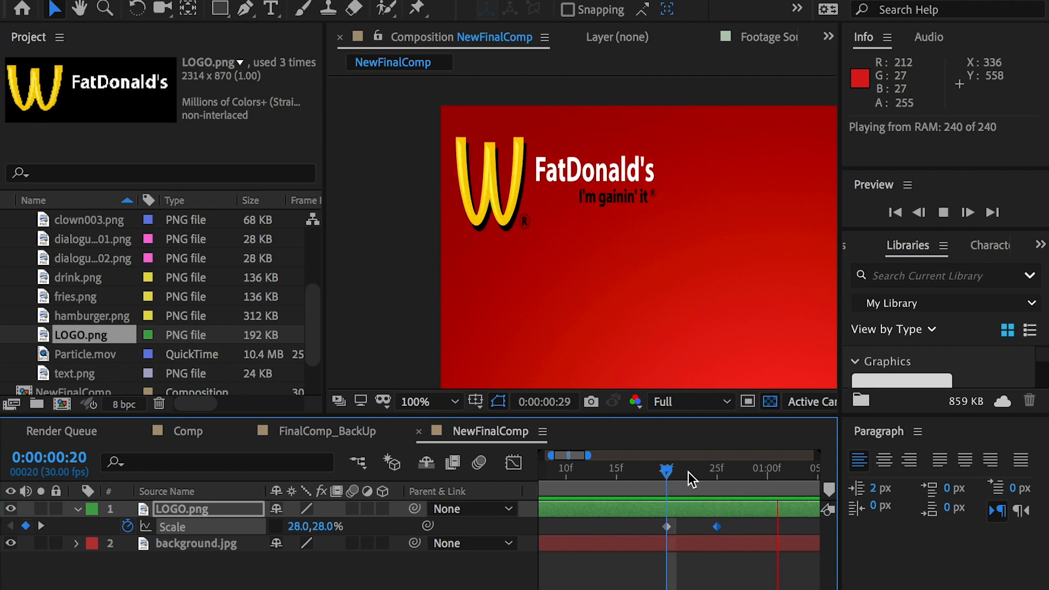
{"action": "key", "text": "space"}
{"action": "left_click", "coordinate": [640, 474]}
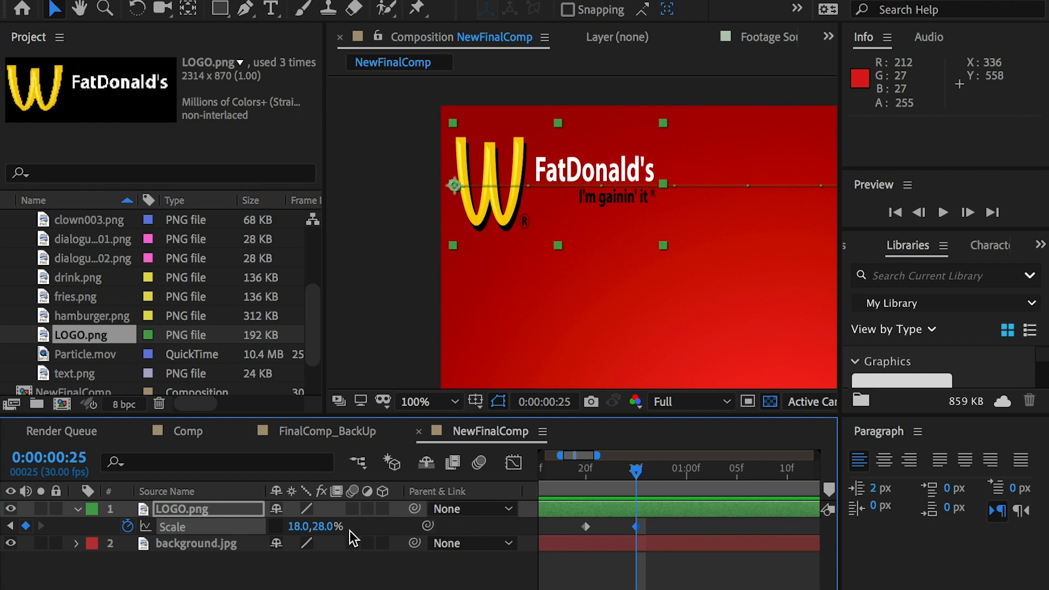
{"action": "left_click_drag", "start_coordinate": [319, 528], "coordinate": [325, 534]}
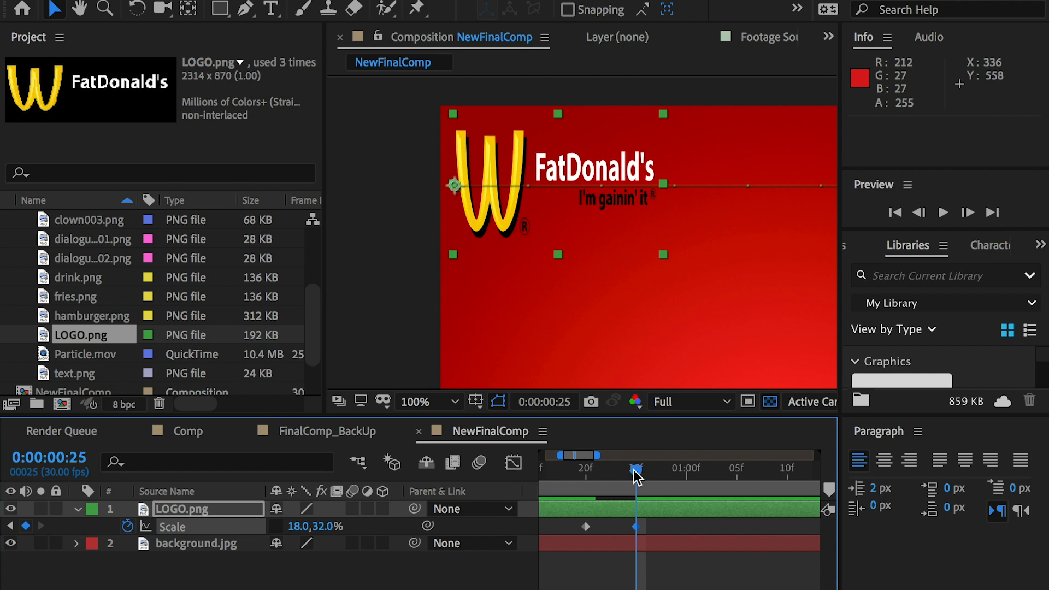
- Add a logo scale keyframe of 32% horizontal and 18% vertical at 0:00:01:00, and shift it to 0:00:00:29
{"action": "left_click_drag", "start_coordinate": [631, 473], "coordinate": [679, 485]}
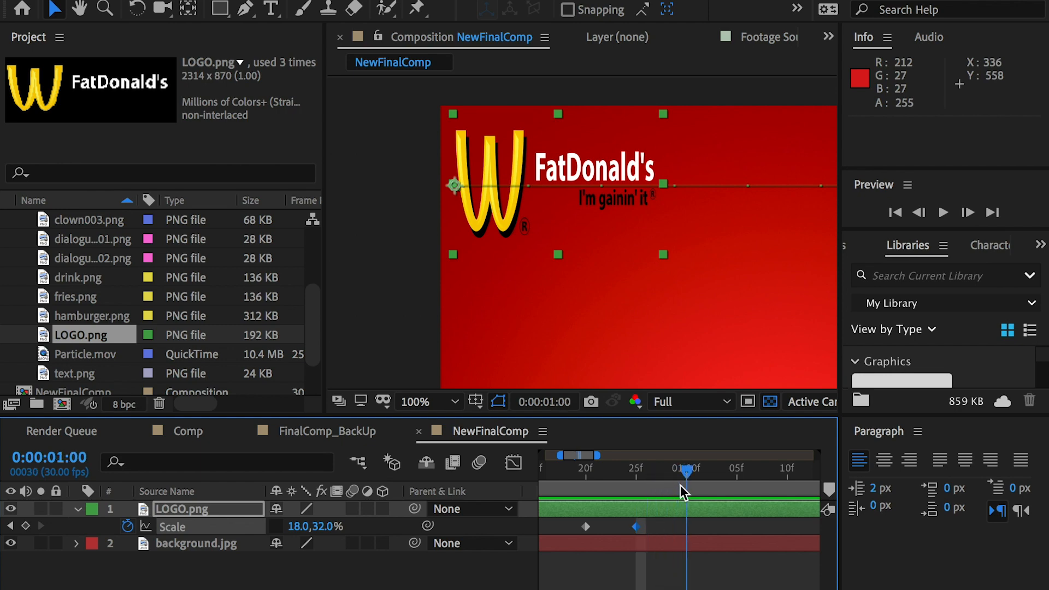
{"action": "left_click", "coordinate": [298, 527]}
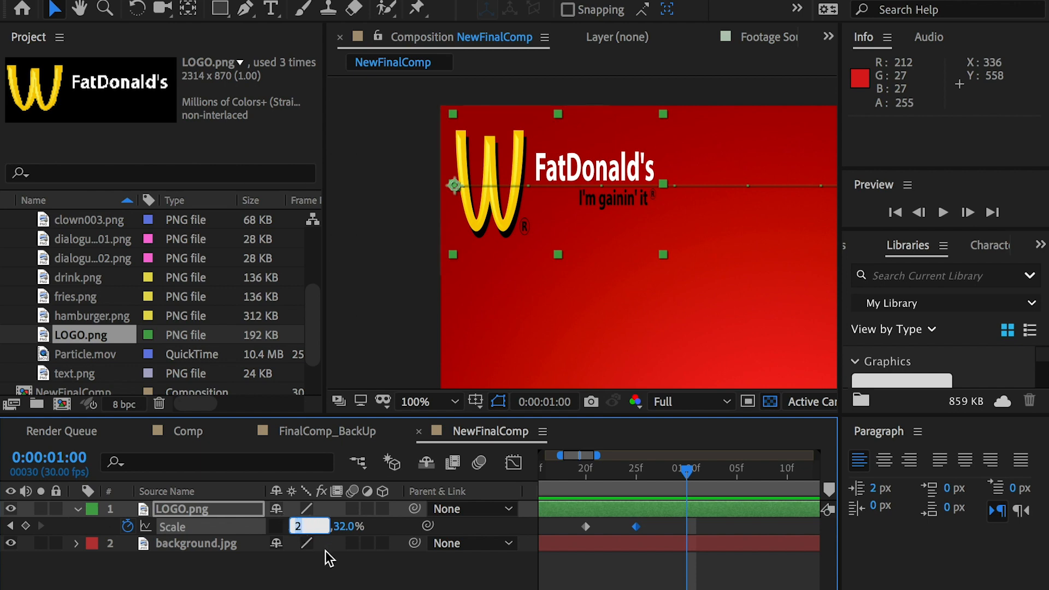
{"action": "left_click", "coordinate": [352, 580]}
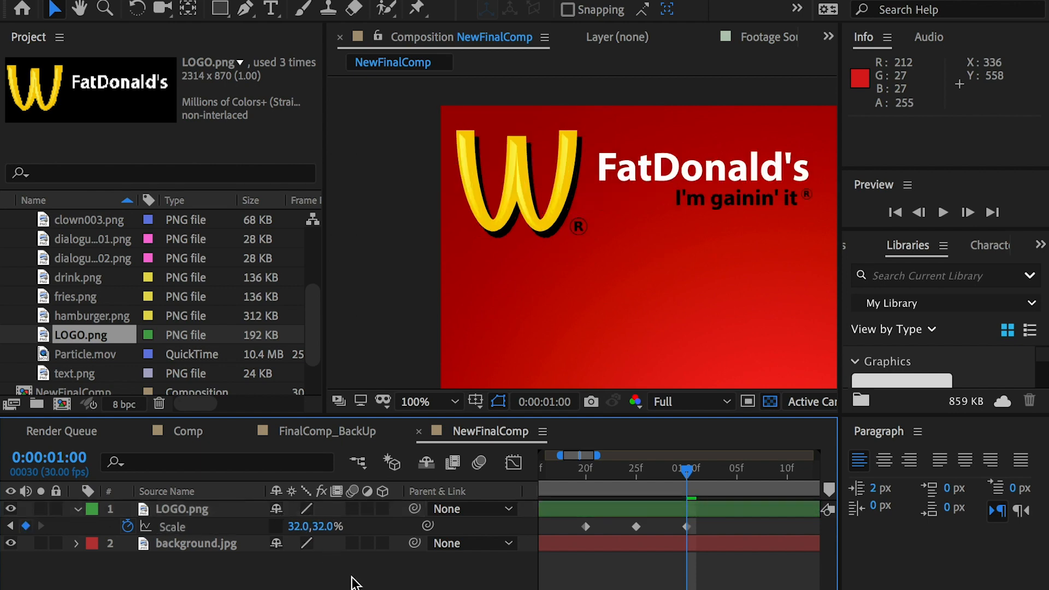
{"action": "left_click", "coordinate": [323, 526]}
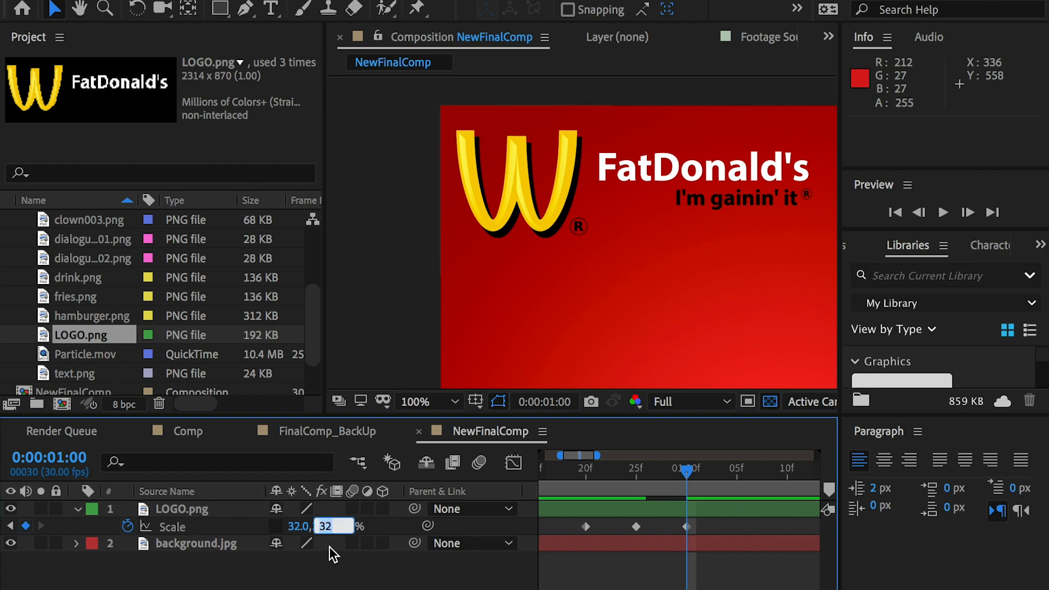
{"action": "type", "text": "18"}
{"action": "key", "text": "Return"}
{"action": "left_click_drag", "start_coordinate": [650, 474], "coordinate": [687, 479]}
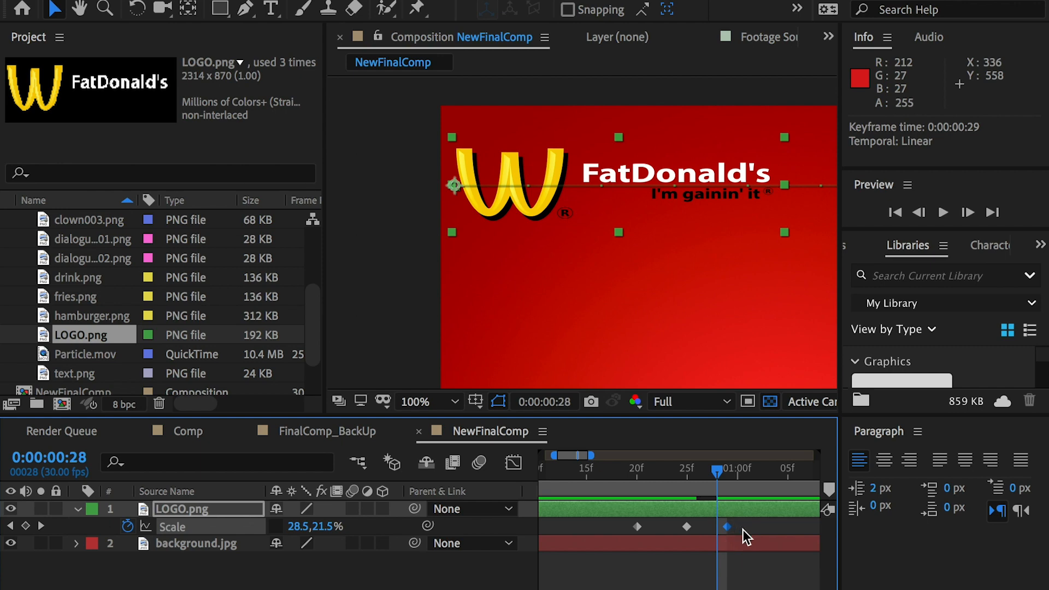
{"action": "mouse_move", "coordinate": [726, 526]}
{"action": "left_mouse_down"}
{"action": "mouse_move", "coordinate": [739, 529]}
{"action": "mouse_move", "coordinate": [726, 527]}
{"action": "left_mouse_up"}
- Paste a copy of the logo's 28%, 28% scale keyframe at 0:00:01:02 and preview the squash and stretch
{"action": "left_click_drag", "start_coordinate": [710, 473], "coordinate": [759, 476]}
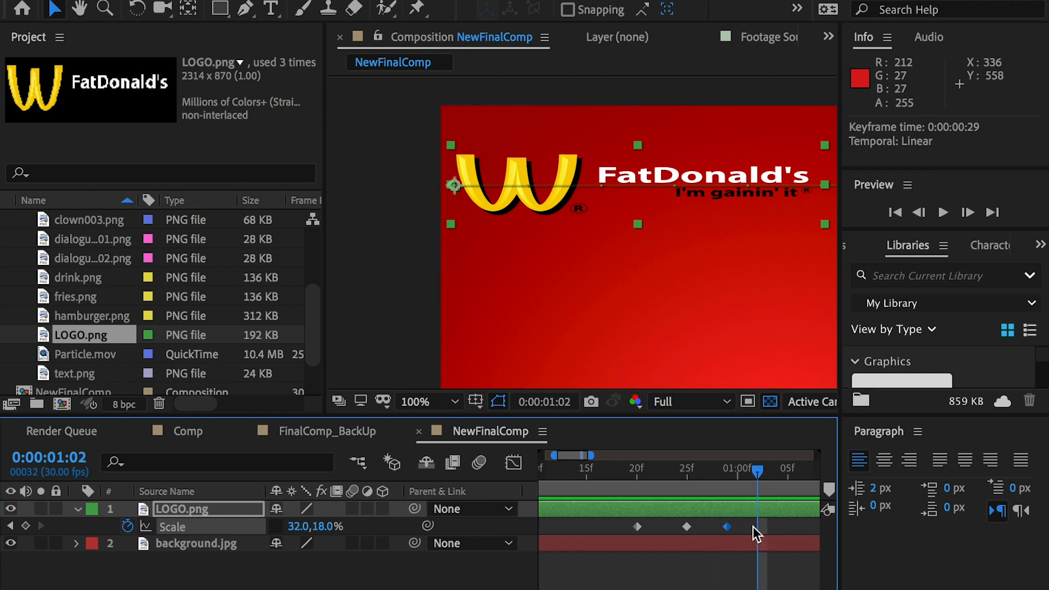
{"action": "key", "text": "ctrl+v"}
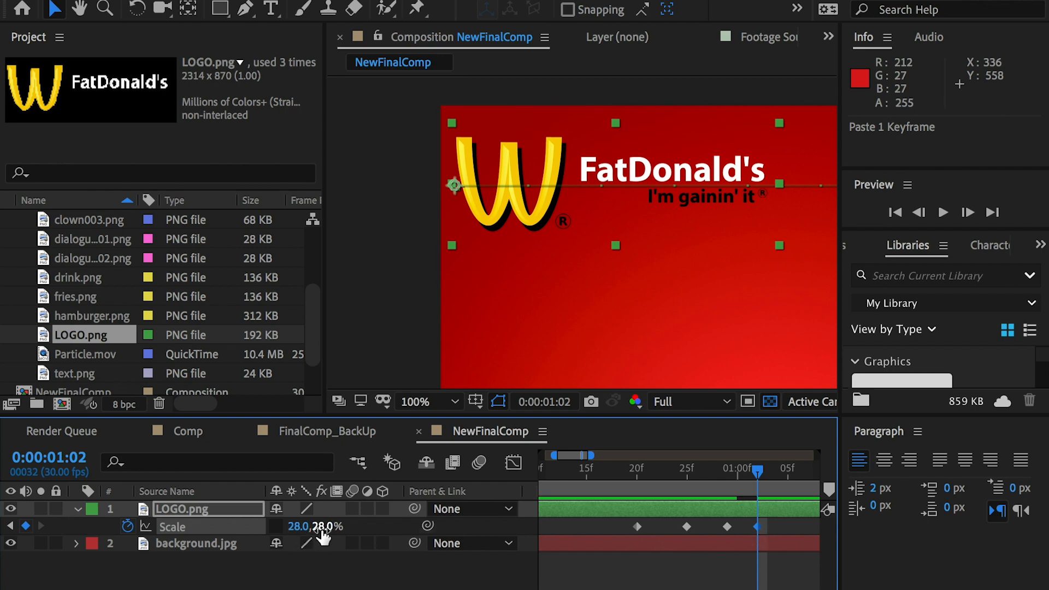
{"action": "left_click_drag", "start_coordinate": [739, 467], "coordinate": [594, 455]}
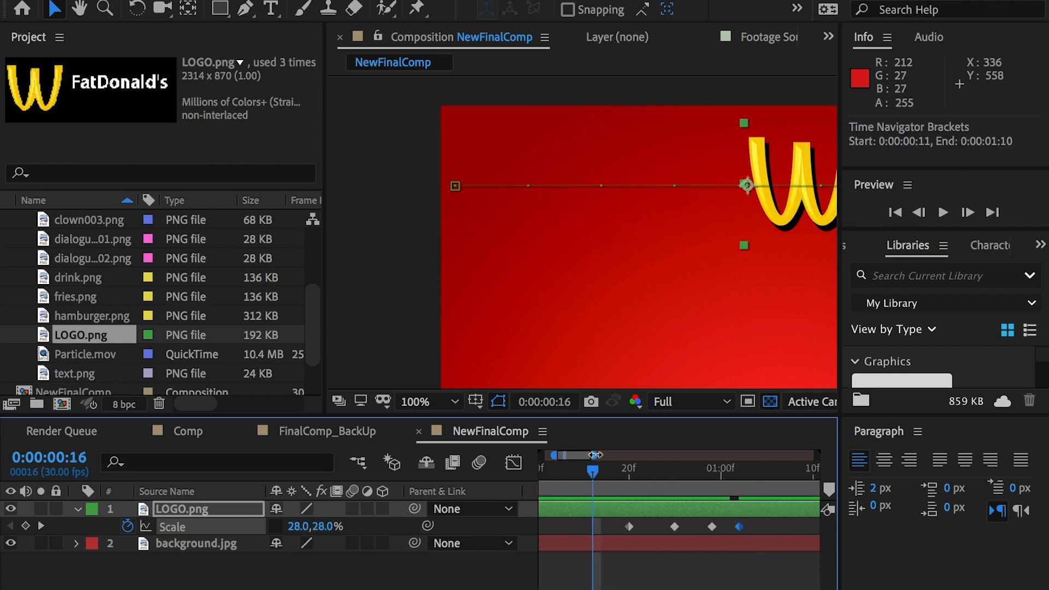
{"action": "key", "text": "space"}
{"action": "left_click", "coordinate": [656, 469]}
- Space out the logo's last three scale keyframes to 0:00:00:26, 0:00:01:01 and 0:00:01:06, and preview the bounce
{"action": "left_click_drag", "start_coordinate": [683, 519], "coordinate": [614, 528]}
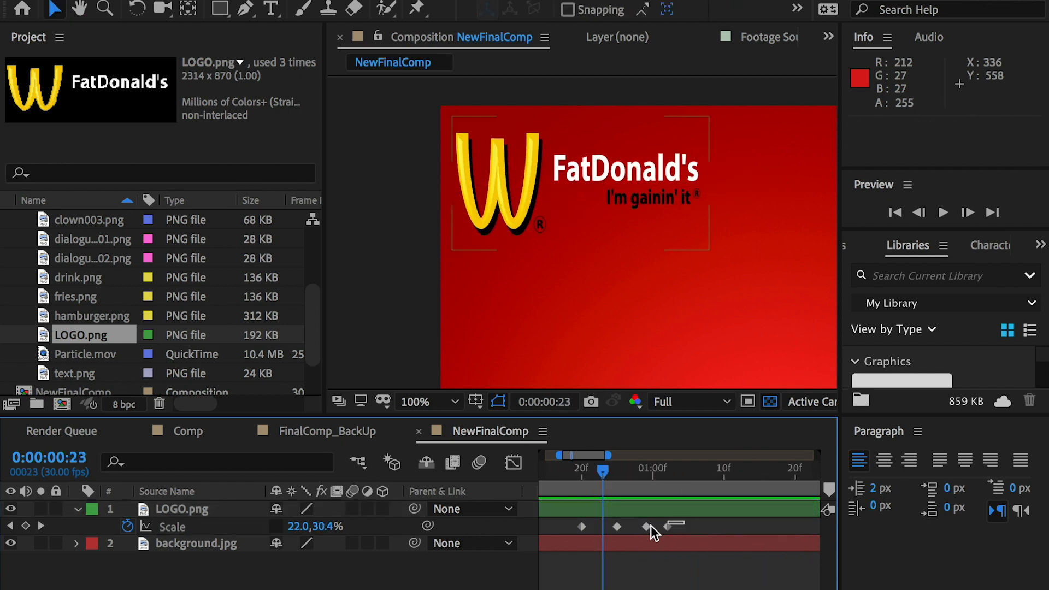
{"action": "left_click_drag", "start_coordinate": [616, 527], "coordinate": [621, 526]}
{"action": "left_click_drag", "start_coordinate": [703, 525], "coordinate": [680, 529]}
{"action": "left_click_drag", "start_coordinate": [680, 526], "coordinate": [690, 527]}
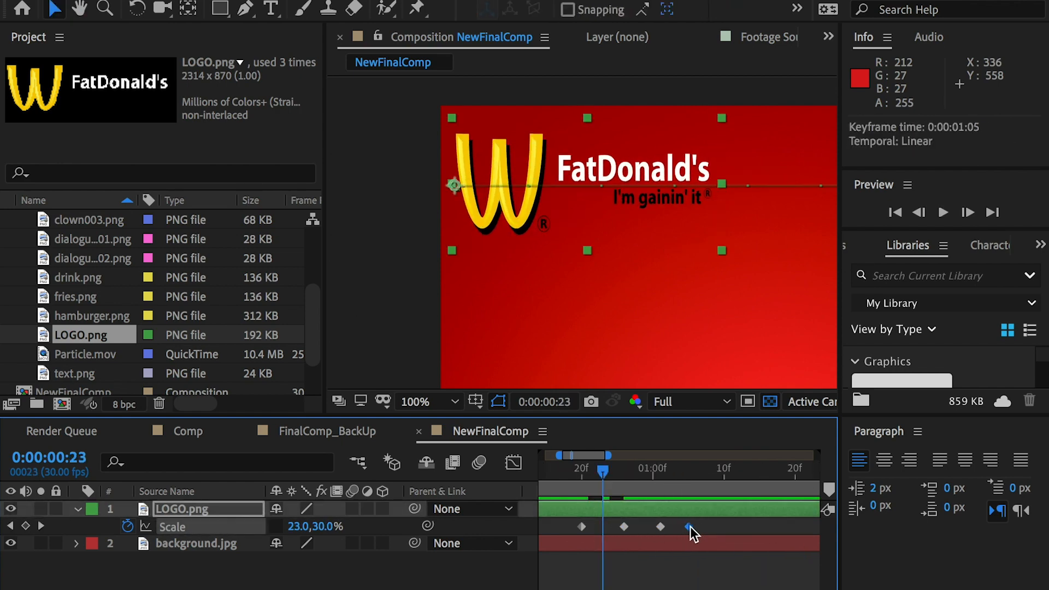
{"action": "left_click_drag", "start_coordinate": [635, 476], "coordinate": [551, 473]}
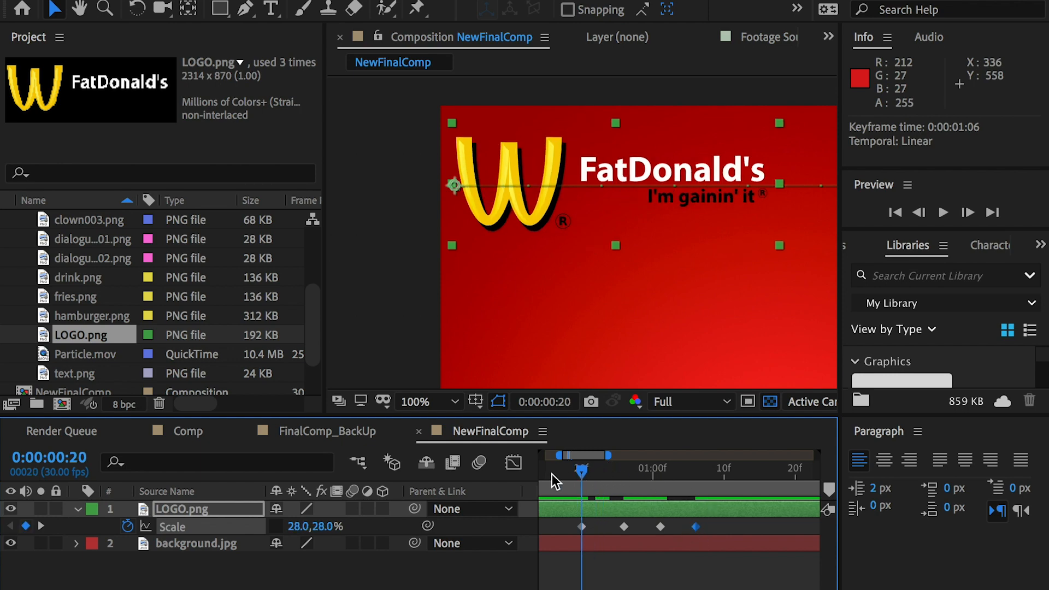
{"action": "key", "text": "space"}
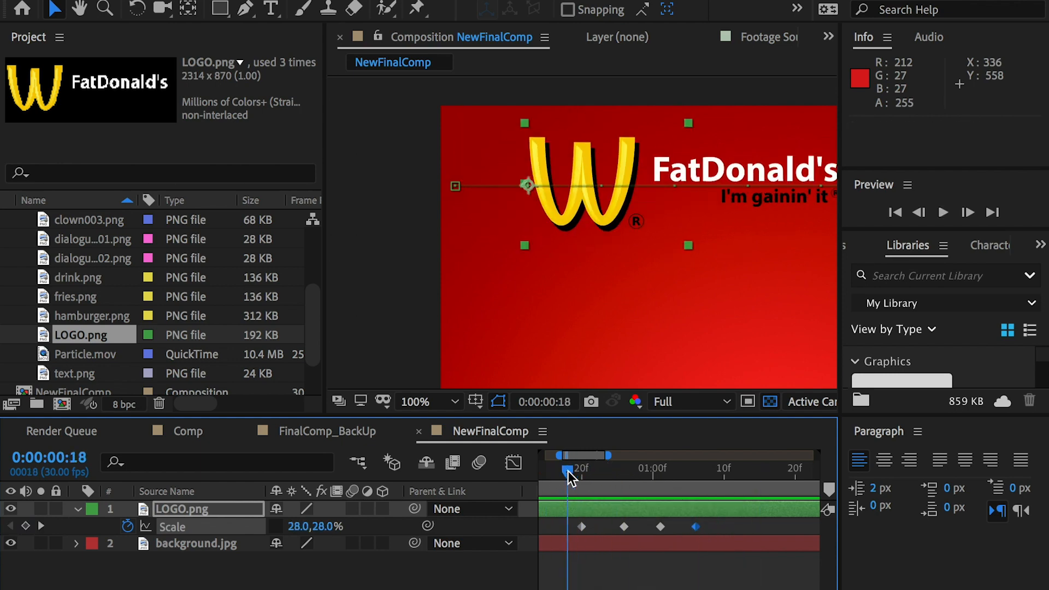
{"action": "key", "text": "space"}
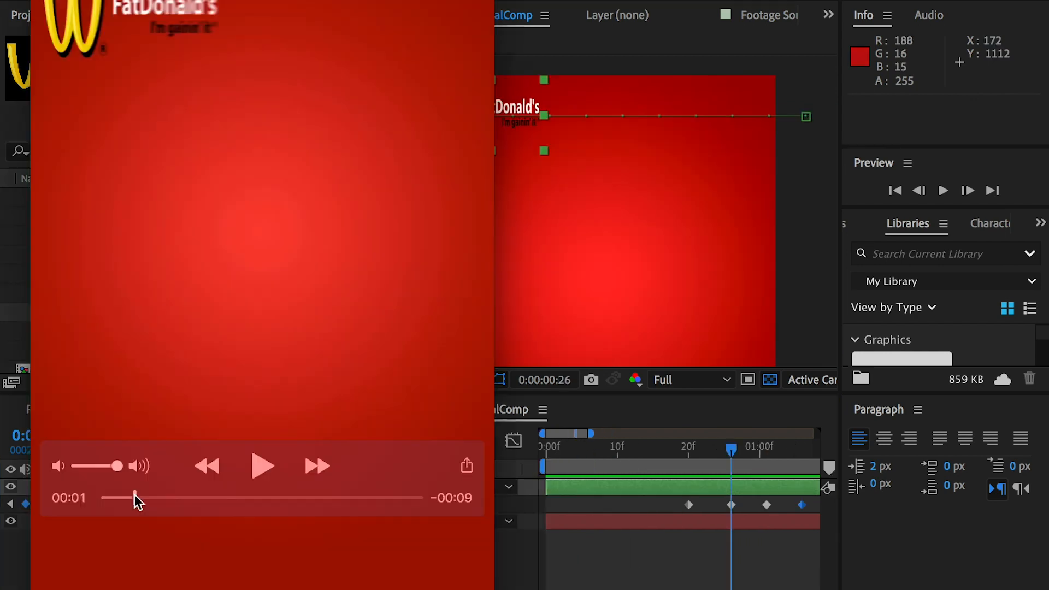
- Check the reference video, add drink.png above the LOGO.png layer, and move the drink up and right of the composition's centre
{"action": "mouse_move", "coordinate": [134, 494]}
{"action": "left_mouse_down"}
{"action": "mouse_move", "coordinate": [182, 503]}
{"action": "mouse_move", "coordinate": [139, 497]}
{"action": "mouse_move", "coordinate": [164, 498]}
{"action": "mouse_move", "coordinate": [150, 497]}
{"action": "left_mouse_up"}
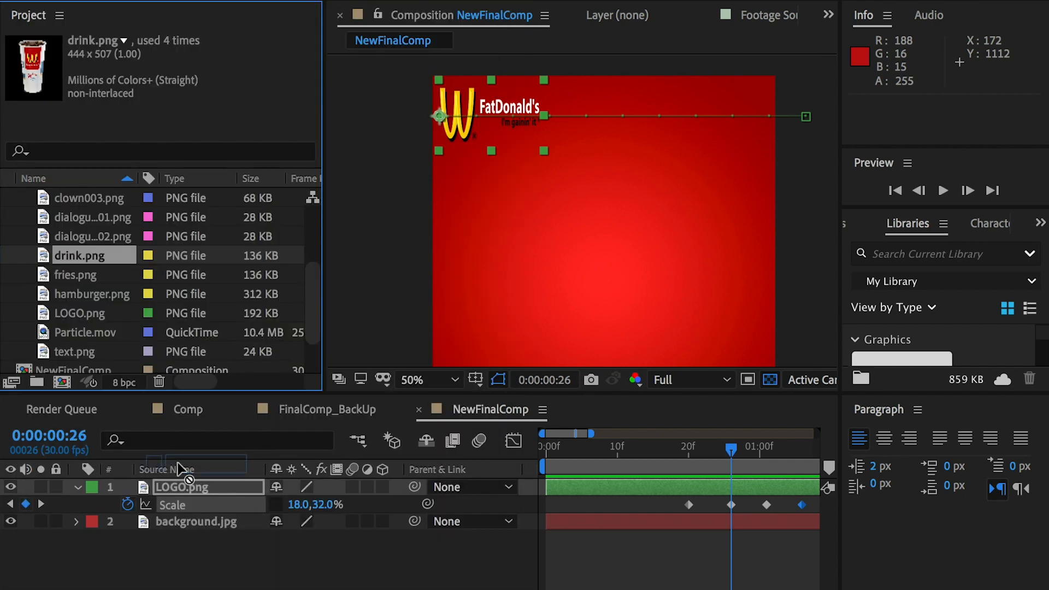
{"action": "left_click_drag", "start_coordinate": [178, 465], "coordinate": [181, 479]}
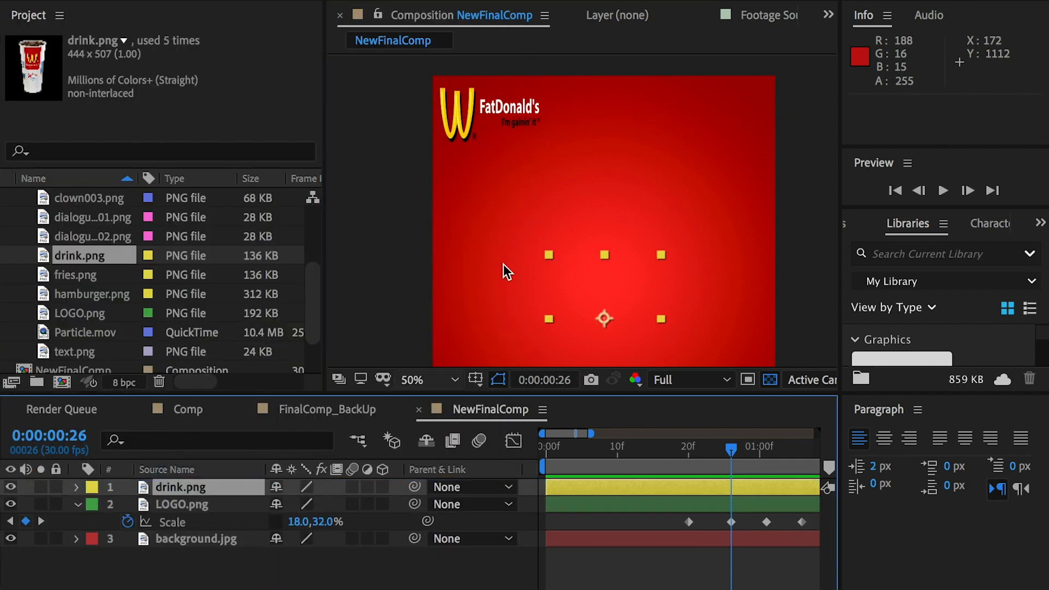
{"action": "left_click_drag", "start_coordinate": [665, 295], "coordinate": [563, 236]}
{"action": "left_click_drag", "start_coordinate": [498, 229], "coordinate": [558, 202]}
- Move the drink layer's anchor point straight down by about 196 px to the base of the cup
{"action": "left_click_drag", "start_coordinate": [553, 258], "coordinate": [555, 316]}
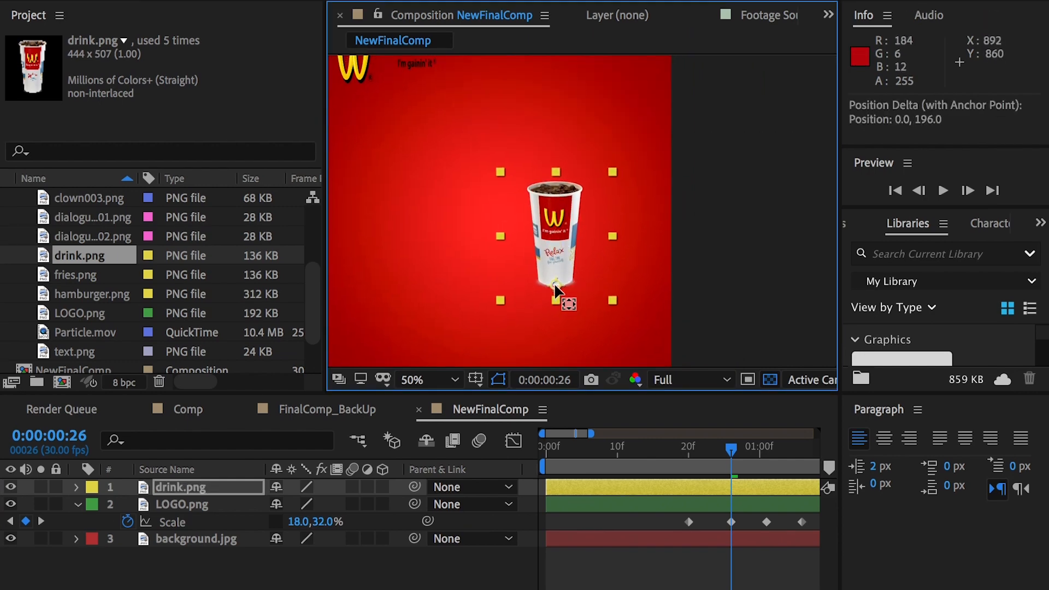
{"action": "key", "text": "period"}
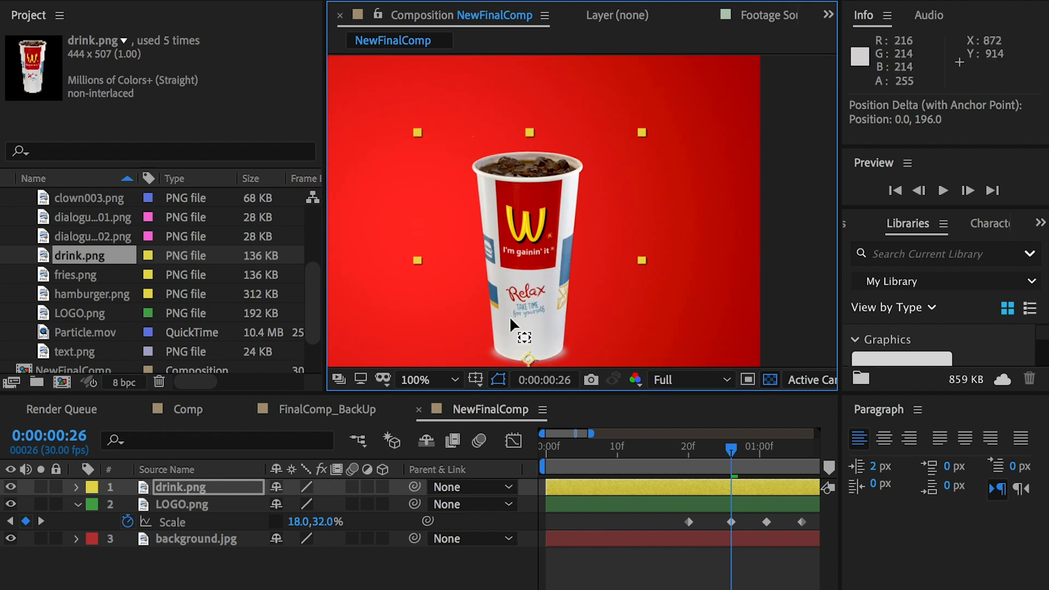
- Go to 0:00:01:15 and move the drink about 88 px left to position 994.5, 1002
{"action": "left_click_drag", "start_coordinate": [596, 431], "coordinate": [612, 432]}
{"action": "left_click_drag", "start_coordinate": [713, 448], "coordinate": [759, 451]}
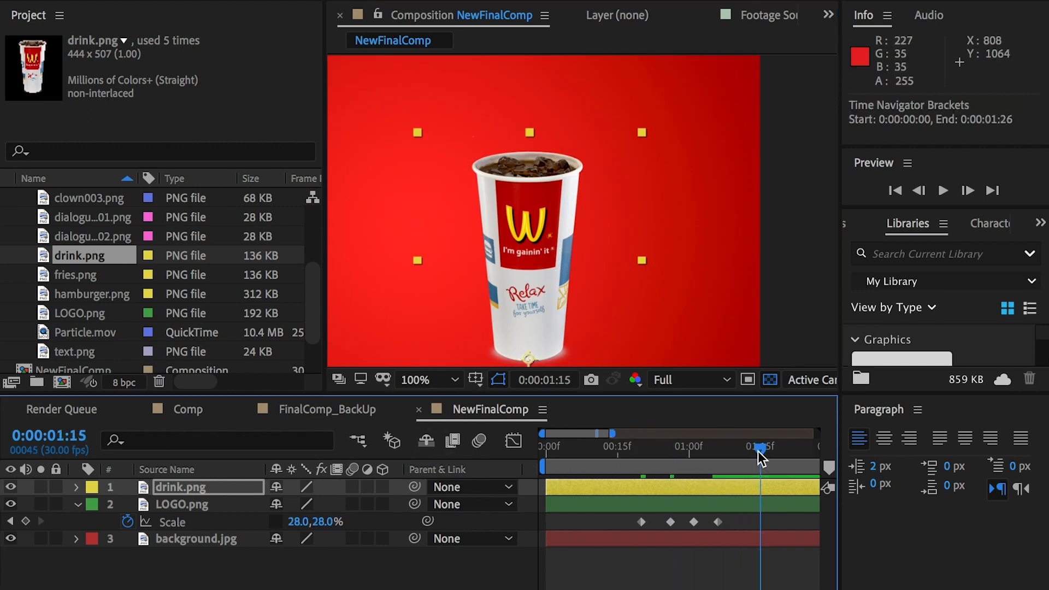
{"action": "left_click_drag", "start_coordinate": [552, 267], "coordinate": [592, 239]}
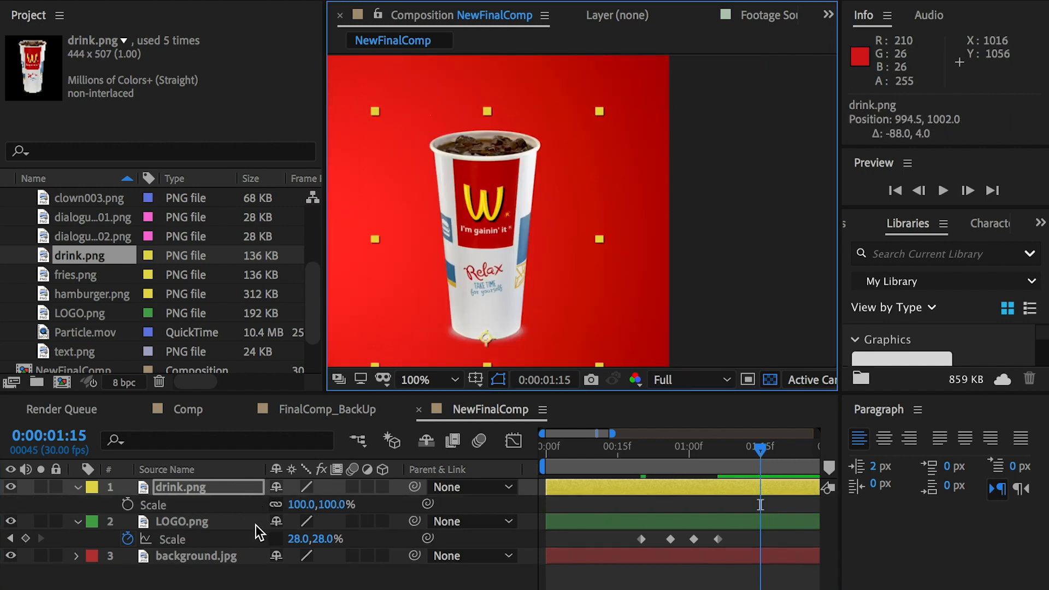
- Unlink the drink layer's scale dimensions and add a scale keyframe of 100%, 0% at 0:00:01:15
{"action": "left_click", "coordinate": [295, 504]}
{"action": "left_click", "coordinate": [237, 506]}
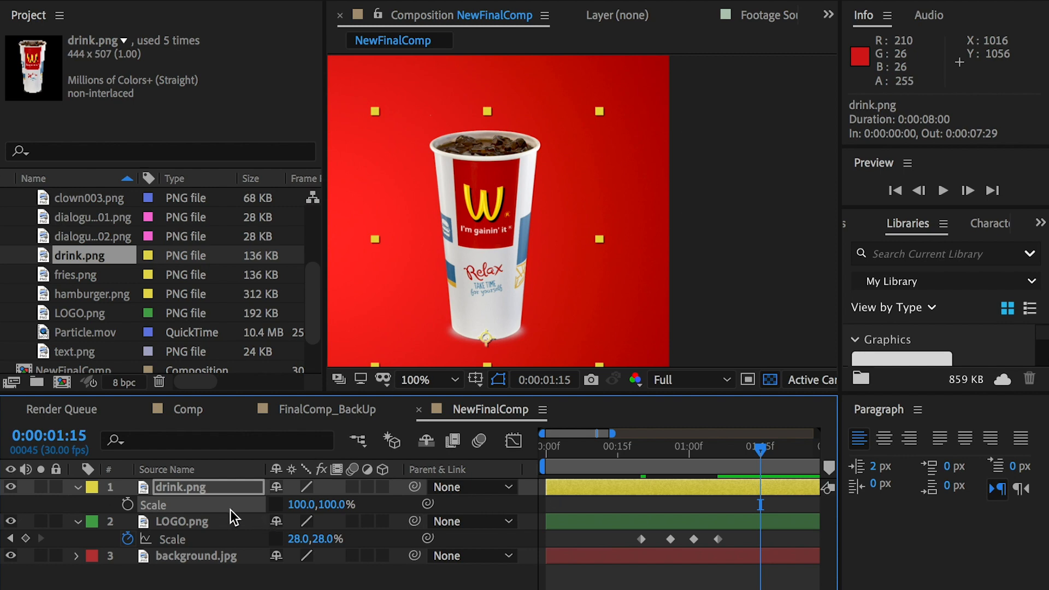
{"action": "left_click", "coordinate": [127, 505]}
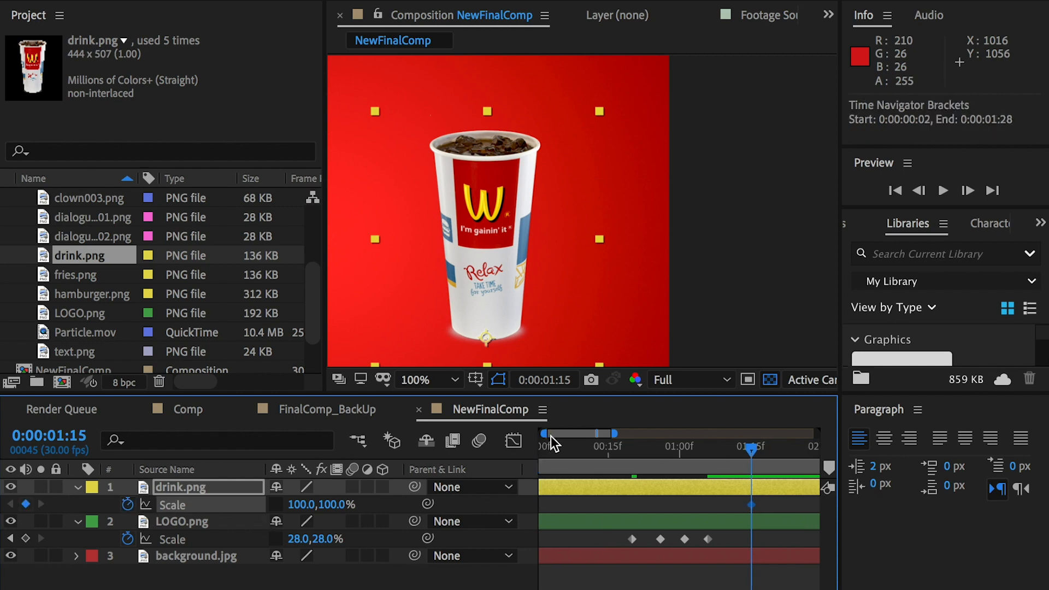
{"action": "left_click_drag", "start_coordinate": [551, 436], "coordinate": [580, 435]}
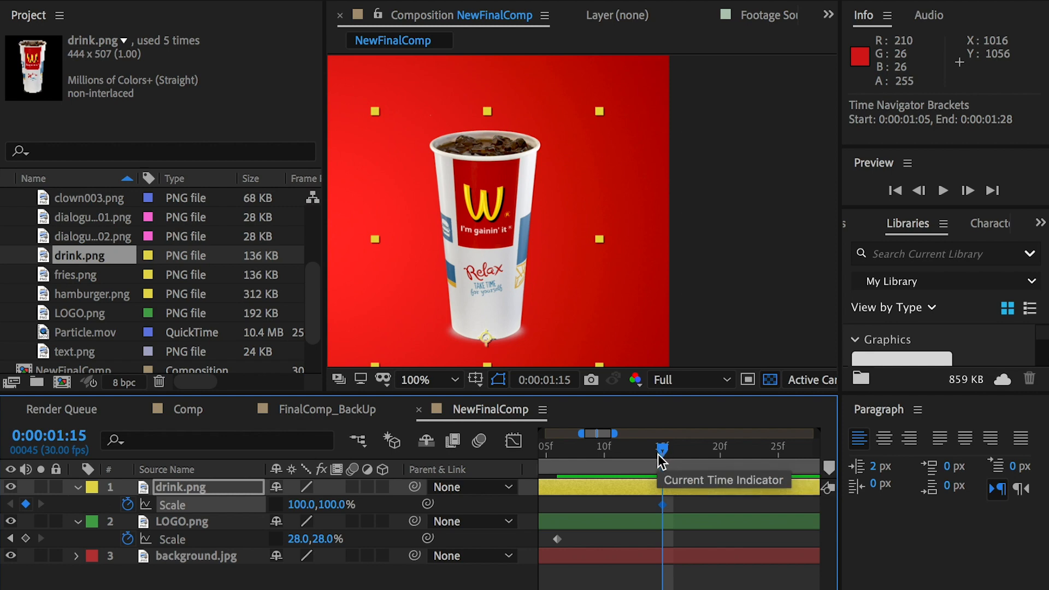
{"action": "left_click_drag", "start_coordinate": [685, 445], "coordinate": [581, 451]}
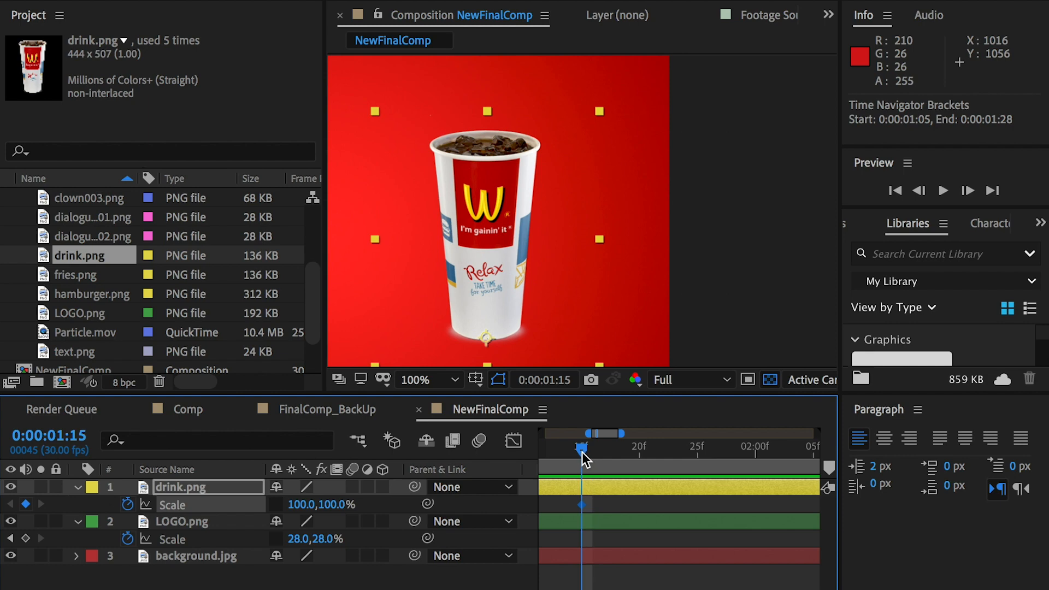
{"action": "left_click", "coordinate": [331, 503]}
{"action": "type", "text": "0"}
{"action": "key", "text": "Return"}
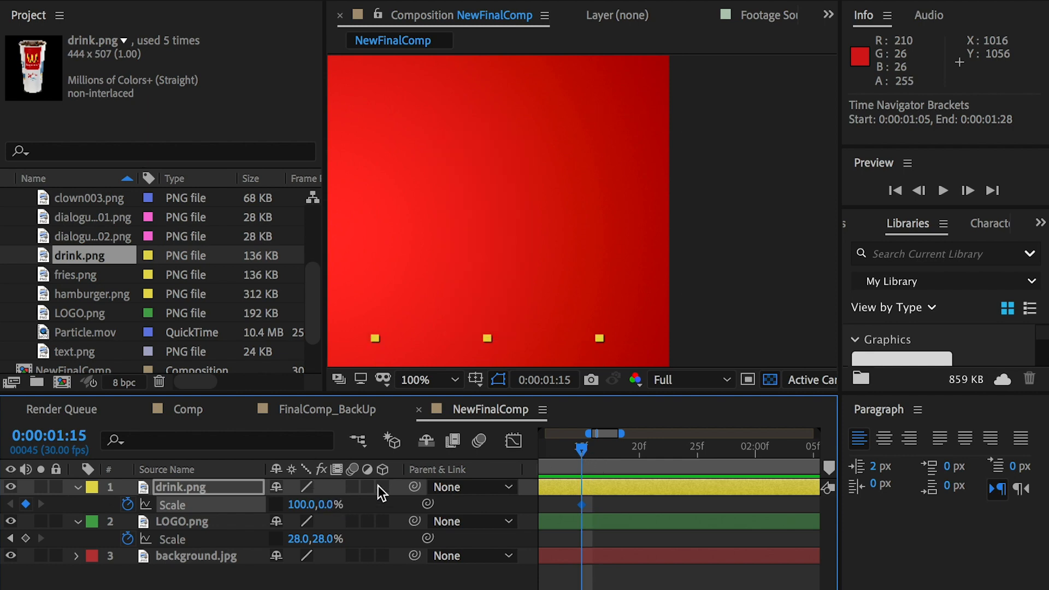
- Add a stretched scale keyframe of 90%, 120% to the drink layer at 0:00:01:20
{"action": "left_click_drag", "start_coordinate": [581, 451], "coordinate": [638, 457]}
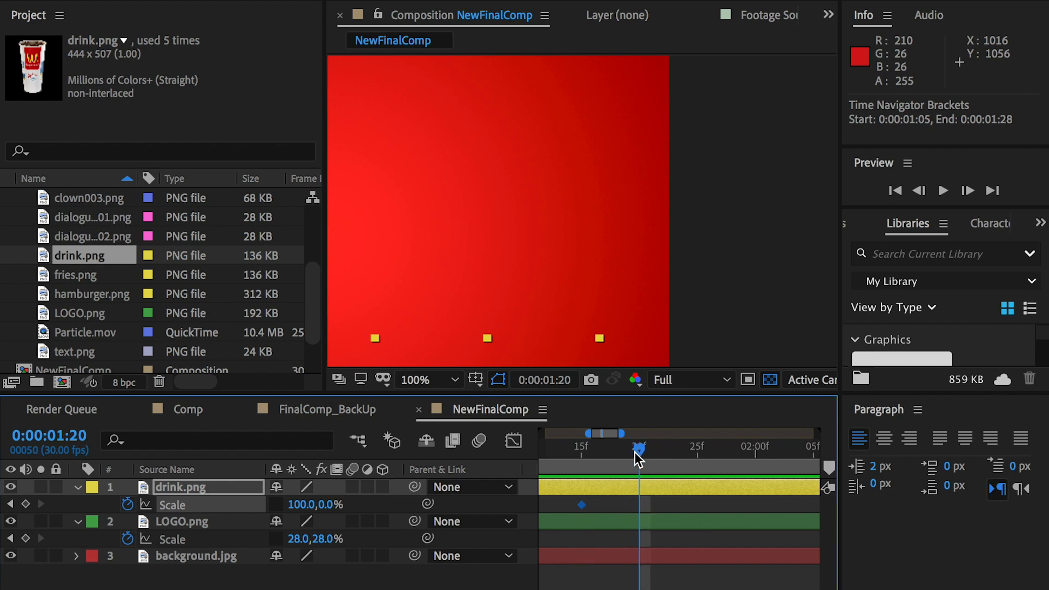
{"action": "left_click", "coordinate": [326, 504]}
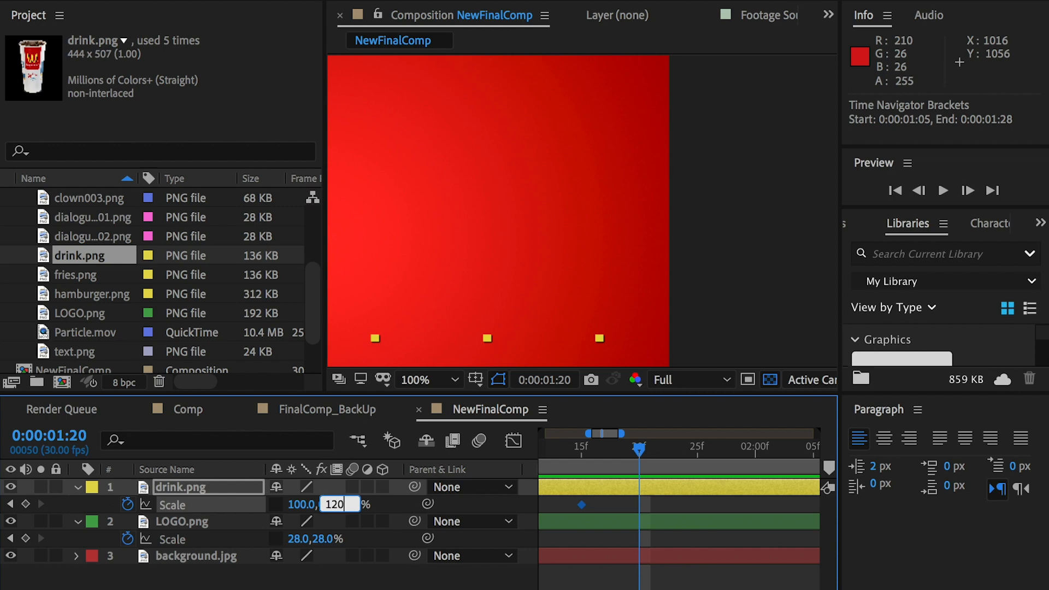
{"action": "key", "text": "Return"}
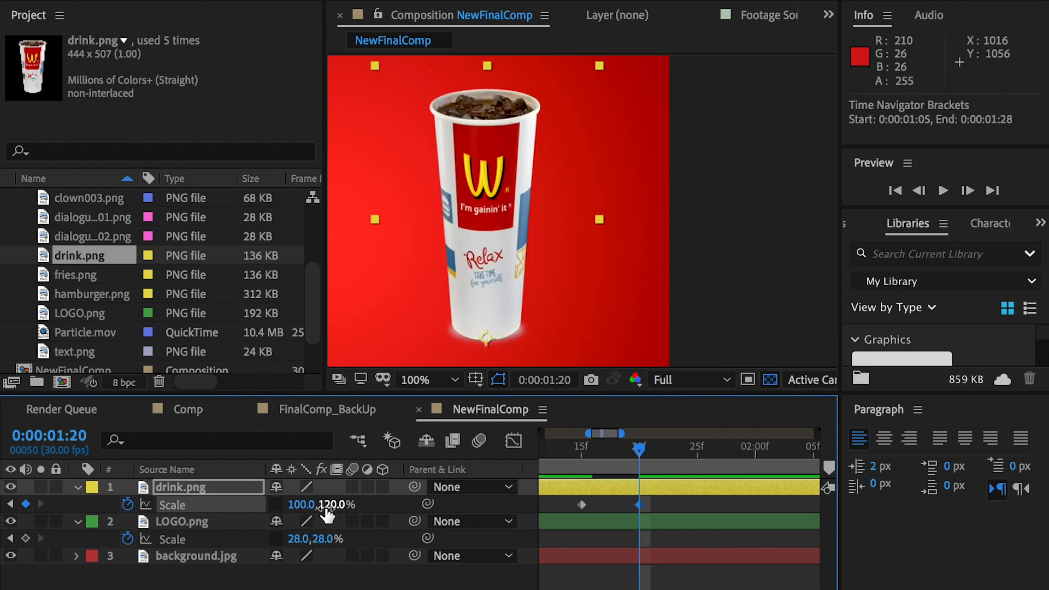
{"action": "left_click", "coordinate": [301, 505]}
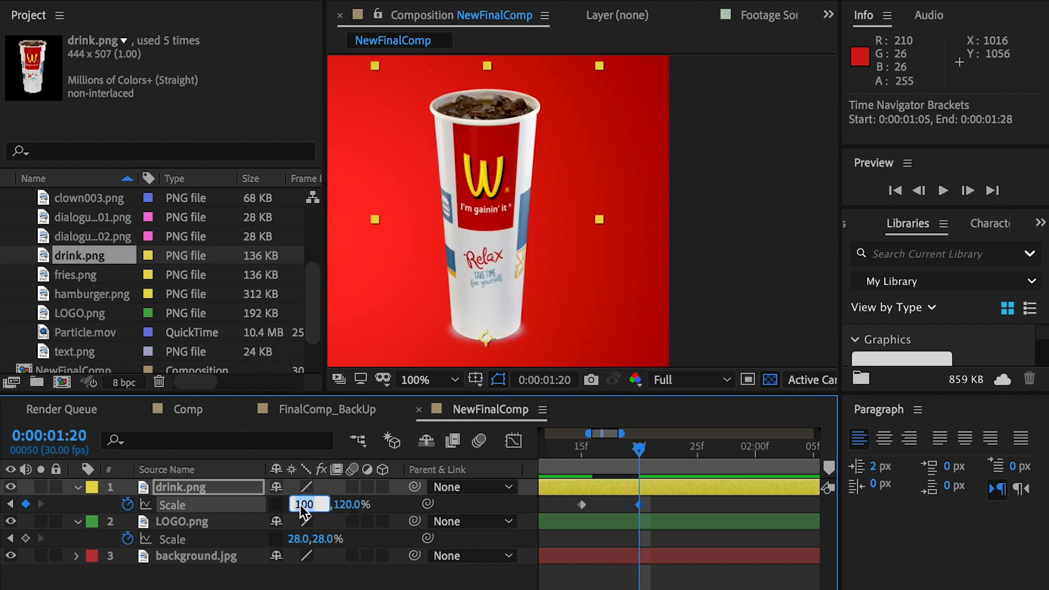
{"action": "type", "text": "90"}
{"action": "key", "text": "Return"}
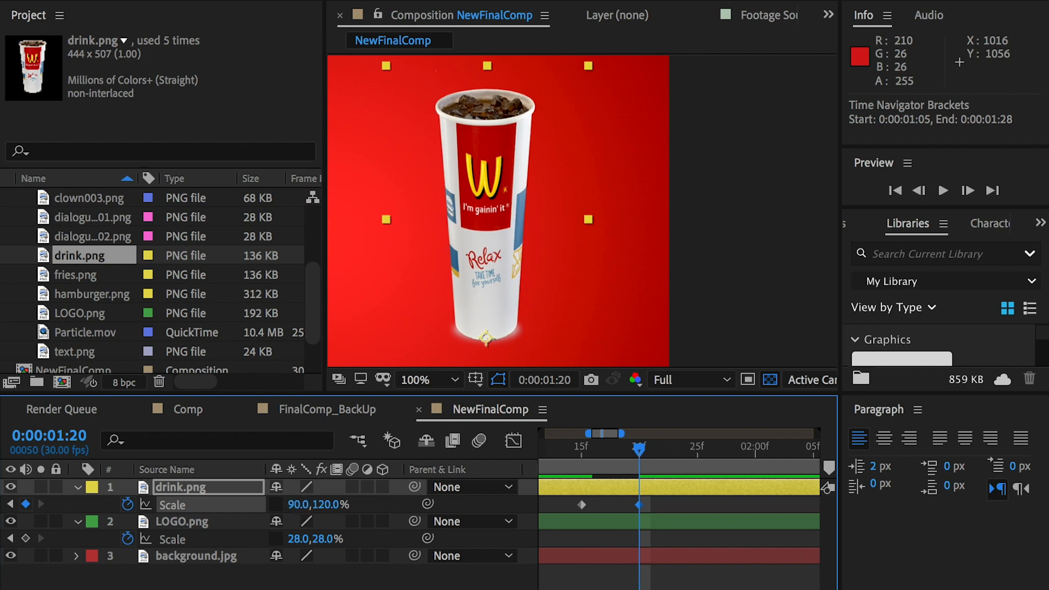
- Add a squashed scale keyframe of 111%, 85% to the drink layer at 0:00:01:25
{"action": "left_click_drag", "start_coordinate": [587, 451], "coordinate": [694, 454]}
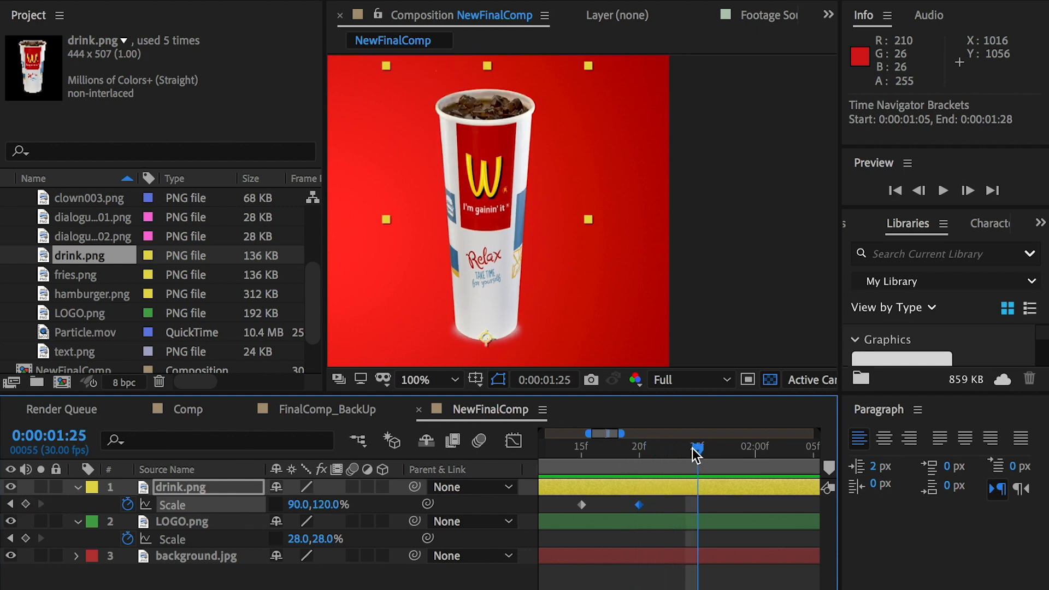
{"action": "left_click", "coordinate": [330, 503]}
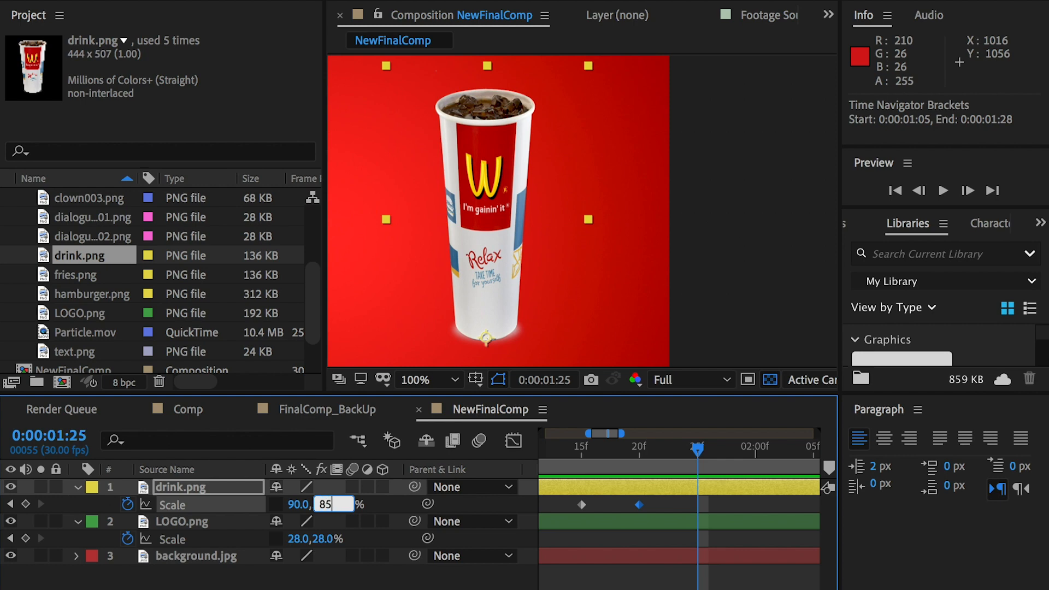
{"action": "key", "text": "Return"}
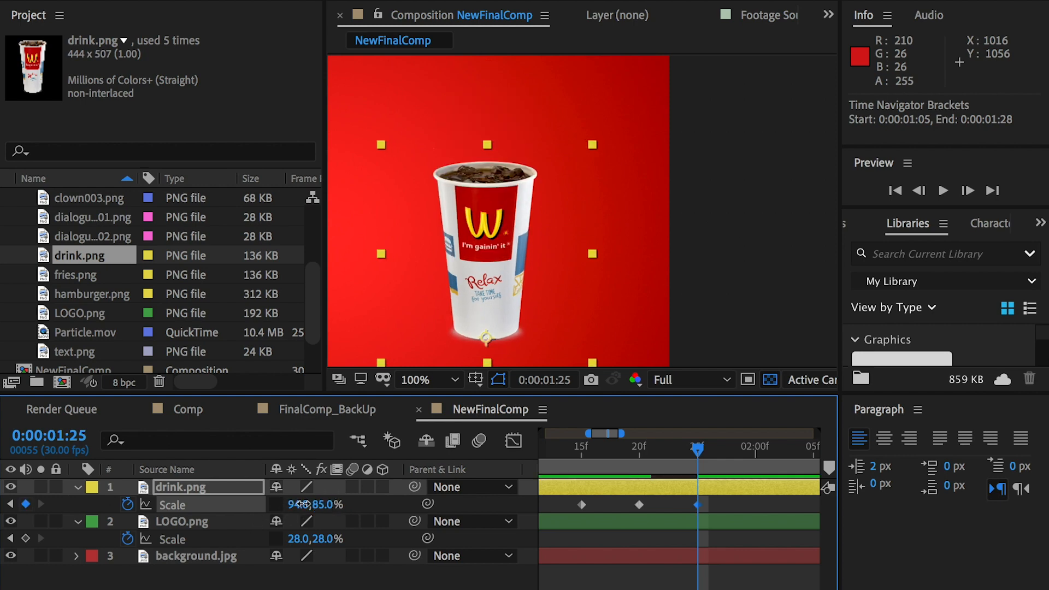
{"action": "left_click_drag", "start_coordinate": [302, 503], "coordinate": [333, 505]}
- Settle the drink with a scale keyframe of 100%, 100% at 0:00:01:29
{"action": "left_click", "coordinate": [735, 454]}
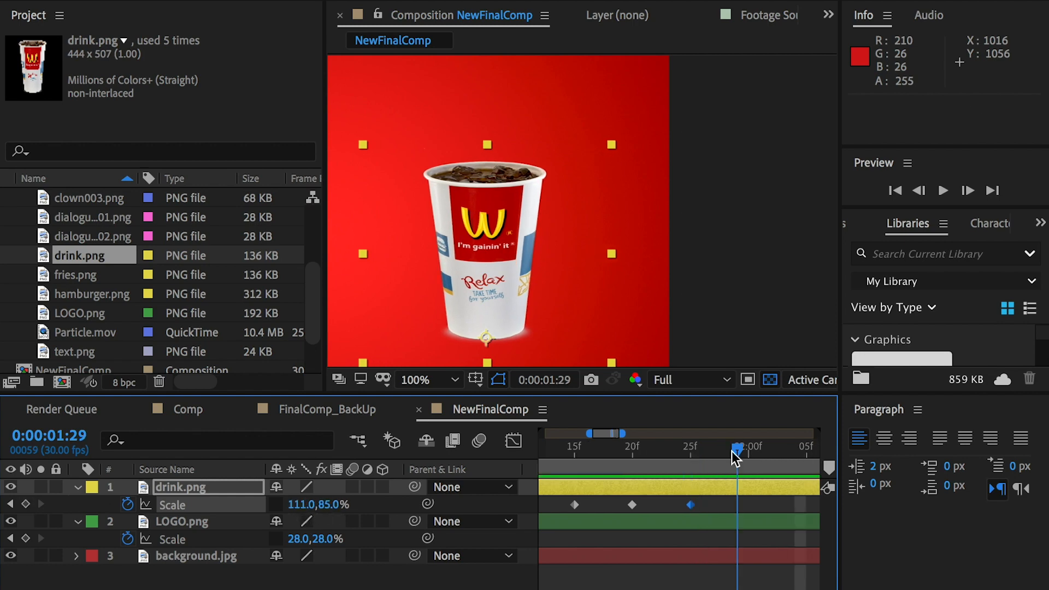
{"action": "left_click", "coordinate": [300, 503]}
{"action": "type", "text": "100"}
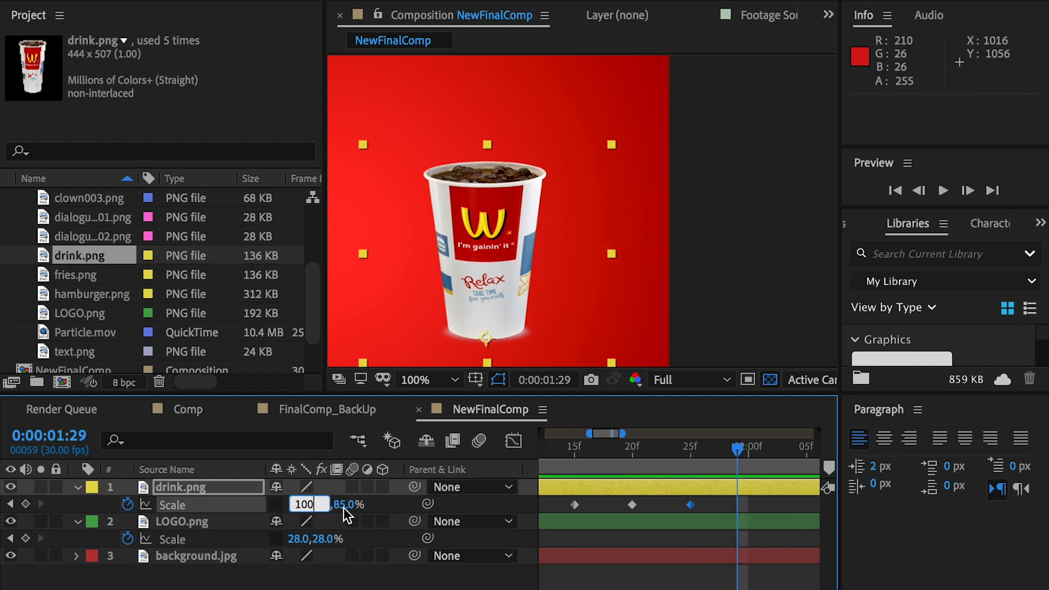
{"action": "key", "text": "Return"}
{"action": "left_click", "coordinate": [337, 503]}
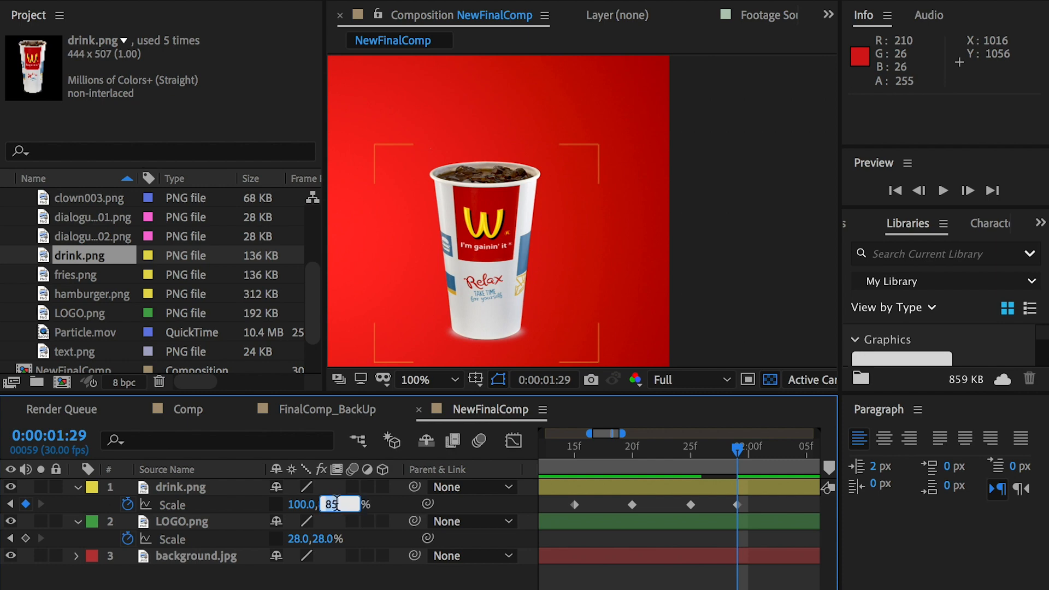
{"action": "type", "text": "100"}
{"action": "key", "text": "Return"}
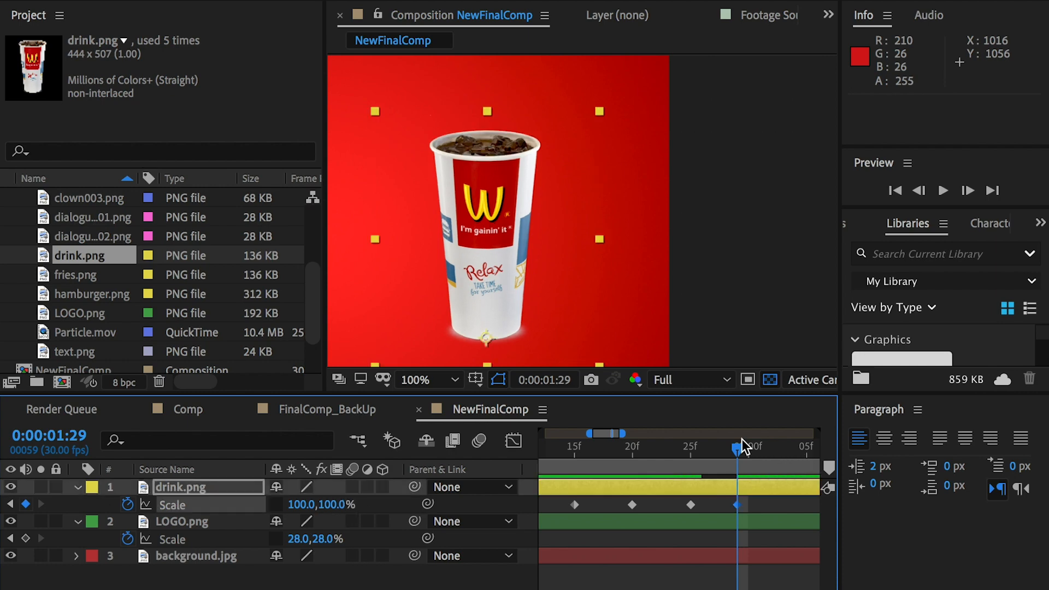
- Preview the drink's pop-up bounce from before its first scale keyframe
{"action": "left_click_drag", "start_coordinate": [737, 447], "coordinate": [574, 433]}
{"action": "key", "text": "space"}
{"action": "left_click", "coordinate": [601, 449]}
{"action": "key", "text": "space"}
{"action": "key", "text": "space"}
{"action": "left_click", "coordinate": [622, 453]}
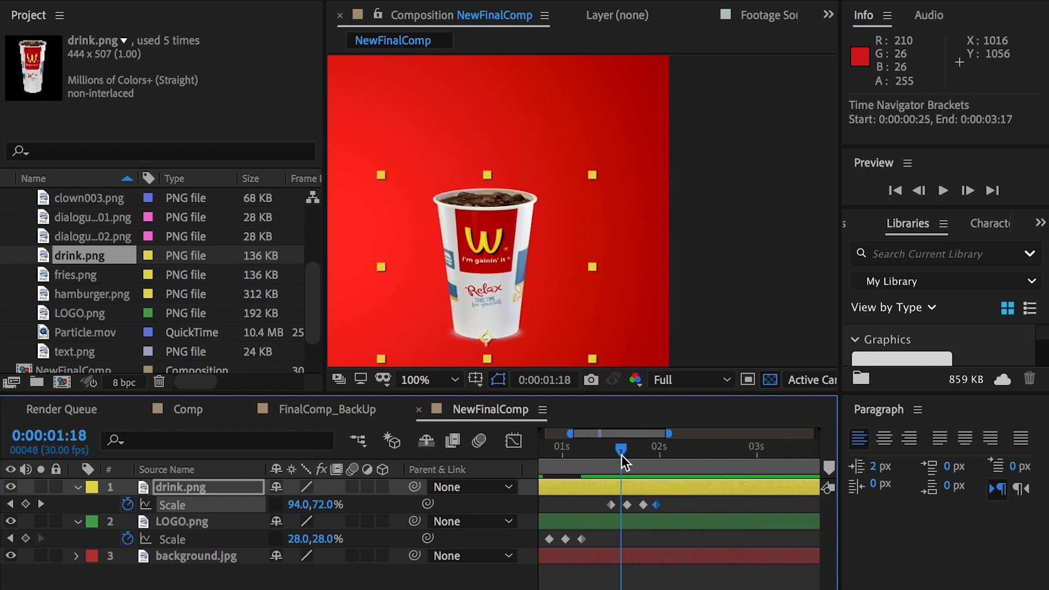
- Duplicate the drink layer at 0:00:01:25, stack the copy beneath the original, and place it behind the first cup, up and to its left
{"action": "left_click", "coordinate": [641, 480]}
{"action": "left_click", "coordinate": [643, 444]}
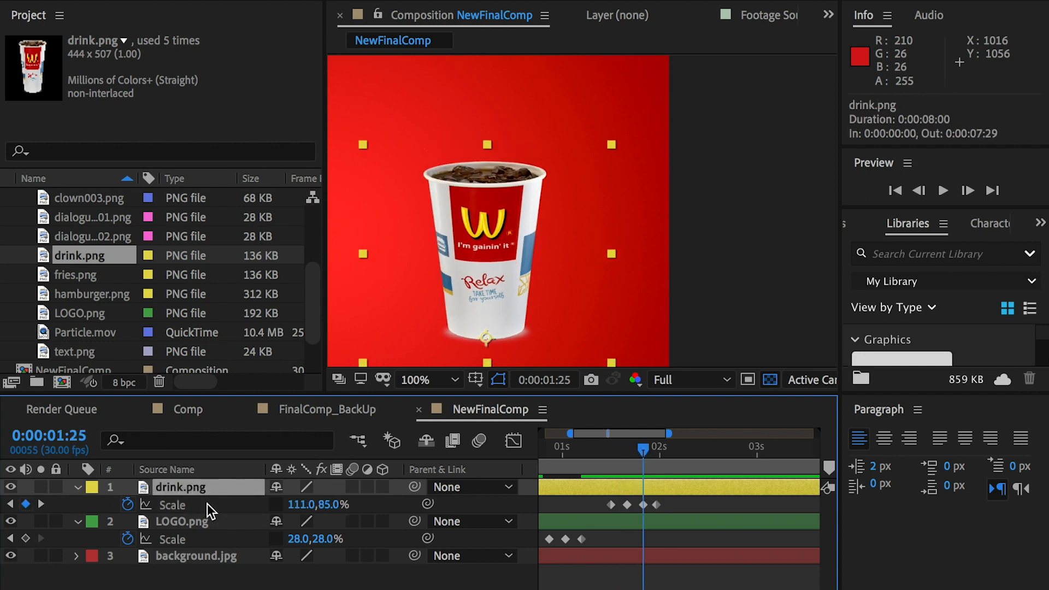
{"action": "key", "text": "ctrl+d"}
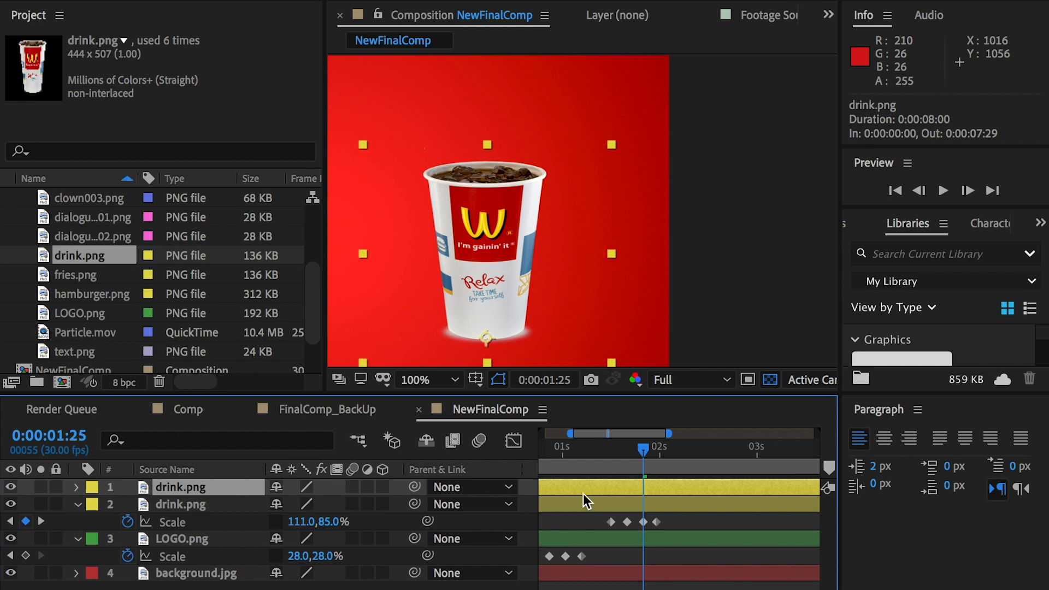
{"action": "left_click_drag", "start_coordinate": [464, 258], "coordinate": [415, 243]}
{"action": "left_click_drag", "start_coordinate": [183, 491], "coordinate": [183, 529]}
{"action": "left_click_drag", "start_coordinate": [421, 238], "coordinate": [495, 234]}
{"action": "left_click_drag", "start_coordinate": [482, 242], "coordinate": [485, 233]}
- Shift the rear drink's four scale keyframes to start at 0:00:01:24, and preview the staggered bounce of both cups
{"action": "left_click", "coordinate": [655, 520]}
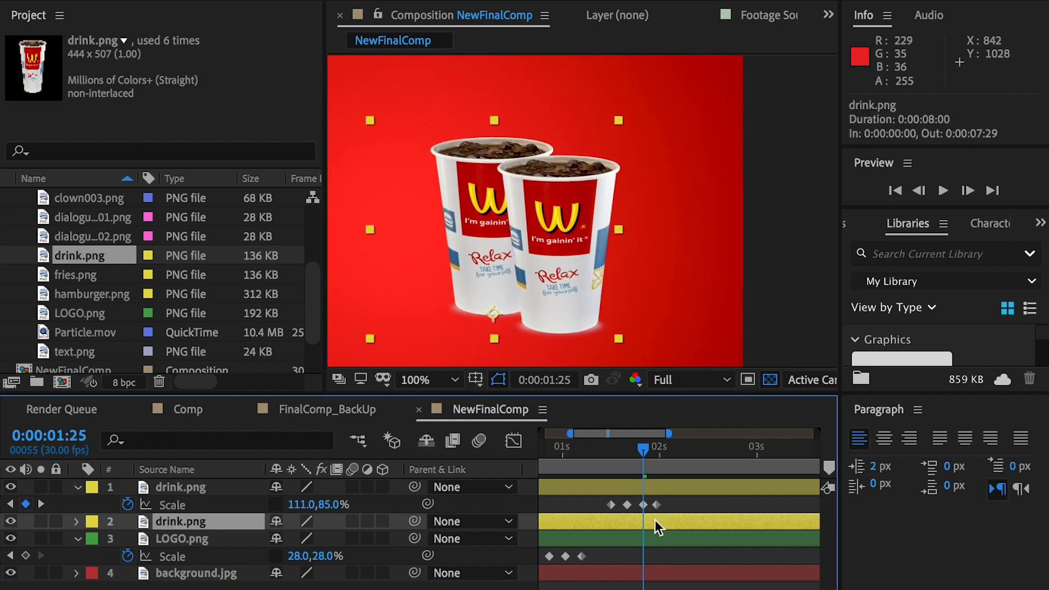
{"action": "key", "text": "s"}
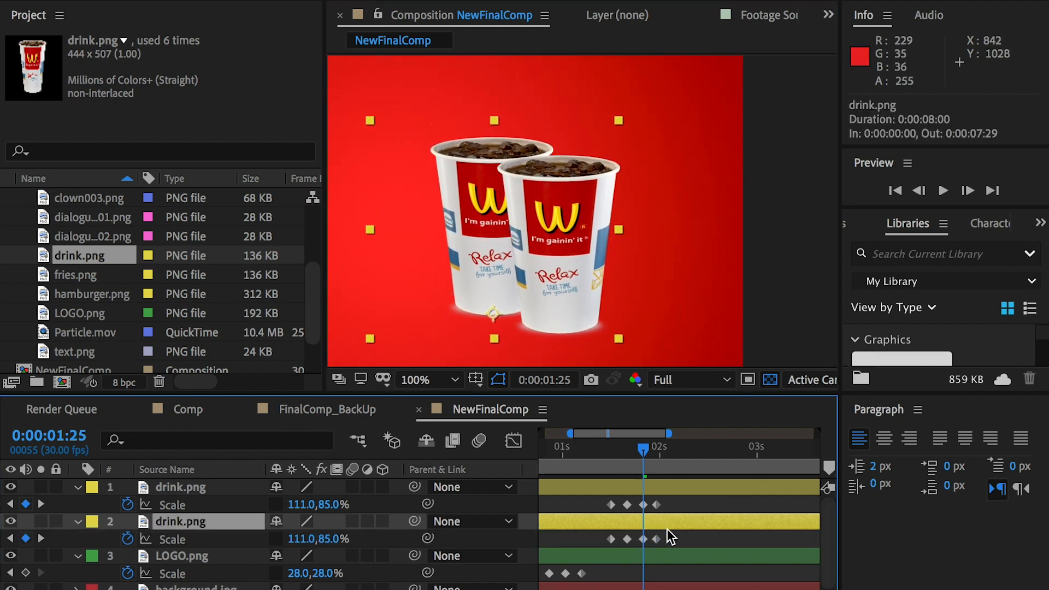
{"action": "left_click_drag", "start_coordinate": [676, 535], "coordinate": [643, 540]}
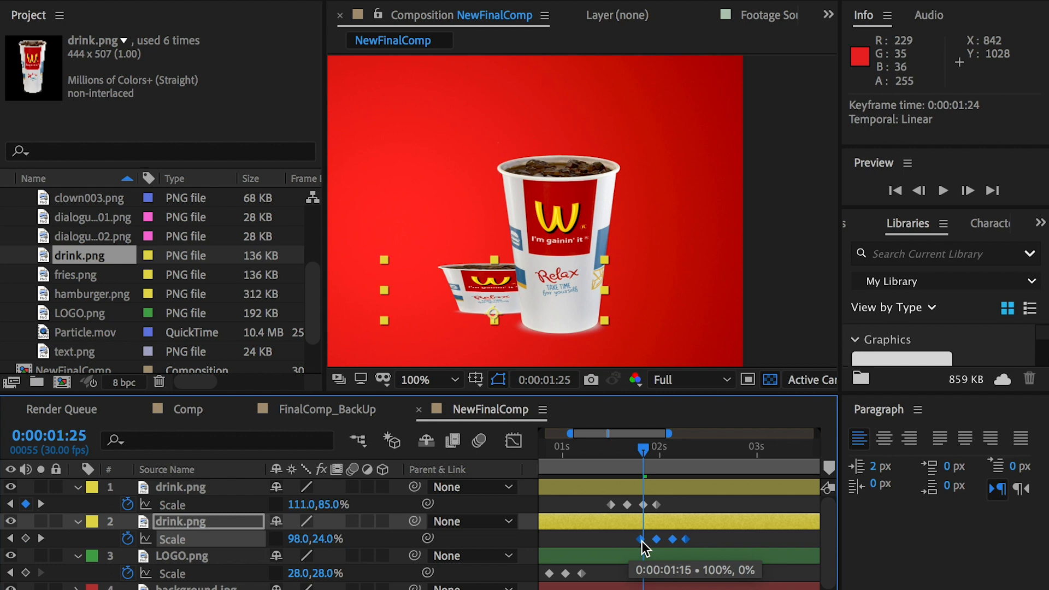
{"action": "left_click_drag", "start_coordinate": [632, 450], "coordinate": [589, 453]}
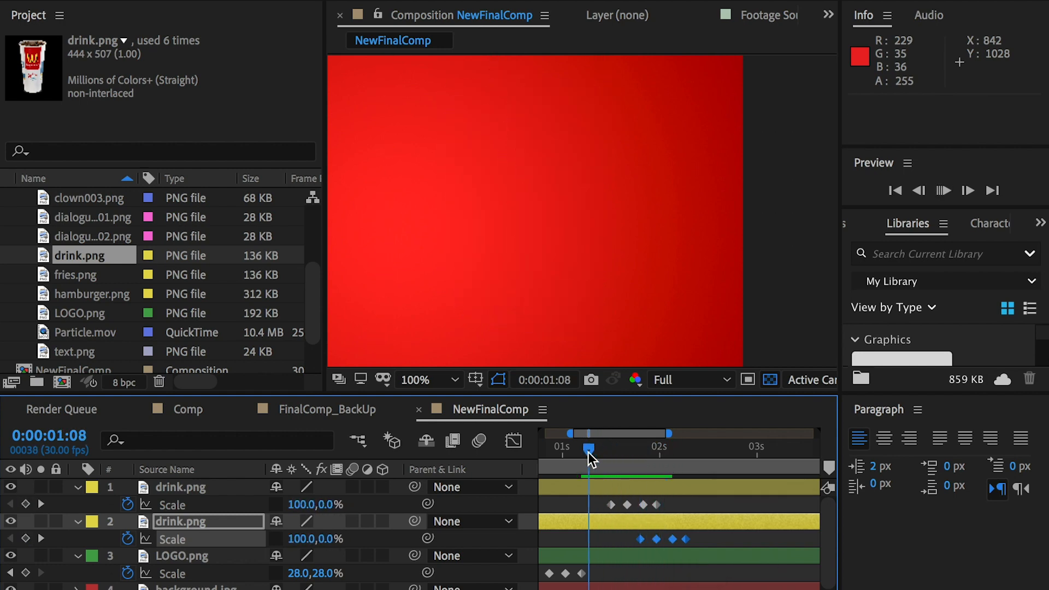
{"action": "key", "text": "space"}
{"action": "left_click", "coordinate": [604, 454]}
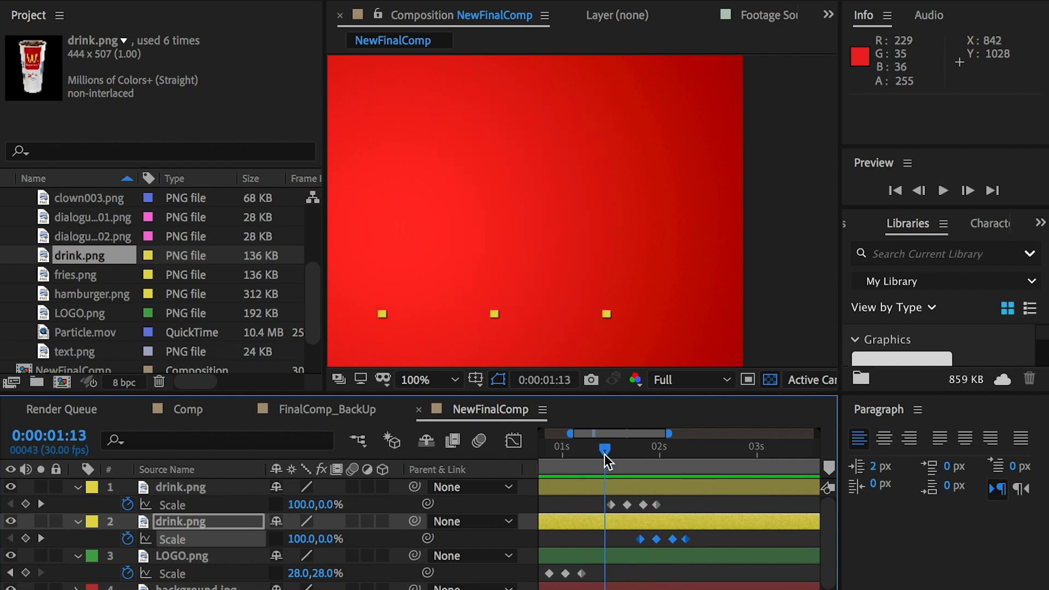
{"action": "key", "text": "space"}
{"action": "key", "text": "space"}
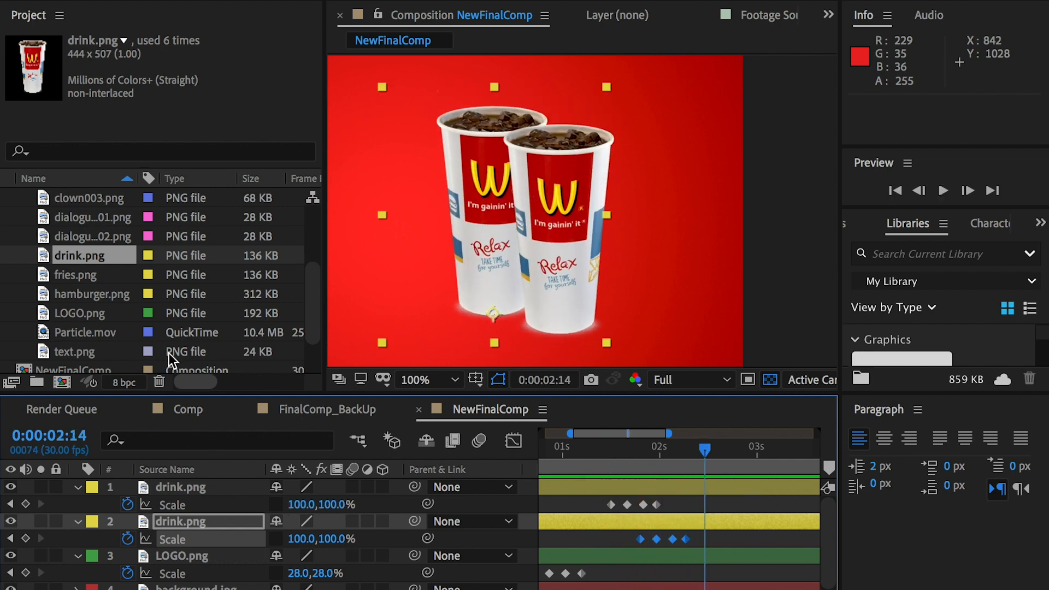
- Add fries.png as the top layer, place it left of the cups at 624.5, 850, and move its anchor point about 182 px down to its base
{"action": "left_click", "coordinate": [73, 278]}
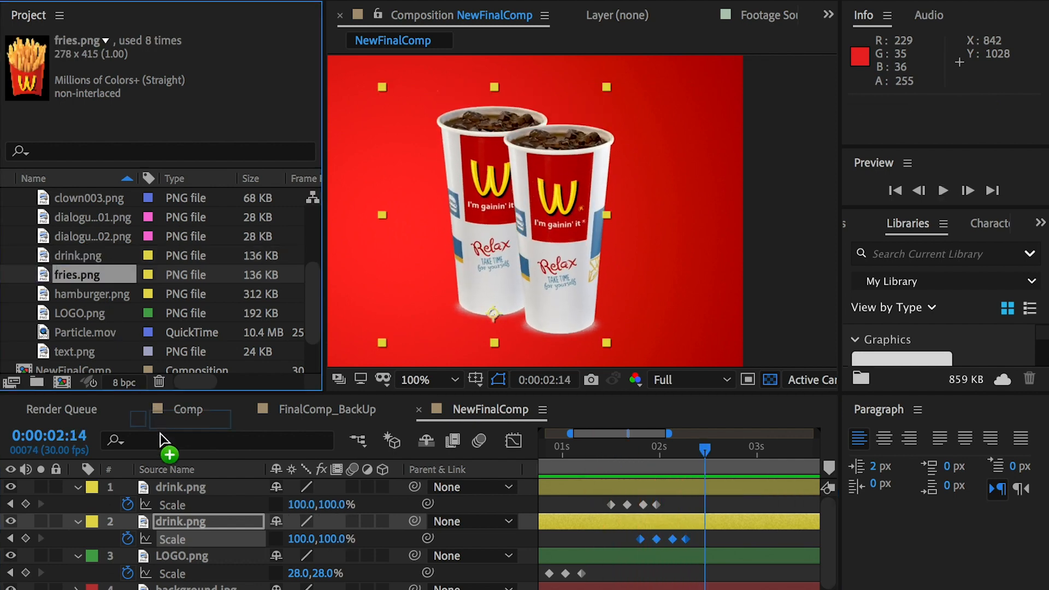
{"action": "left_click_drag", "start_coordinate": [160, 433], "coordinate": [177, 481]}
{"action": "key", "text": "space"}
{"action": "left_click_drag", "start_coordinate": [437, 243], "coordinate": [549, 161]}
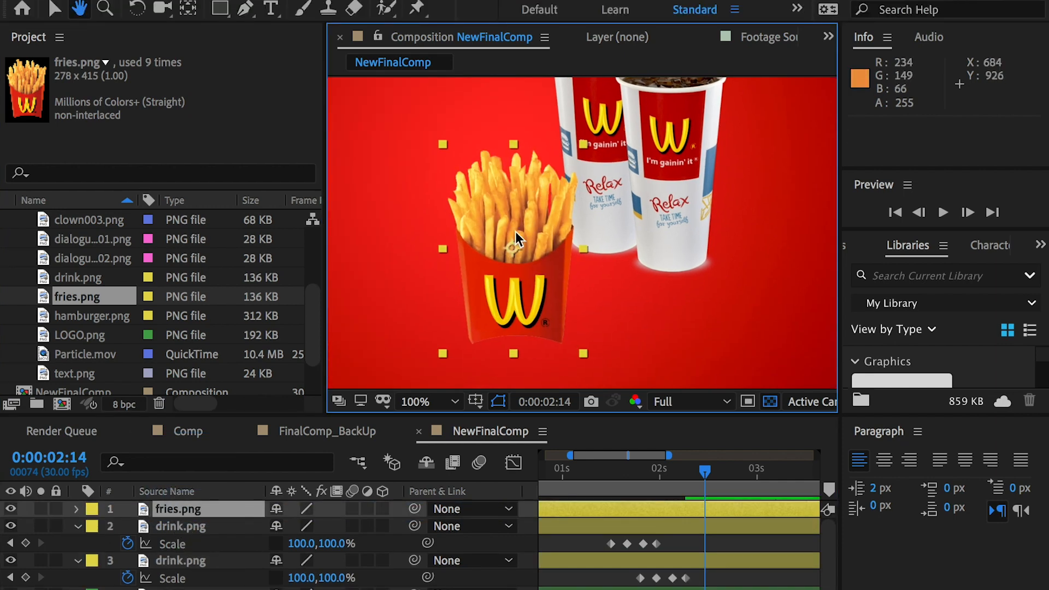
{"action": "left_click_drag", "start_coordinate": [516, 239], "coordinate": [483, 216]}
{"action": "key", "text": "space"}
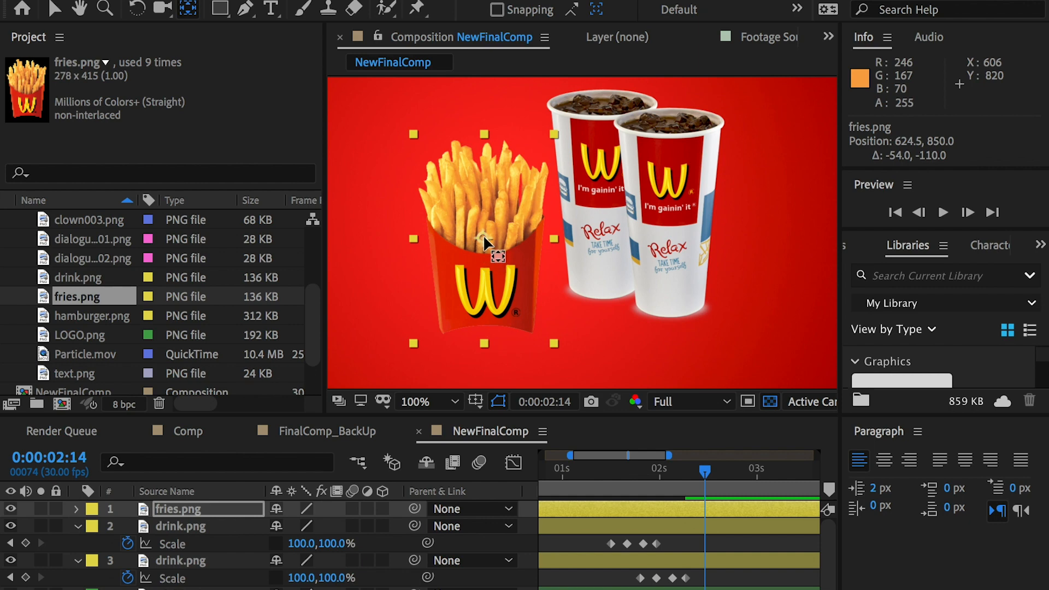
{"action": "left_click_drag", "start_coordinate": [483, 238], "coordinate": [484, 330]}
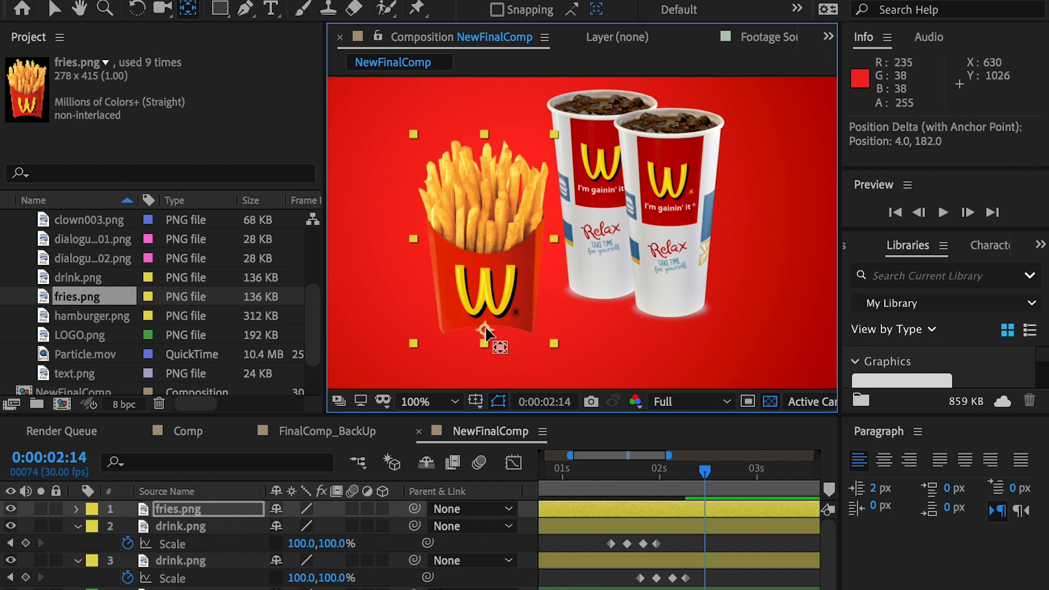
- Copy the front drink's four scale keyframes and paste them onto the fries layer at 0:00:02:14
{"action": "key", "text": "s"}
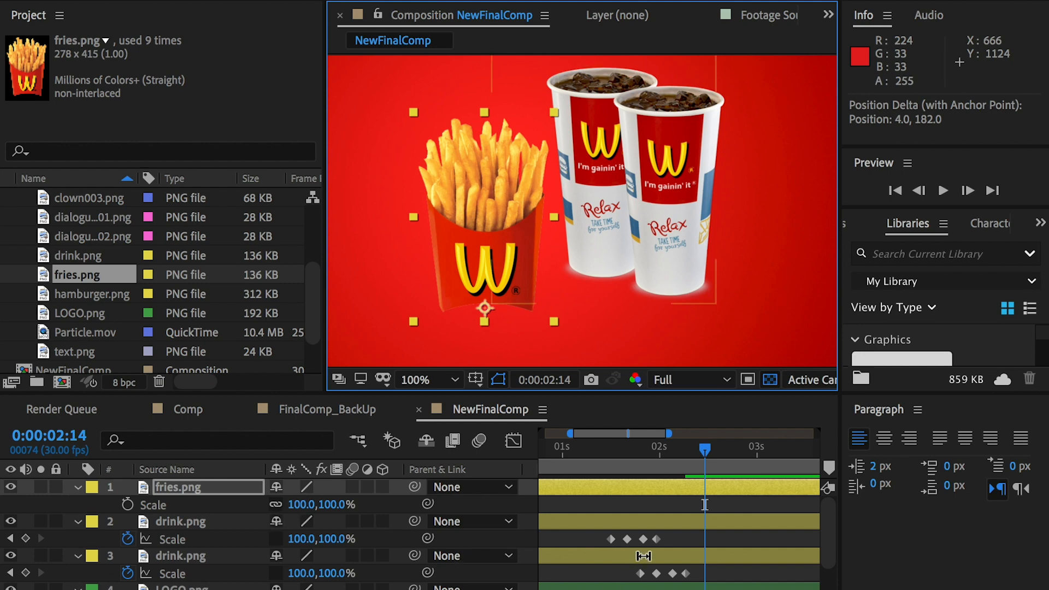
{"action": "left_click_drag", "start_coordinate": [677, 535], "coordinate": [582, 542]}
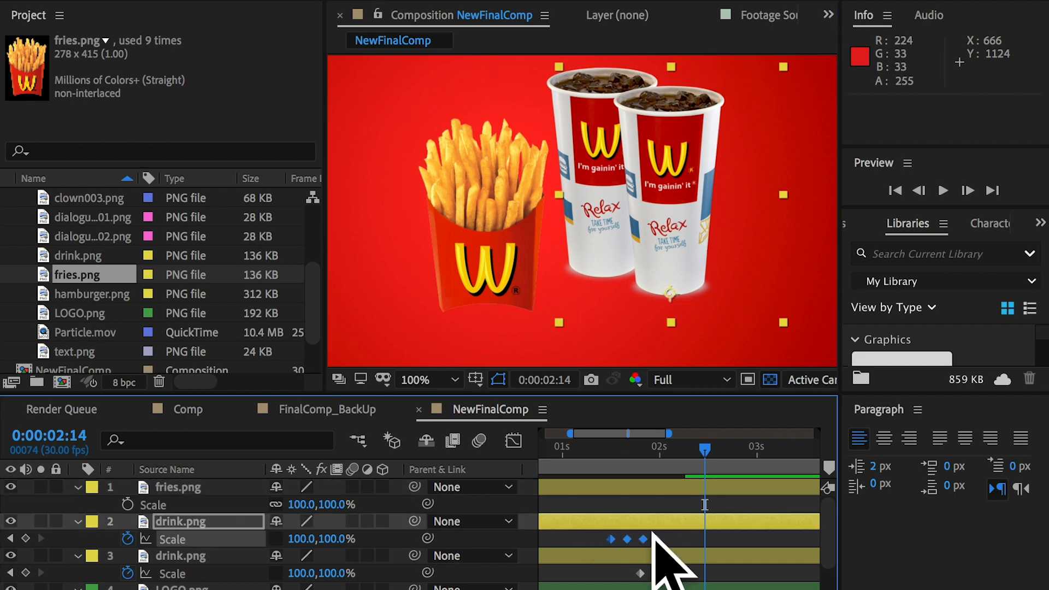
{"action": "key", "text": "ctrl+c"}
{"action": "left_click", "coordinate": [692, 487]}
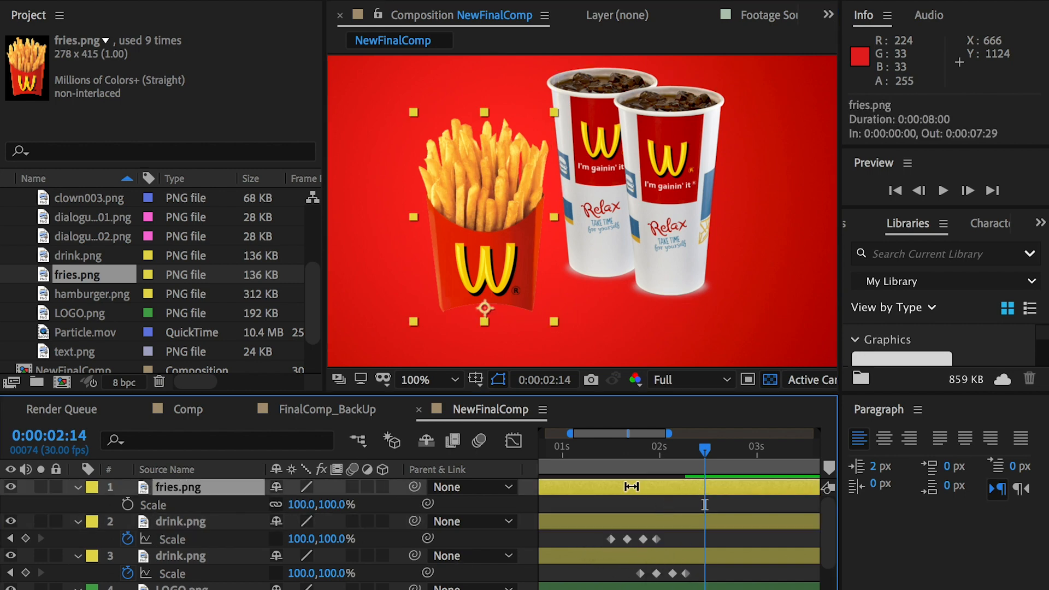
{"action": "key", "text": "ctrl+v"}
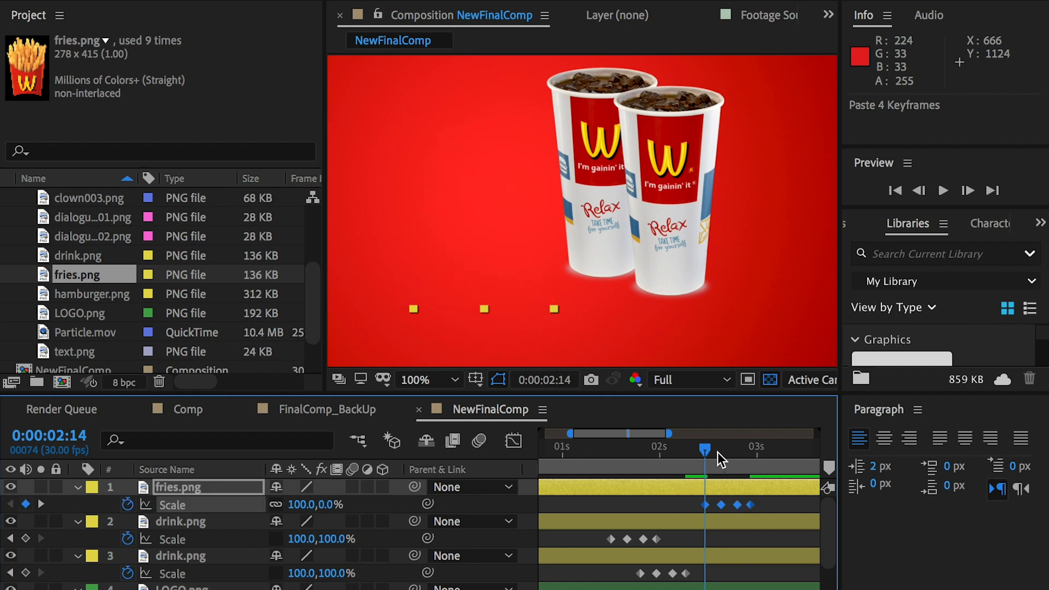
- Preview the fries' pop-up bounce following the two drinks
{"action": "left_click", "coordinate": [694, 450]}
{"action": "key", "text": "space"}
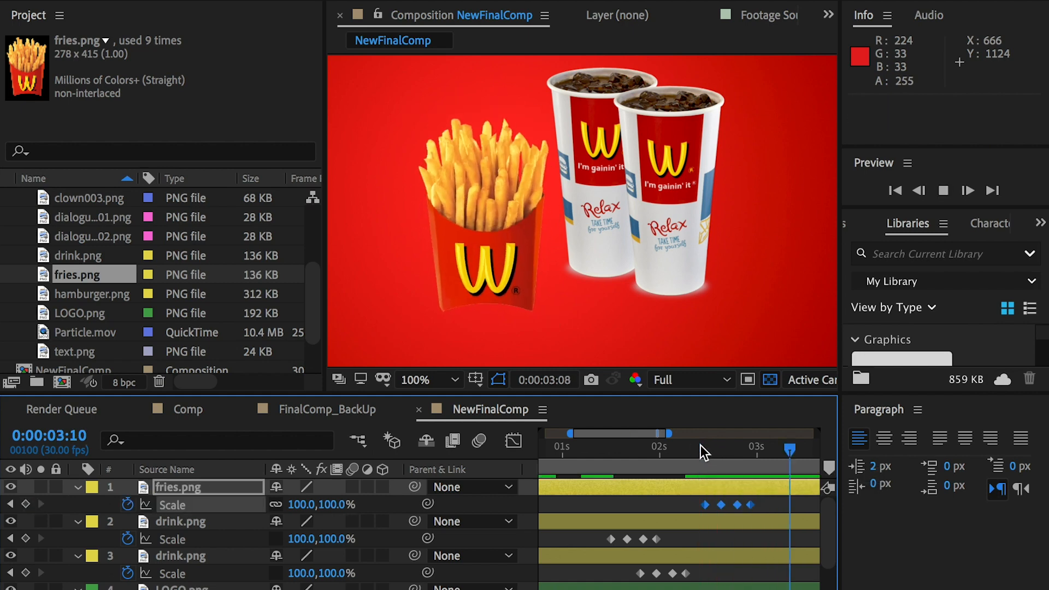
{"action": "left_click", "coordinate": [671, 450]}
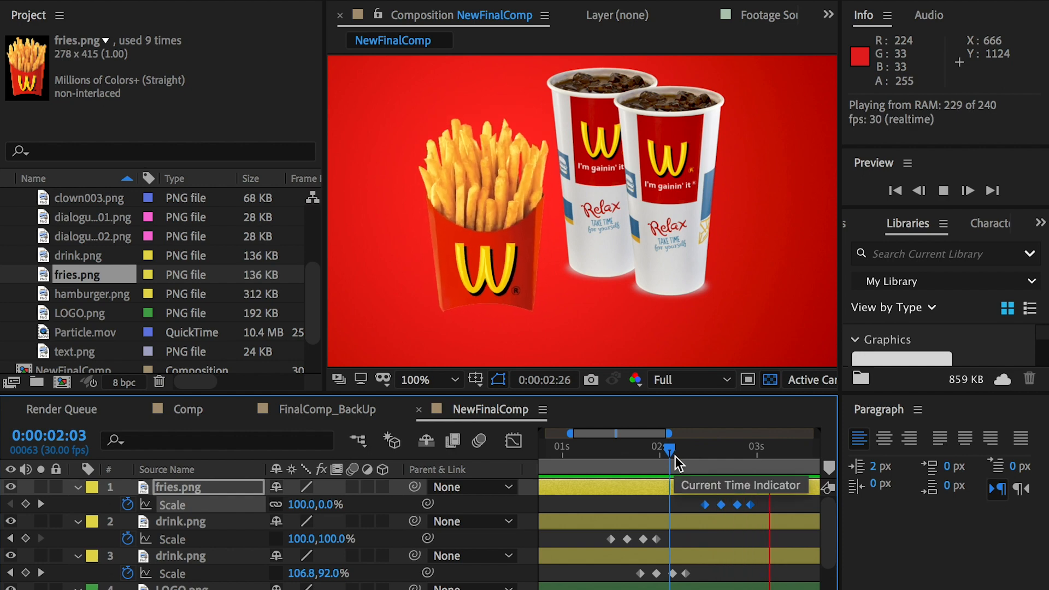
{"action": "left_click", "coordinate": [656, 450]}
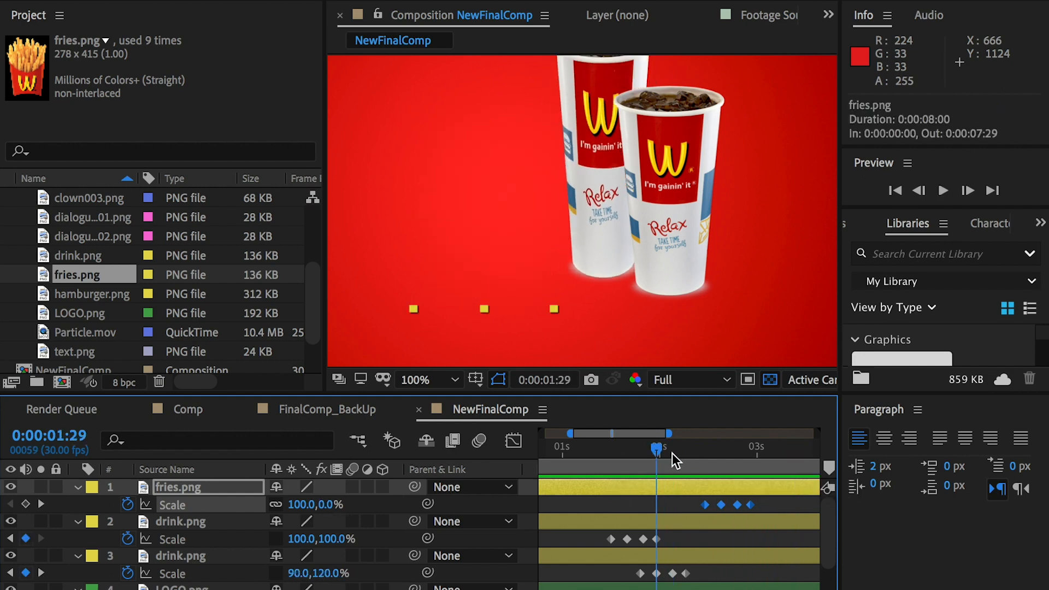
- Duplicate the fries layer at 0:00:02:25, offset the copy up and to the right, and stack it beneath the original
{"action": "left_click_drag", "start_coordinate": [680, 451], "coordinate": [742, 452]}
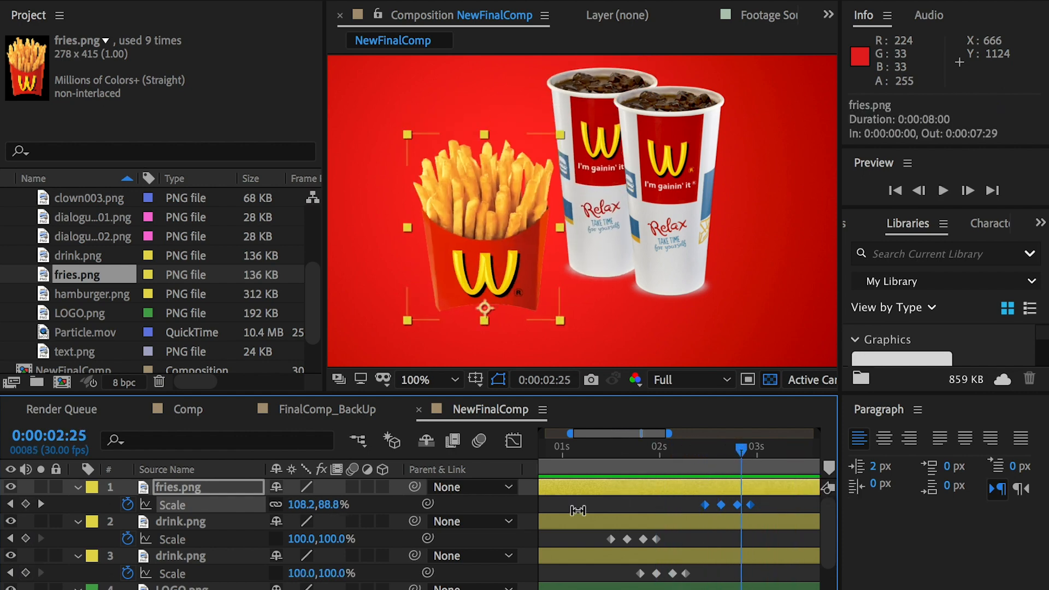
{"action": "key", "text": "ctrl+d"}
{"action": "left_click", "coordinate": [543, 250]}
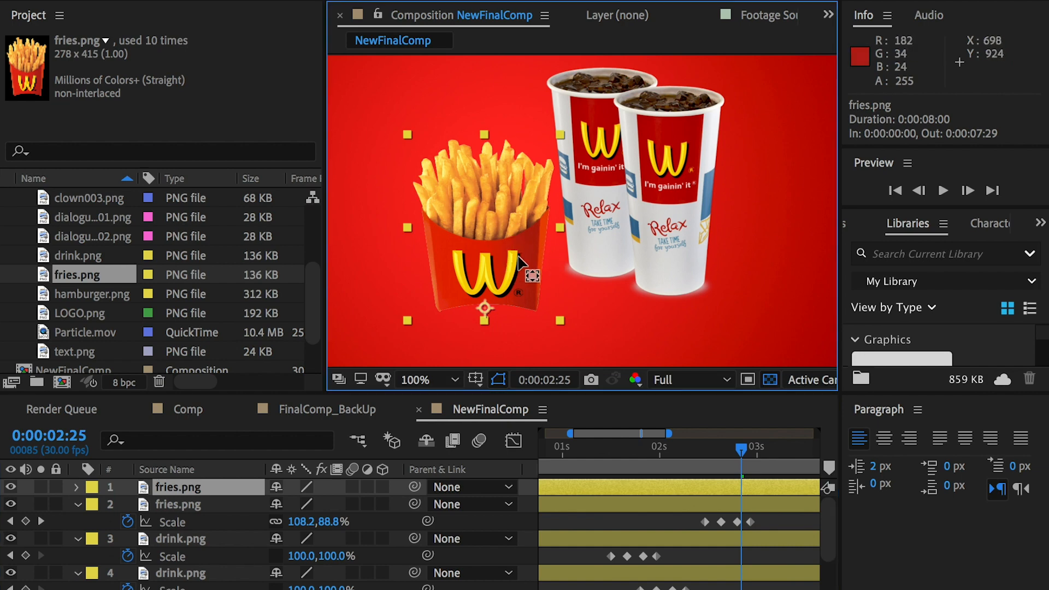
{"action": "left_click_drag", "start_coordinate": [547, 242], "coordinate": [597, 223]}
{"action": "left_click_drag", "start_coordinate": [242, 484], "coordinate": [207, 527]}
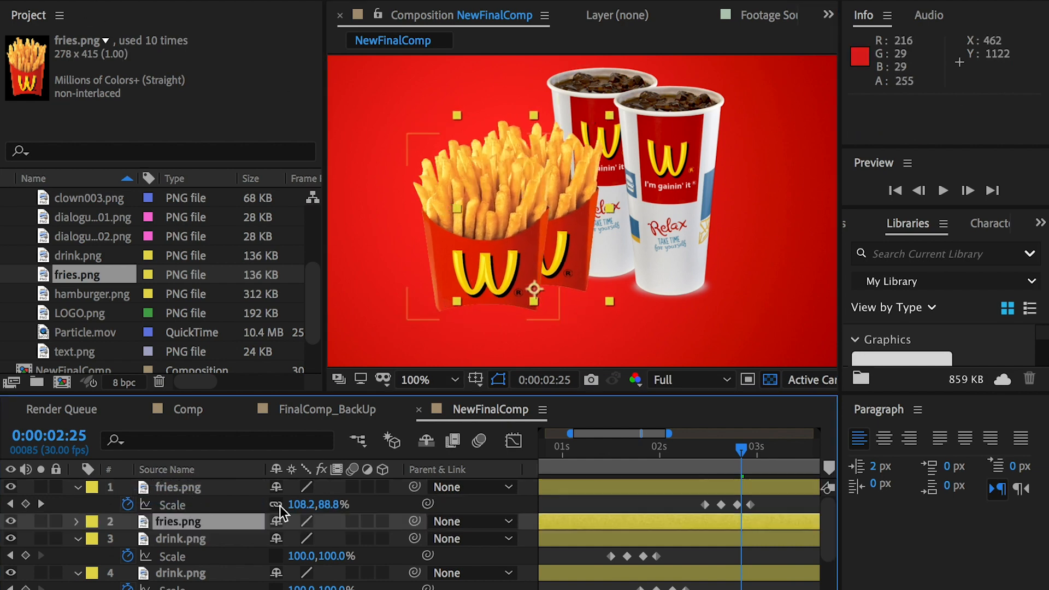
- Shift the rear fries' four scale keyframes earlier to start at about 0:00:02:04
{"action": "scroll", "coordinate": [765, 501], "scroll_direction": "down", "scroll_amount": 3}
{"action": "scroll", "coordinate": [766, 502], "scroll_direction": "up", "scroll_amount": 1}
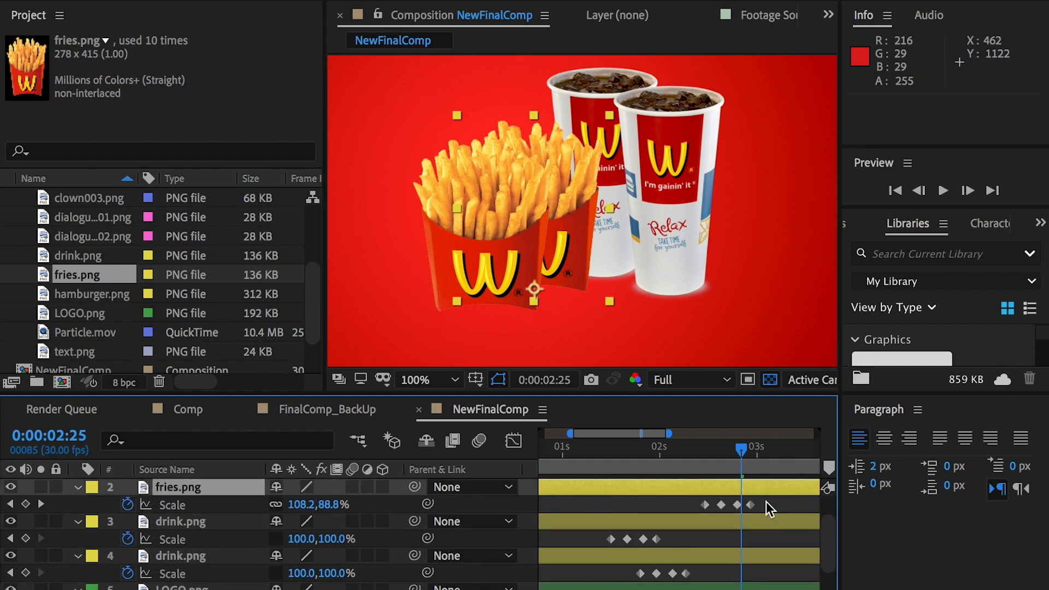
{"action": "left_click_drag", "start_coordinate": [766, 502], "coordinate": [673, 506]}
- Enable motion blur for the composition and for the fries, drink and logo layers
{"action": "scroll", "coordinate": [702, 514], "scroll_direction": "up", "scroll_amount": 1}
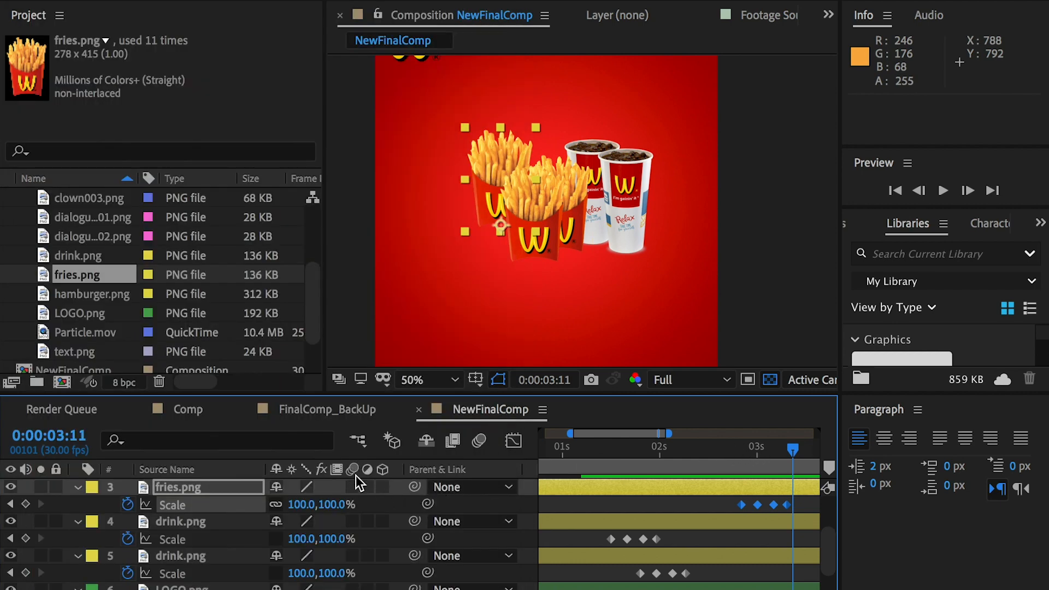
{"action": "scroll", "coordinate": [373, 497], "scroll_direction": "up", "scroll_amount": 3}
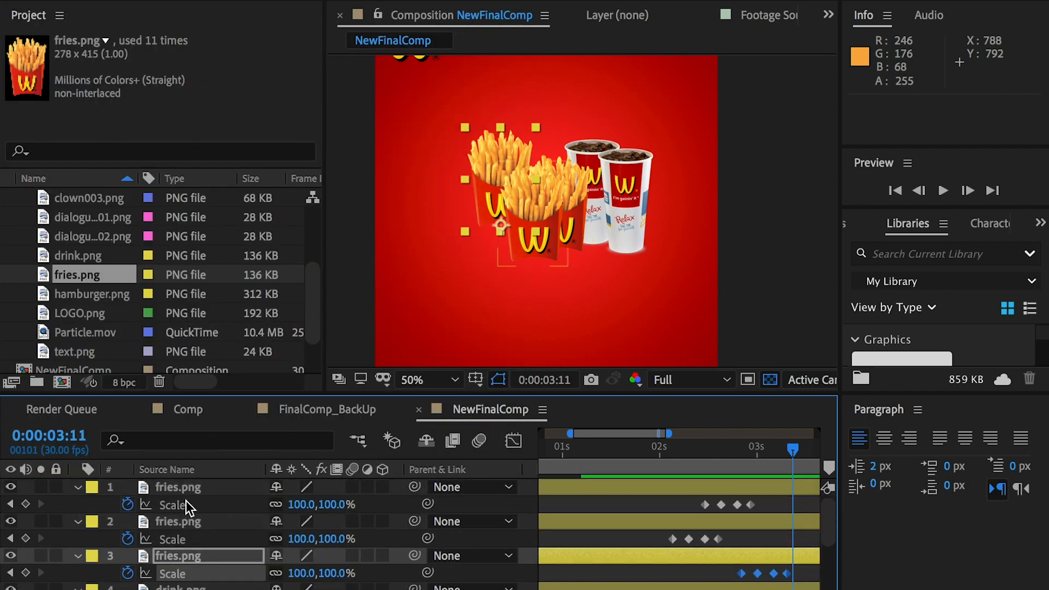
{"action": "left_click", "coordinate": [351, 487]}
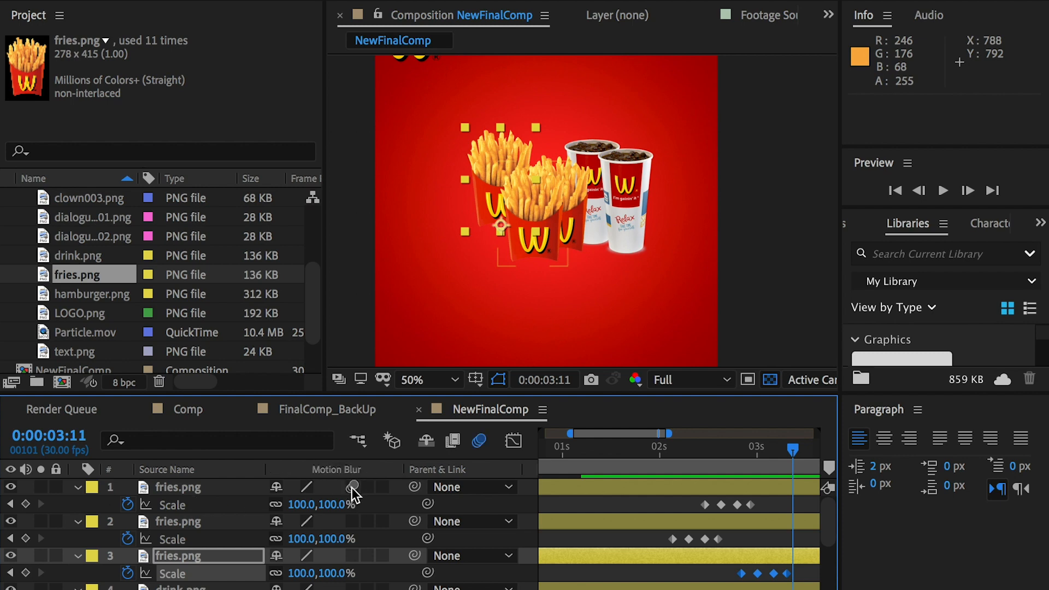
{"action": "left_click", "coordinate": [352, 521]}
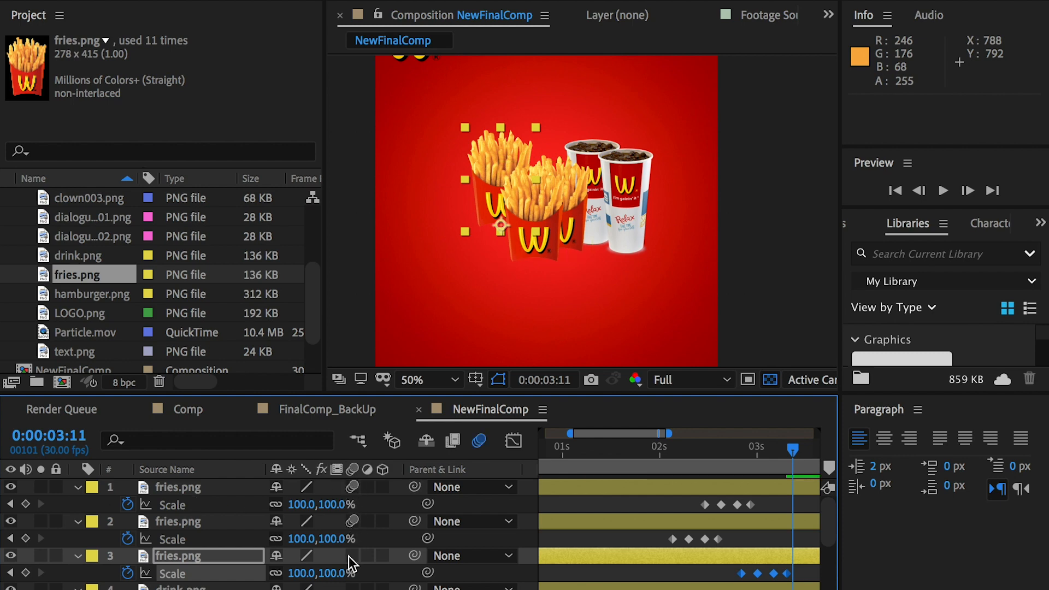
{"action": "scroll", "coordinate": [357, 568], "scroll_direction": "down", "scroll_amount": 3}
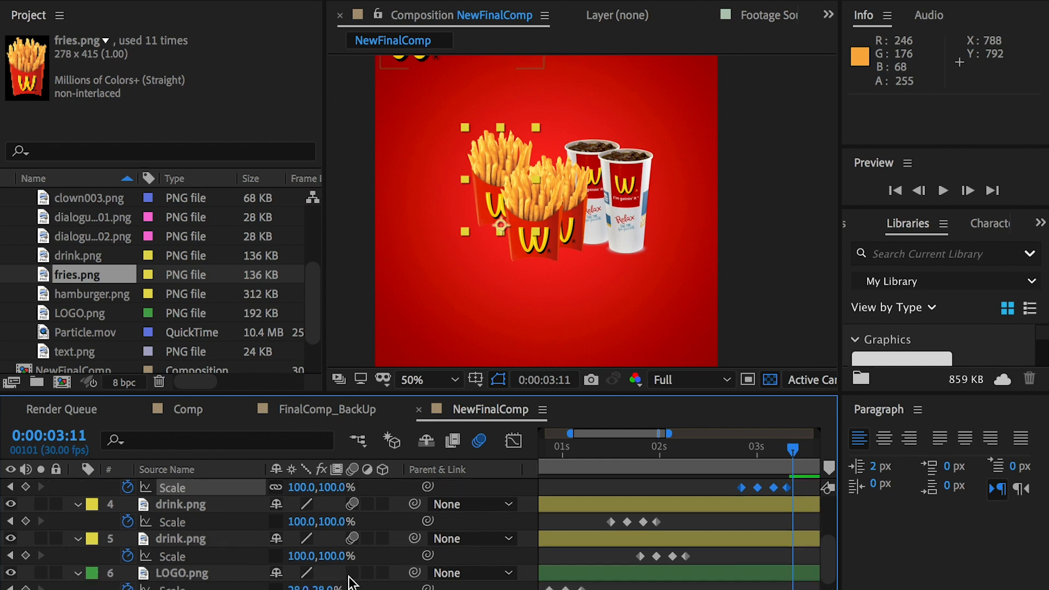
- Preview the motion blur on the drinks' pop-up and inspect the front cup closely at 0:00:01:19
{"action": "left_click_drag", "start_coordinate": [667, 449], "coordinate": [598, 456]}
{"action": "key", "text": "space"}
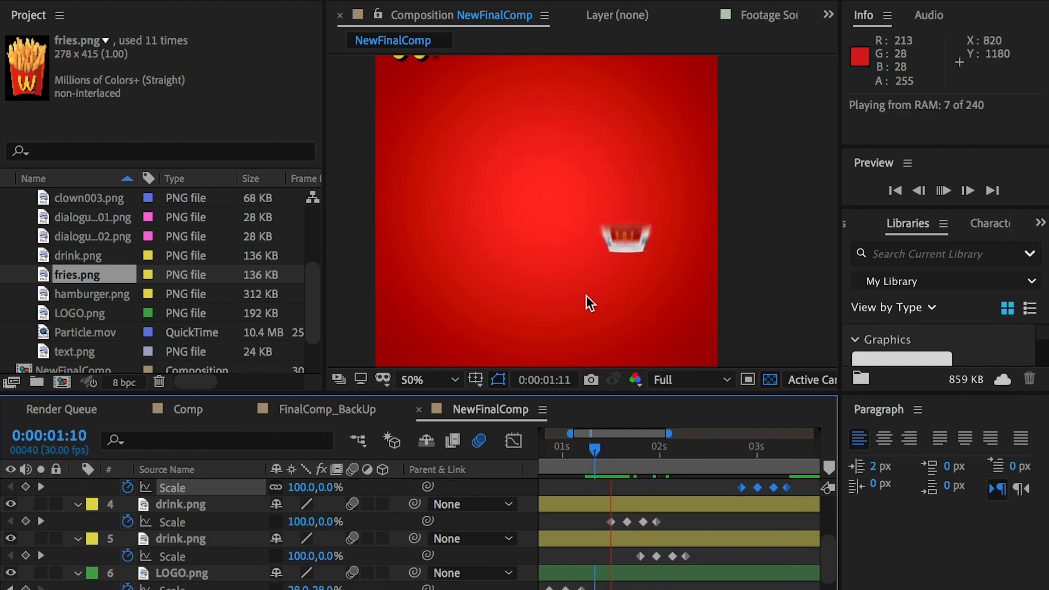
{"action": "key", "text": "period"}
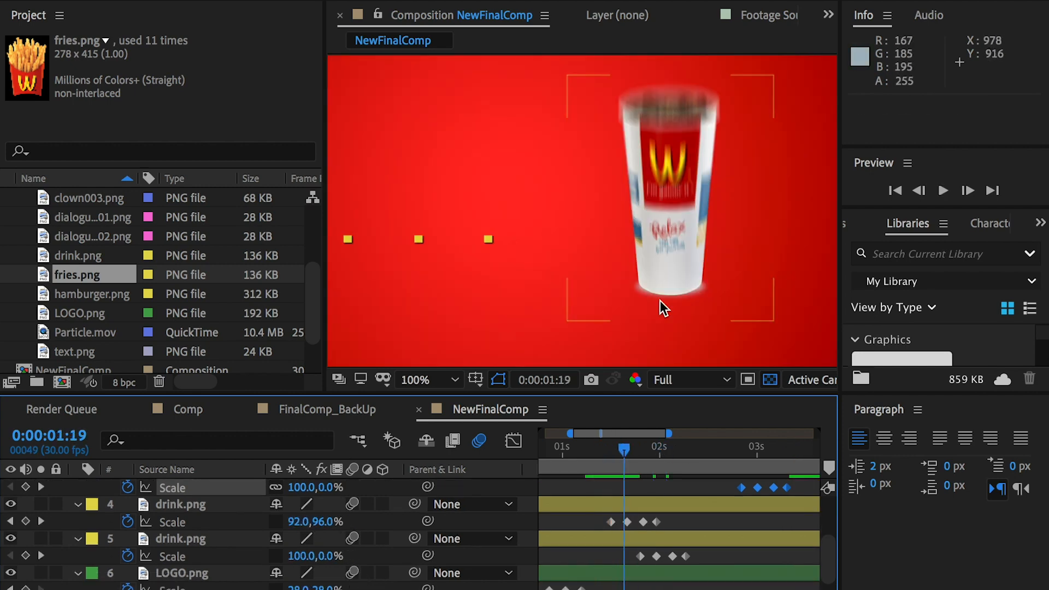
{"action": "left_click_drag", "start_coordinate": [669, 169], "coordinate": [643, 225]}
{"action": "scroll", "coordinate": [349, 539], "scroll_direction": "up", "scroll_amount": 1}
- Switch off the front drink's motion blur to compare the sharp cup, and restore it at 0:00:02:00
{"action": "left_click", "coordinate": [348, 540]}
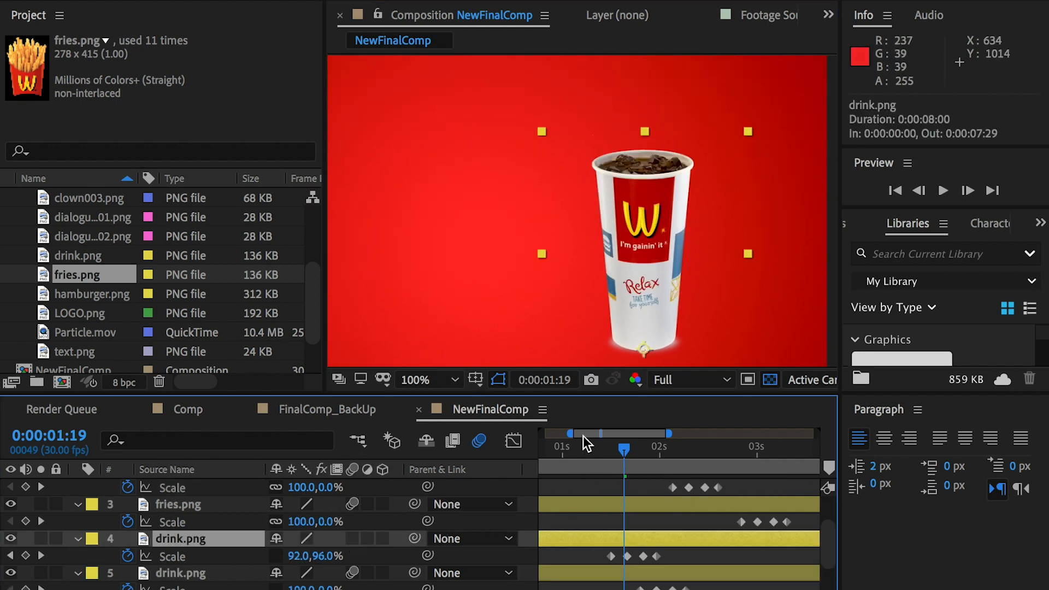
{"action": "left_click_drag", "start_coordinate": [626, 447], "coordinate": [653, 453]}
{"action": "left_click", "coordinate": [352, 538]}
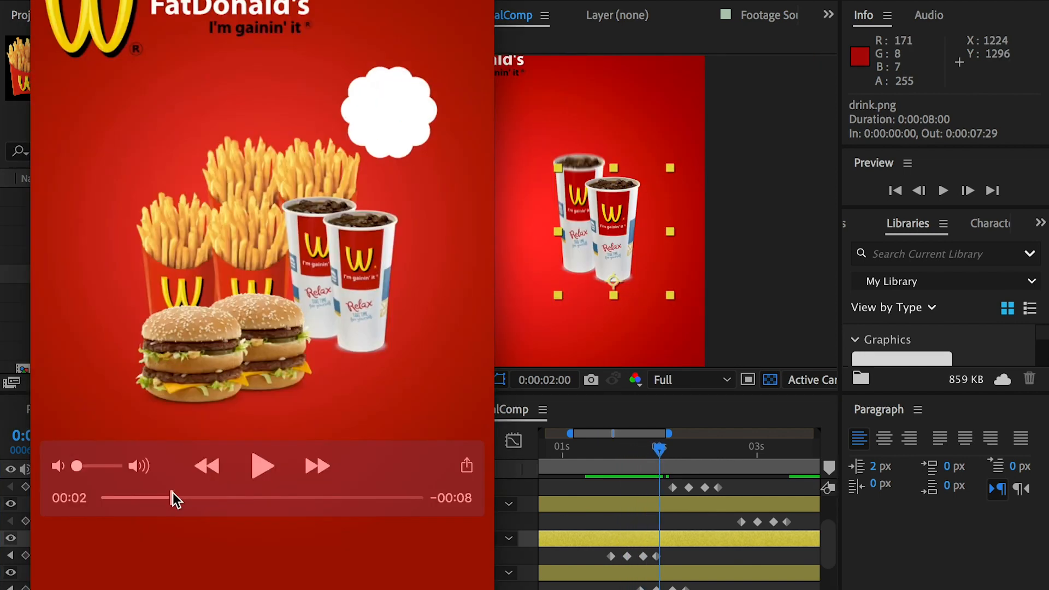
- Check the dialogue bubble's timing in the reference video, and add dialogue box01.png and dialogue box02.png as the top layers
{"action": "left_click_drag", "start_coordinate": [172, 493], "coordinate": [187, 491]}
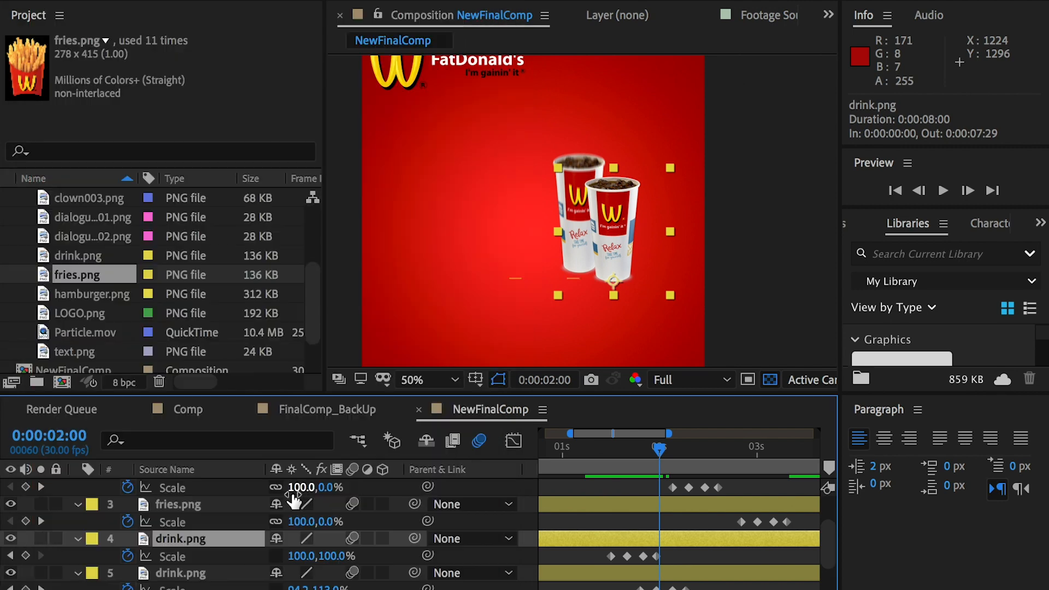
{"action": "scroll", "coordinate": [79, 316], "scroll_direction": "up", "scroll_amount": 3}
{"action": "left_click", "coordinate": [77, 333]}
{"action": "left_click", "coordinate": [79, 349]}
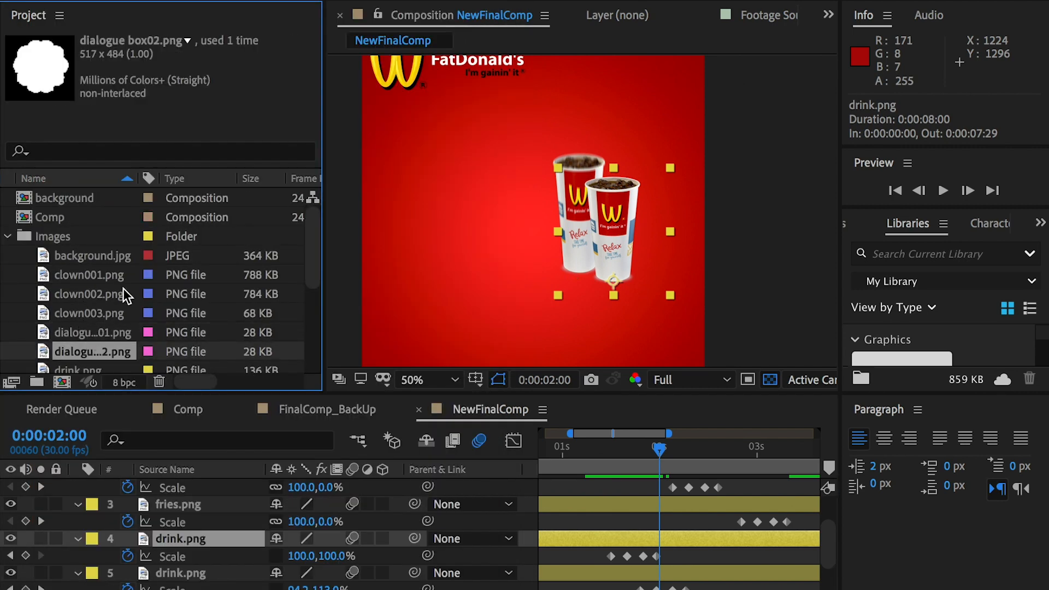
{"action": "scroll", "coordinate": [206, 506], "scroll_direction": "up", "scroll_amount": 2}
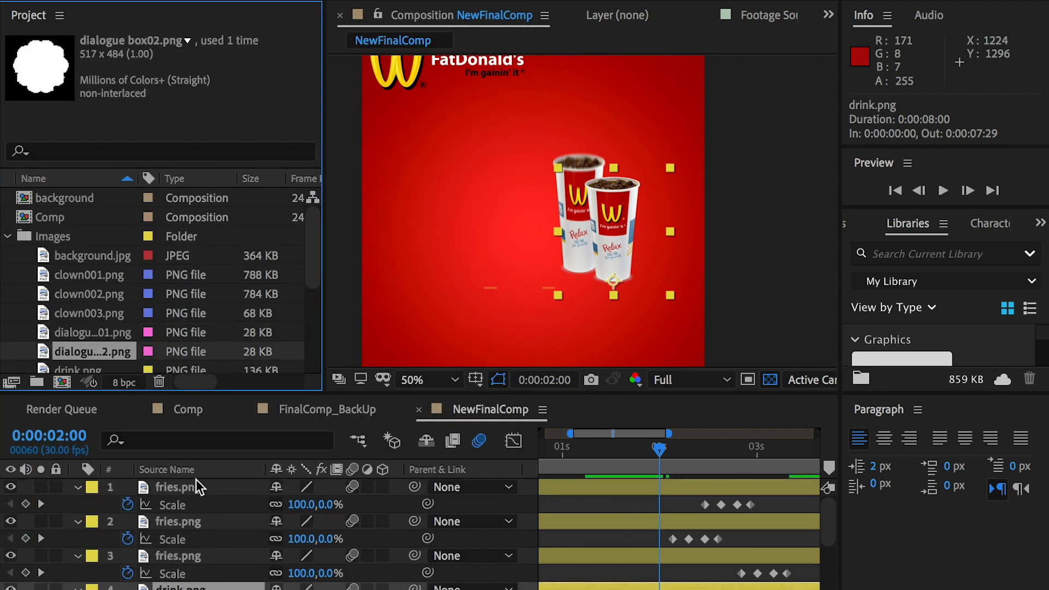
{"action": "left_click", "coordinate": [83, 333], "text": "ctrl"}
{"action": "left_click_drag", "start_coordinate": [84, 341], "coordinate": [180, 485]}
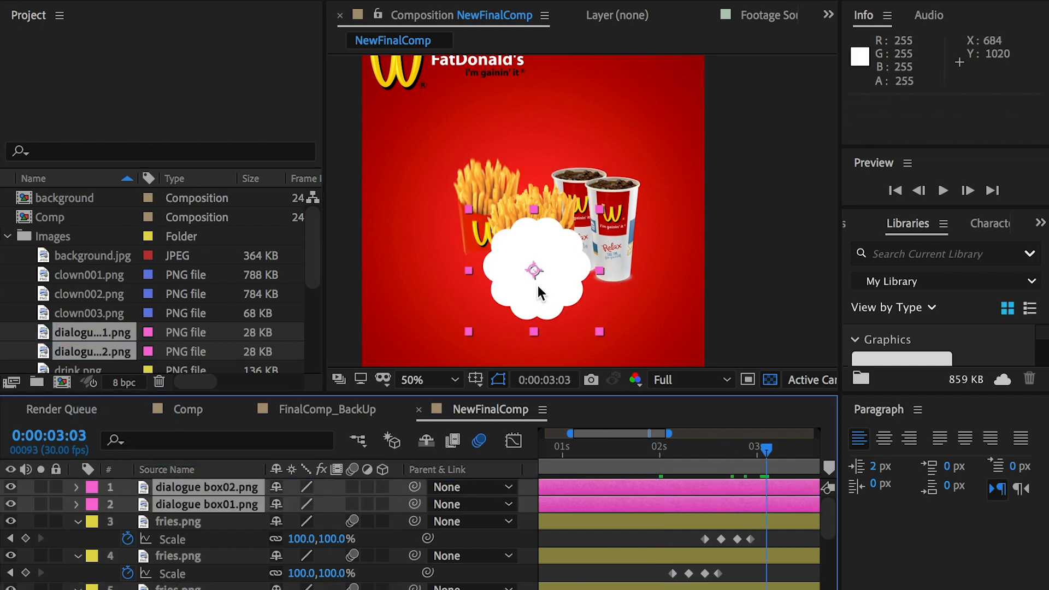
- Move the dialogue box01 layer above dialogue box02 so its "Only" 10500Kcal text sits in front
{"action": "scroll", "coordinate": [538, 285], "scroll_direction": "up", "scroll_amount": 1}
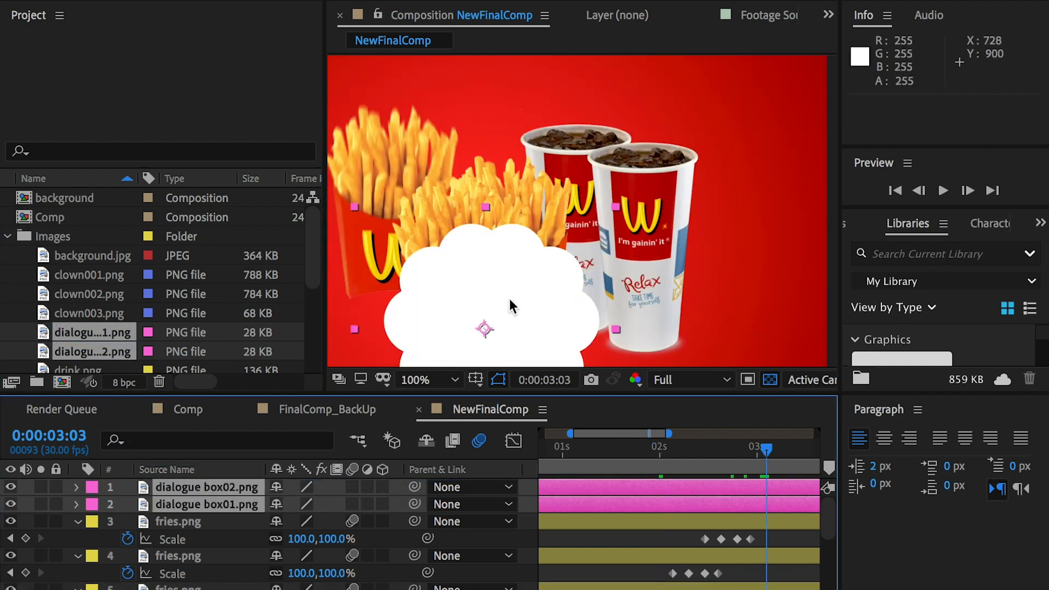
{"action": "left_click_drag", "start_coordinate": [509, 298], "coordinate": [533, 187]}
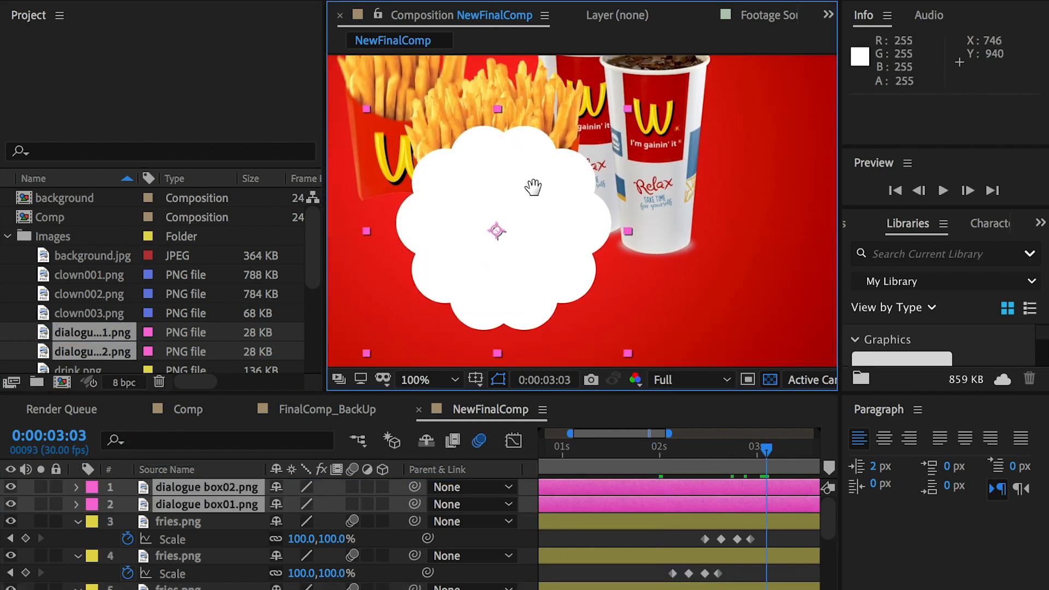
{"action": "left_click", "coordinate": [197, 520]}
{"action": "left_click_drag", "start_coordinate": [201, 505], "coordinate": [198, 489]}
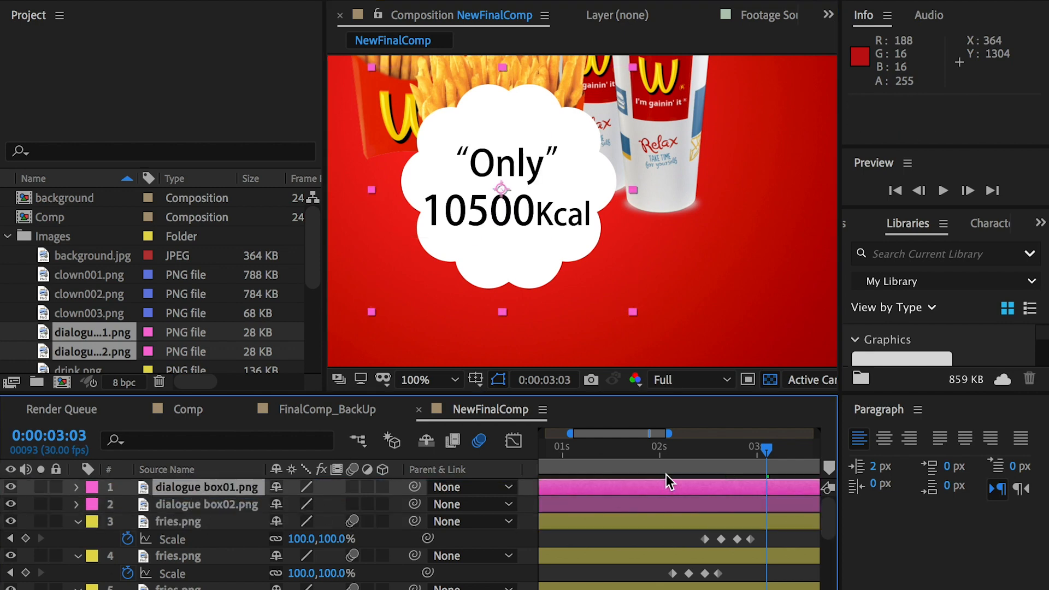
- Start scale keyframes at 100% on both dialogue box layers and position them at 0:00:03:00
{"action": "scroll", "coordinate": [666, 474], "scroll_direction": "right", "scroll_amount": 3}
{"action": "left_click_drag", "start_coordinate": [653, 452], "coordinate": [658, 452]}
{"action": "left_click", "coordinate": [663, 487]}
{"action": "left_click", "coordinate": [664, 500], "text": "shift"}
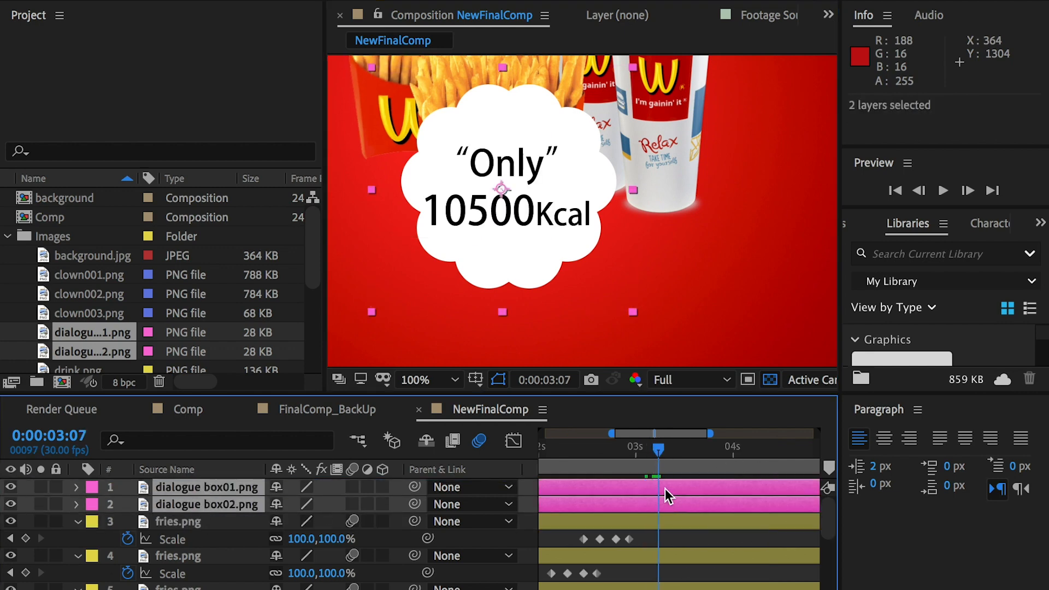
{"action": "key", "text": "s"}
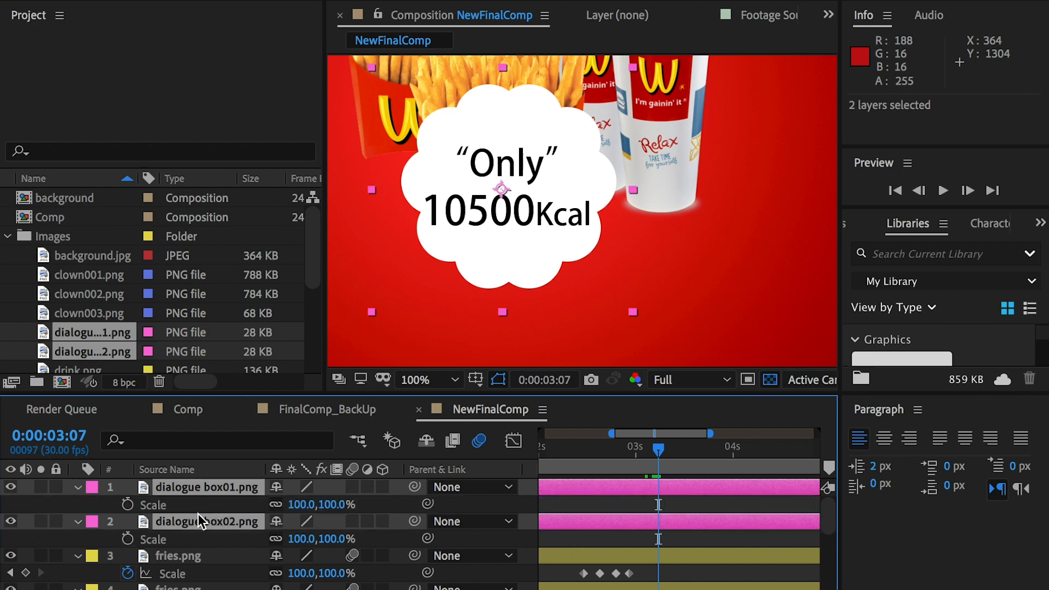
{"action": "left_click", "coordinate": [127, 504]}
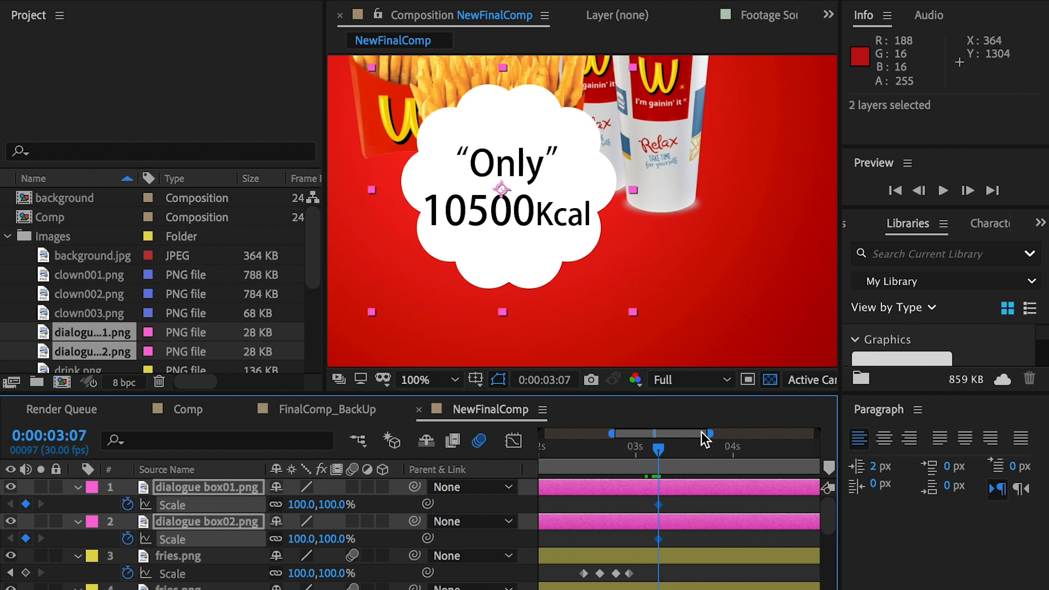
{"action": "left_click_drag", "start_coordinate": [709, 433], "coordinate": [637, 432]}
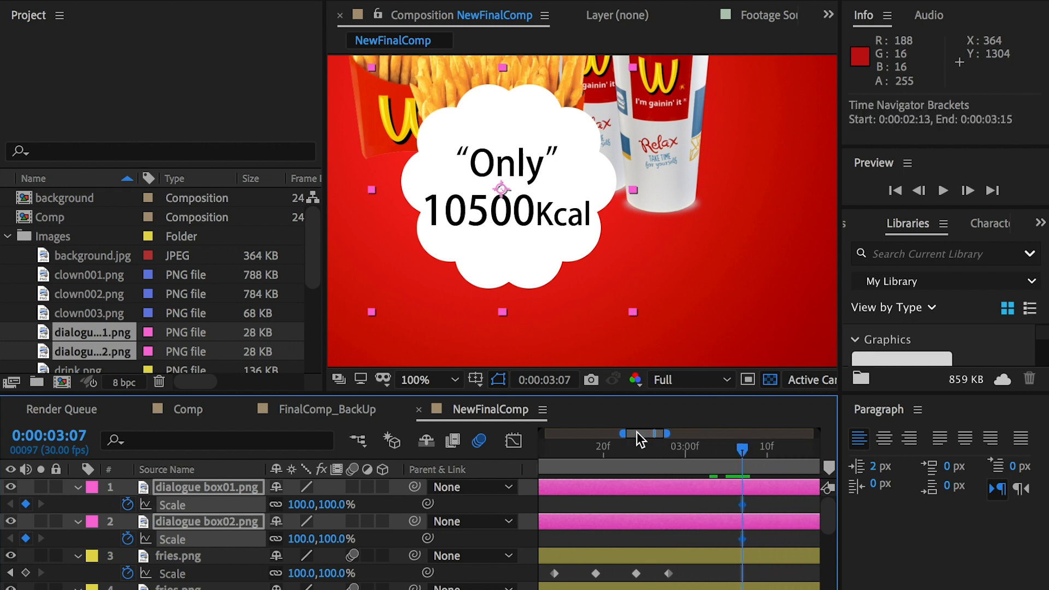
{"action": "left_click_drag", "start_coordinate": [740, 503], "coordinate": [687, 506]}
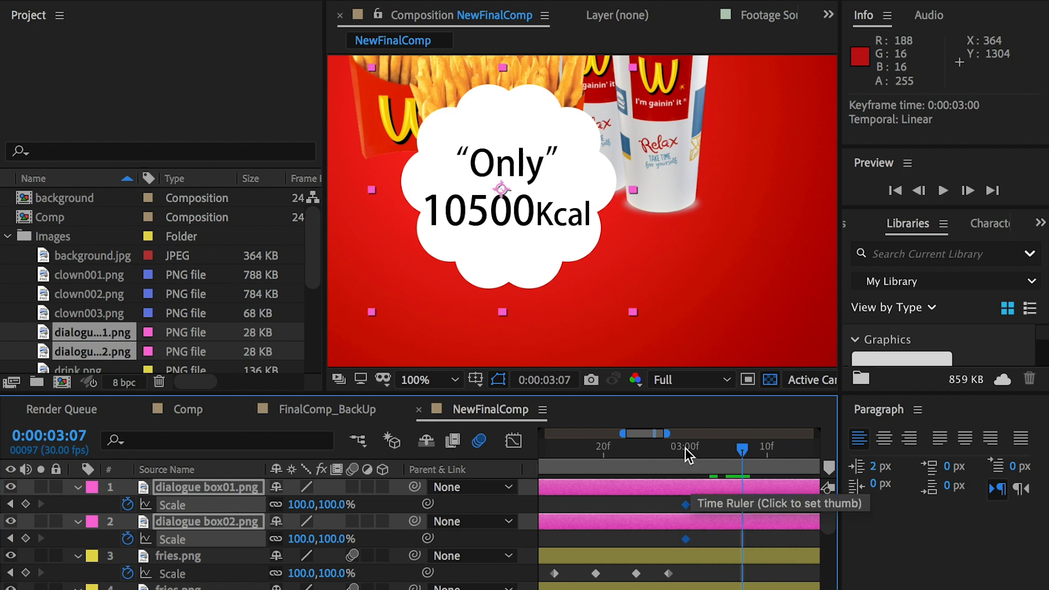
- Add 100% scale keyframes at 0:00:03:05 on both dialogue boxes and set their scale at 0:00:03:00 to 0%
{"action": "left_click_drag", "start_coordinate": [685, 448], "coordinate": [726, 450]}
{"action": "left_click_drag", "start_coordinate": [623, 433], "coordinate": [677, 449]}
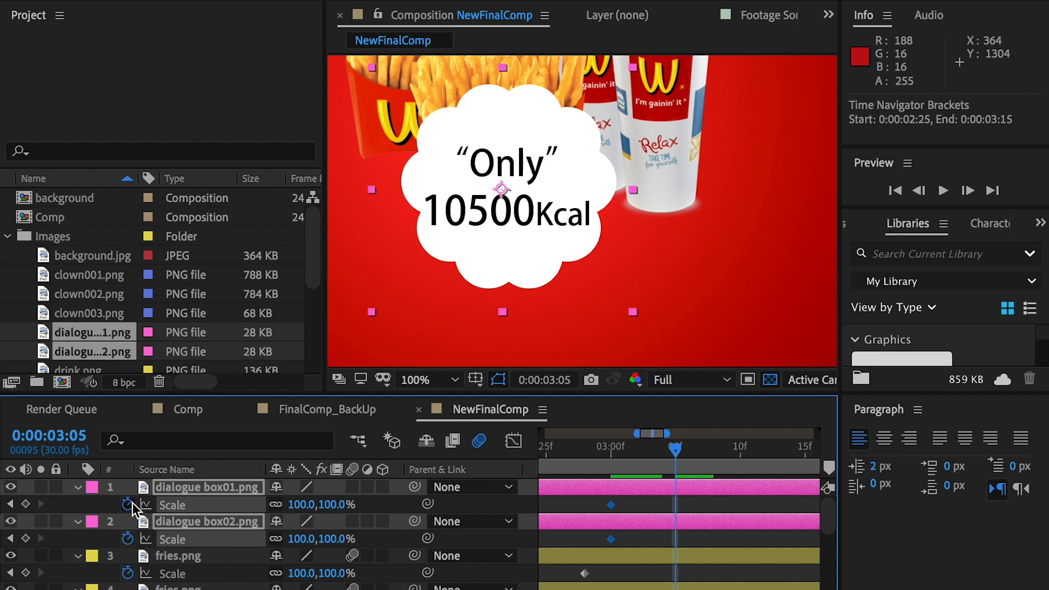
{"action": "left_click", "coordinate": [10, 505]}
{"action": "left_click", "coordinate": [301, 504]}
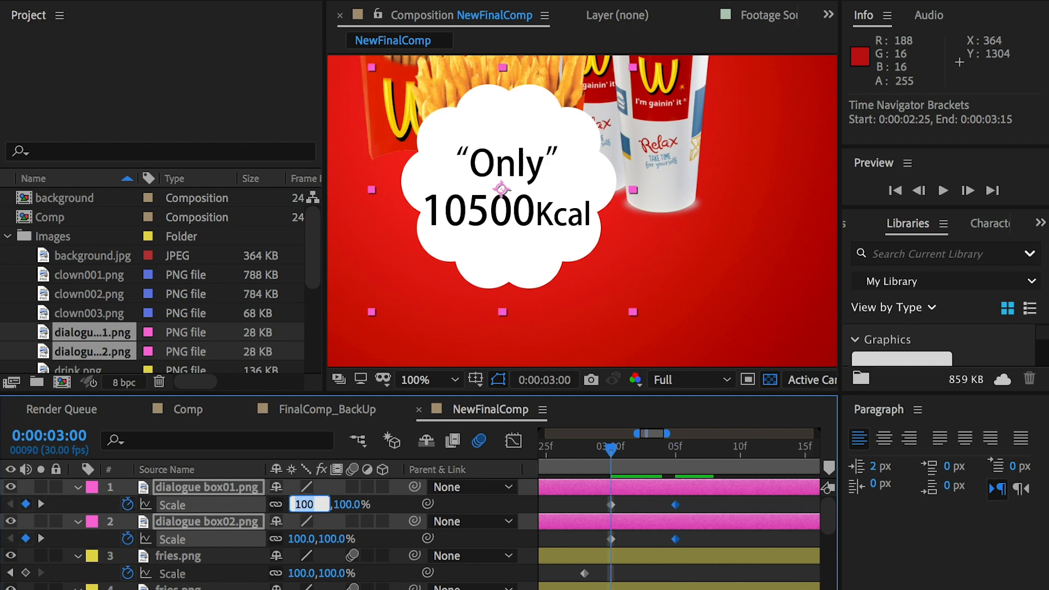
{"action": "type", "text": "0"}
{"action": "key", "text": "Return"}
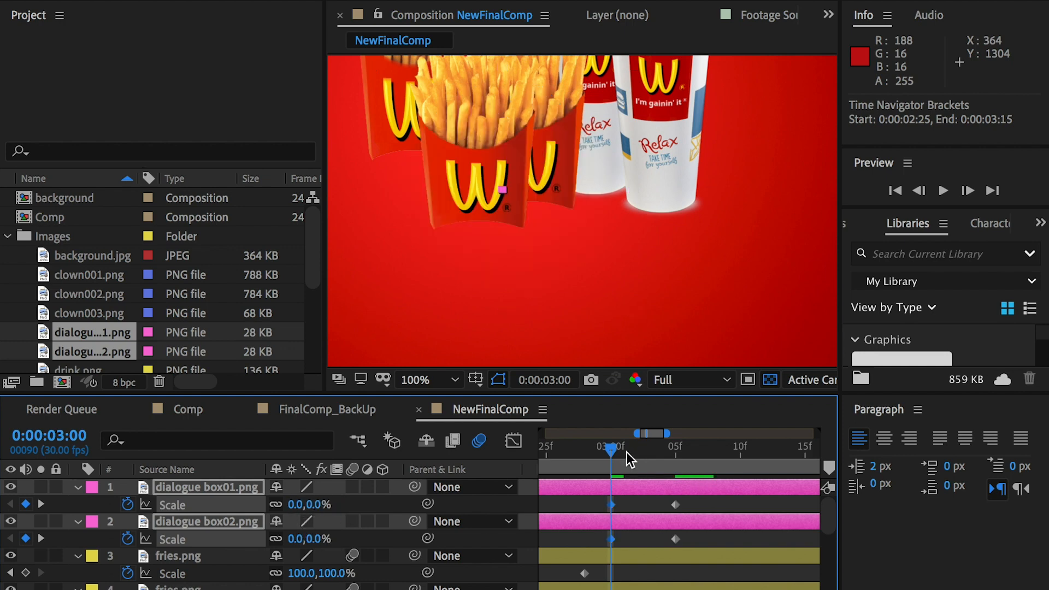
- Preview the bubble's pop-up, and set the scale of both dialogue box layers to 120% at 0:00:03:05
{"action": "key", "text": "space"}
{"action": "key", "text": "space"}
{"action": "left_click", "coordinate": [673, 451]}
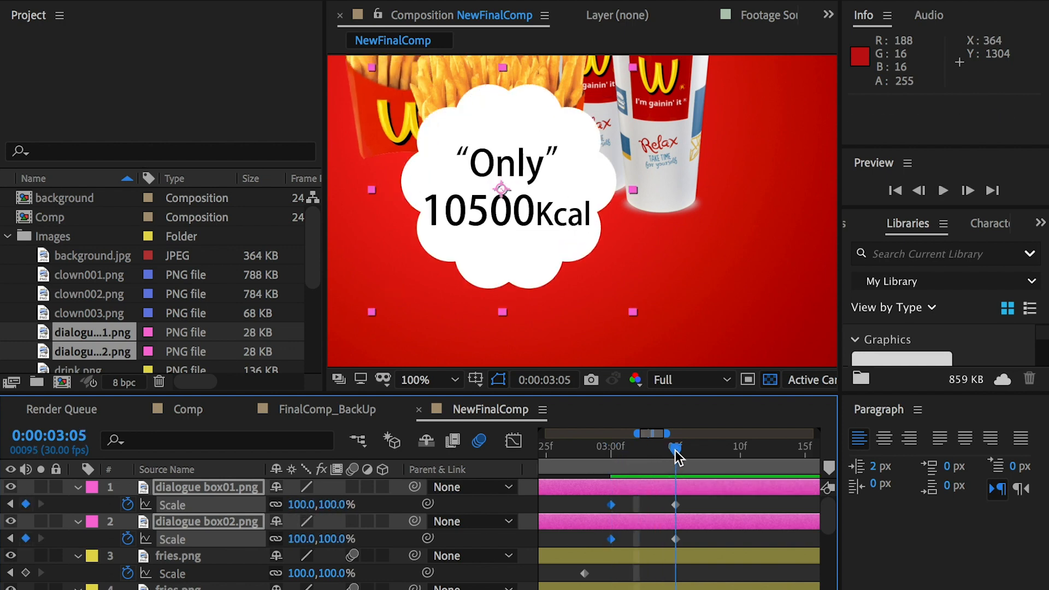
{"action": "left_click", "coordinate": [299, 504]}
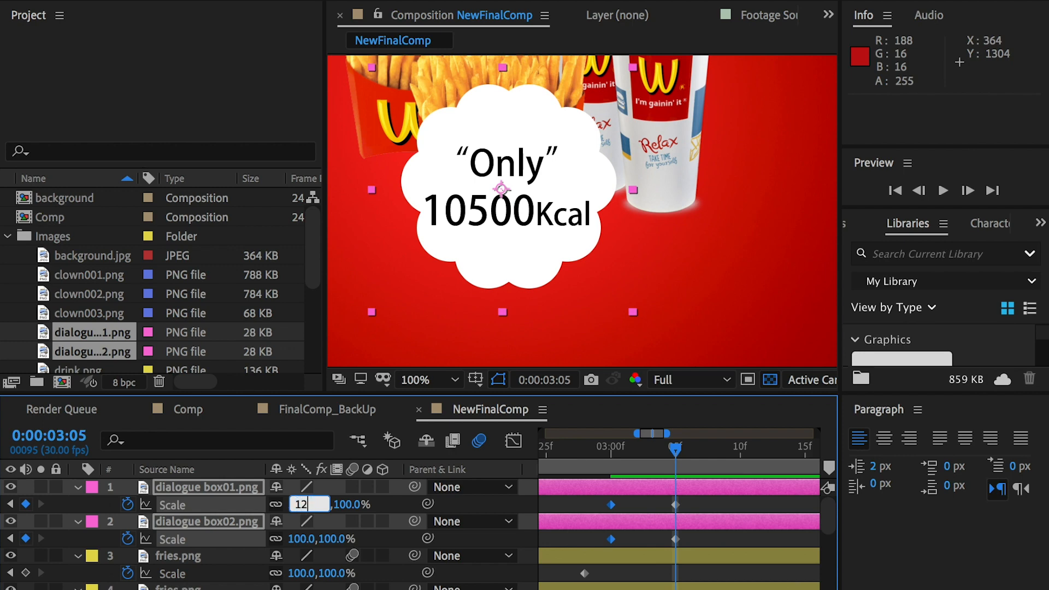
{"action": "type", "text": "120"}
{"action": "key", "text": "Return"}
- Add scale keyframes of 85% to both dialogue box layers at 0:00:03:09
{"action": "left_click_drag", "start_coordinate": [633, 448], "coordinate": [726, 455]}
{"action": "left_click", "coordinate": [334, 503]}
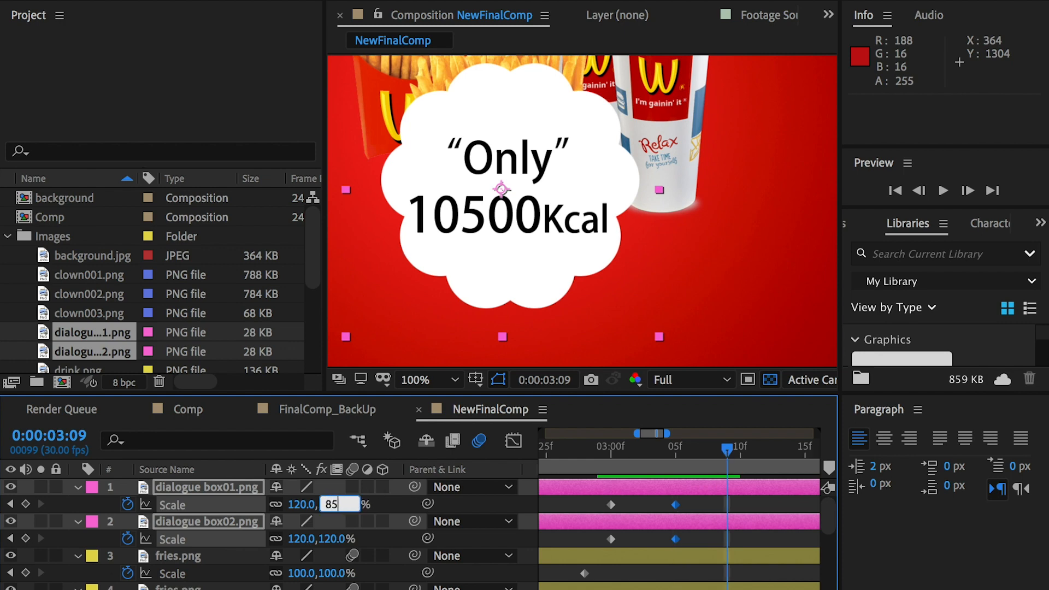
{"action": "type", "text": "85"}
{"action": "key", "text": "Return"}
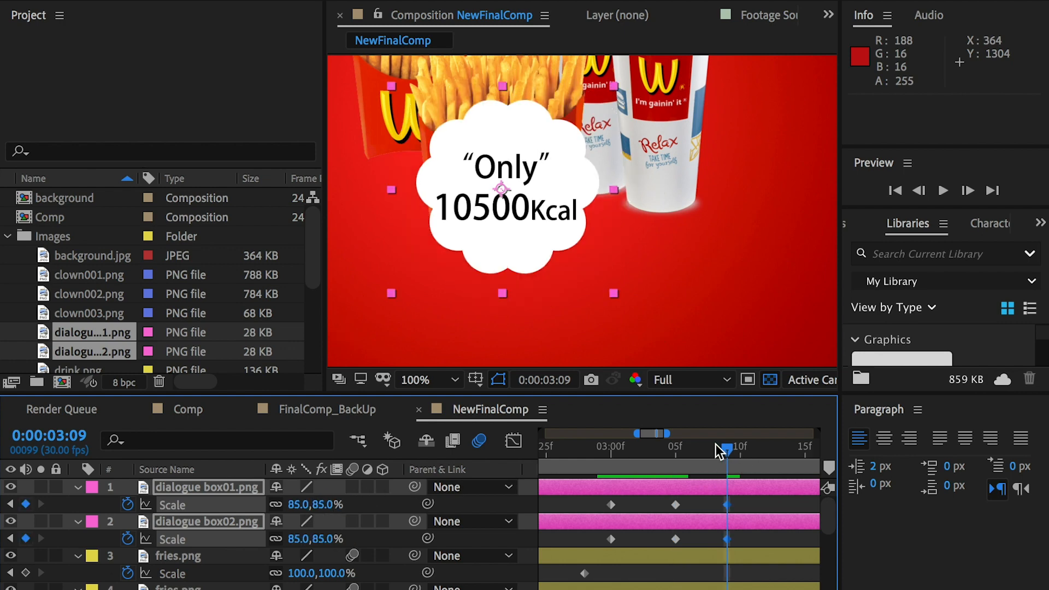
- Preview the bounce, and add 100% scale keyframes to both dialogue box layers at 0:00:03:12
{"action": "left_click_drag", "start_coordinate": [716, 447], "coordinate": [625, 453]}
{"action": "key", "text": "space"}
{"action": "key", "text": "space"}
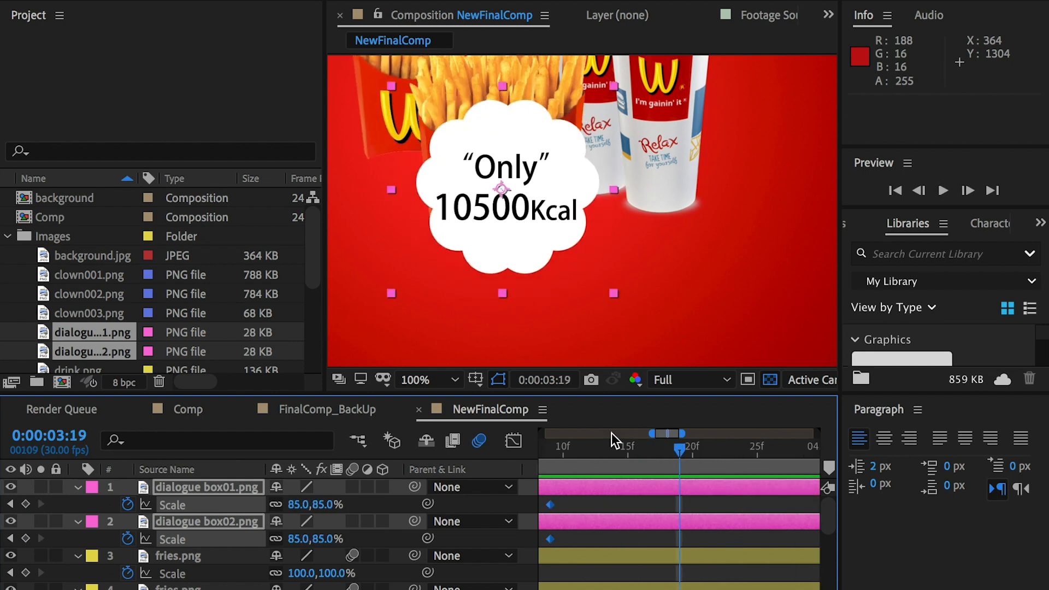
{"action": "left_click_drag", "start_coordinate": [656, 433], "coordinate": [650, 434]}
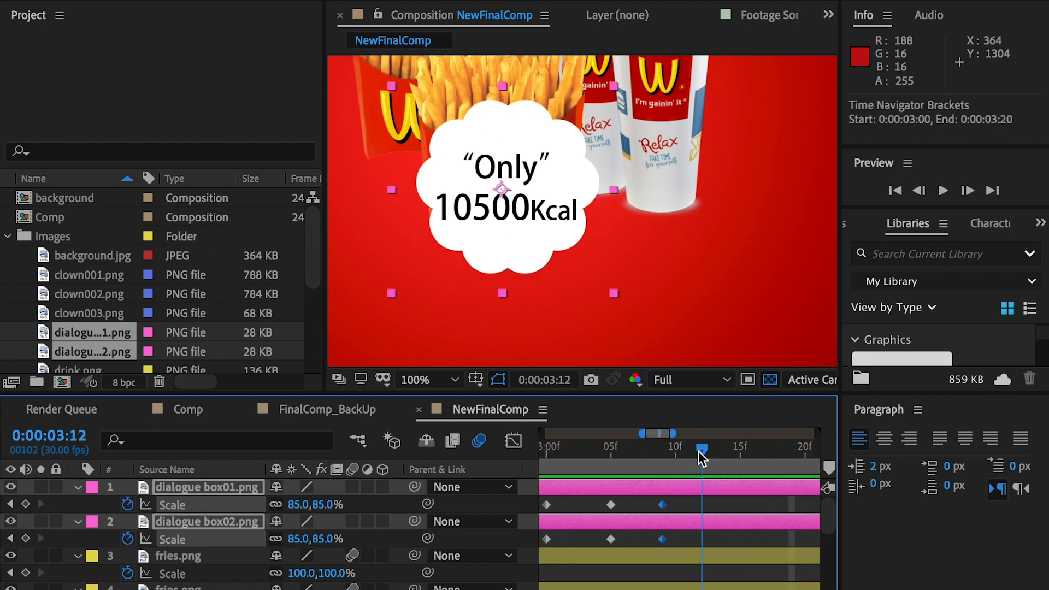
{"action": "left_click", "coordinate": [322, 504]}
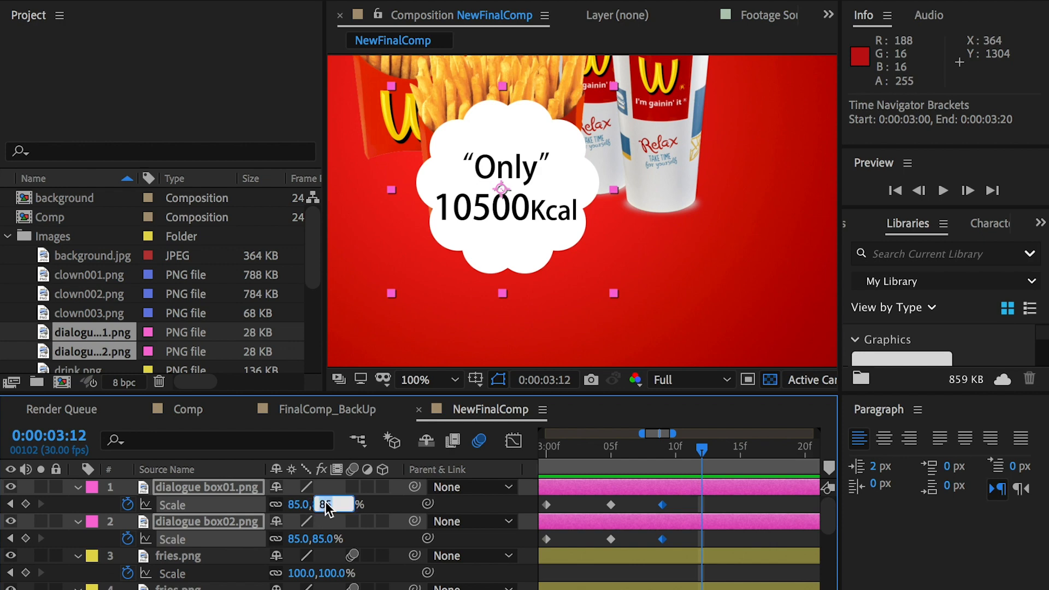
{"action": "type", "text": "100"}
{"action": "key", "text": "Return"}
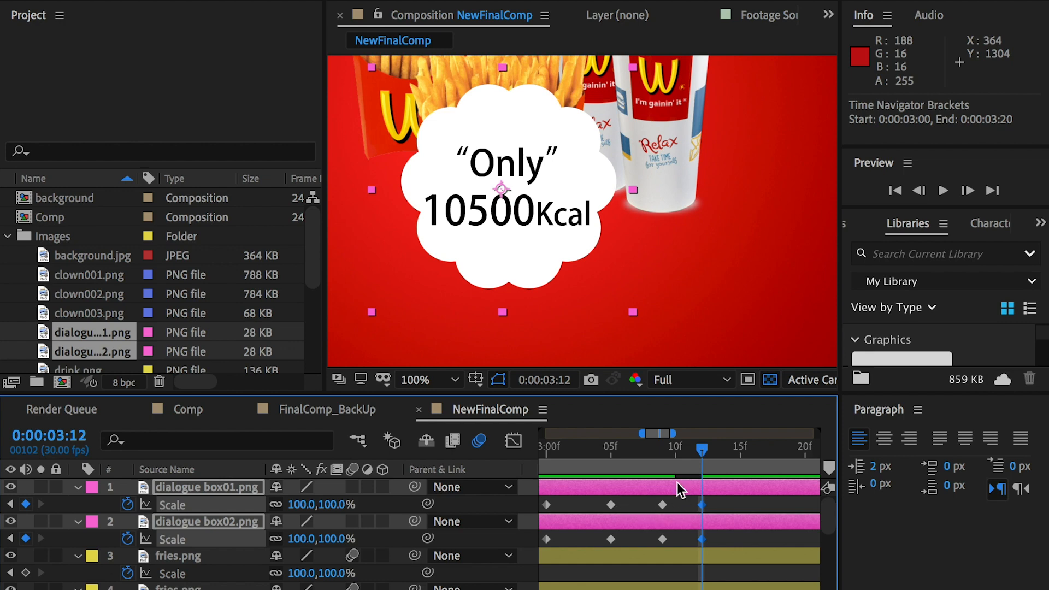
- Preview the complete pop-up, and add holding 100% scale keyframes to both dialogue box layers at 0:00:04:00
{"action": "left_click_drag", "start_coordinate": [642, 434], "coordinate": [724, 434]}
{"action": "left_click", "coordinate": [610, 457]}
{"action": "key", "text": "space"}
{"action": "key", "text": "space"}
{"action": "left_click_drag", "start_coordinate": [701, 435], "coordinate": [683, 434]}
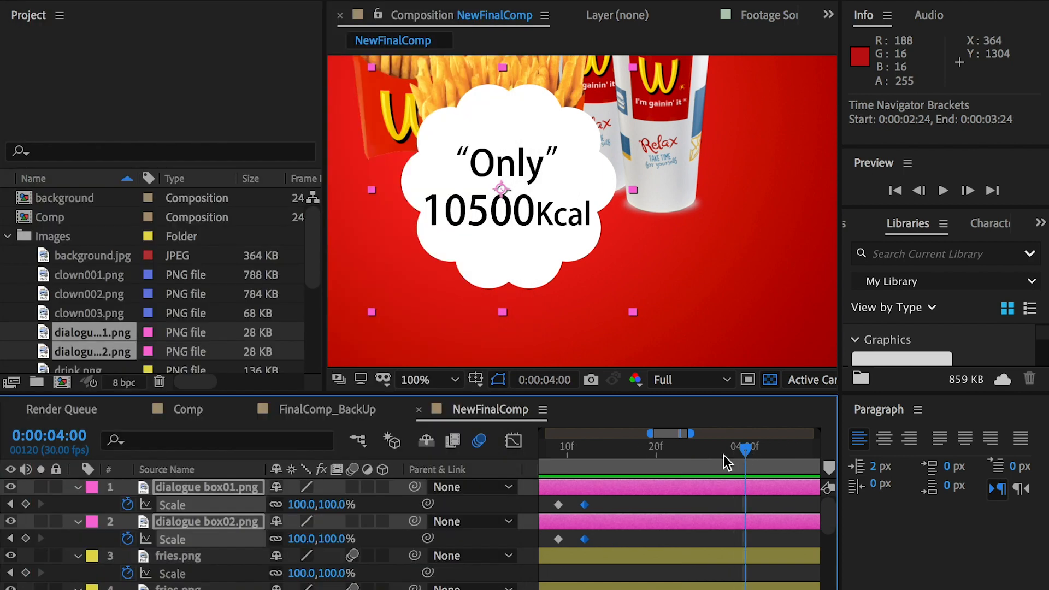
{"action": "scroll", "coordinate": [722, 457], "scroll_direction": "left", "scroll_amount": 3}
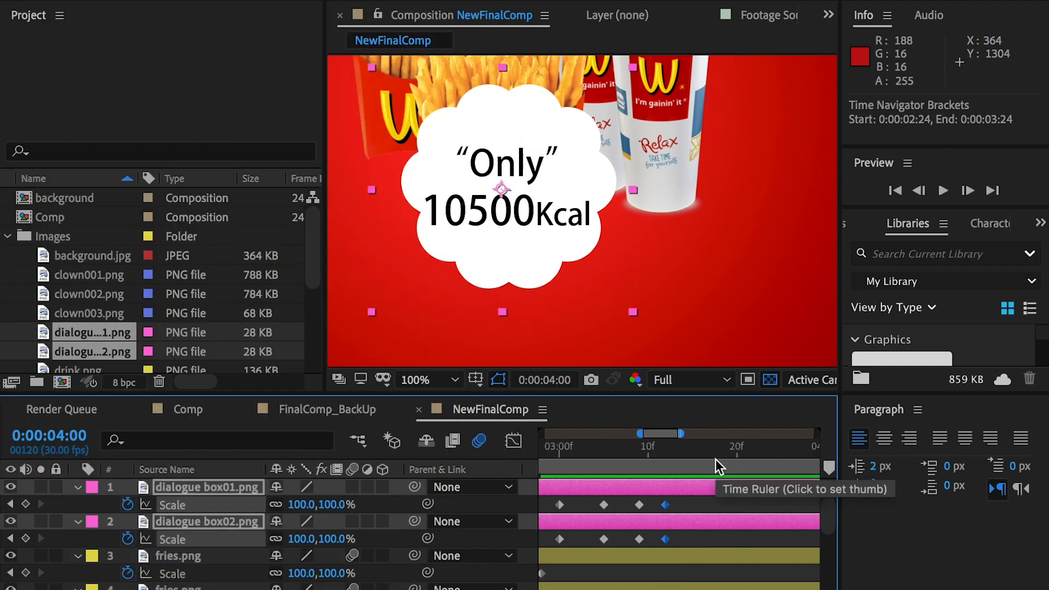
{"action": "left_click_drag", "start_coordinate": [638, 433], "coordinate": [629, 433]}
{"action": "scroll", "coordinate": [672, 456], "scroll_direction": "right", "scroll_amount": 3}
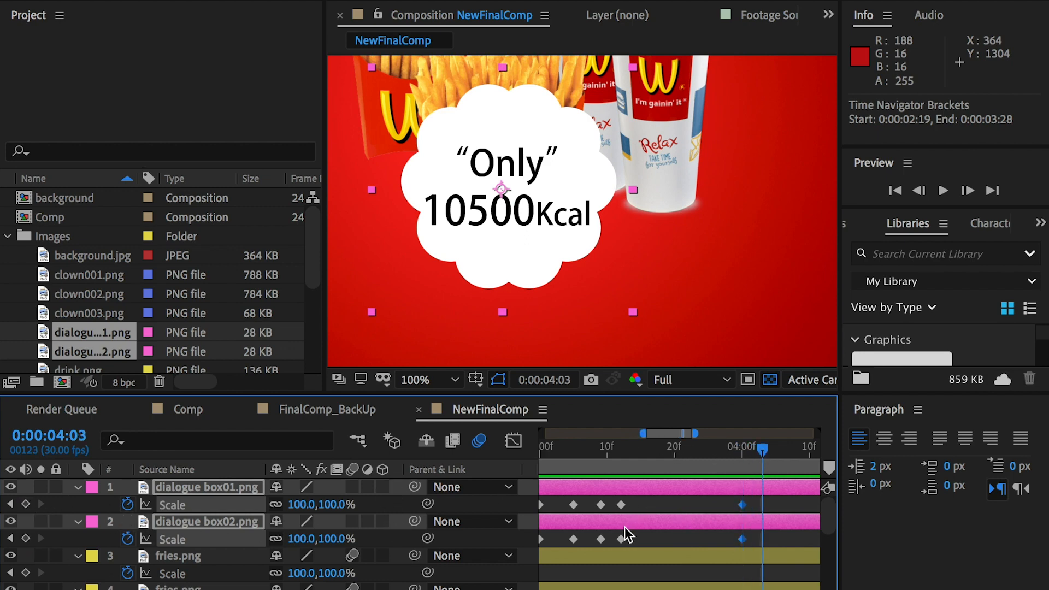
- Copy the 120%, 85% and 100% scale keyframes and paste them at 0:00:04:03 on both dialogue box layers
{"action": "scroll", "coordinate": [582, 514], "scroll_direction": "left", "scroll_amount": 2}
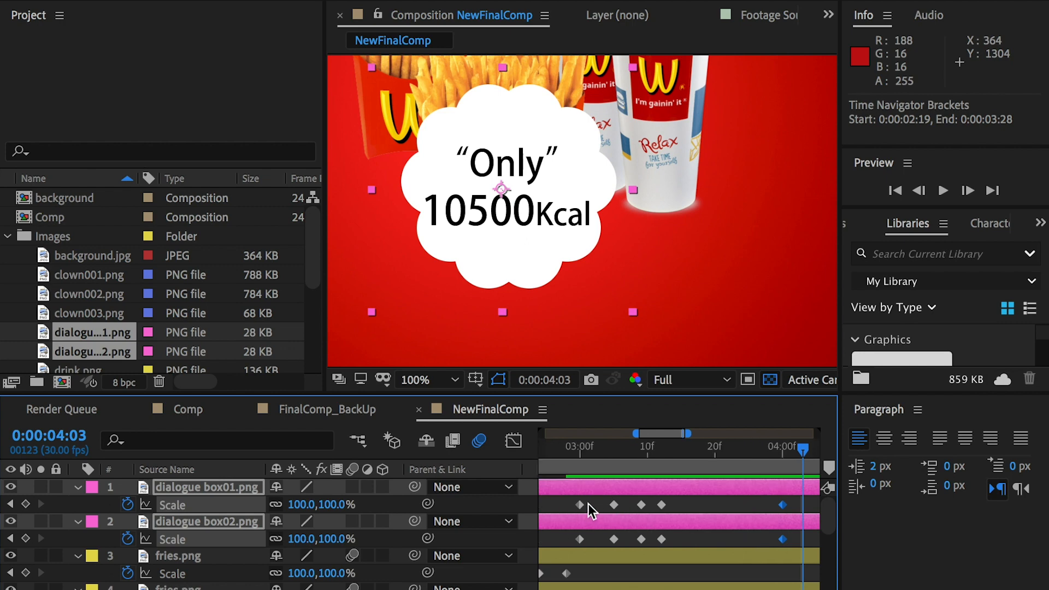
{"action": "mouse_move", "coordinate": [614, 502]}
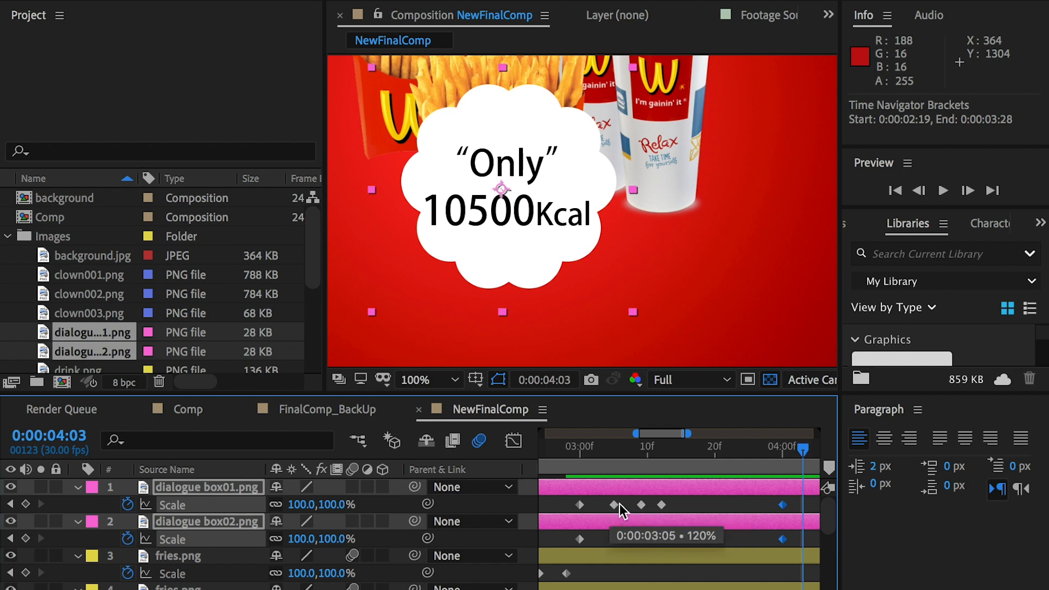
{"action": "scroll", "coordinate": [655, 503], "scroll_direction": "right", "scroll_amount": 1}
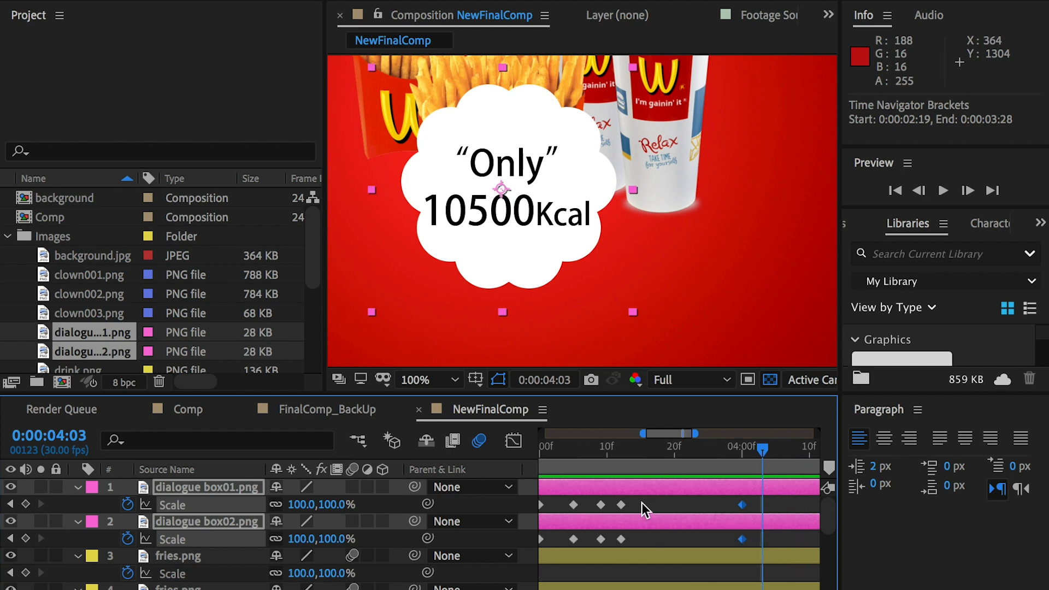
{"action": "left_click_drag", "start_coordinate": [642, 503], "coordinate": [561, 506]}
{"action": "key", "text": "ctrl+c"}
{"action": "key", "text": "ctrl+v"}
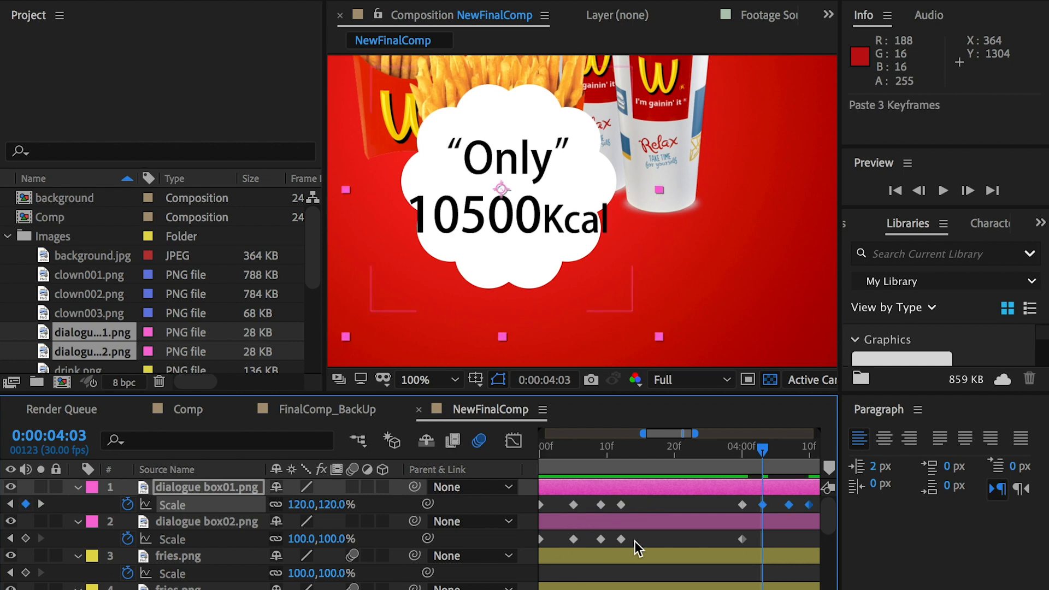
{"action": "left_click", "coordinate": [633, 539]}
{"action": "key", "text": "ctrl+v"}
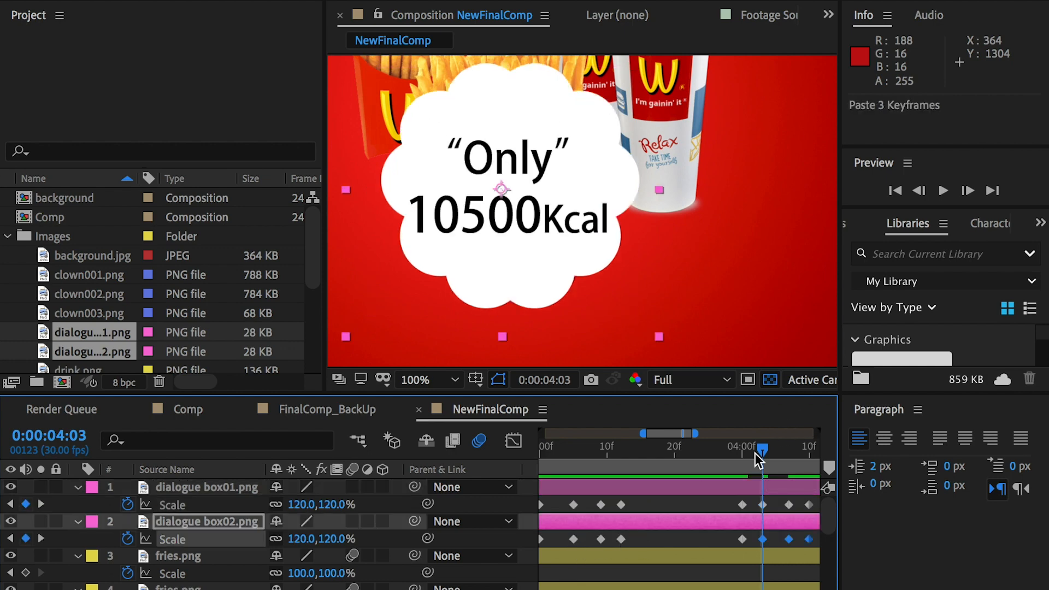
- Play back the repeated dialogue bubble bounce from just before 0:00:04:00 to check its motion
{"action": "scroll", "coordinate": [753, 449], "scroll_direction": "right", "scroll_amount": 2}
{"action": "left_click", "coordinate": [650, 448]}
{"action": "key", "text": "space"}
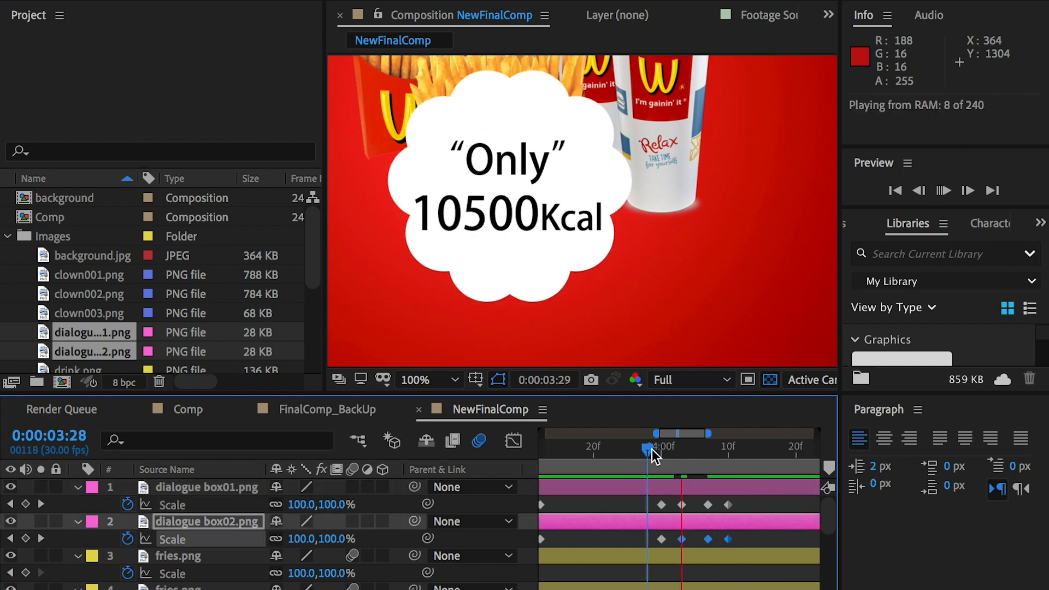
{"action": "key", "text": "space"}
{"action": "left_click", "coordinate": [642, 450]}
{"action": "key", "text": "space"}
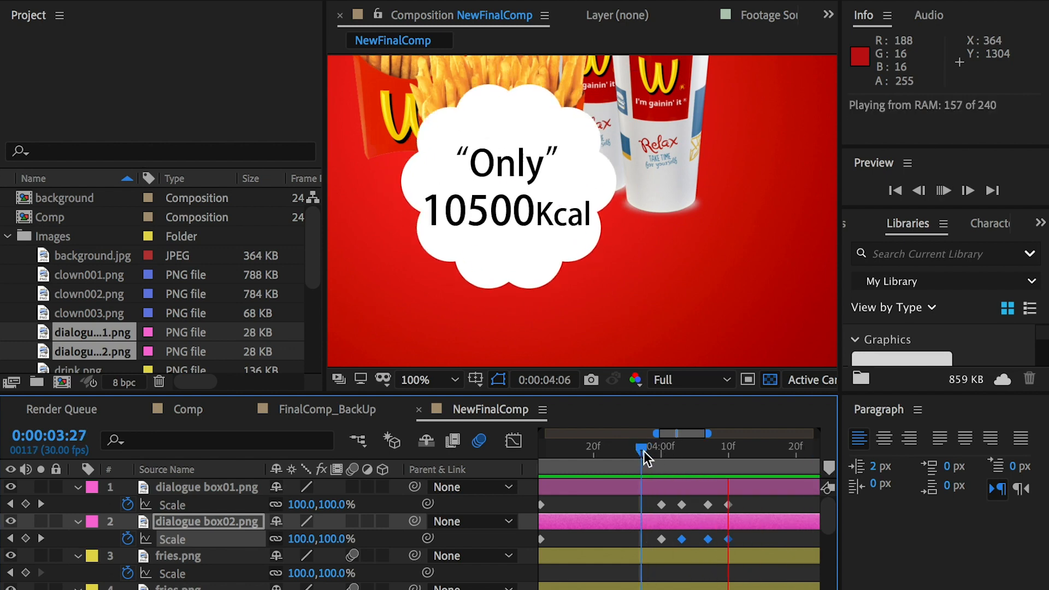
{"action": "key", "text": "space"}
- Copy the four scale keyframes starting at 0:00:04:00 and paste them at 0:00:04:28 on both dialogue box layers
{"action": "left_click_drag", "start_coordinate": [684, 433], "coordinate": [641, 432]}
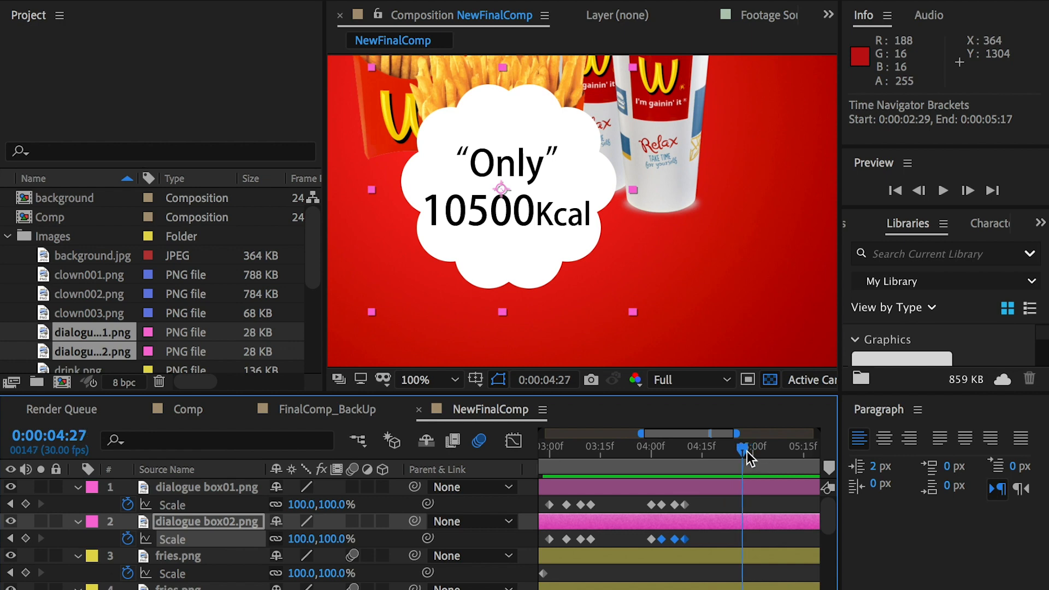
{"action": "left_click_drag", "start_coordinate": [697, 499], "coordinate": [641, 508]}
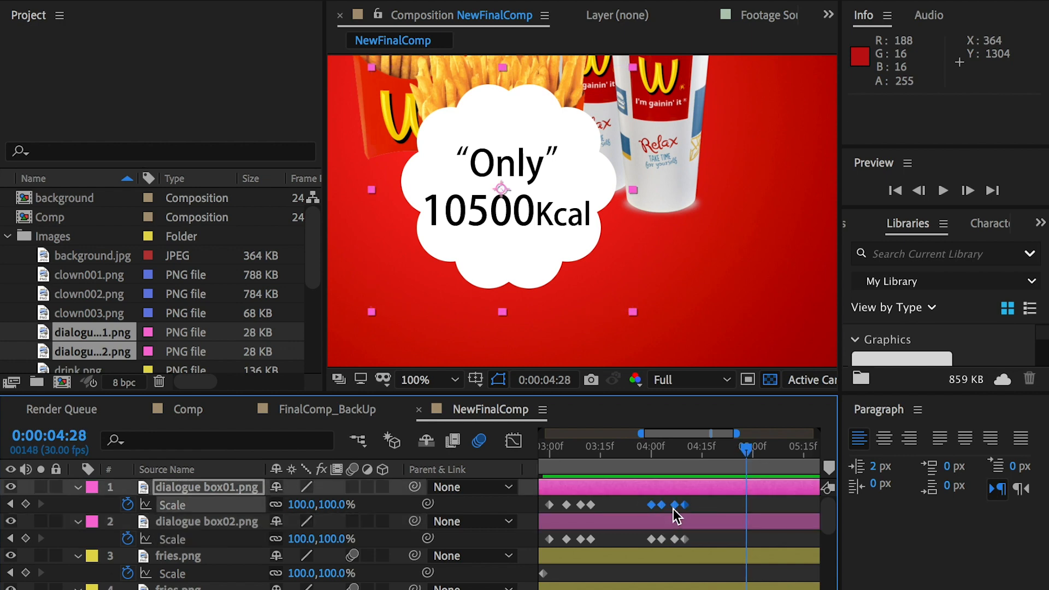
{"action": "key", "text": "ctrl+c"}
{"action": "key", "text": "ctrl+v"}
{"action": "left_click_drag", "start_coordinate": [697, 535], "coordinate": [641, 540]}
{"action": "key", "text": "super+c"}
{"action": "key", "text": "super+v"}
- Duplicate the last two groups of bounce keyframes after the existing ones on both dialogue box layers, and preview the repeating bounce
{"action": "mouse_move", "coordinate": [736, 433]}
{"action": "left_mouse_down"}
{"action": "mouse_move", "coordinate": [776, 433]}
{"action": "mouse_move", "coordinate": [745, 448]}
{"action": "left_mouse_up"}
{"action": "left_click_drag", "start_coordinate": [735, 499], "coordinate": [606, 507]}
{"action": "key", "text": "super+c"}
{"action": "key", "text": "super+v"}
{"action": "left_click_drag", "start_coordinate": [775, 433], "coordinate": [806, 433]}
{"action": "key", "text": "space"}
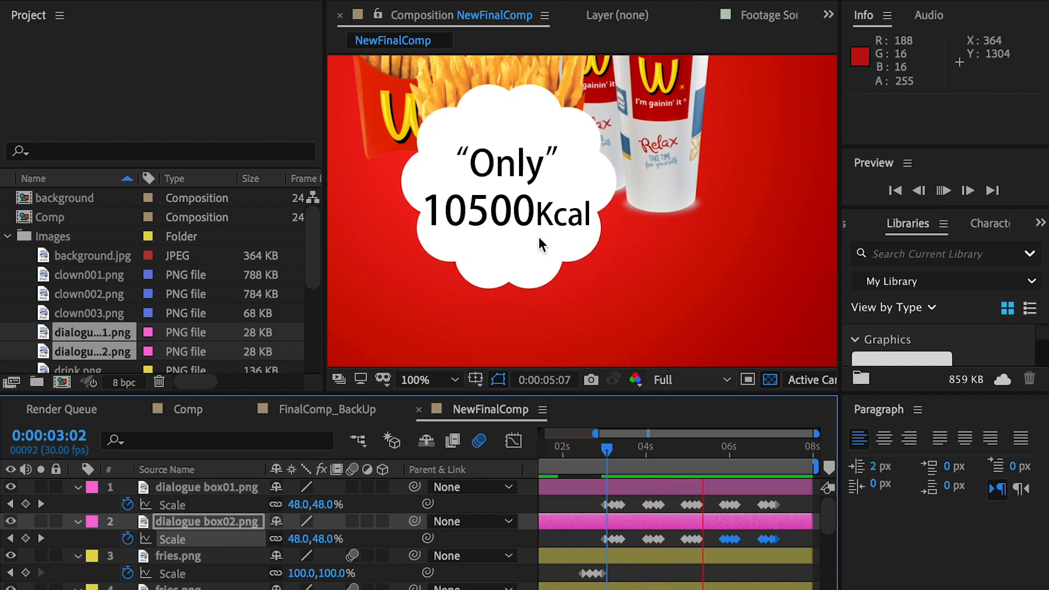
{"action": "key", "text": "space"}
- Offset all scale keyframes of dialogue box01 a few frames after those of dialogue box02, and preview the lag
{"action": "left_click_drag", "start_coordinate": [793, 503], "coordinate": [627, 508]}
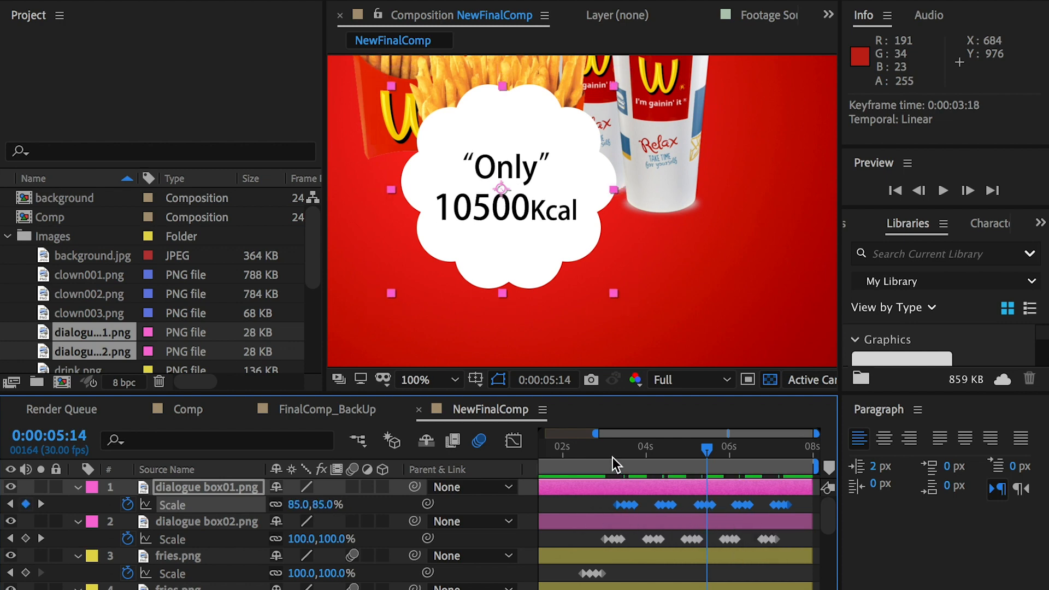
{"action": "left_click", "coordinate": [599, 463]}
{"action": "key", "text": "space"}
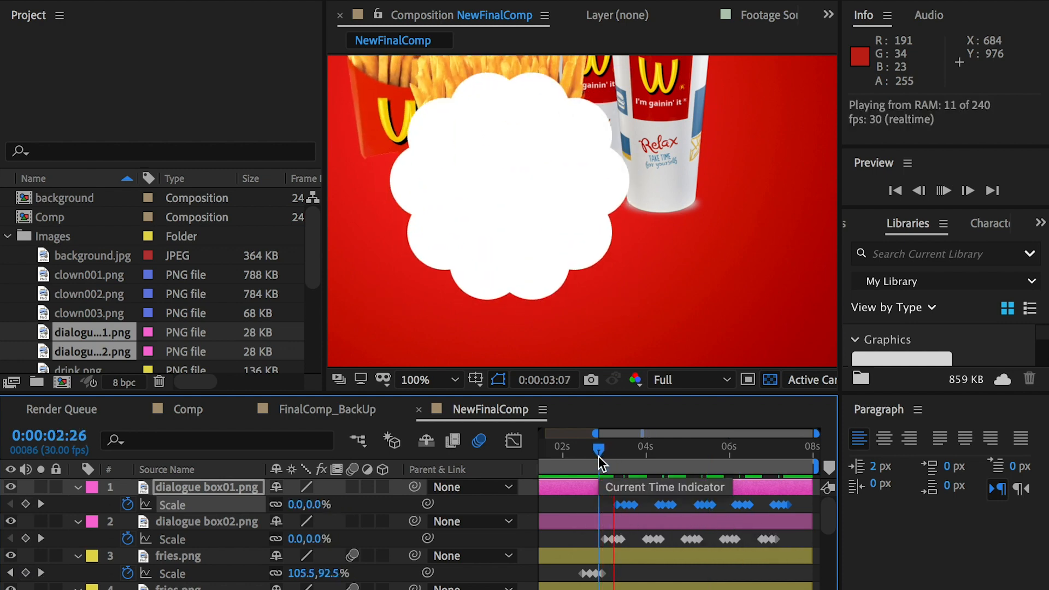
{"action": "left_click", "coordinate": [618, 469]}
{"action": "left_click_drag", "start_coordinate": [625, 511], "coordinate": [620, 510]}
{"action": "left_click", "coordinate": [596, 451]}
{"action": "key", "text": "space"}
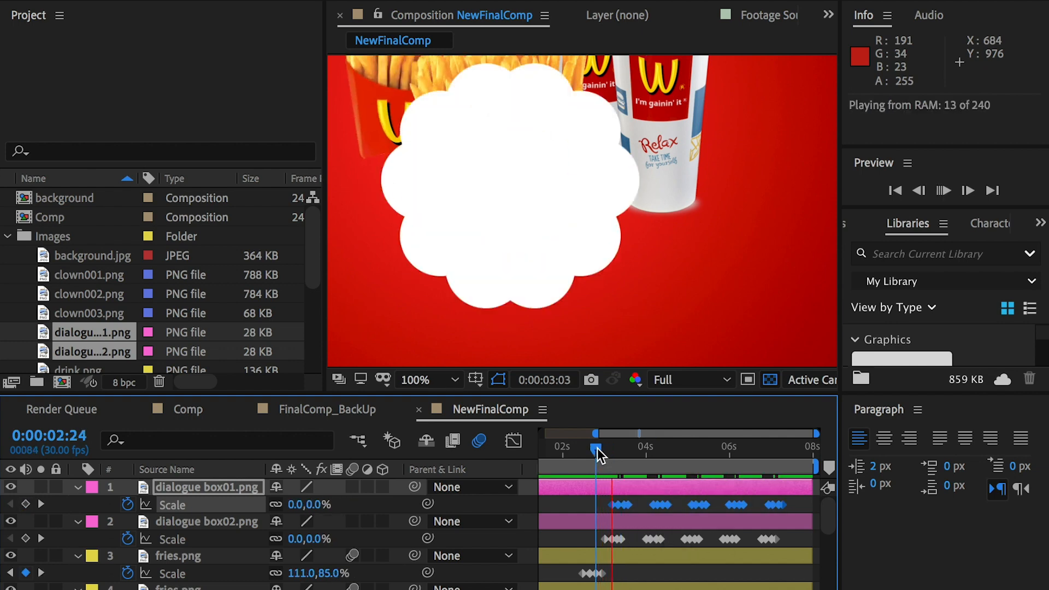
{"action": "left_click", "coordinate": [588, 451]}
{"action": "key", "text": "space"}
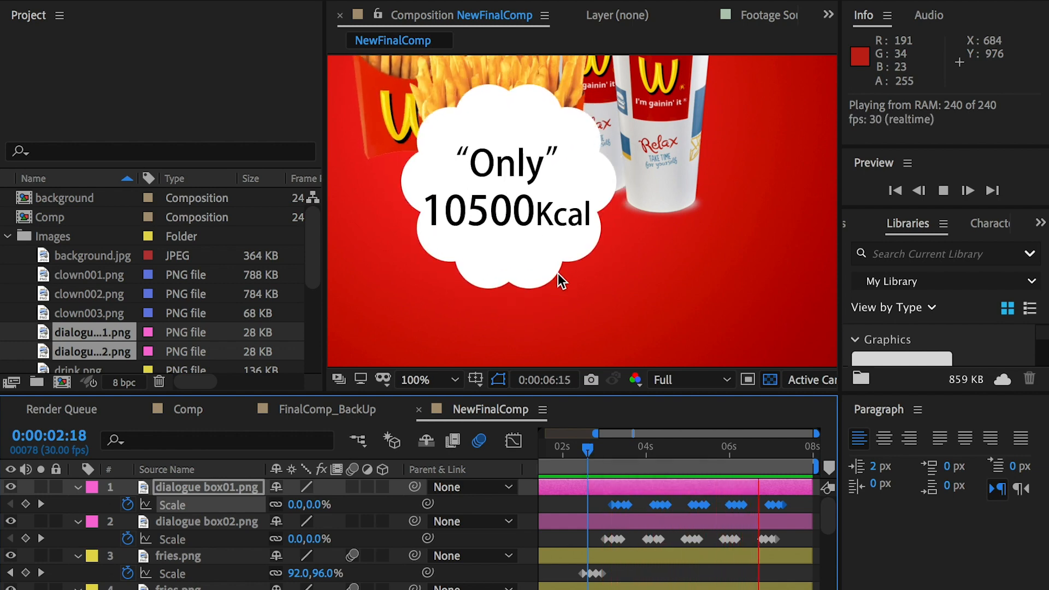
- Enable motion blur on the dialogue box01 and dialogue box02 layers, and preview the blurred bounce
{"action": "left_click", "coordinate": [353, 486]}
{"action": "left_click", "coordinate": [353, 521]}
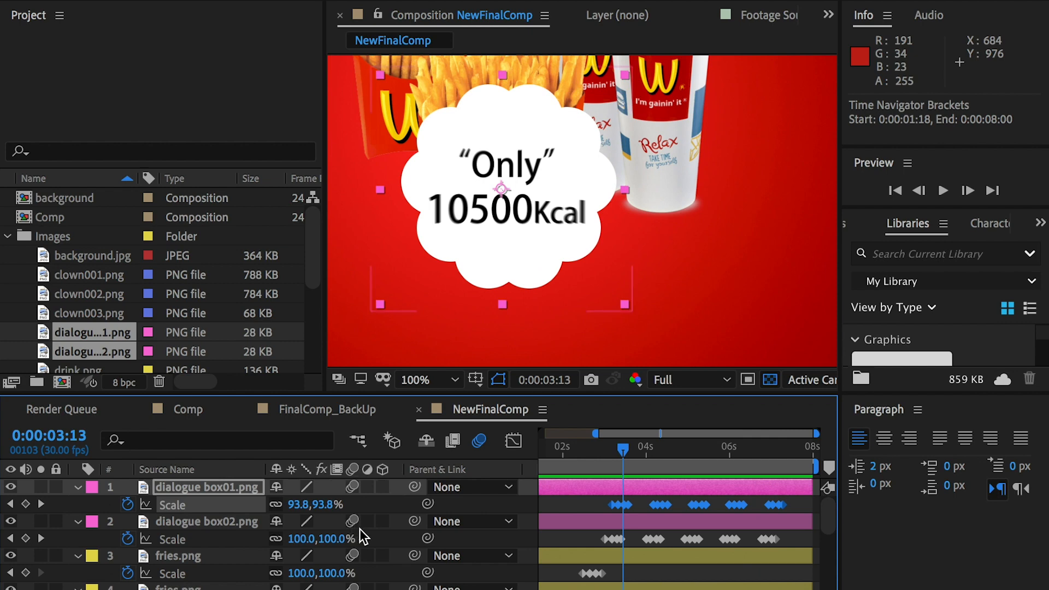
{"action": "key", "text": "space"}
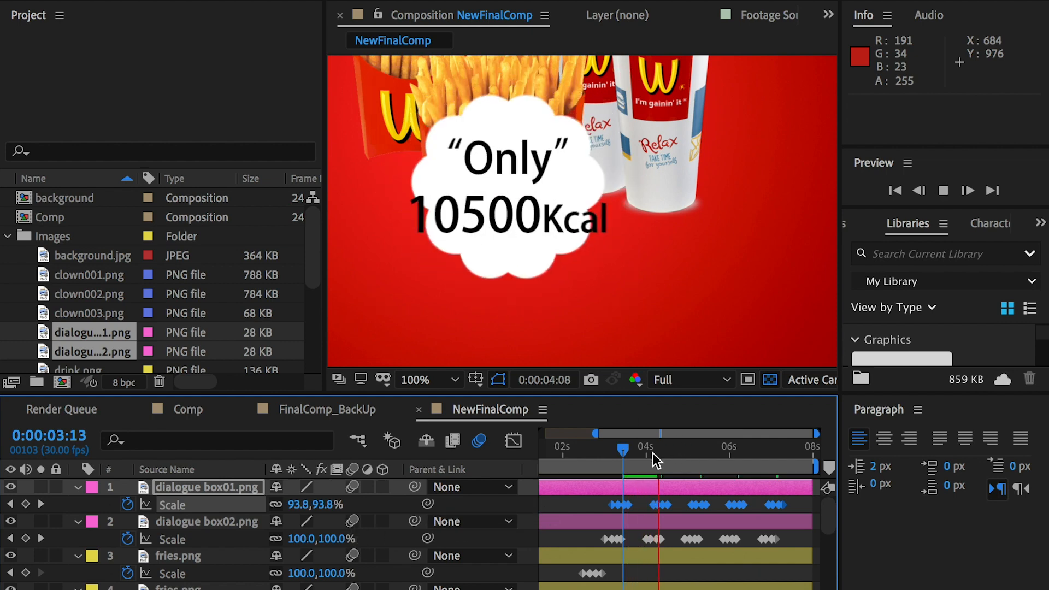
{"action": "left_click_drag", "start_coordinate": [652, 458], "coordinate": [666, 462]}
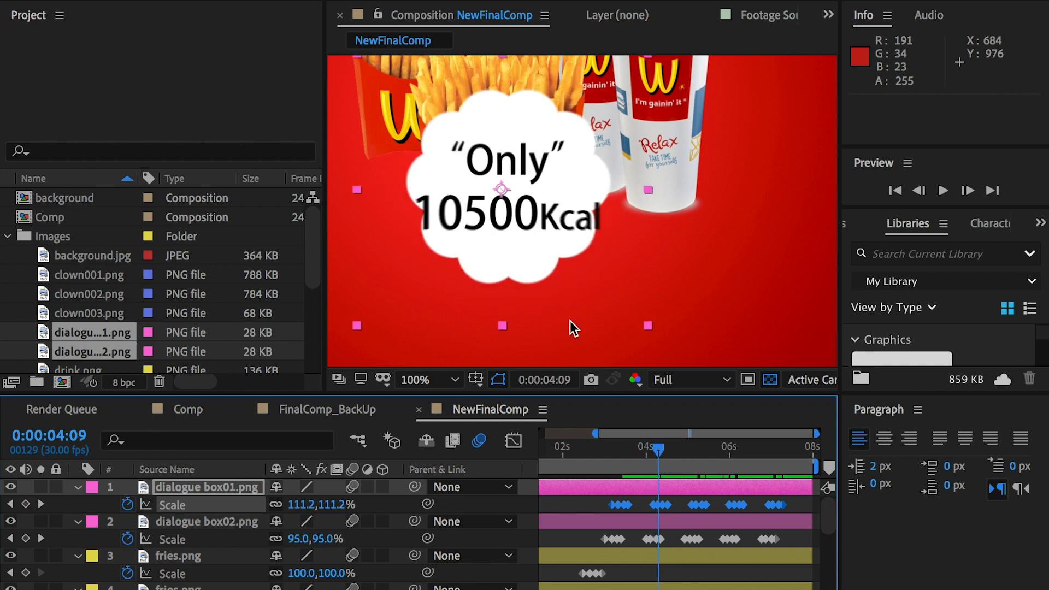
- Switch to the reference video and examine what appears after the dialogue bubble, from about 00:04 onward
{"action": "key", "text": "super+Tab"}
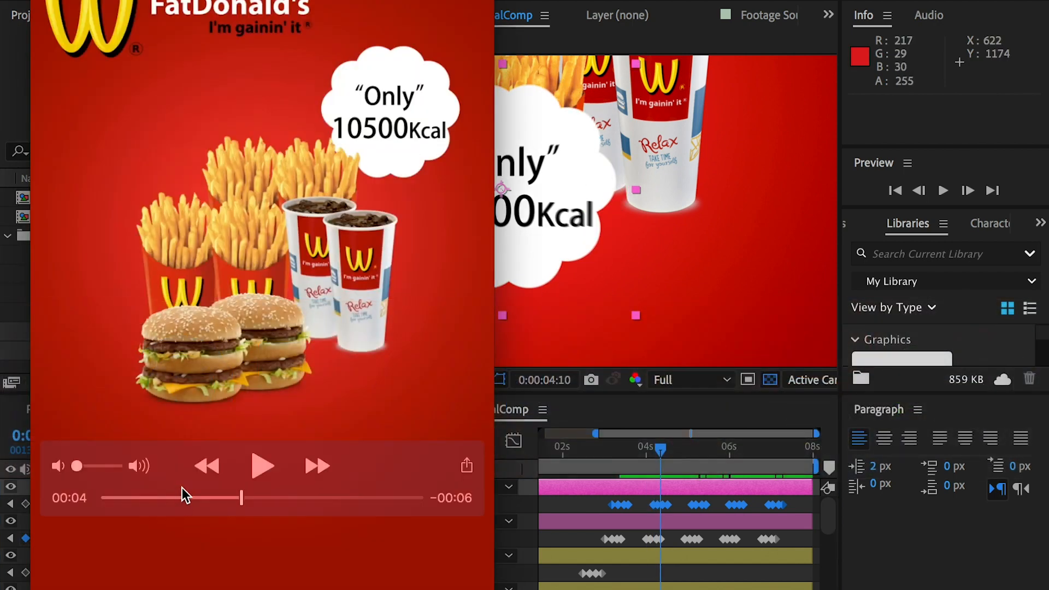
{"action": "left_click_drag", "start_coordinate": [232, 496], "coordinate": [274, 497]}
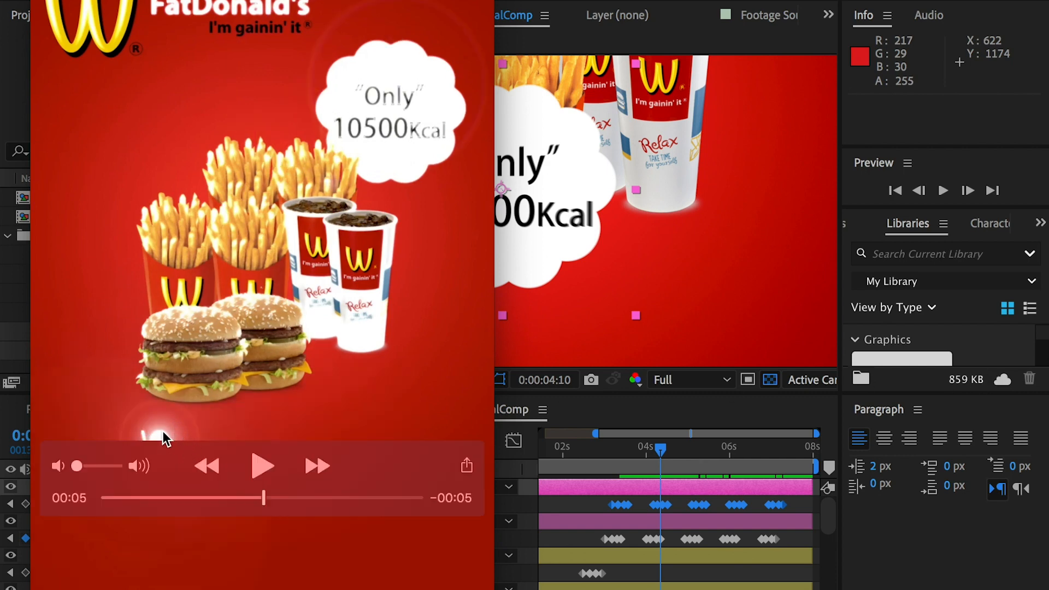
{"action": "left_click_drag", "start_coordinate": [265, 497], "coordinate": [310, 501]}
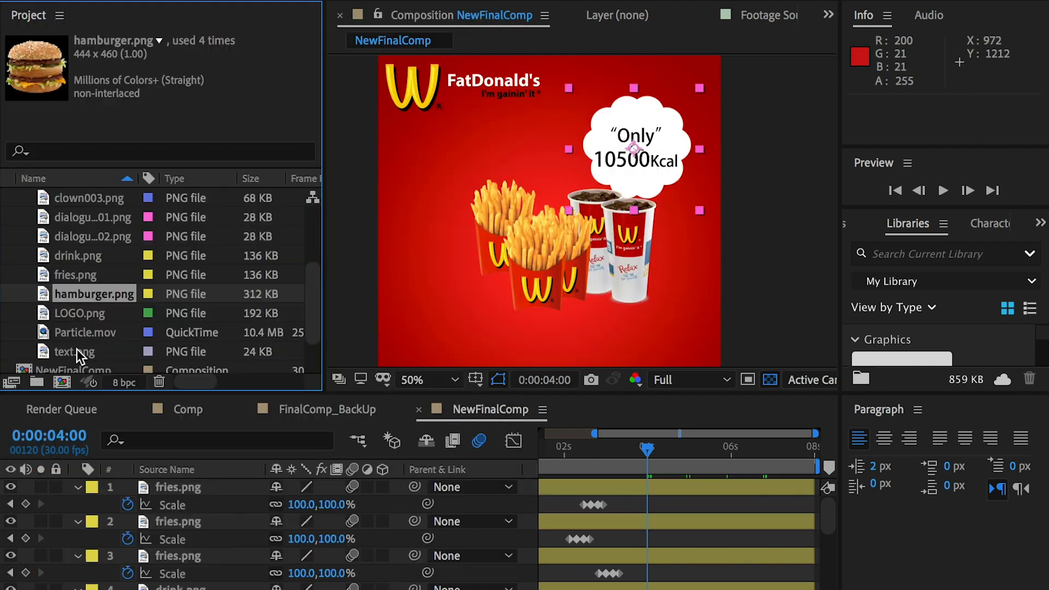
- Add text.png as the top layer and place the slogan below the fries at about 710.5, 1128
{"action": "left_click_drag", "start_coordinate": [76, 349], "coordinate": [170, 489]}
{"action": "left_click_drag", "start_coordinate": [169, 489], "coordinate": [171, 487]}
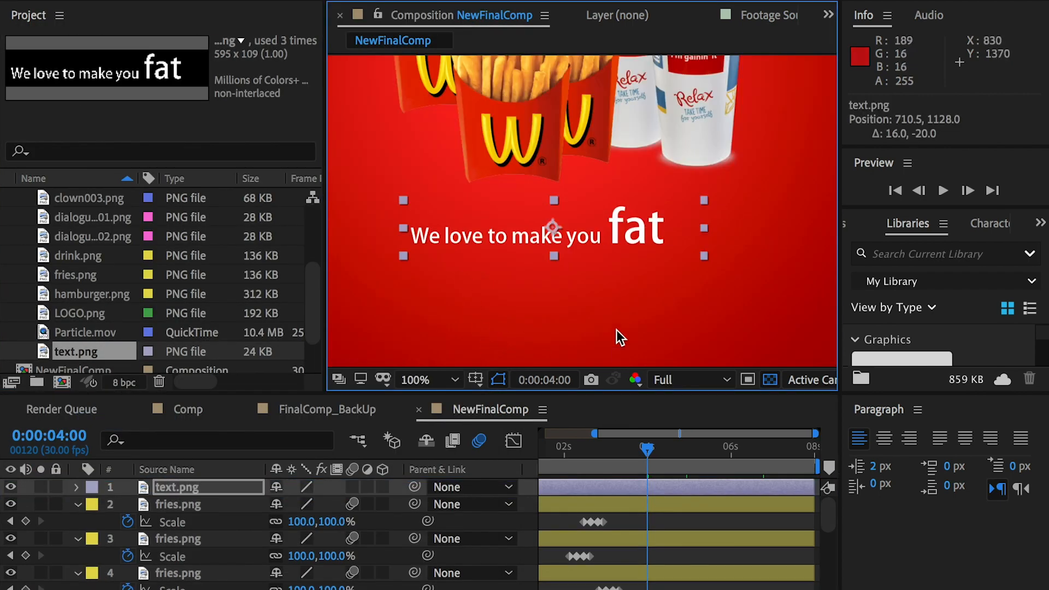
{"action": "key", "text": "comma"}
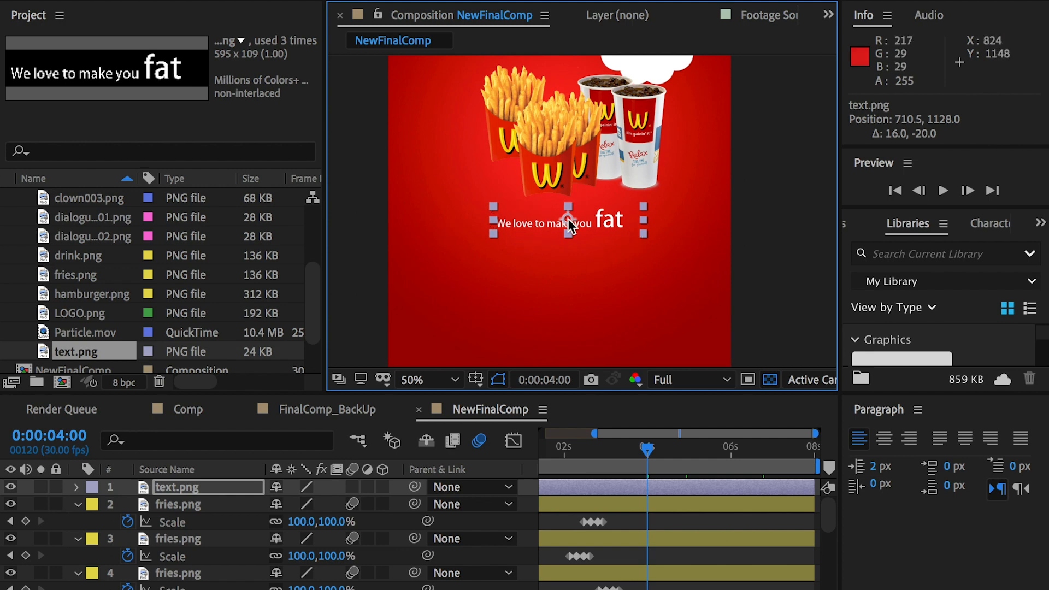
- Set the scale of the text.png slogan layer to 120%
{"action": "key", "text": "s"}
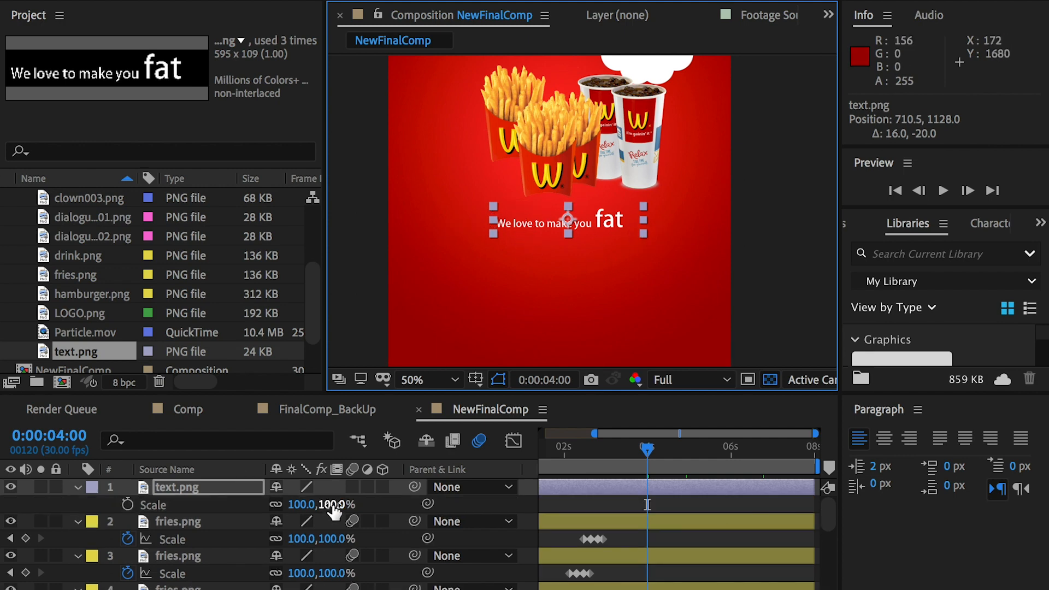
{"action": "left_click_drag", "start_coordinate": [322, 504], "coordinate": [330, 504]}
{"action": "left_click", "coordinate": [333, 503]}
{"action": "type", "text": "1"}
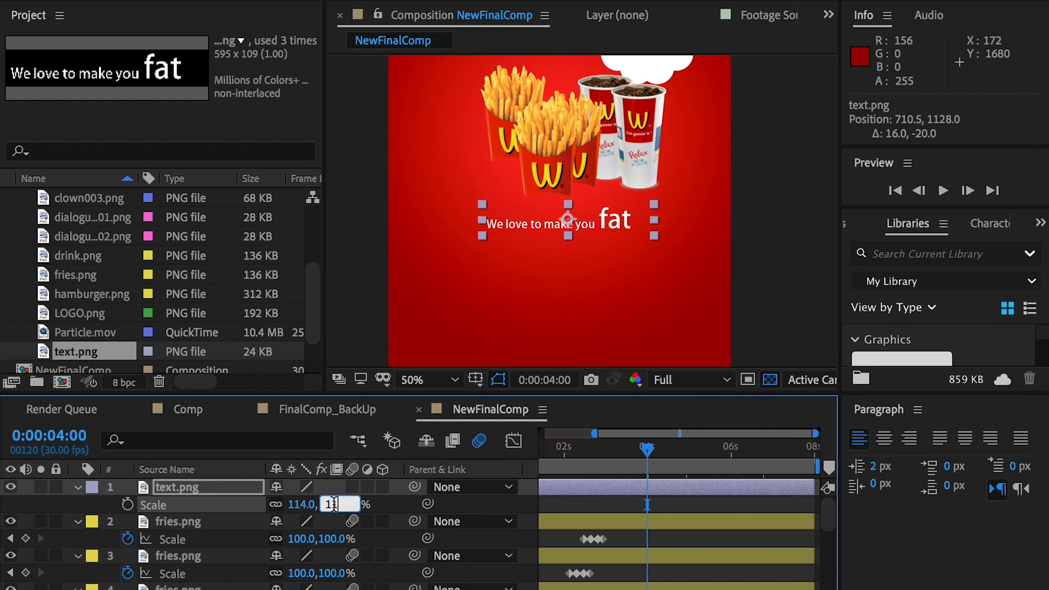
{"action": "type", "text": "20"}
{"action": "key", "text": "Return"}
- Draw a rectangular mask on the text.png layer, just left of the slogan, and extend it leftward beyond the canvas edge
{"action": "key", "text": "slash"}
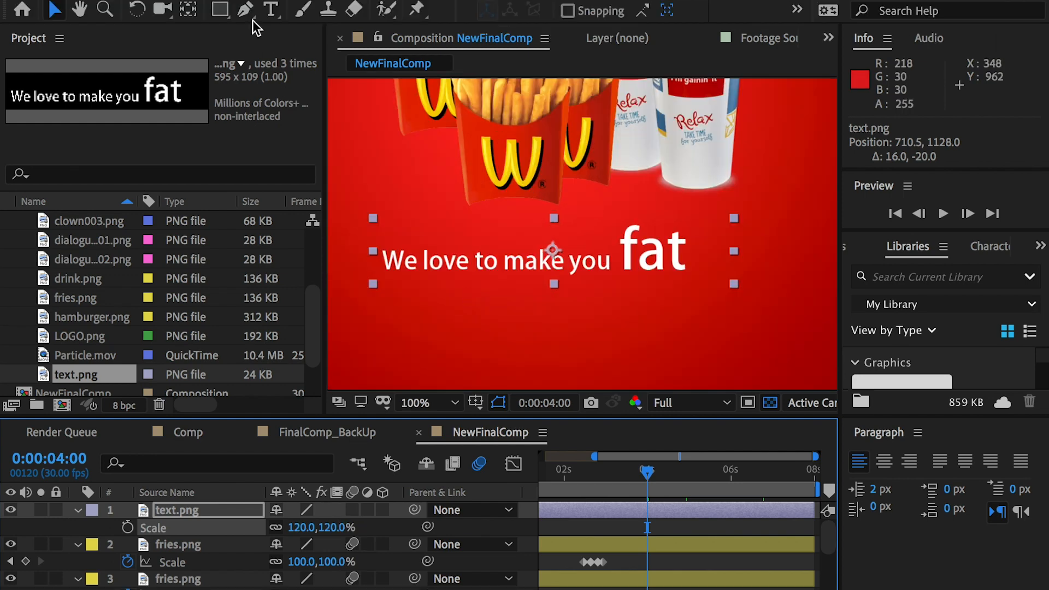
{"action": "left_click", "coordinate": [219, 11]}
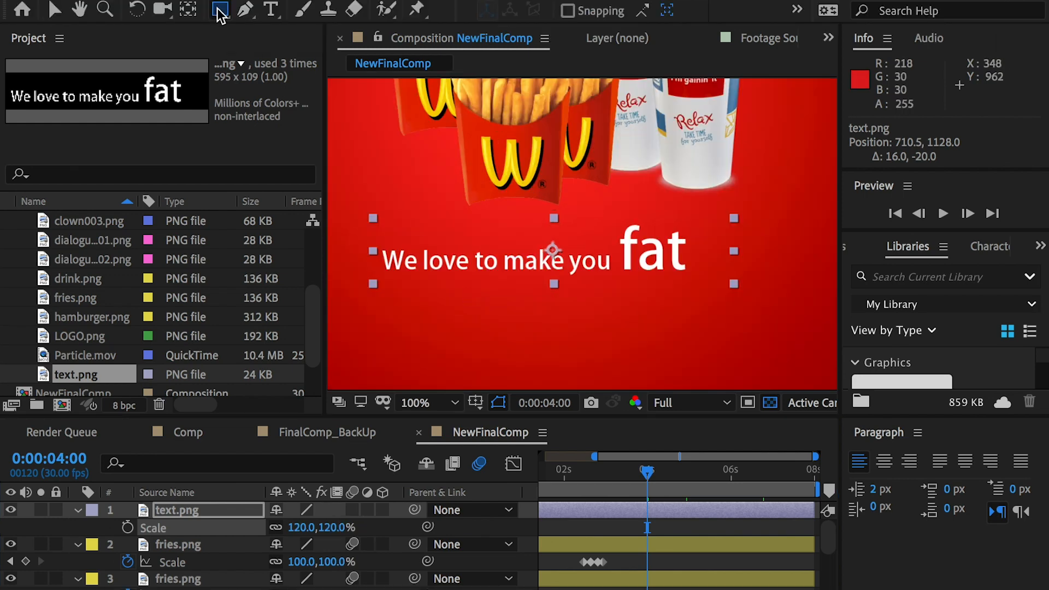
{"action": "left_click_drag", "start_coordinate": [374, 219], "coordinate": [585, 186]}
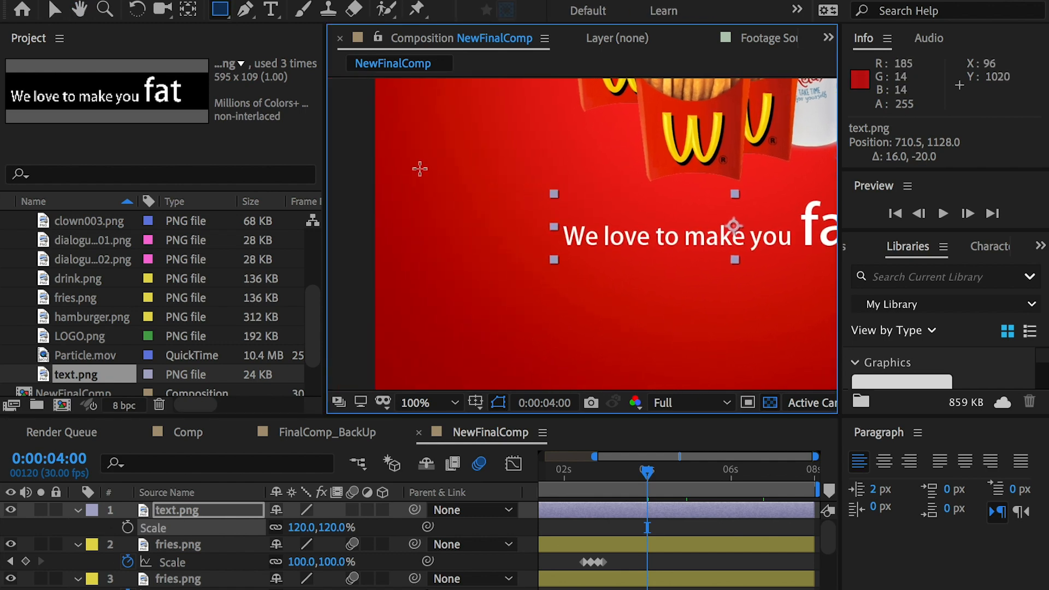
{"action": "left_click_drag", "start_coordinate": [420, 170], "coordinate": [602, 309]}
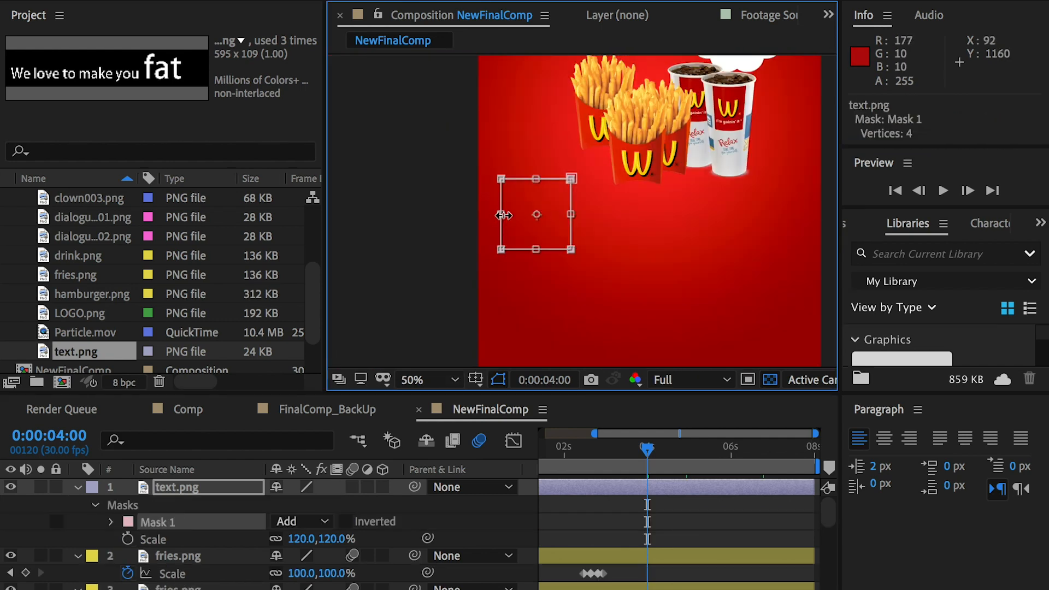
{"action": "left_click_drag", "start_coordinate": [500, 214], "coordinate": [342, 217]}
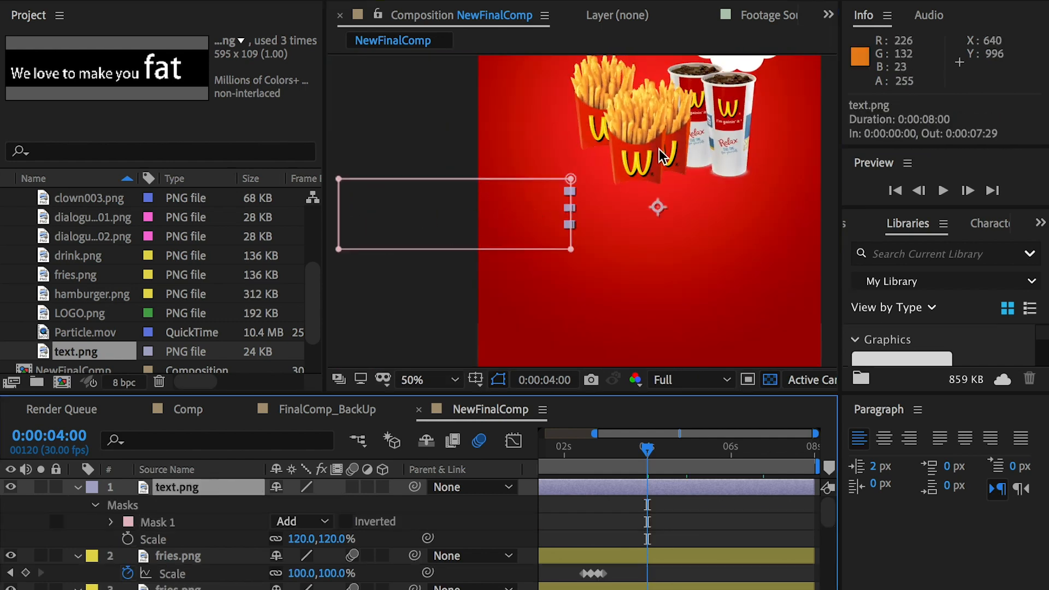
{"action": "double_click", "coordinate": [571, 178]}
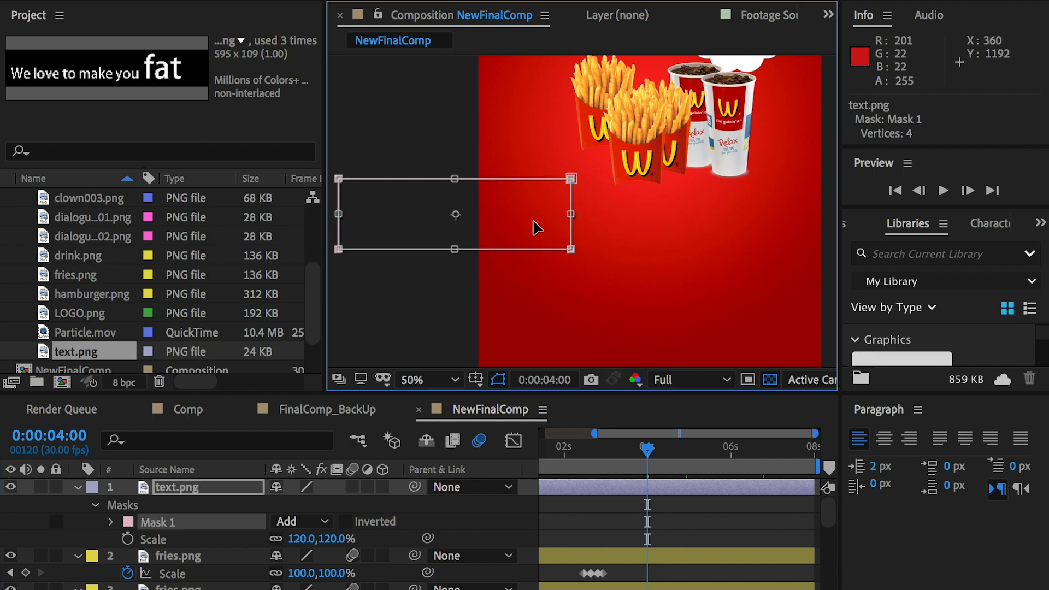
{"action": "mouse_move", "coordinate": [505, 211]}
{"action": "left_mouse_down"}
{"action": "mouse_move", "coordinate": [699, 208]}
{"action": "mouse_move", "coordinate": [505, 206]}
{"action": "left_mouse_up"}
- Animate Mask 1's path from 0:00:04:00 to 0:00:05:15, moving the mask 540 px right over the whole slogan
{"action": "left_click", "coordinate": [110, 522]}
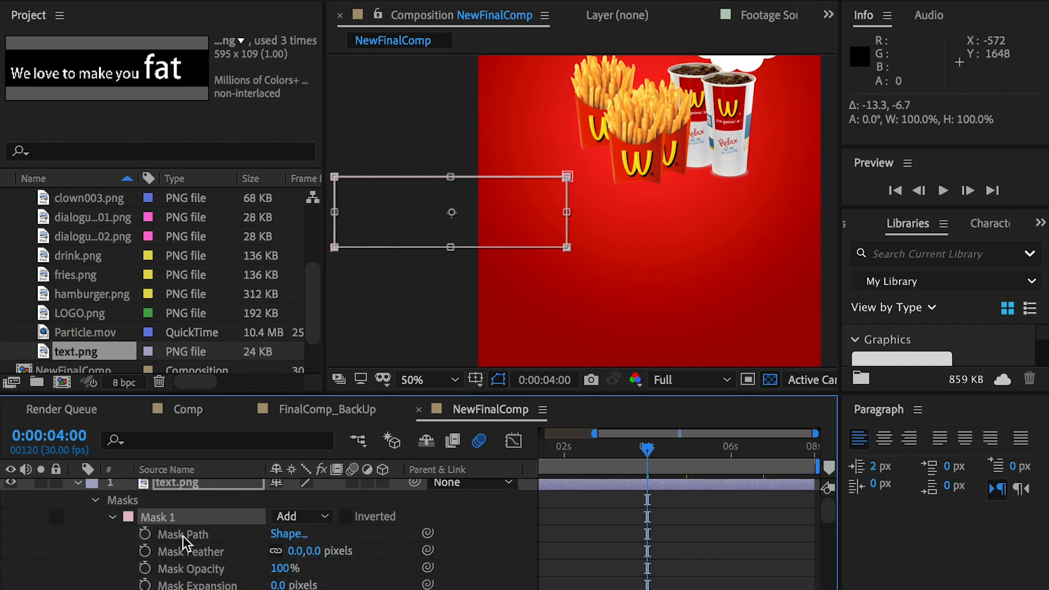
{"action": "left_click", "coordinate": [145, 534]}
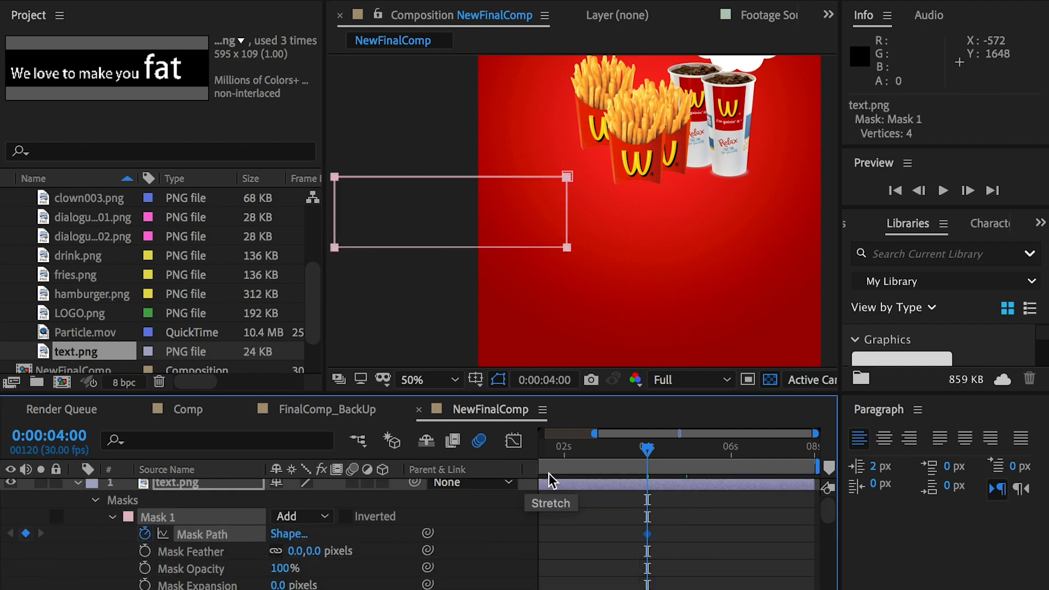
{"action": "left_click", "coordinate": [732, 463]}
{"action": "left_click_drag", "start_coordinate": [732, 463], "coordinate": [697, 450]}
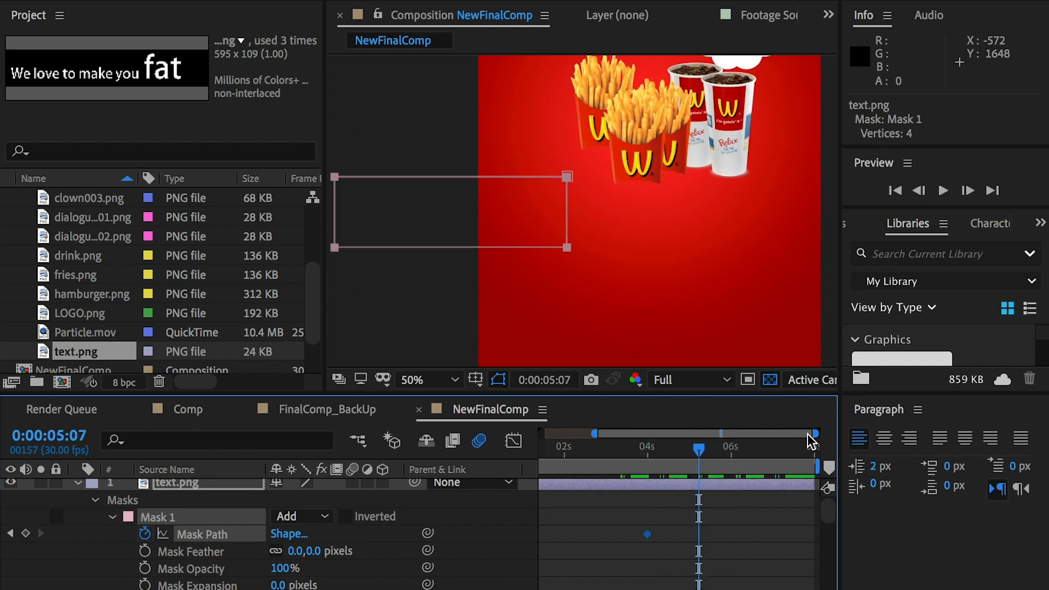
{"action": "left_click_drag", "start_coordinate": [814, 434], "coordinate": [634, 446]}
{"action": "left_click_drag", "start_coordinate": [631, 438], "coordinate": [697, 438]}
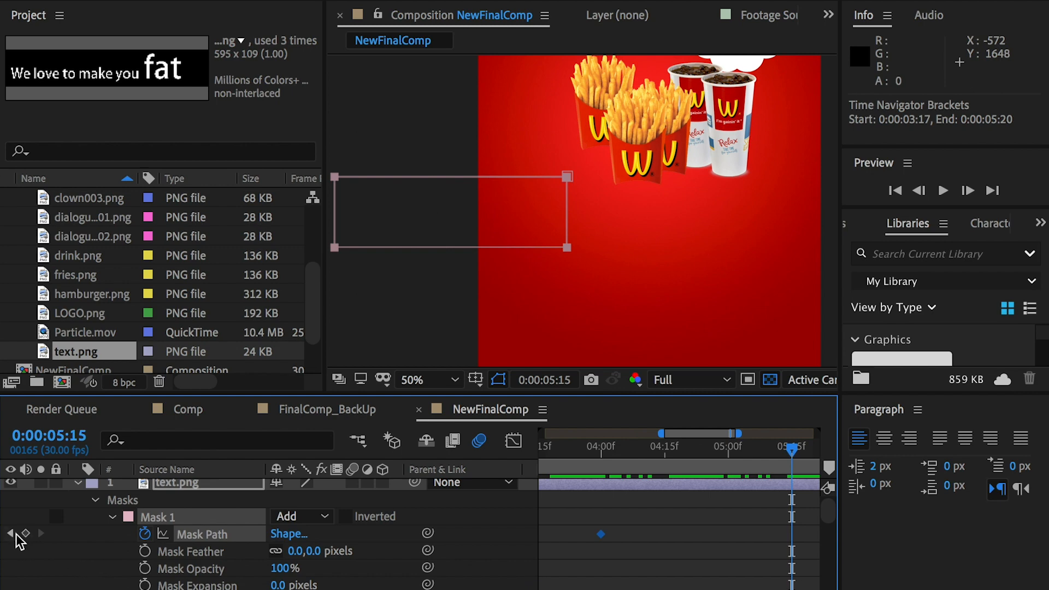
{"action": "left_click", "coordinate": [25, 533]}
{"action": "double_click", "coordinate": [335, 182]}
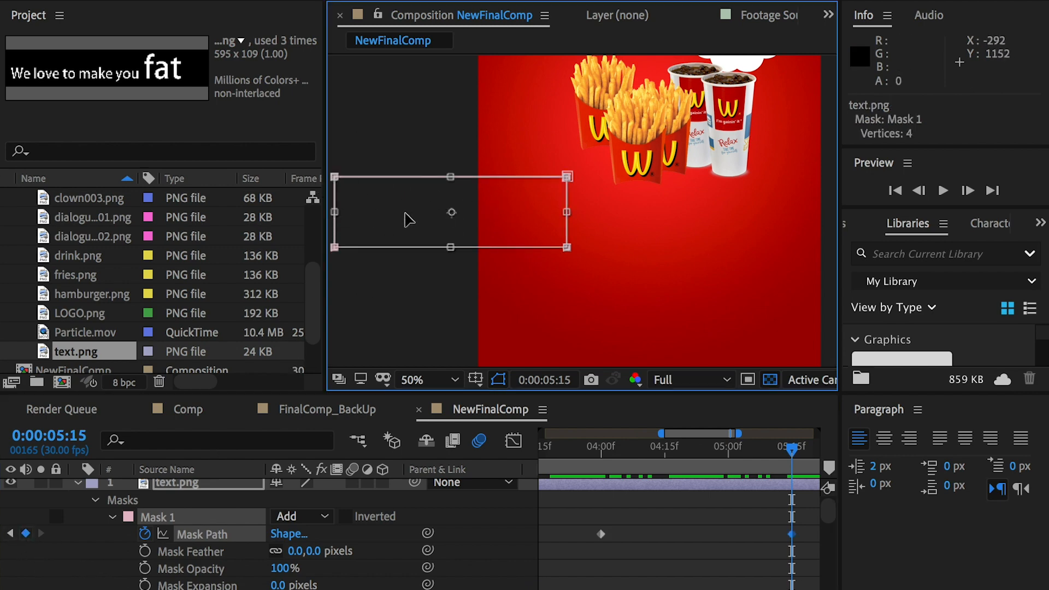
{"action": "left_click_drag", "start_coordinate": [408, 219], "coordinate": [568, 217]}
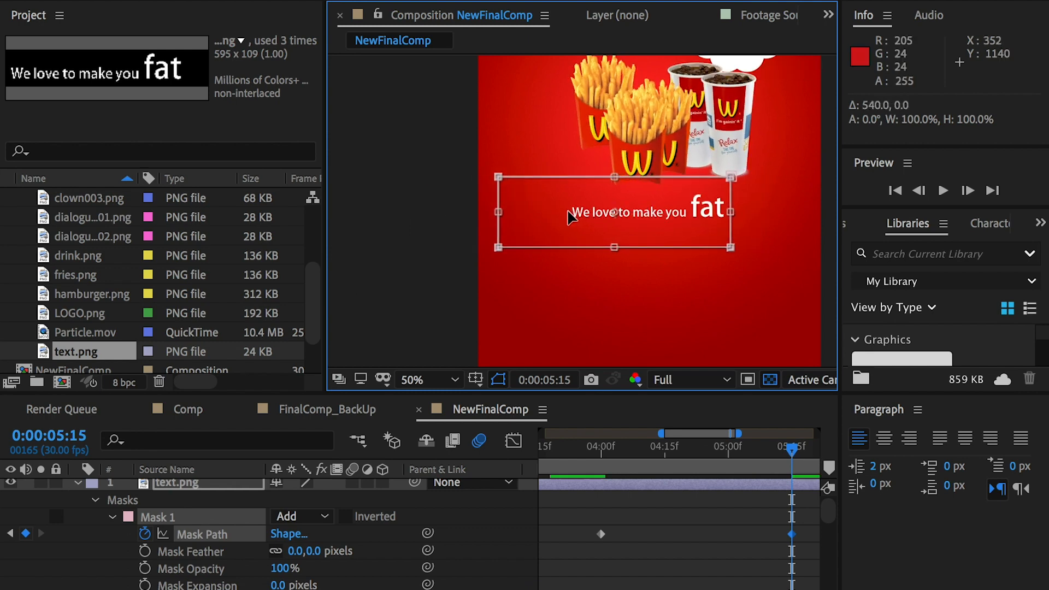
- Preview the slogan's mask reveal from about 0:00:04:00
{"action": "left_click", "coordinate": [630, 452]}
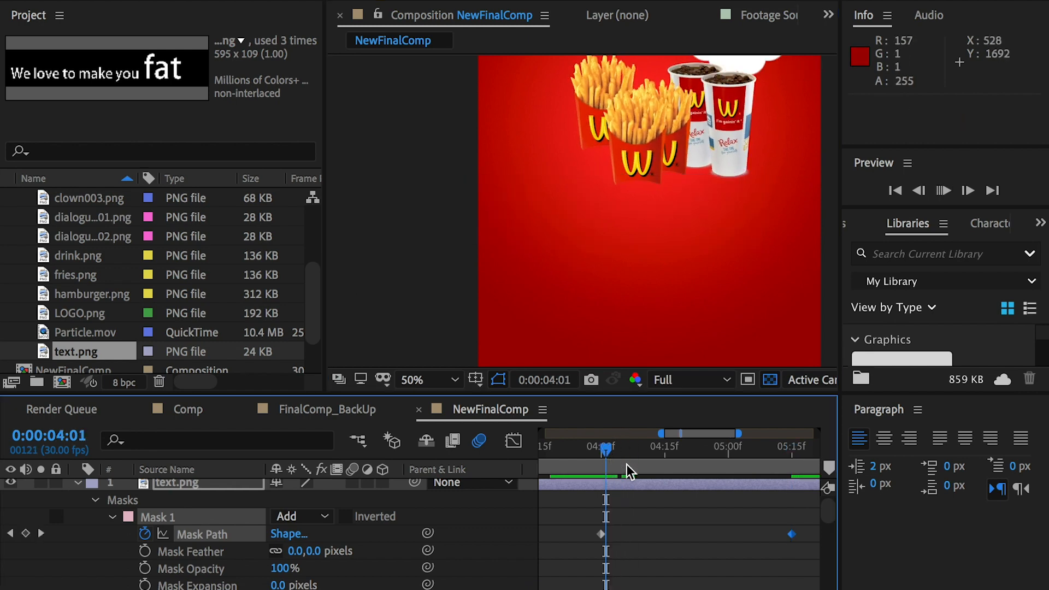
{"action": "key", "text": "space"}
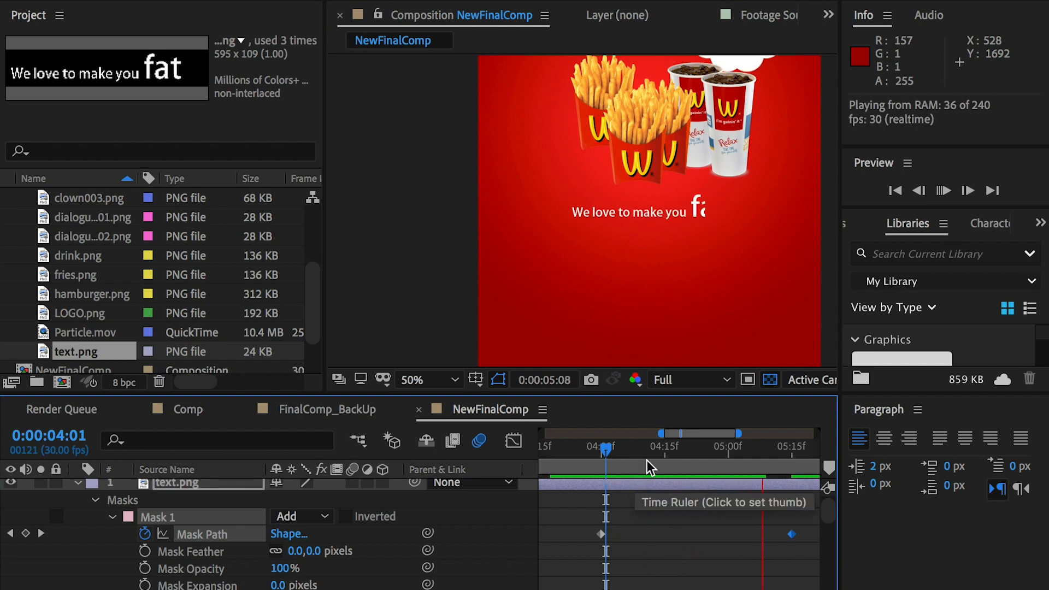
{"action": "key", "text": "space"}
{"action": "left_click_drag", "start_coordinate": [723, 459], "coordinate": [601, 463]}
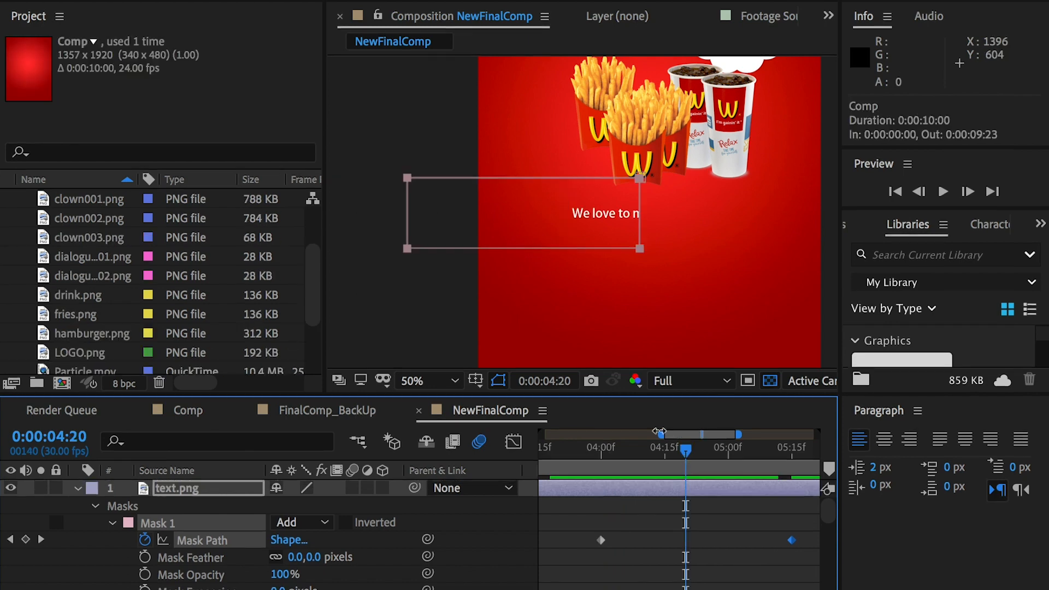
- Switch to the reference video and examine the clown's movement and particles from about 00:07 to 00:09
{"action": "key", "text": "super+Tab"}
{"action": "mouse_move", "coordinate": [269, 497]}
{"action": "left_mouse_down"}
{"action": "mouse_move", "coordinate": [257, 495]}
{"action": "mouse_move", "coordinate": [282, 496]}
{"action": "left_mouse_up"}
{"action": "left_click", "coordinate": [693, 519]}
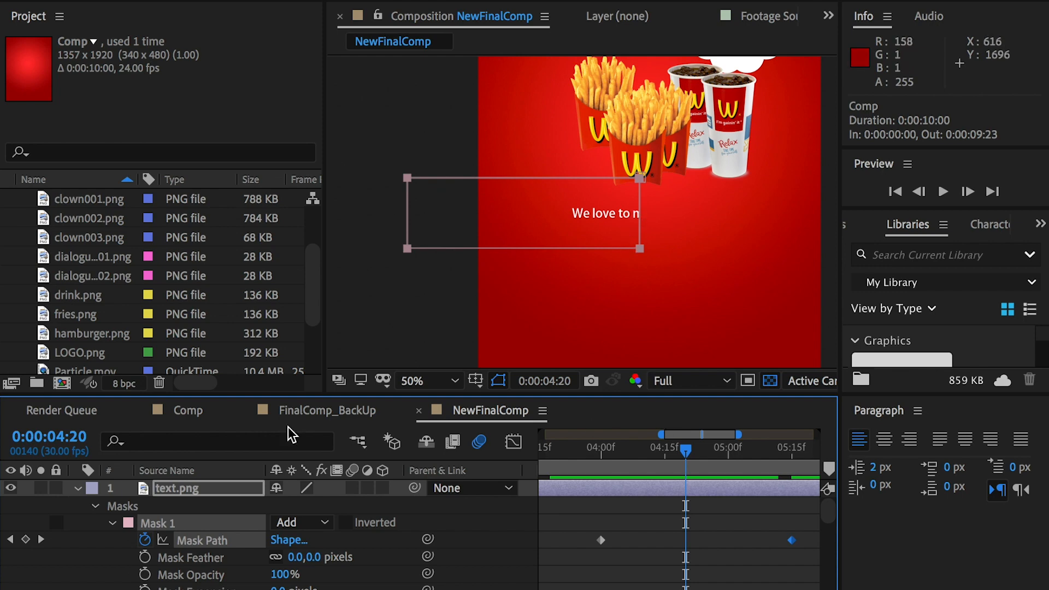
{"action": "key", "text": "super+Tab"}
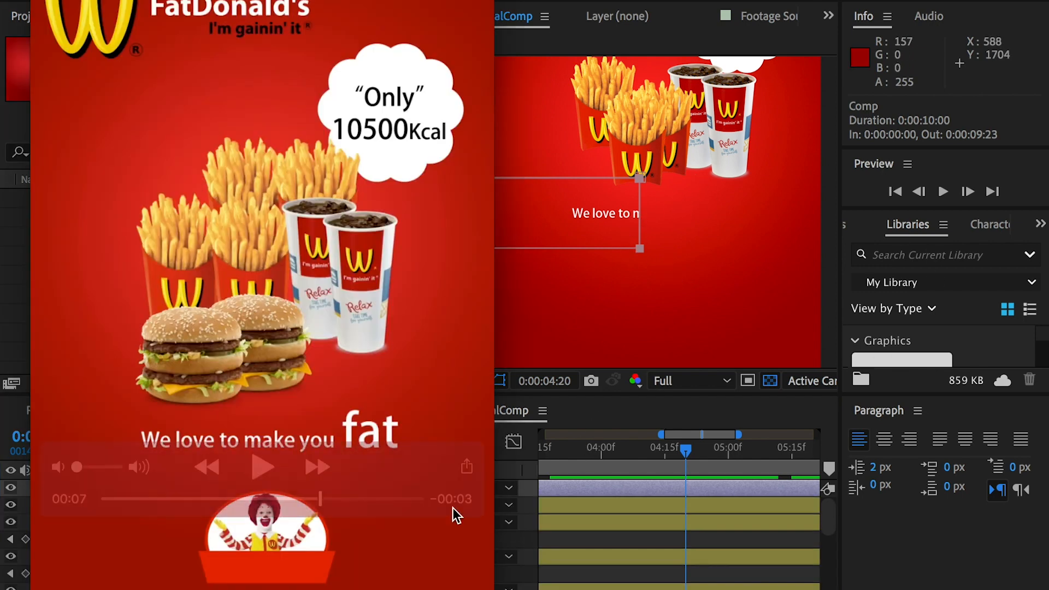
{"action": "key", "text": "space"}
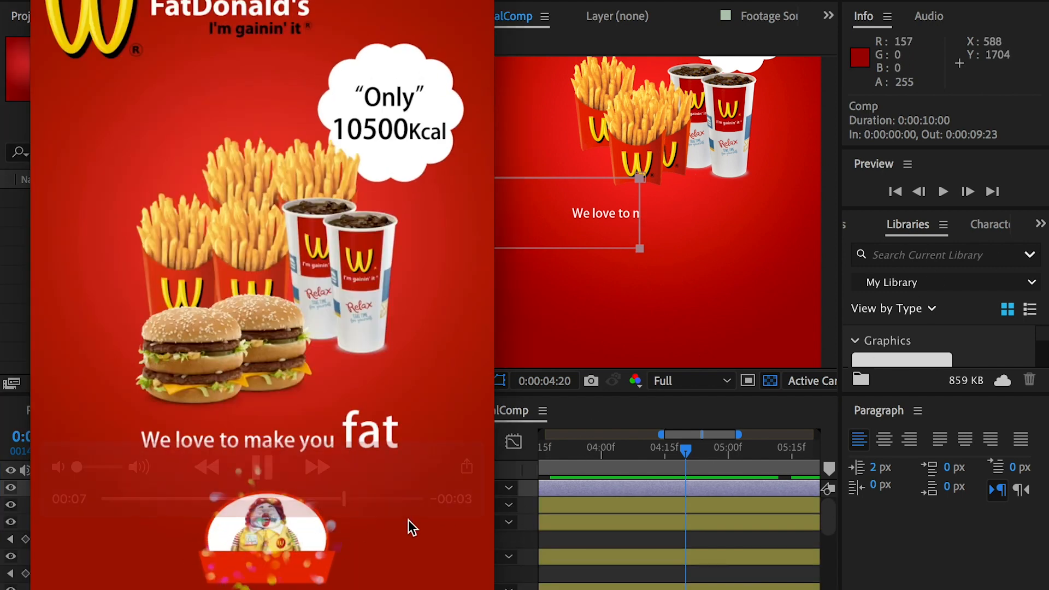
{"action": "key", "text": "space"}
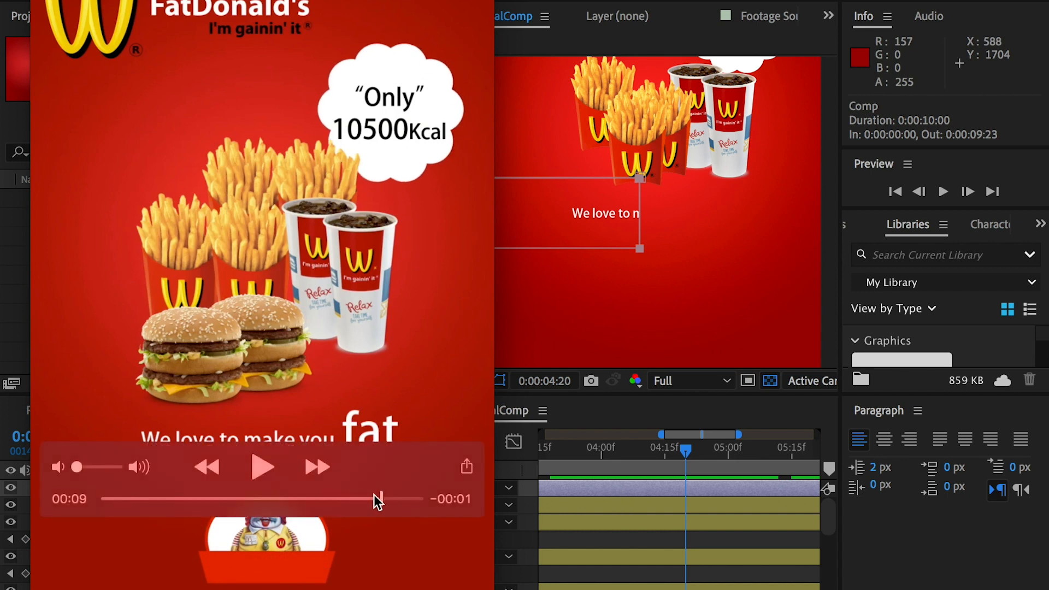
{"action": "left_click_drag", "start_coordinate": [374, 494], "coordinate": [334, 507]}
- Return to After Effects, check the three clown images, and create a new composition from clown001.png
{"action": "key", "text": "super+Tab"}
{"action": "left_click", "coordinate": [73, 277]}
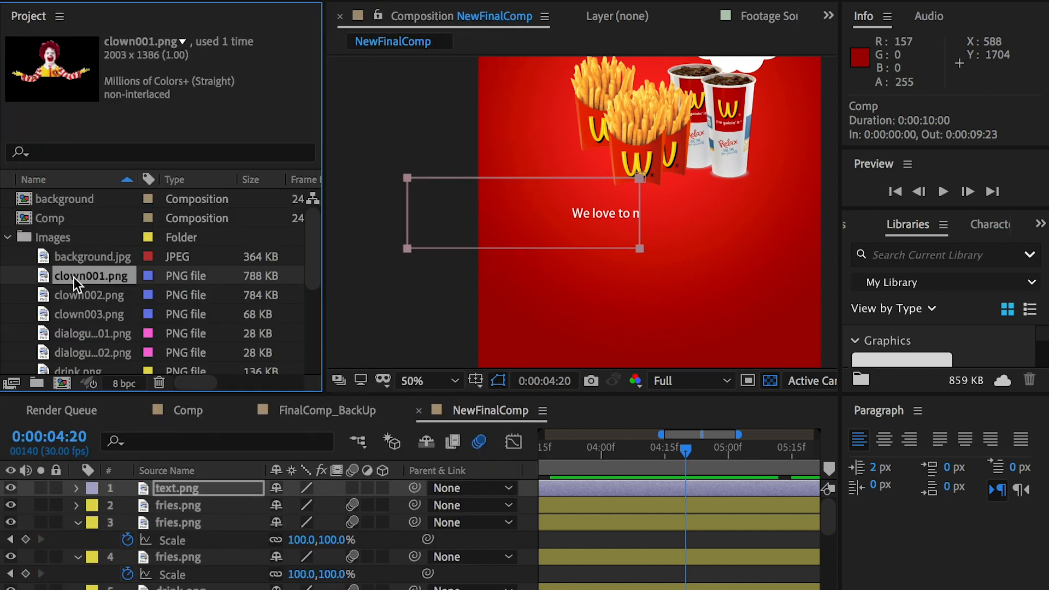
{"action": "left_click", "coordinate": [73, 292]}
{"action": "left_click", "coordinate": [80, 314]}
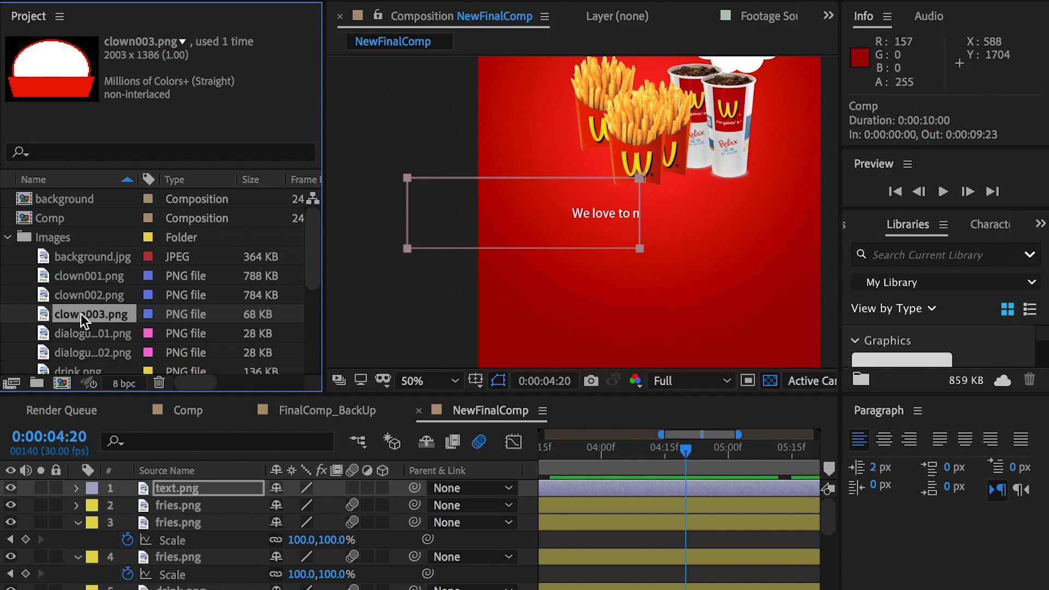
{"action": "left_click", "coordinate": [94, 277]}
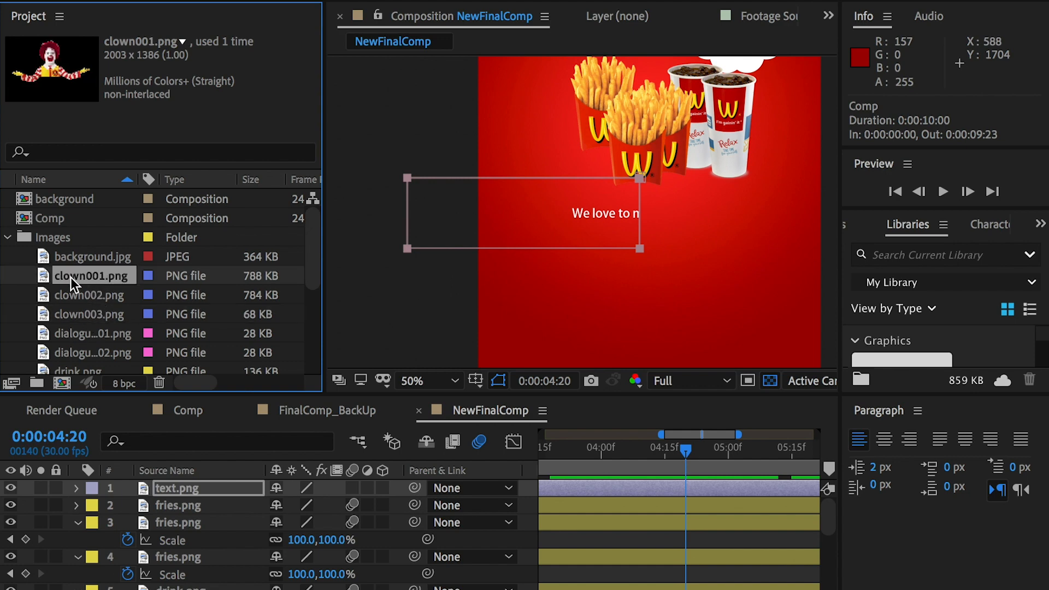
{"action": "left_click_drag", "start_coordinate": [70, 277], "coordinate": [62, 382]}
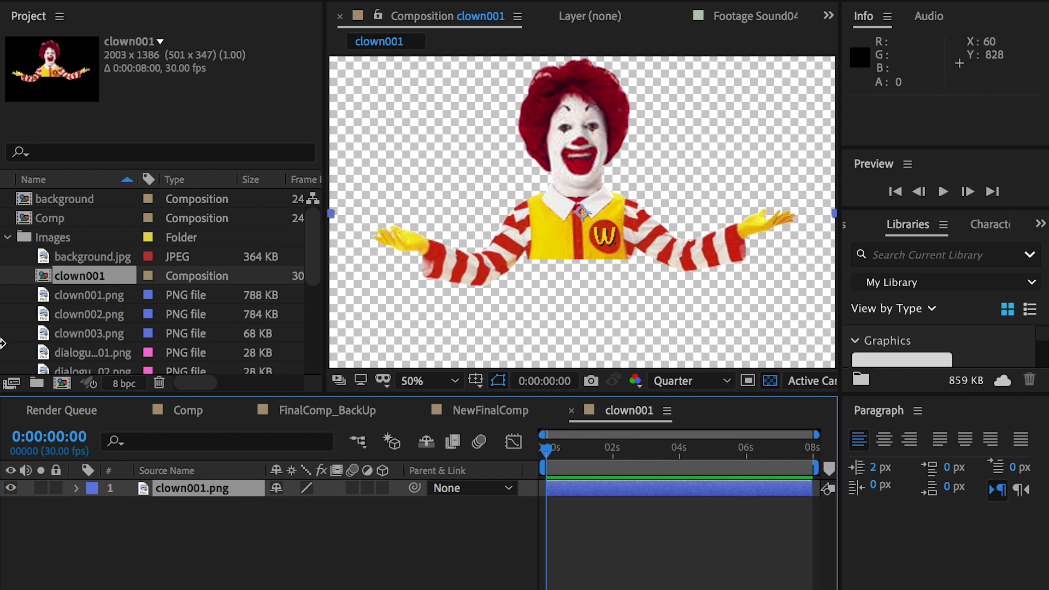
- Add clown002.png and clown003.png below clown001.png in the clown001 composition, and hide the clown002.png layer
{"action": "left_click", "coordinate": [87, 314]}
{"action": "left_click", "coordinate": [89, 332], "text": "shift"}
{"action": "left_click_drag", "start_coordinate": [88, 332], "coordinate": [163, 487]}
{"action": "left_click", "coordinate": [107, 552]}
{"action": "left_click", "coordinate": [10, 505]}
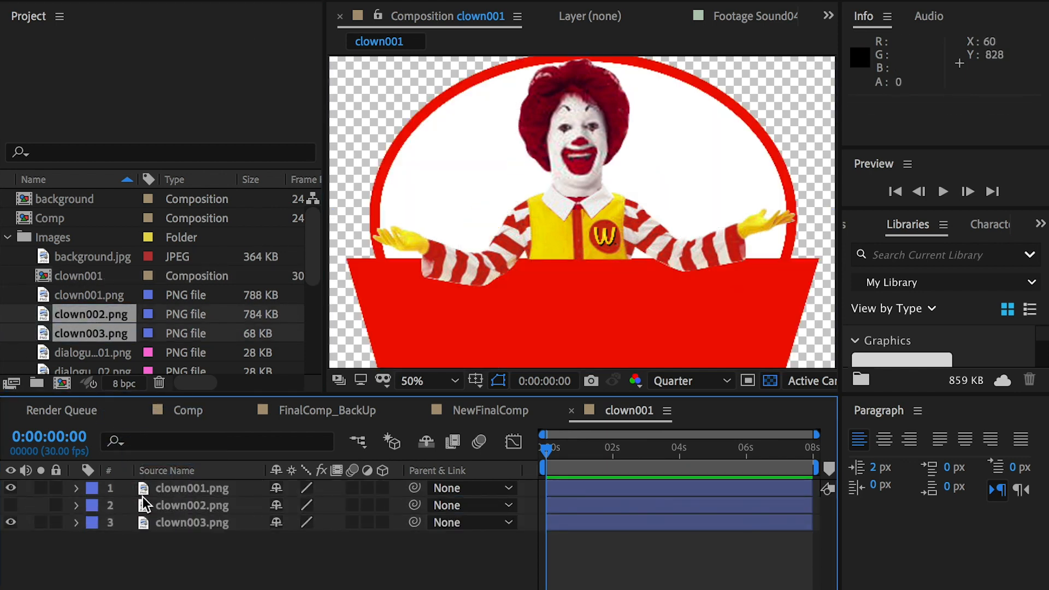
- Place puppet pins on both shoulders, elbows and hands of the clown in the clown001.png layer
{"action": "left_click", "coordinate": [185, 491]}
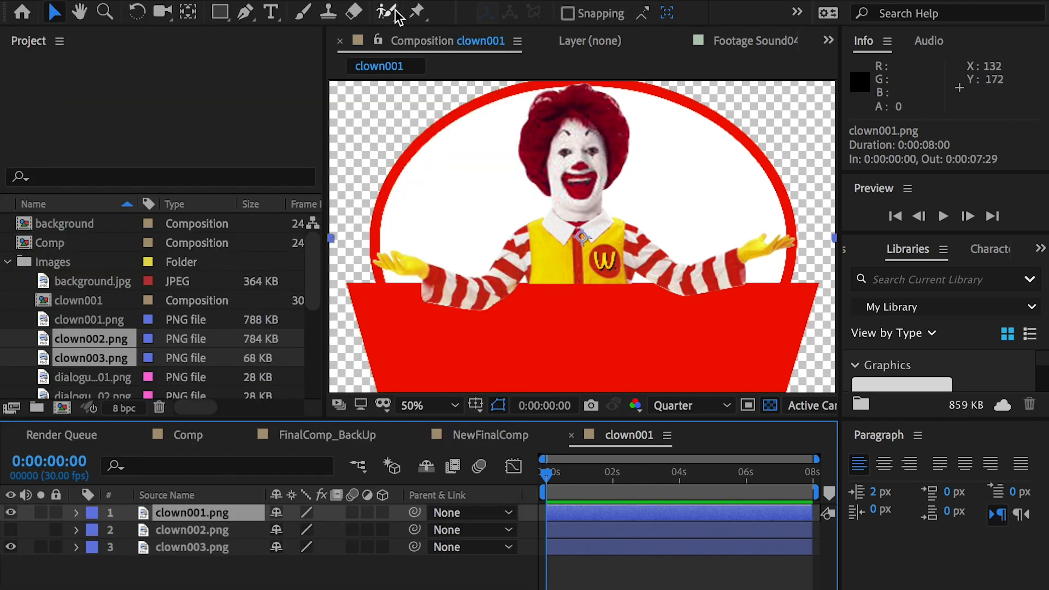
{"action": "left_click", "coordinate": [415, 17]}
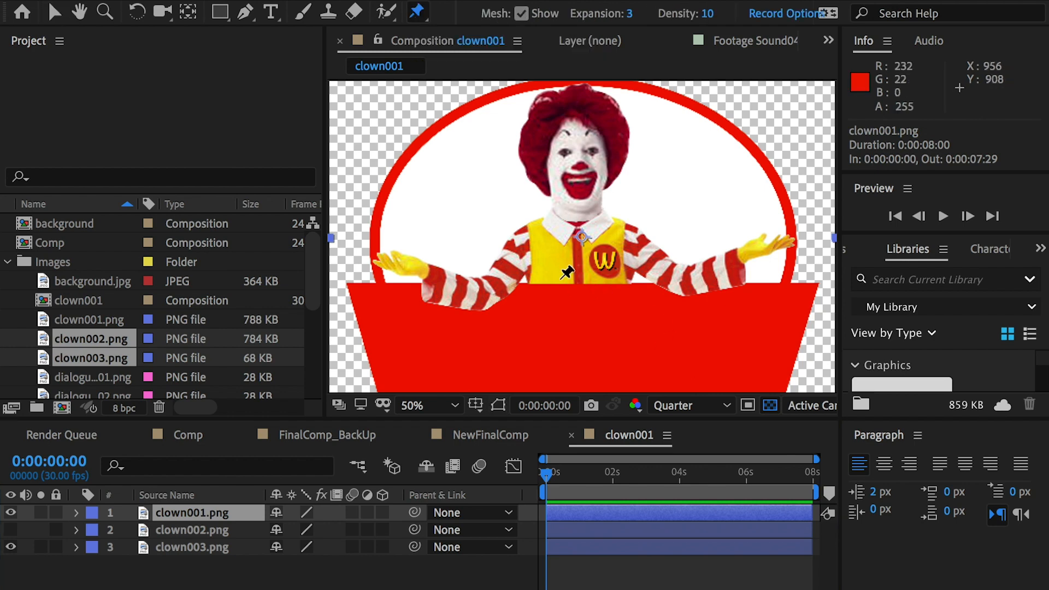
{"action": "left_click", "coordinate": [532, 237]}
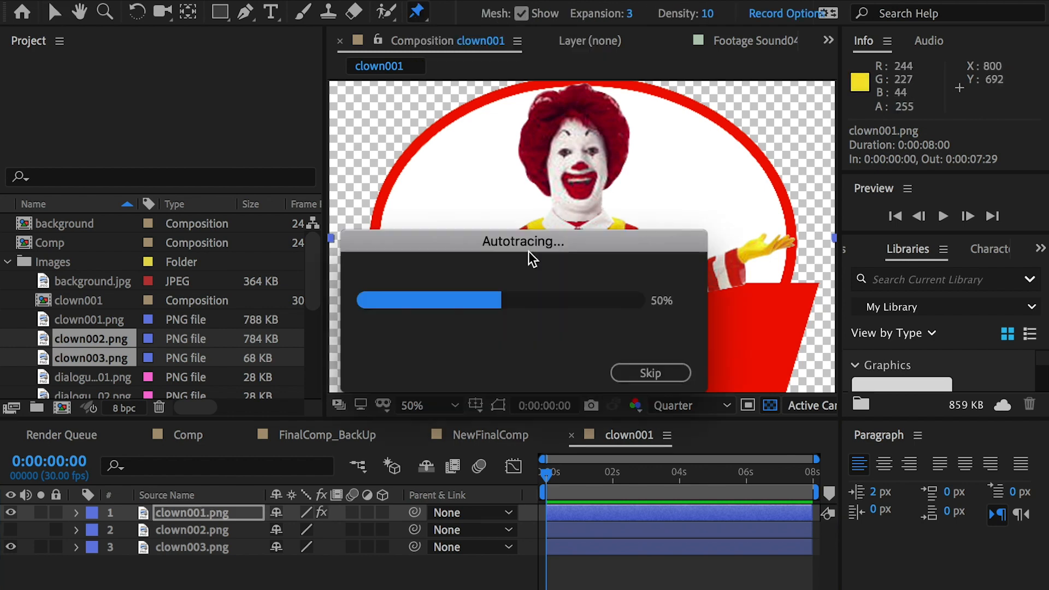
{"action": "left_click", "coordinate": [483, 291]}
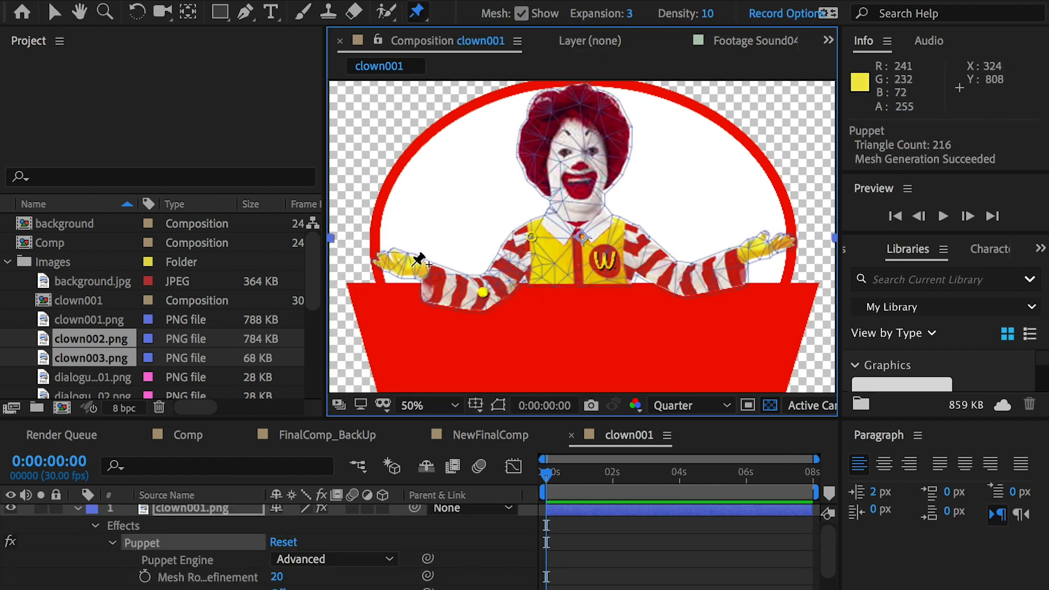
{"action": "left_click", "coordinate": [411, 266]}
{"action": "left_click", "coordinate": [622, 240]}
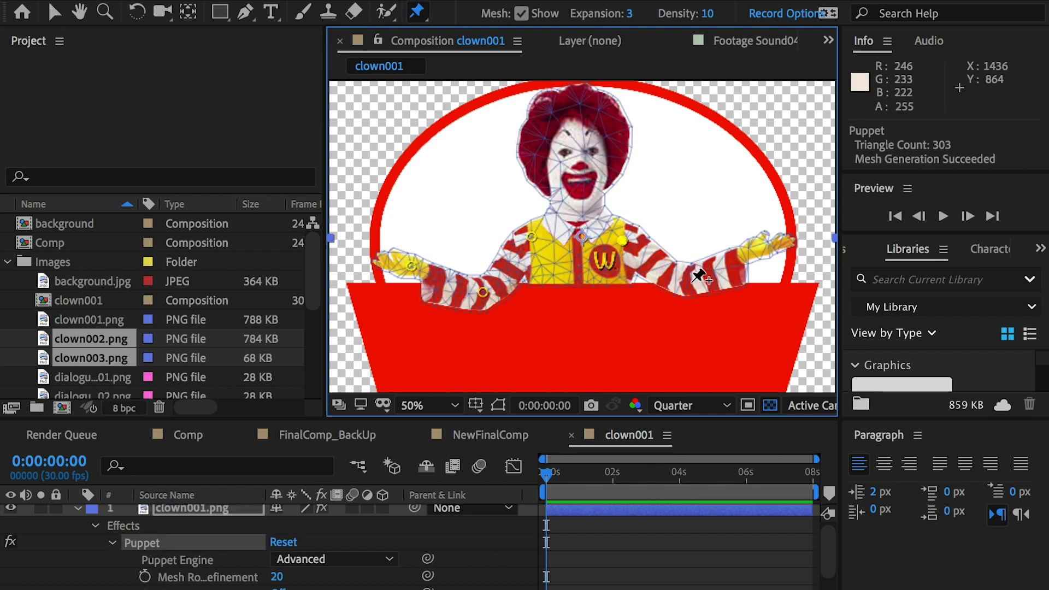
{"action": "left_click", "coordinate": [680, 282]}
{"action": "left_click", "coordinate": [749, 250]}
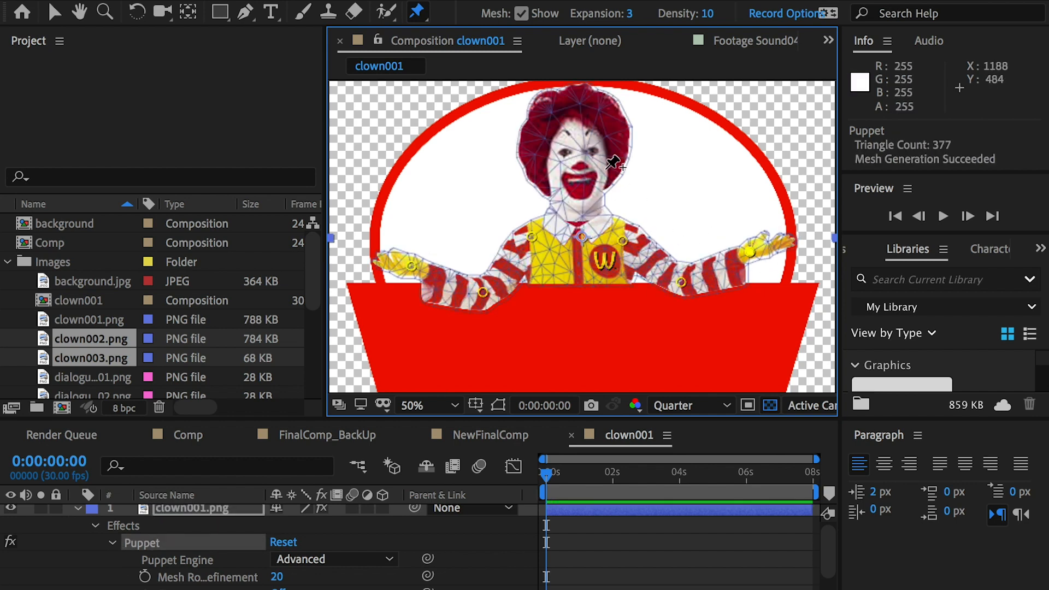
- Add puppet pins at the clown's lower torso, neck and the top of the head
{"action": "left_click", "coordinate": [578, 273]}
{"action": "left_click", "coordinate": [577, 206]}
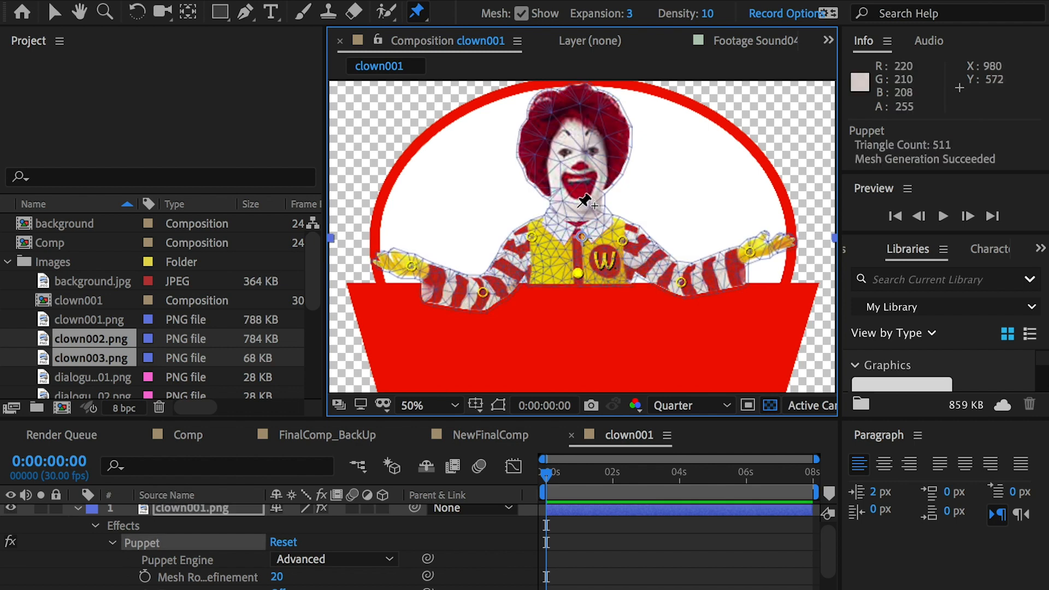
{"action": "left_click", "coordinate": [576, 111]}
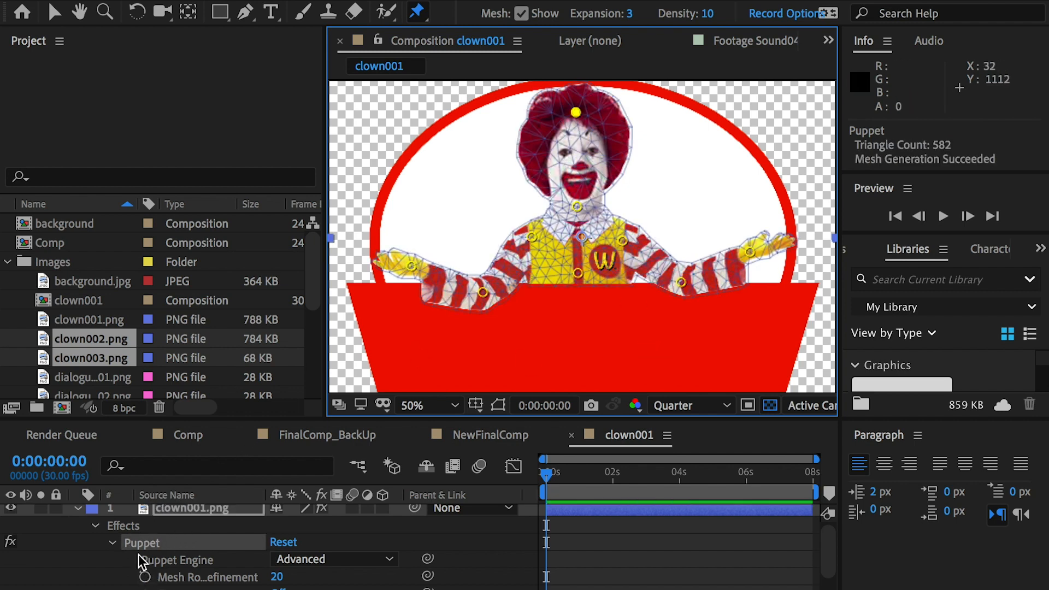
{"action": "scroll", "coordinate": [128, 578], "scroll_direction": "down", "scroll_amount": 3}
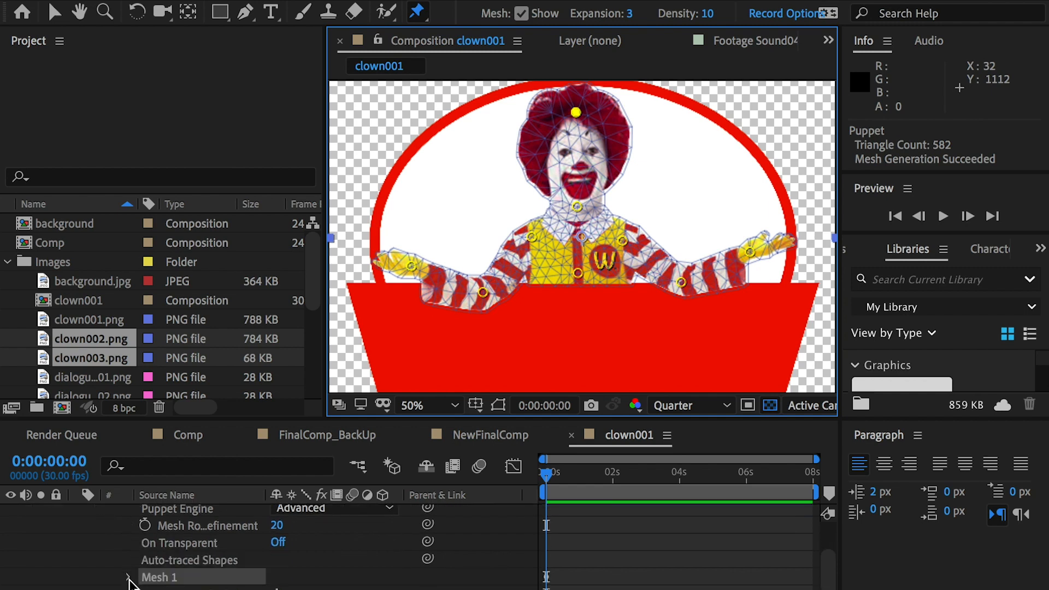
- Expand Mesh 1 and its Deform group in the clown001.png layer to list all puppet pins
{"action": "left_click", "coordinate": [129, 578]}
{"action": "scroll", "coordinate": [134, 574], "scroll_direction": "down", "scroll_amount": 4}
{"action": "left_click", "coordinate": [144, 543]}
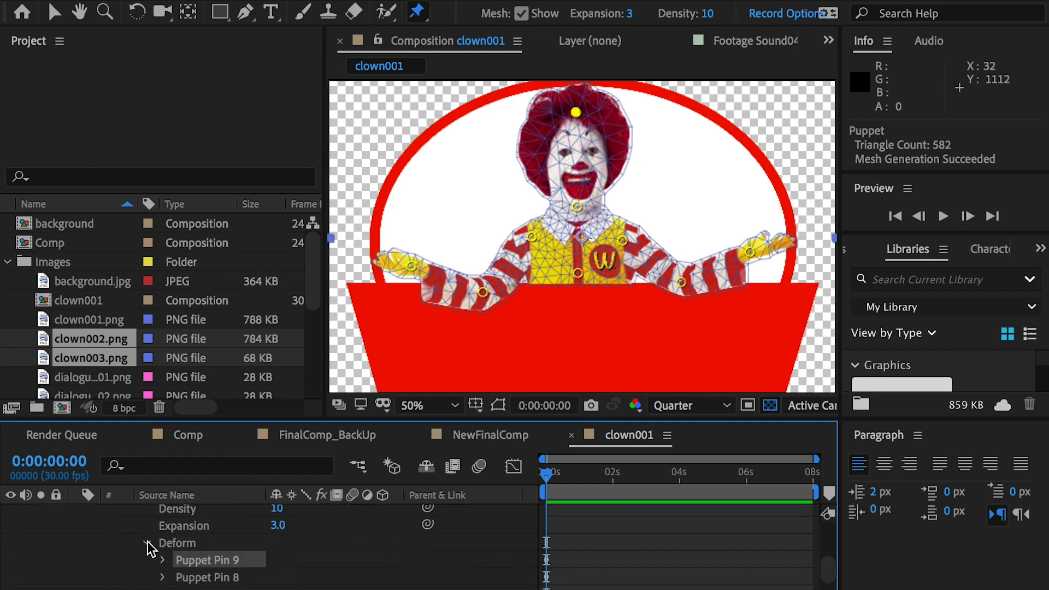
{"action": "scroll", "coordinate": [155, 565], "scroll_direction": "down", "scroll_amount": 2}
{"action": "scroll", "coordinate": [158, 566], "scroll_direction": "down", "scroll_amount": 6}
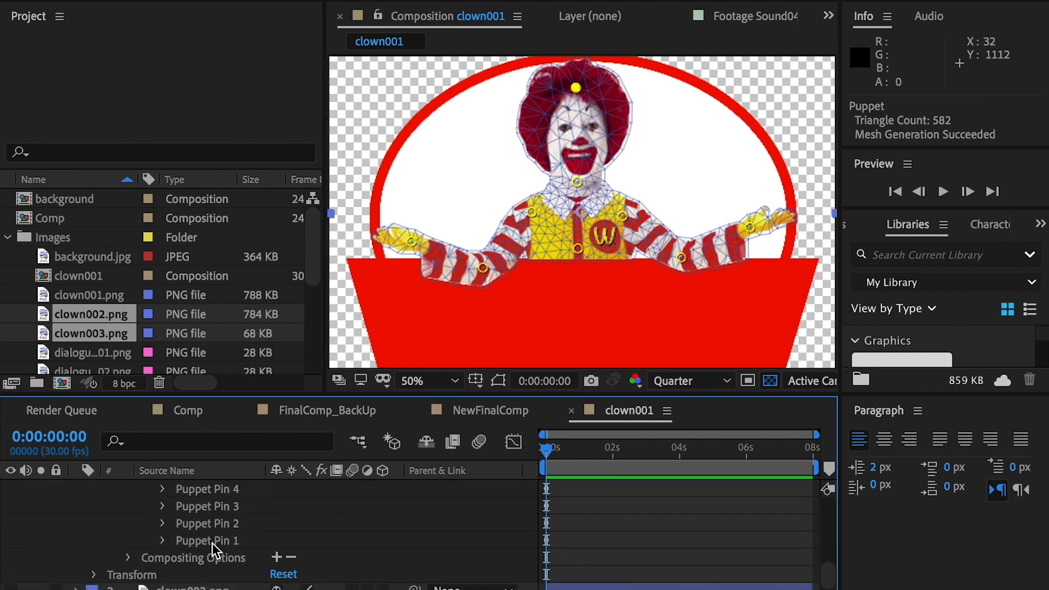
- Select Puppet Pins 2, 3, 5 and 6, the elbows and hands, and show their position properties
{"action": "left_click", "coordinate": [218, 507]}
{"action": "left_click", "coordinate": [216, 523], "text": "shift"}
{"action": "scroll", "coordinate": [219, 513], "scroll_direction": "up", "scroll_amount": 2}
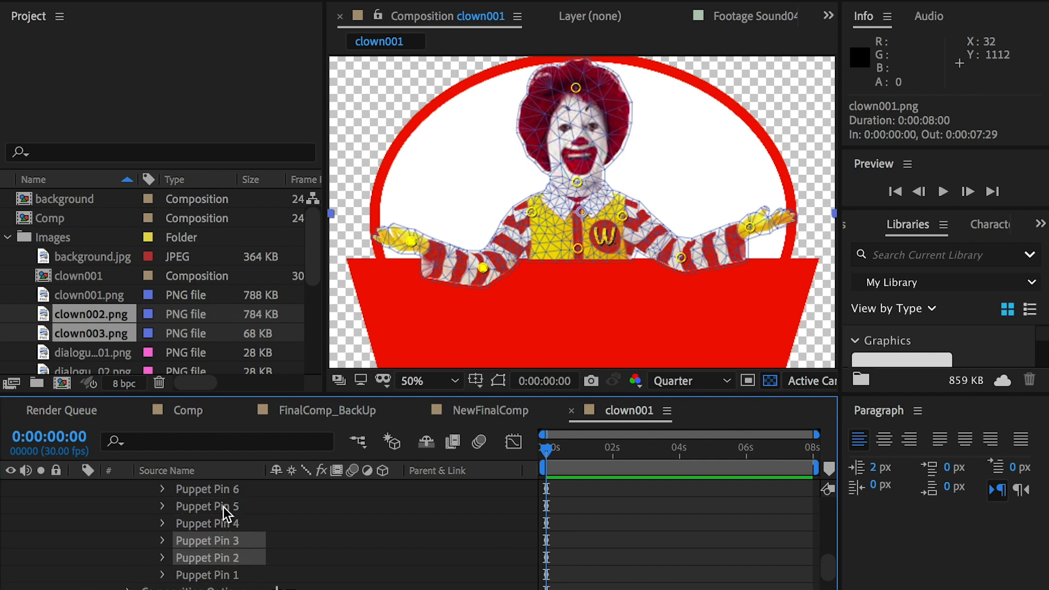
{"action": "left_click", "coordinate": [223, 502]}
{"action": "left_click", "coordinate": [223, 494]}
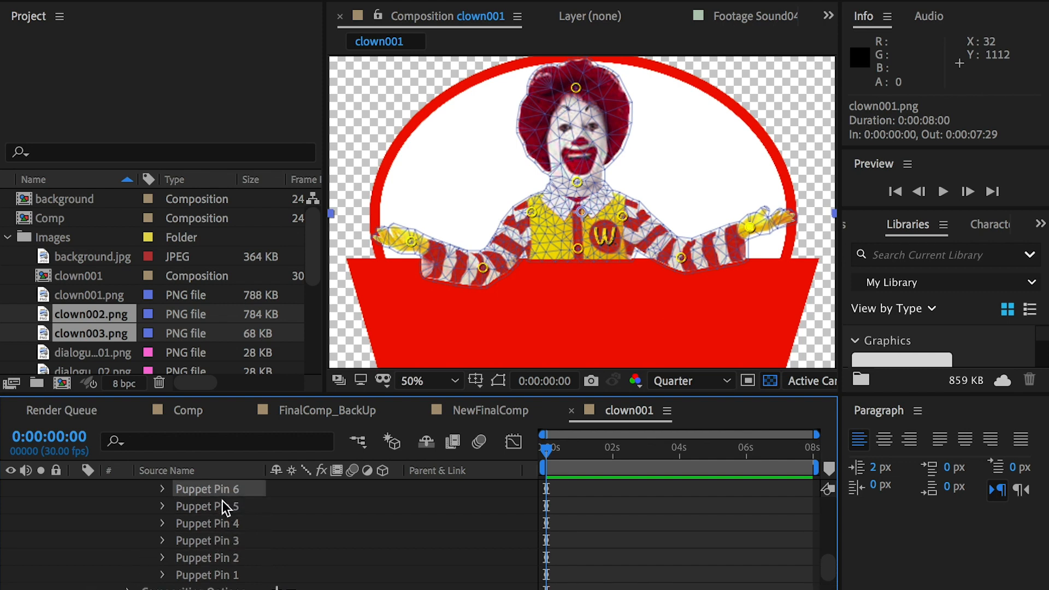
{"action": "left_click", "coordinate": [230, 541]}
{"action": "left_click", "coordinate": [227, 557], "text": "shift"}
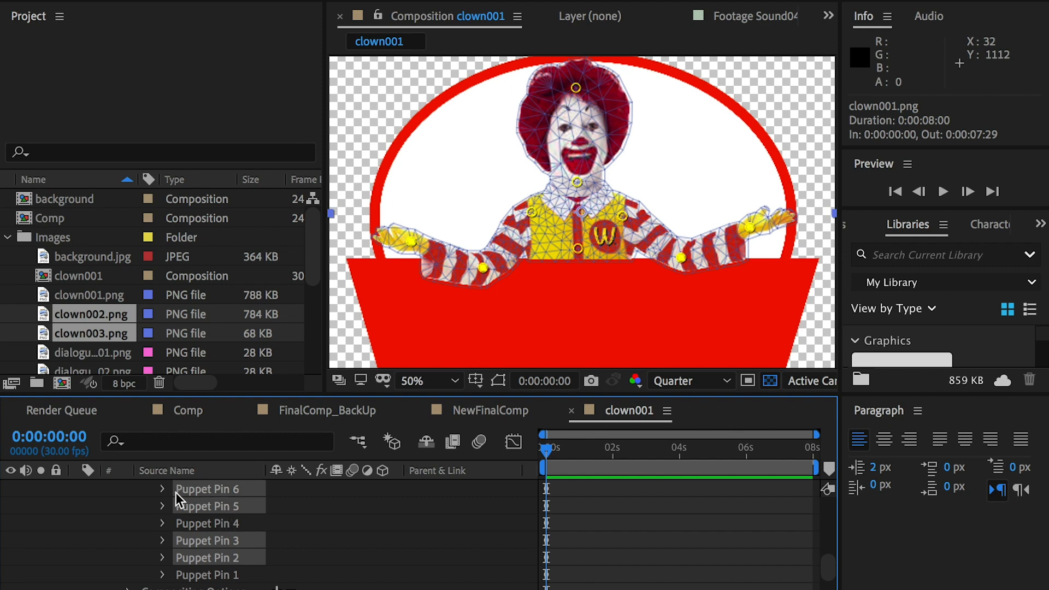
{"action": "left_click", "coordinate": [163, 488]}
{"action": "scroll", "coordinate": [182, 522], "scroll_direction": "down", "scroll_amount": 4}
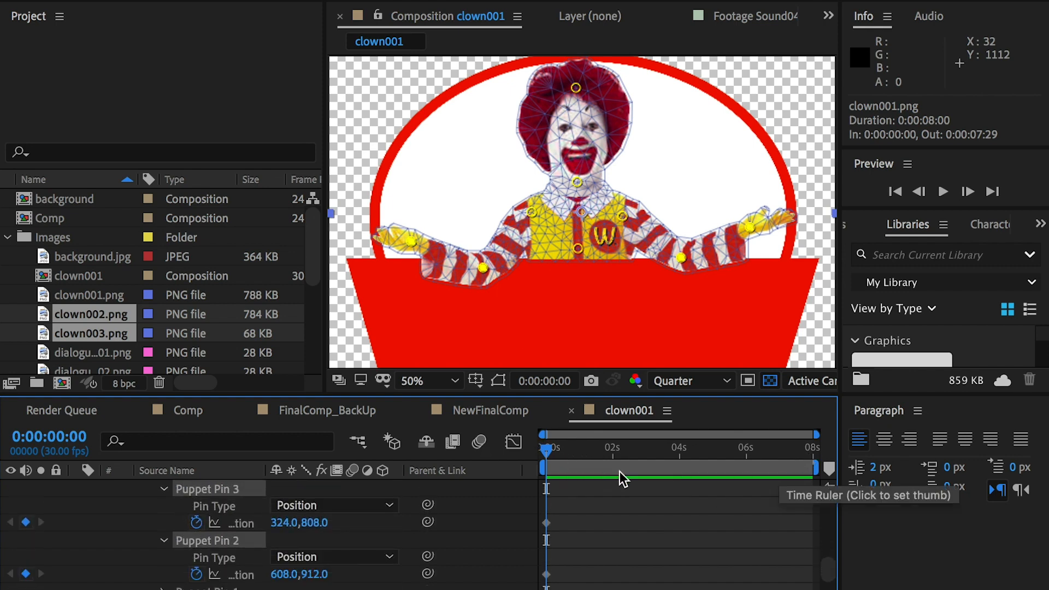
- At 0:00:01:00, raise the arm on the image's left, moving Puppet Pin 2 to about 588,748 and Puppet Pin 3 to about 384,564
{"action": "left_click_drag", "start_coordinate": [815, 435], "coordinate": [611, 435]}
{"action": "left_click_drag", "start_coordinate": [548, 450], "coordinate": [690, 458]}
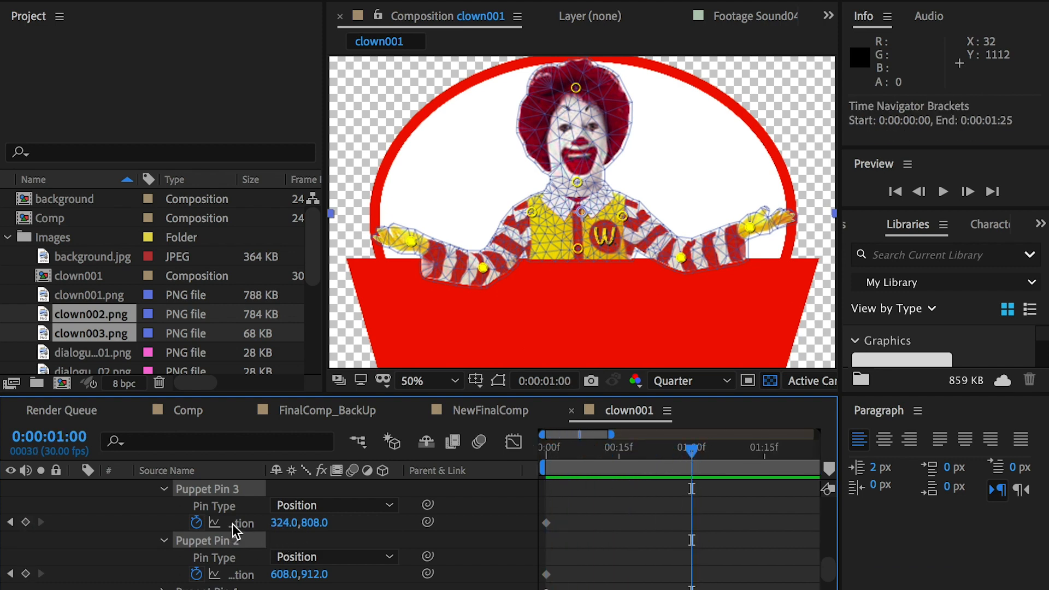
{"action": "scroll", "coordinate": [229, 520], "scroll_direction": "up", "scroll_amount": 1}
{"action": "scroll", "coordinate": [228, 518], "scroll_direction": "down", "scroll_amount": 2}
{"action": "left_click", "coordinate": [212, 525]}
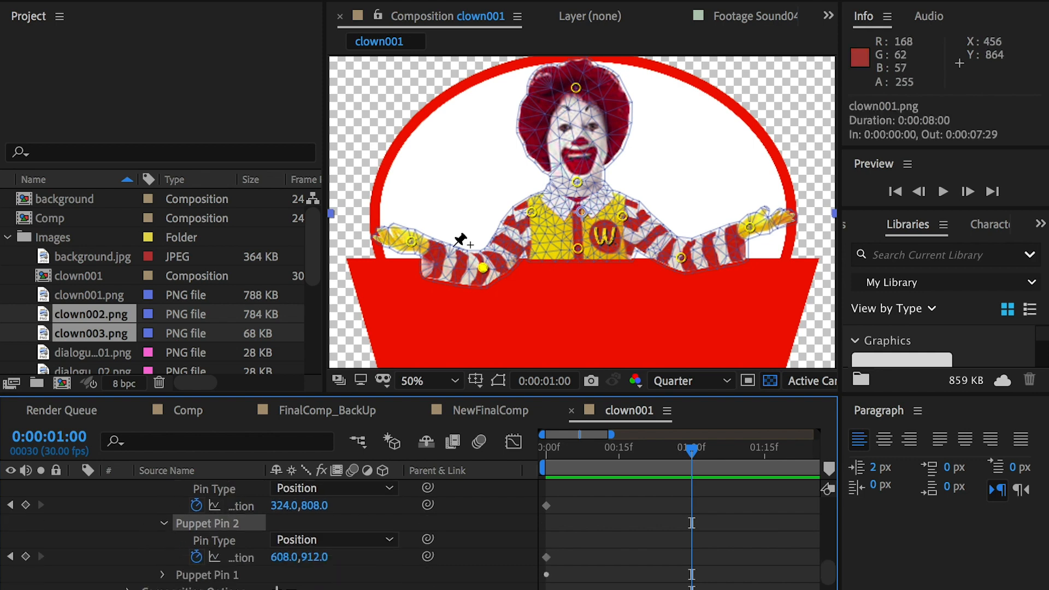
{"action": "left_click_drag", "start_coordinate": [484, 271], "coordinate": [481, 250]}
{"action": "left_click_drag", "start_coordinate": [409, 240], "coordinate": [414, 201]}
{"action": "left_click_drag", "start_coordinate": [478, 250], "coordinate": [475, 233]}
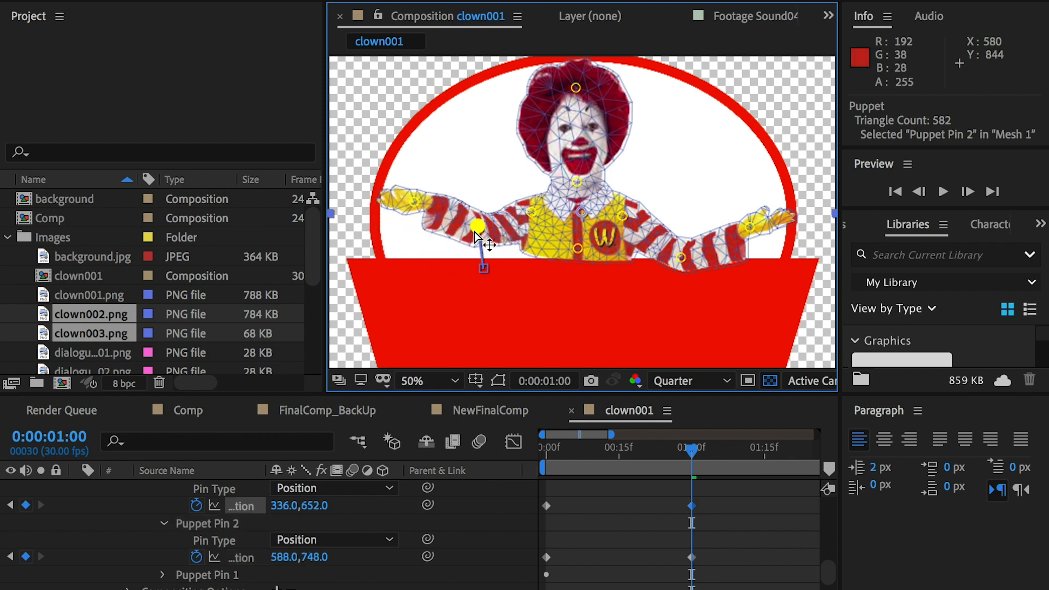
{"action": "left_click_drag", "start_coordinate": [414, 201], "coordinate": [426, 180]}
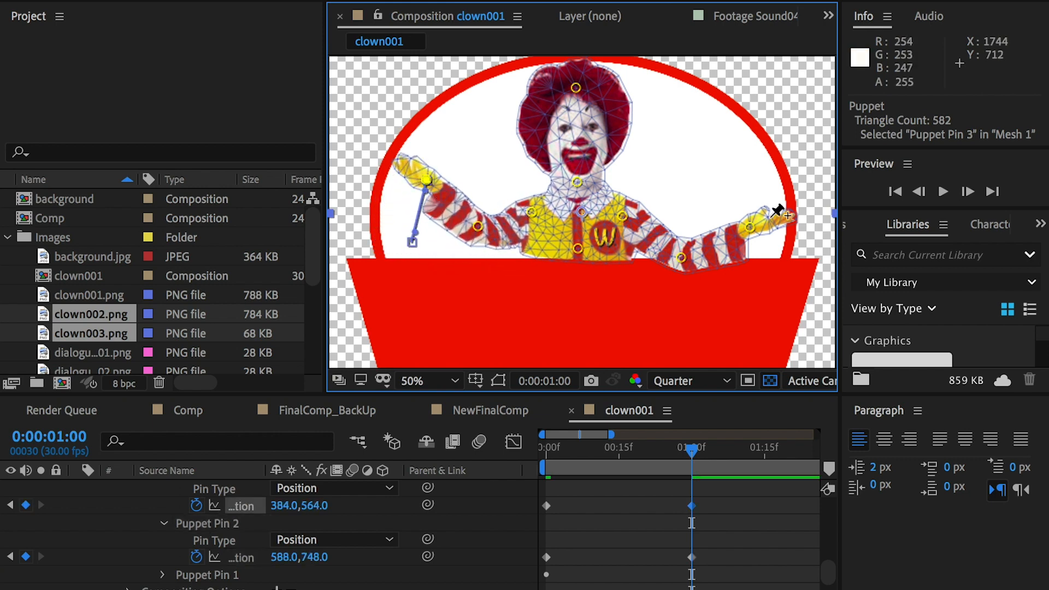
- At 0:00:01:00, raise the clown's other arm by its elbow pin to about 1424,748 and its hand pin, and preview the motion
{"action": "left_click_drag", "start_coordinate": [681, 258], "coordinate": [746, 175]}
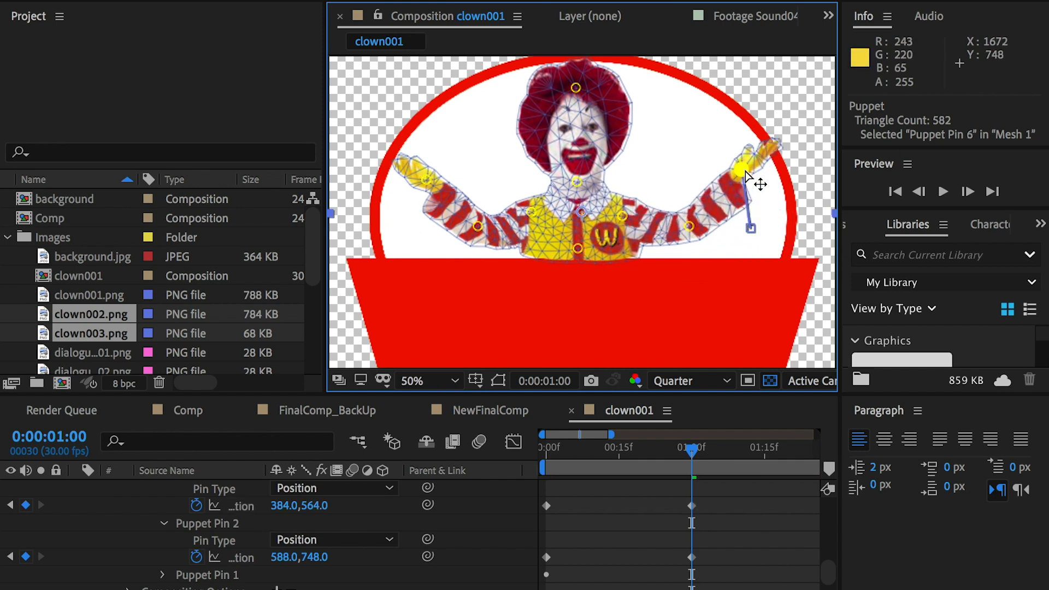
{"action": "key", "text": "space"}
{"action": "left_click", "coordinate": [706, 453]}
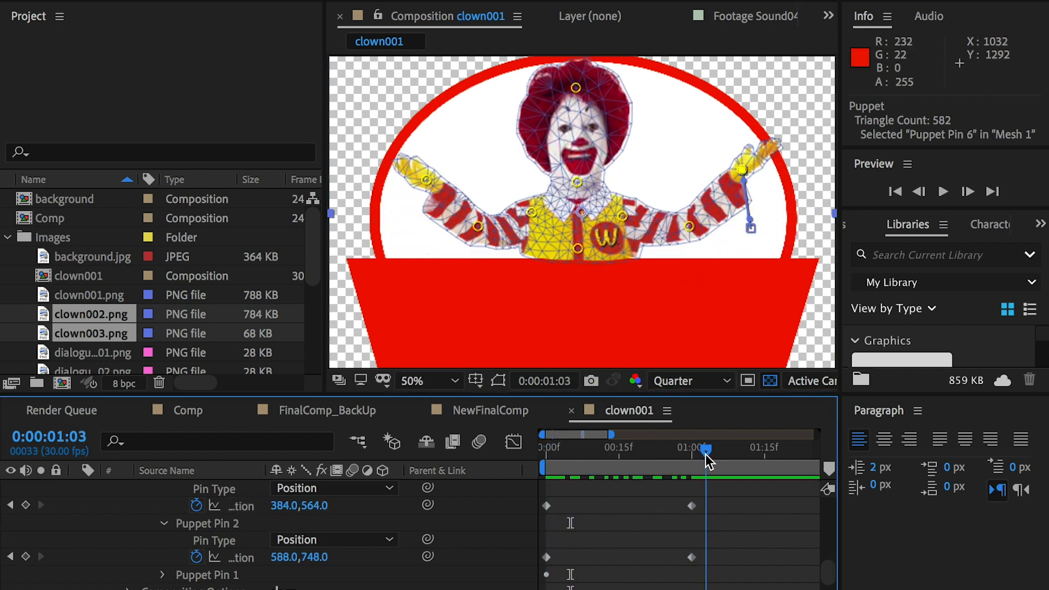
{"action": "left_click_drag", "start_coordinate": [706, 454], "coordinate": [734, 453]}
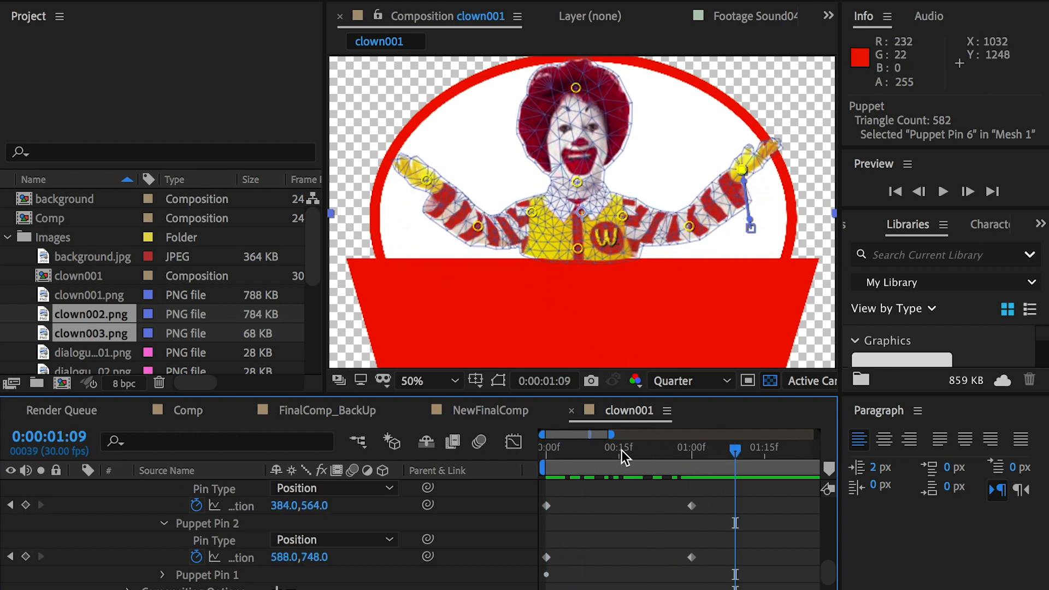
- At 0:00:00:00, add a puppet pin at each lower corner of the clown's torso
{"action": "left_click_drag", "start_coordinate": [621, 450], "coordinate": [545, 453]}
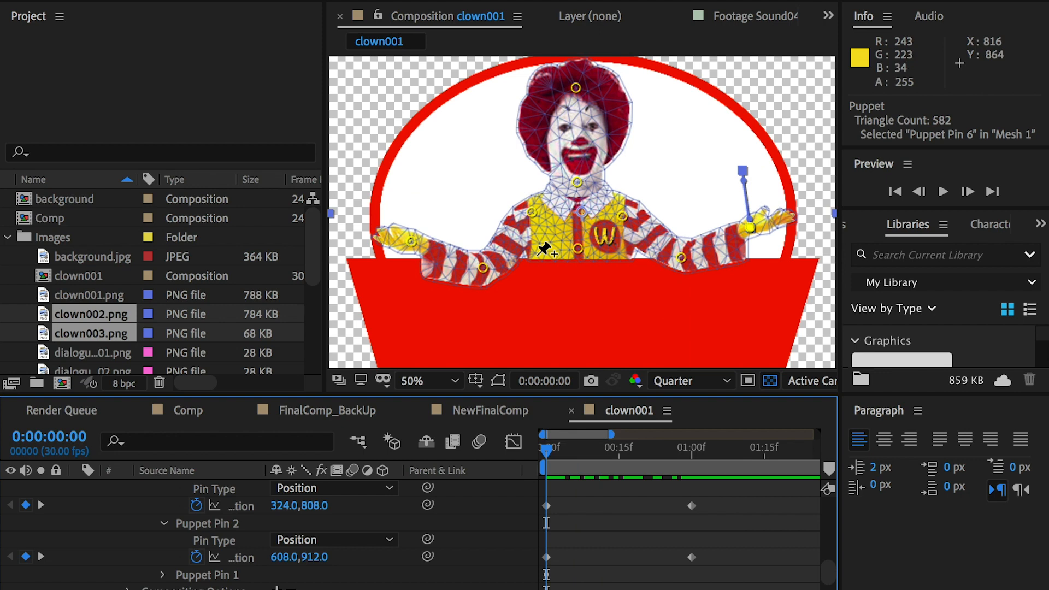
{"action": "left_click", "coordinate": [537, 254]}
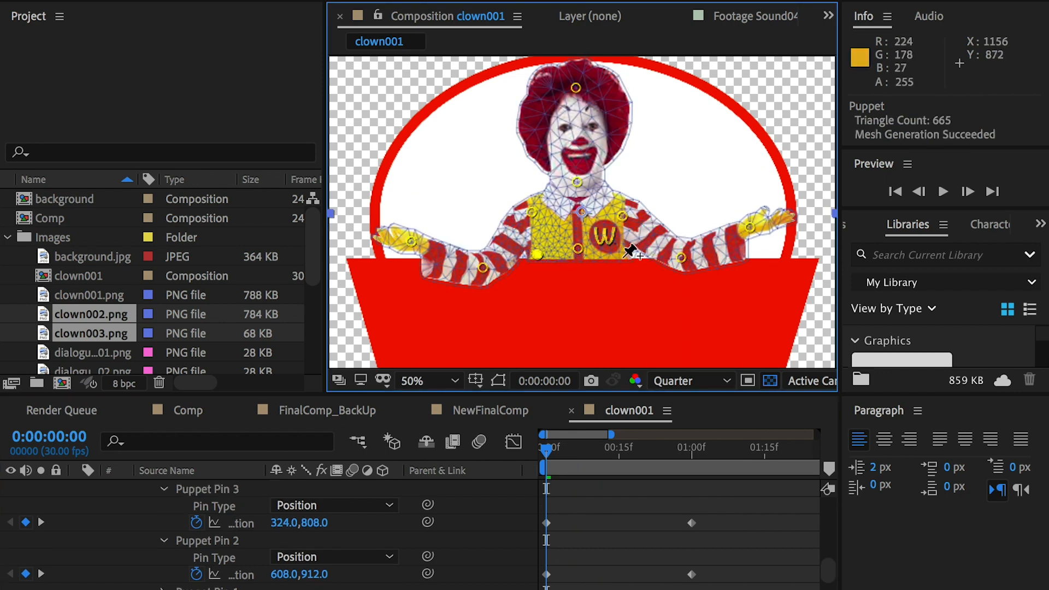
{"action": "left_click", "coordinate": [623, 255]}
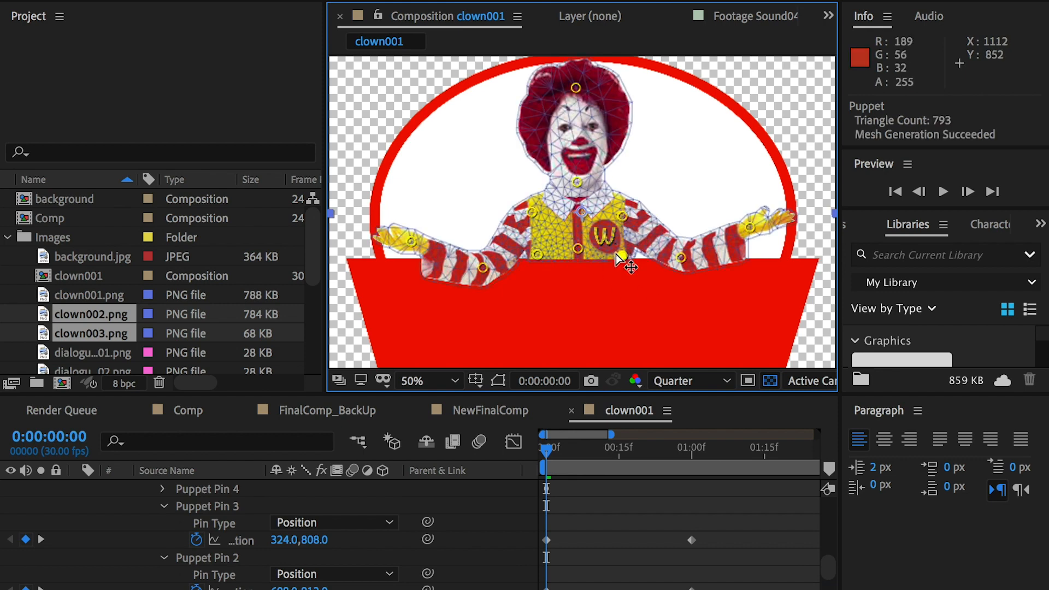
- Duplicate the first two position keyframes of Puppet Pins 5 and 3 at 0:00:02:00
{"action": "left_click_drag", "start_coordinate": [585, 470], "coordinate": [696, 457]}
{"action": "left_click_drag", "start_coordinate": [611, 434], "coordinate": [709, 434]}
{"action": "scroll", "coordinate": [677, 447], "scroll_direction": "up", "scroll_amount": 1}
{"action": "left_click_drag", "start_coordinate": [658, 455], "coordinate": [657, 458]}
{"action": "scroll", "coordinate": [633, 492], "scroll_direction": "up", "scroll_amount": 1}
{"action": "left_click_drag", "start_coordinate": [626, 498], "coordinate": [543, 516]}
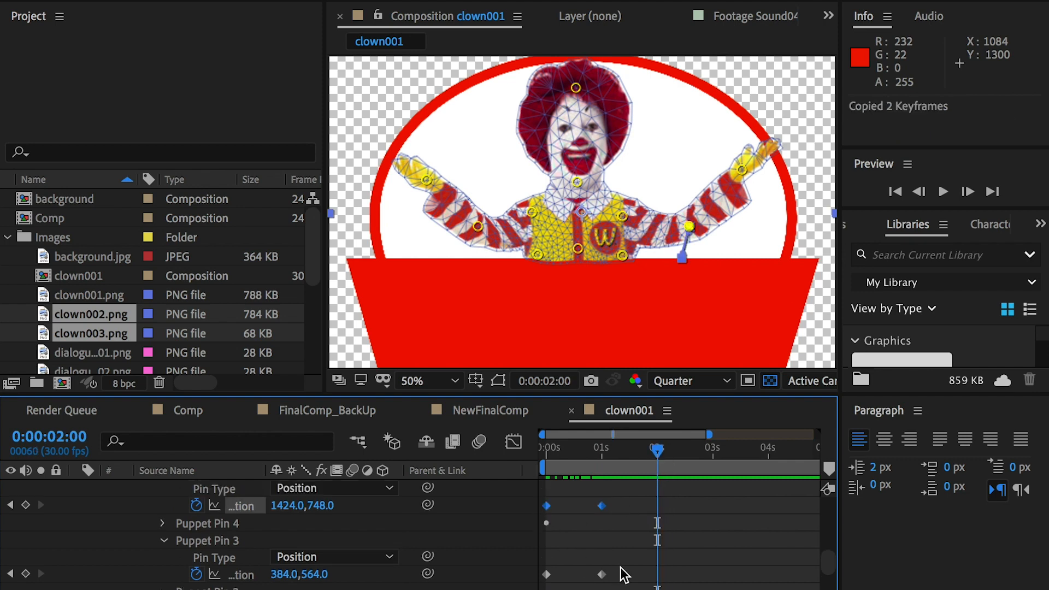
{"action": "key", "text": "super+v"}
{"action": "left_click_drag", "start_coordinate": [540, 581], "coordinate": [623, 568]}
{"action": "key", "text": "super+c"}
{"action": "key", "text": "super+v"}
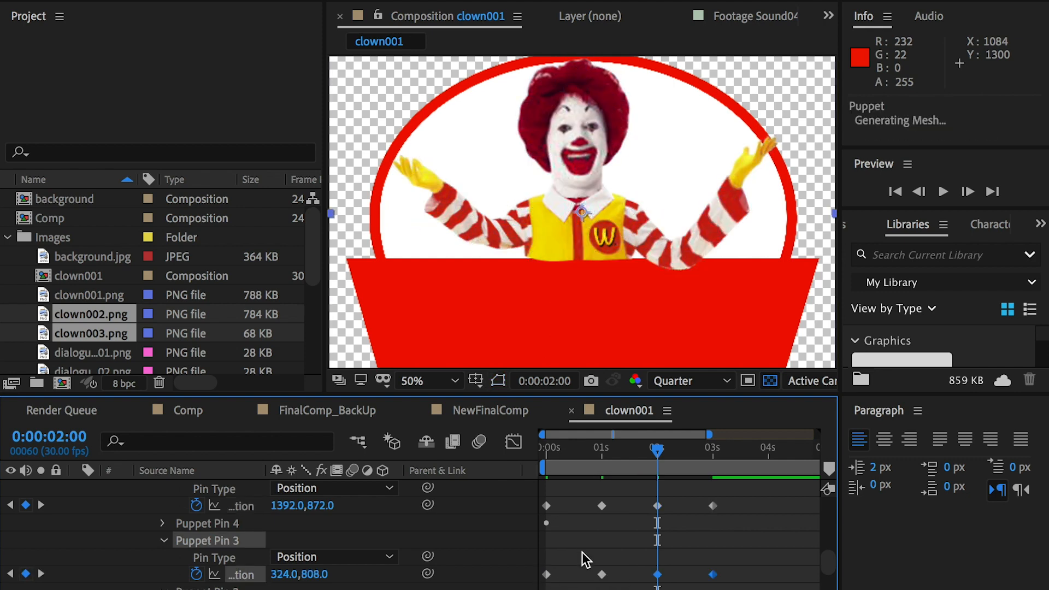
- Duplicate the first two position keyframes of Puppet Pins 2 and 6 at 0:00:02:00
{"action": "scroll", "coordinate": [581, 551], "scroll_direction": "down", "scroll_amount": 3}
{"action": "left_click_drag", "start_coordinate": [618, 519], "coordinate": [542, 532]}
{"action": "key", "text": "super+c"}
{"action": "key", "text": "super+v"}
{"action": "scroll", "coordinate": [580, 549], "scroll_direction": "up", "scroll_amount": 6}
{"action": "left_click_drag", "start_coordinate": [618, 533], "coordinate": [540, 541]}
{"action": "key", "text": "super+c"}
{"action": "key", "text": "super+v"}
- Duplicate the four position keyframes of Puppet Pins 6 and 5 at 0:00:04:00
{"action": "left_click_drag", "start_coordinate": [560, 454], "coordinate": [767, 466]}
{"action": "key", "text": "minus"}
{"action": "left_click_drag", "start_coordinate": [702, 531], "coordinate": [544, 542]}
{"action": "key", "text": "super+c"}
{"action": "key", "text": "super+v"}
{"action": "scroll", "coordinate": [658, 532], "scroll_direction": "down", "scroll_amount": 3}
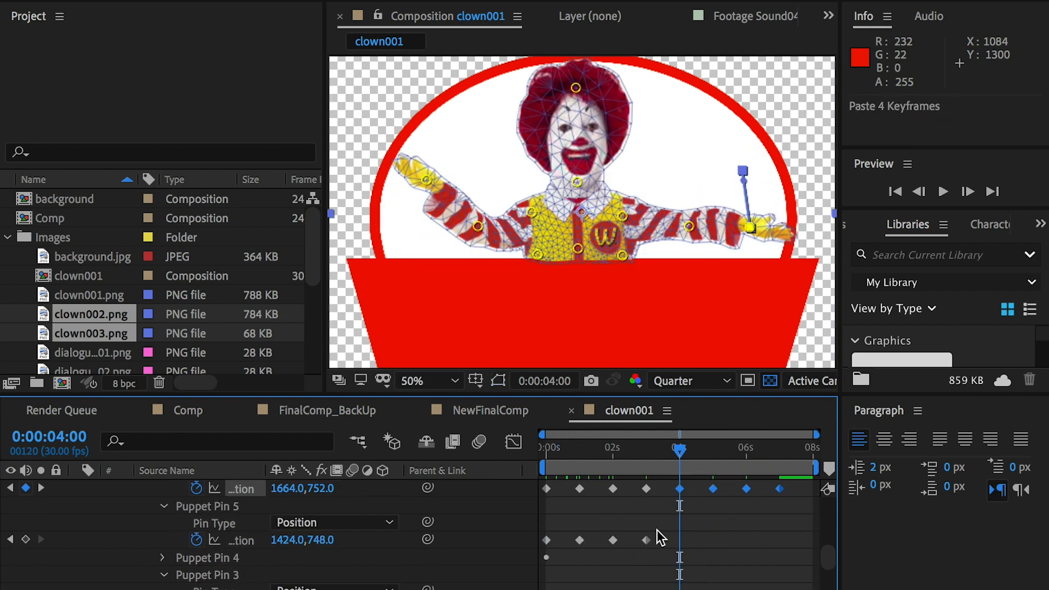
{"action": "key", "text": "super+c"}
{"action": "key", "text": "super+v"}
{"action": "left_click_drag", "start_coordinate": [658, 531], "coordinate": [542, 545]}
- Duplicate the four position keyframes of Puppet Pins 2 and 3 at 0:00:04:00
{"action": "scroll", "coordinate": [631, 555], "scroll_direction": "down", "scroll_amount": 3}
{"action": "key", "text": "super+c"}
{"action": "key", "text": "super+v"}
{"action": "left_click_drag", "start_coordinate": [655, 497], "coordinate": [541, 483]}
{"action": "key", "text": "super+c"}
{"action": "key", "text": "super+v"}
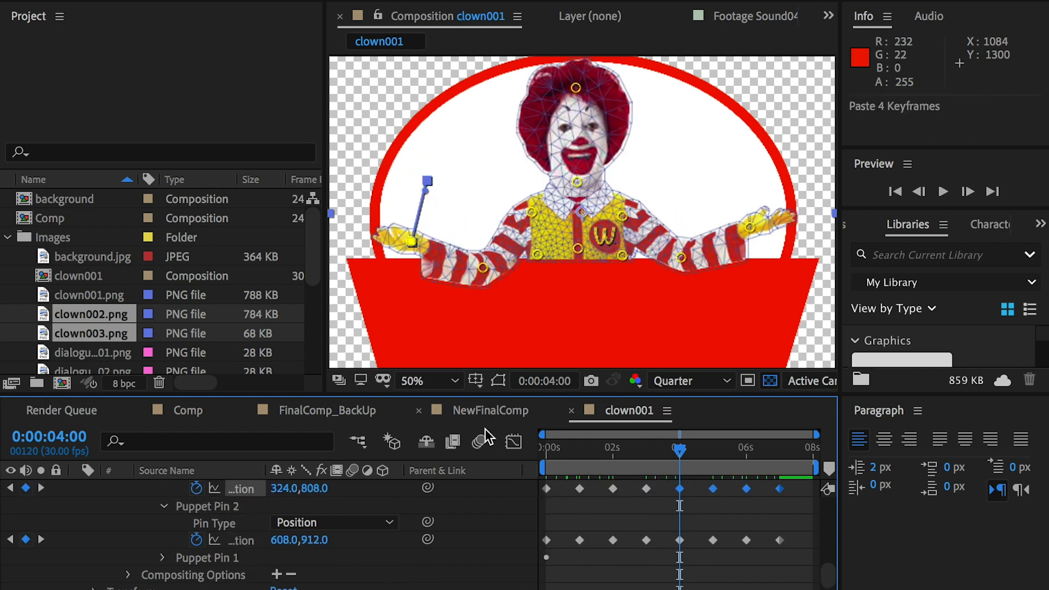
- Collapse the clown001.png layer's properties and make the clown002.png layer visible
{"action": "scroll", "coordinate": [144, 524], "scroll_direction": "up", "scroll_amount": 10}
{"action": "left_click", "coordinate": [81, 488]}
{"action": "left_click", "coordinate": [10, 488]}
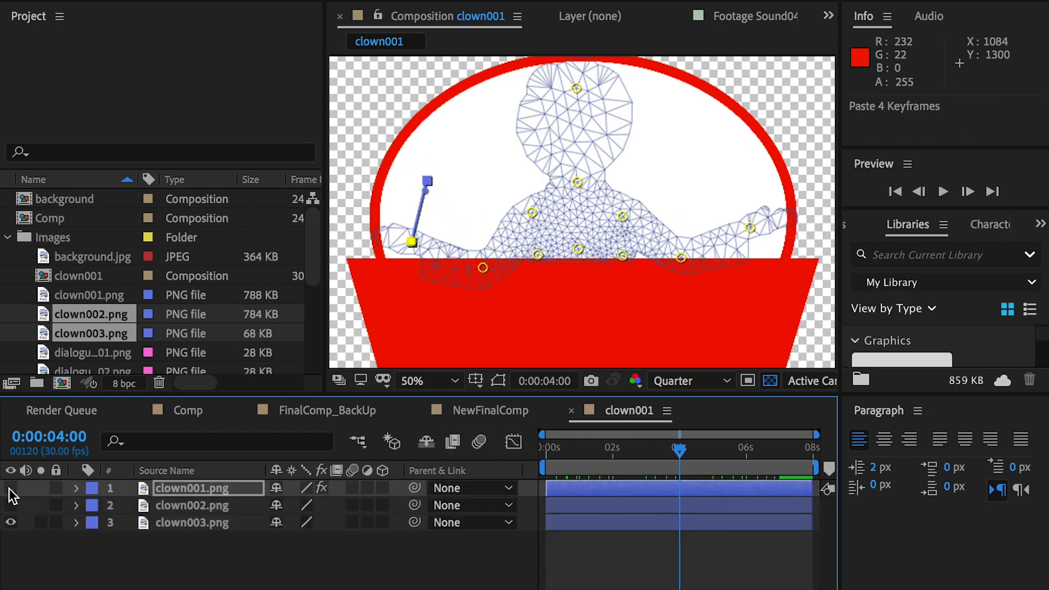
{"action": "left_click", "coordinate": [10, 488]}
{"action": "left_click", "coordinate": [10, 505]}
- Add Opacity keyframes to the clown001.png and clown002.png layers at 0:00:03:00 and 0:00:03:05
{"action": "left_click", "coordinate": [192, 506]}
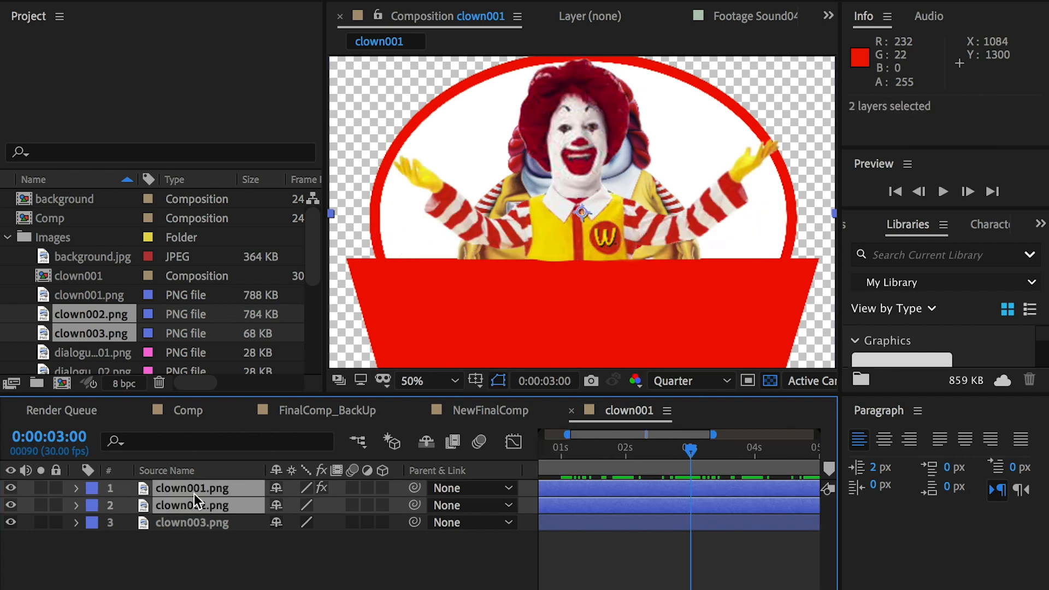
{"action": "key", "text": "t"}
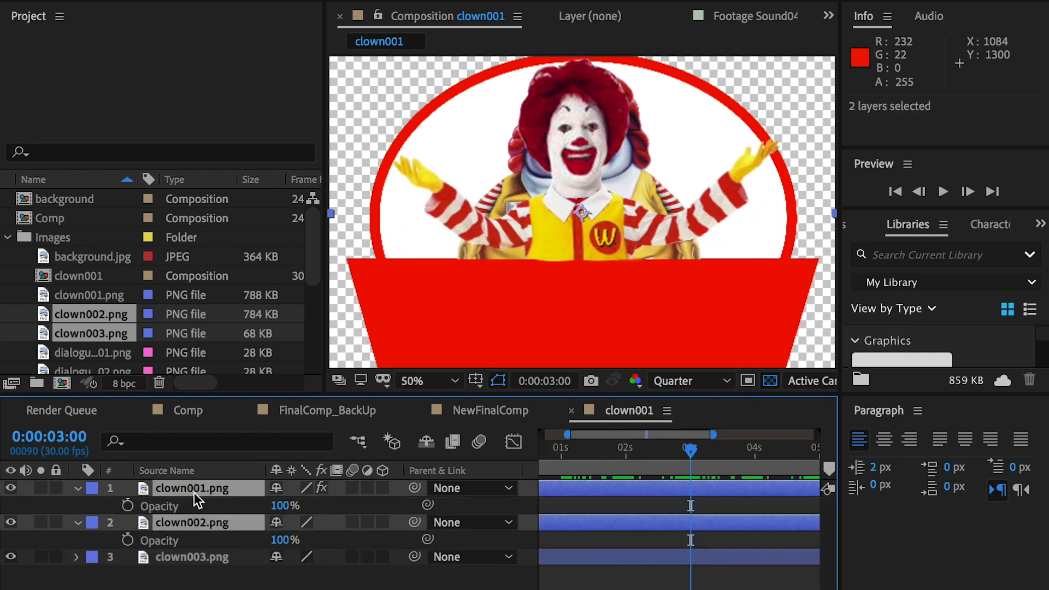
{"action": "left_click", "coordinate": [128, 506]}
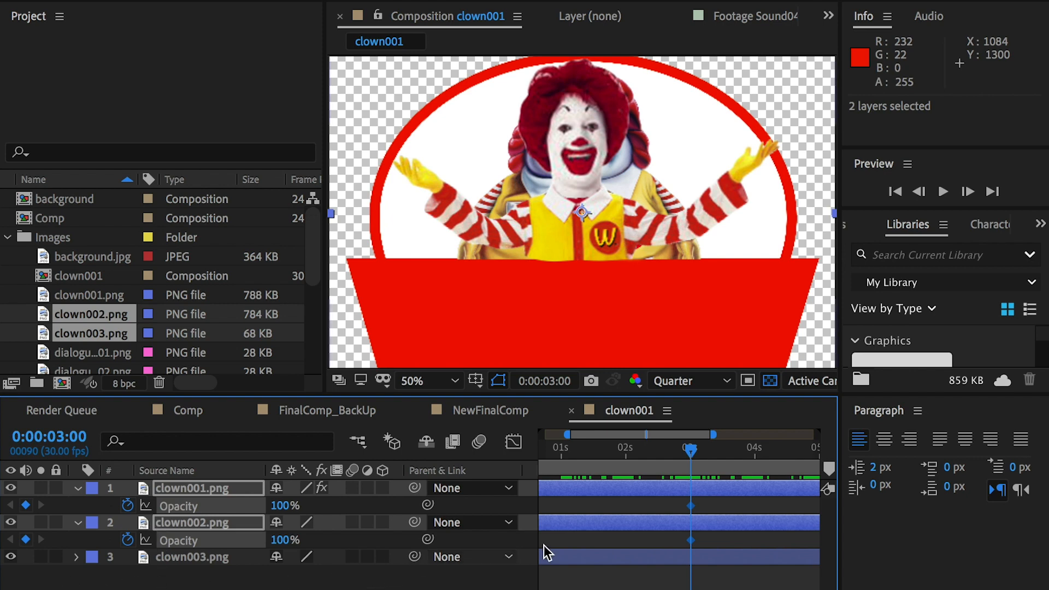
{"action": "left_click_drag", "start_coordinate": [562, 435], "coordinate": [650, 434]}
{"action": "left_click", "coordinate": [690, 447]}
{"action": "key", "text": "equal"}
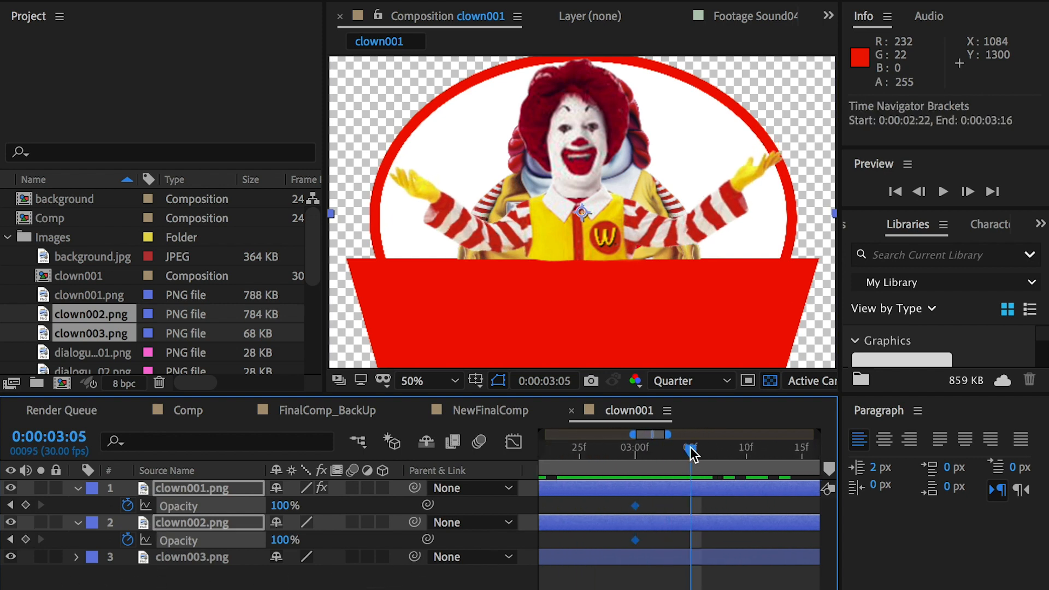
{"action": "left_click", "coordinate": [10, 505]}
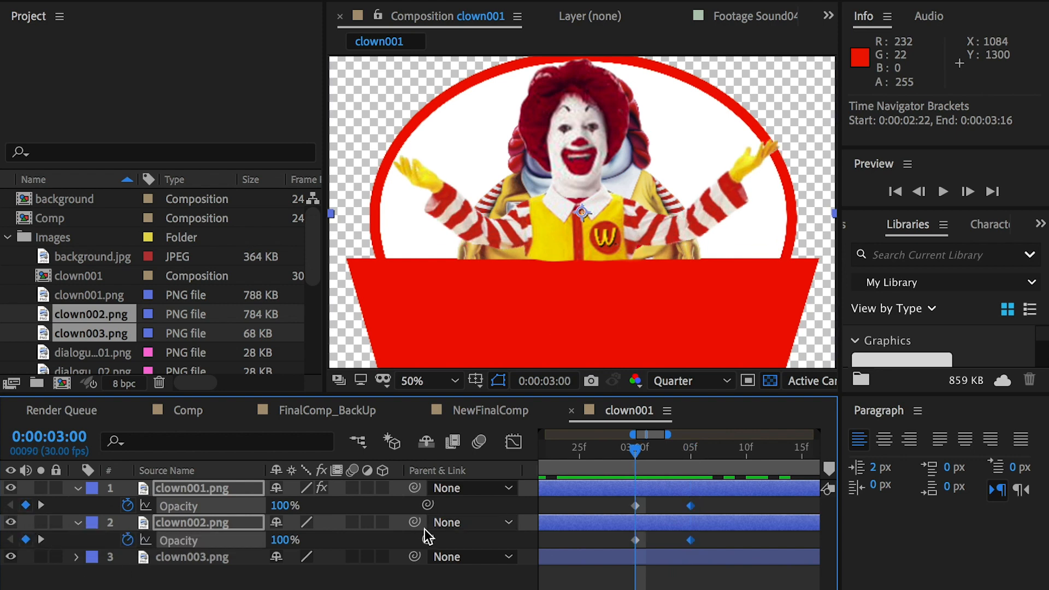
- Set clown002.png's opacity to 0% at 0:00:03:00 and clown001.png's opacity to 0% at 0:00:03:05
{"action": "left_click", "coordinate": [250, 576]}
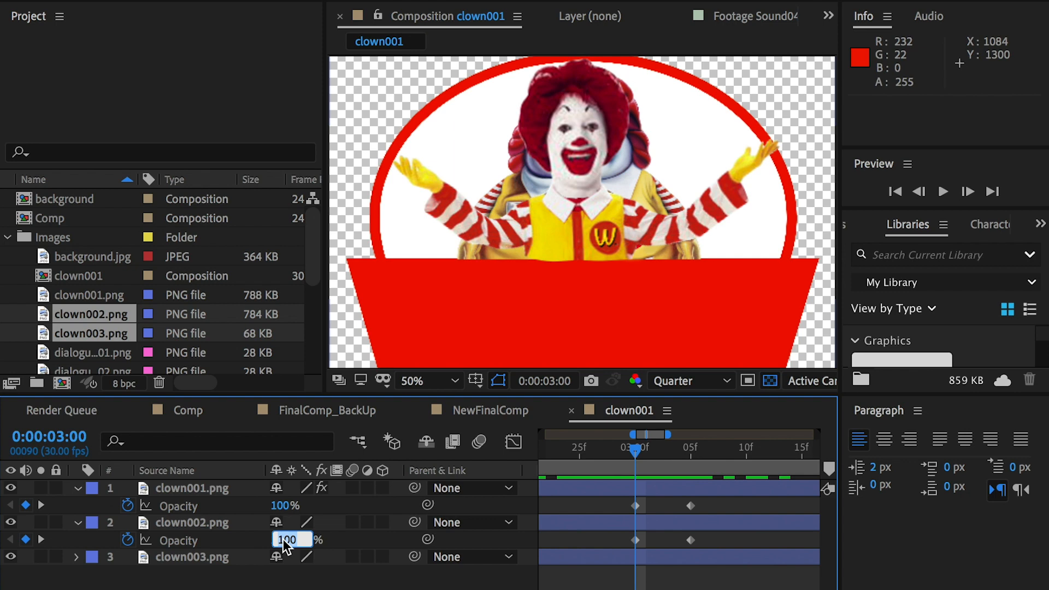
{"action": "key", "text": "Return"}
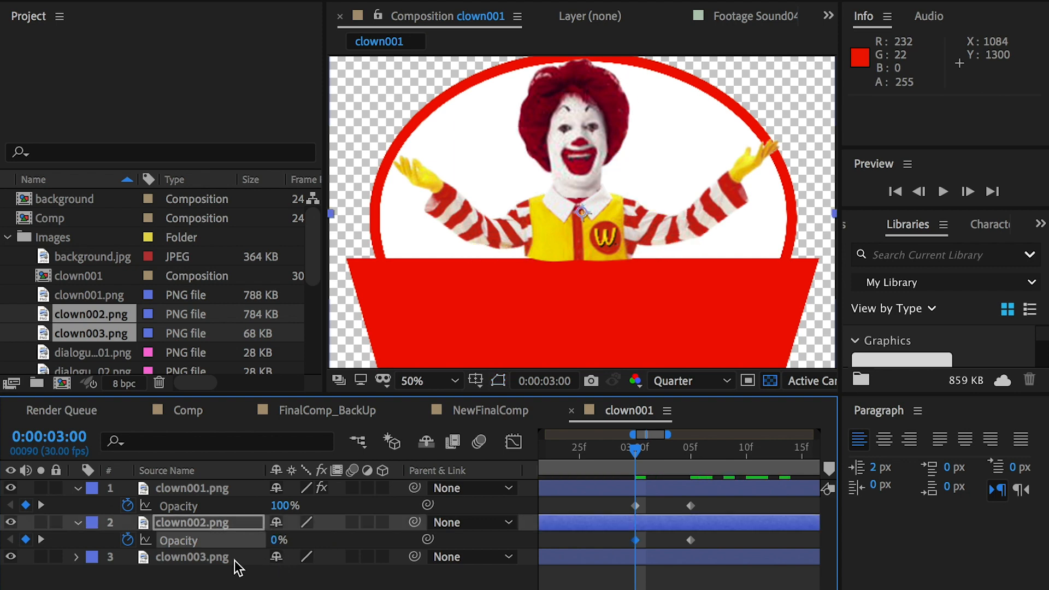
{"action": "left_click", "coordinate": [42, 506]}
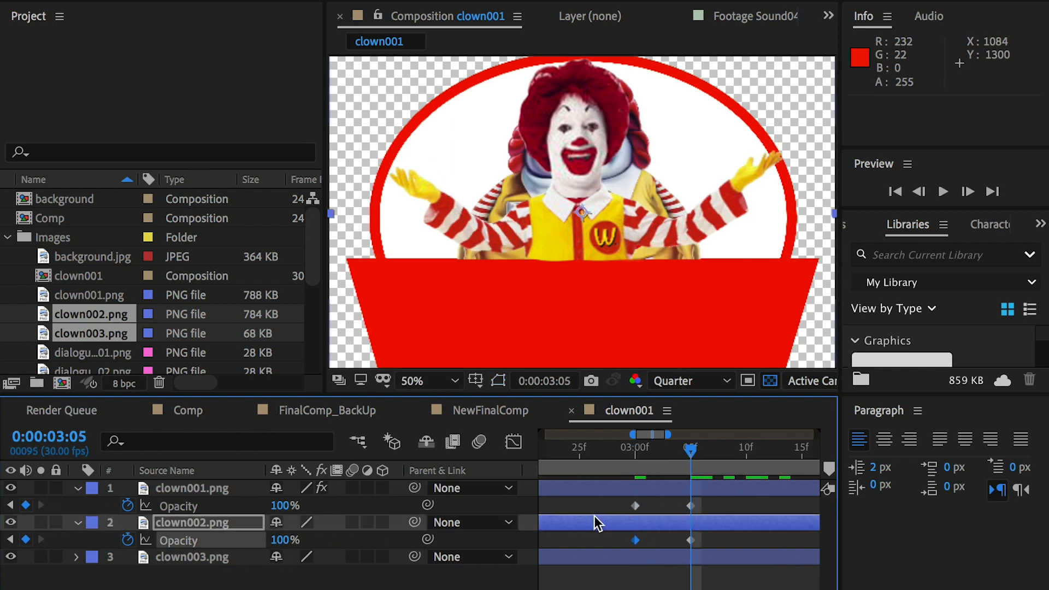
{"action": "left_click", "coordinate": [278, 505]}
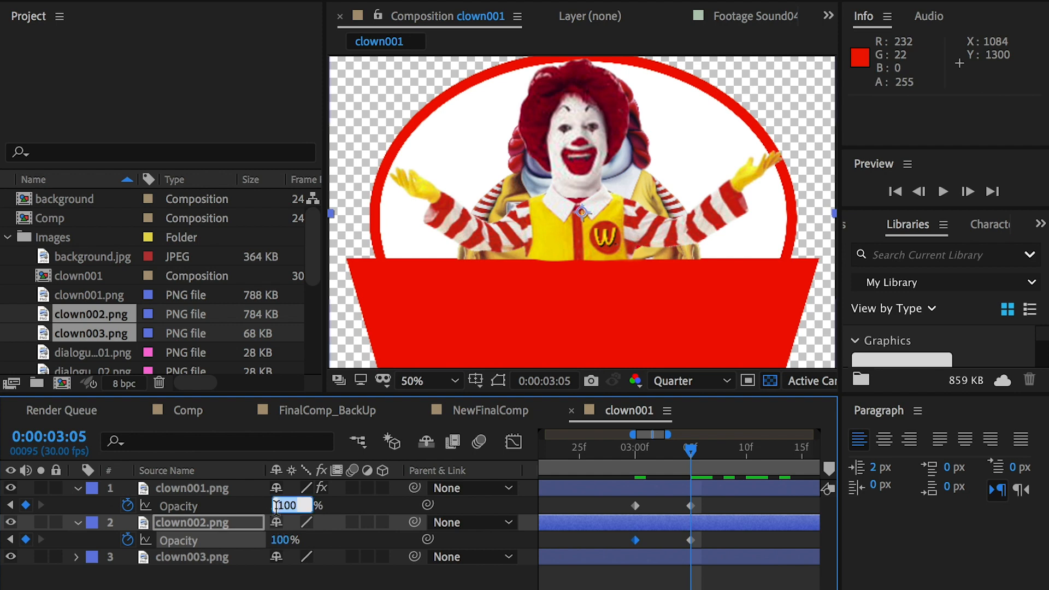
{"action": "key", "text": "Return"}
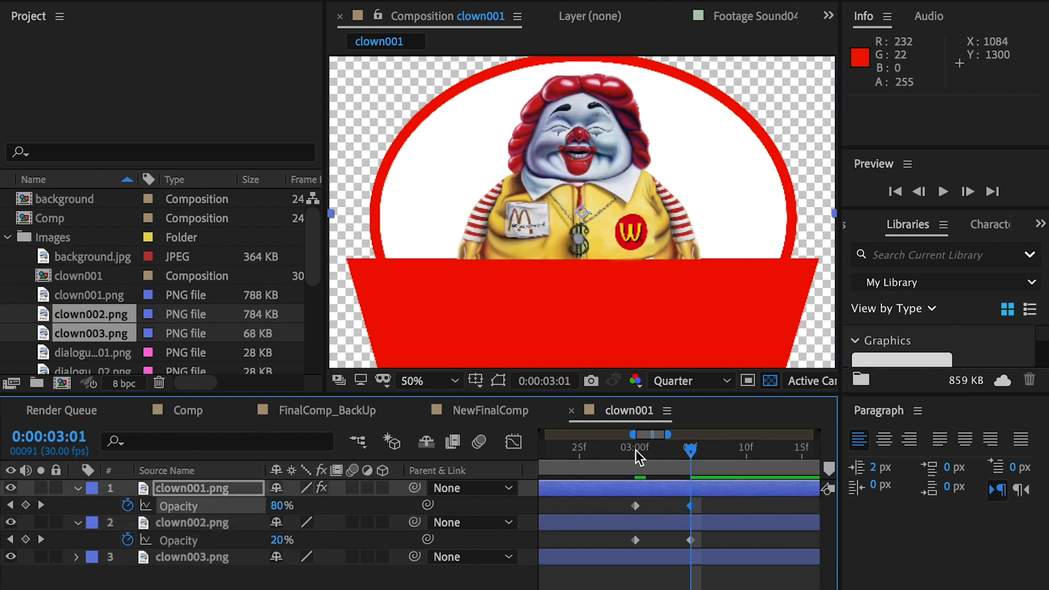
- Preview the crossfade between the two clowns from 0:00:03:00, and switch to the NewFinalComp composition
{"action": "left_click_drag", "start_coordinate": [635, 450], "coordinate": [611, 450]}
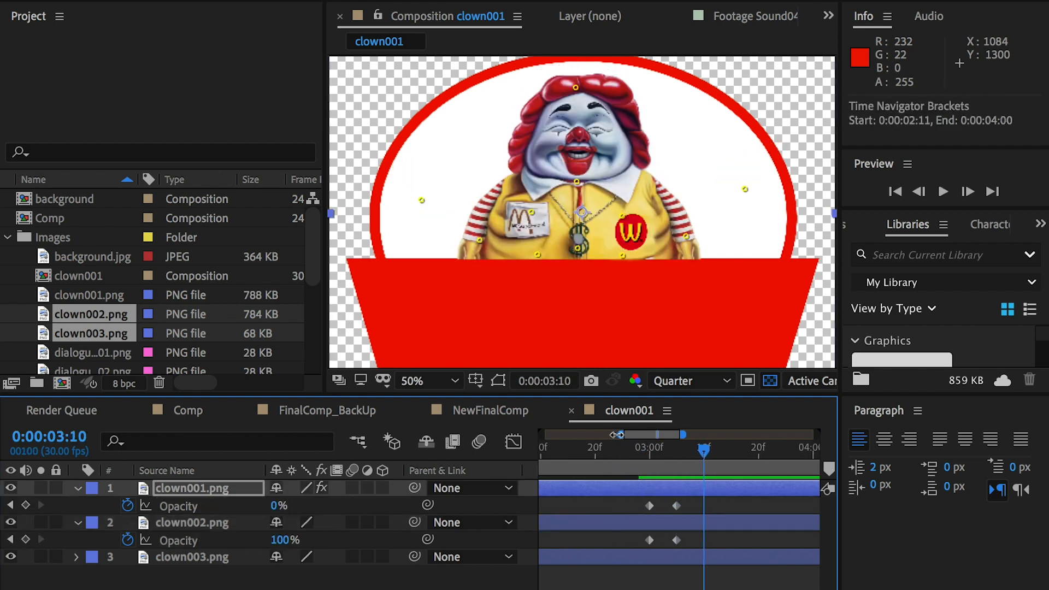
{"action": "left_click_drag", "start_coordinate": [616, 434], "coordinate": [599, 434]}
{"action": "left_click", "coordinate": [695, 449]}
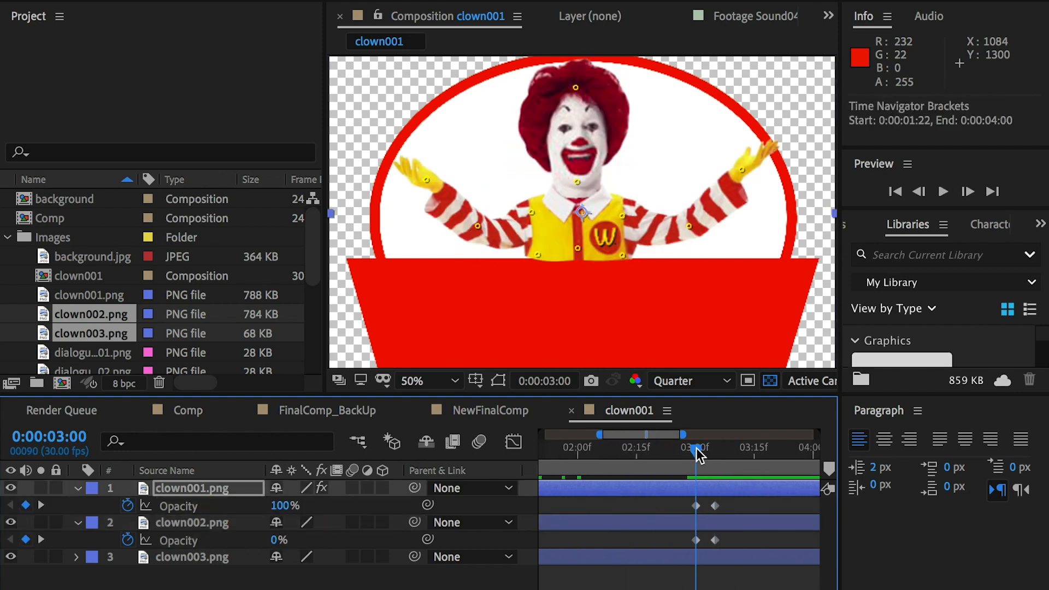
{"action": "key", "text": "space"}
{"action": "key", "text": "space"}
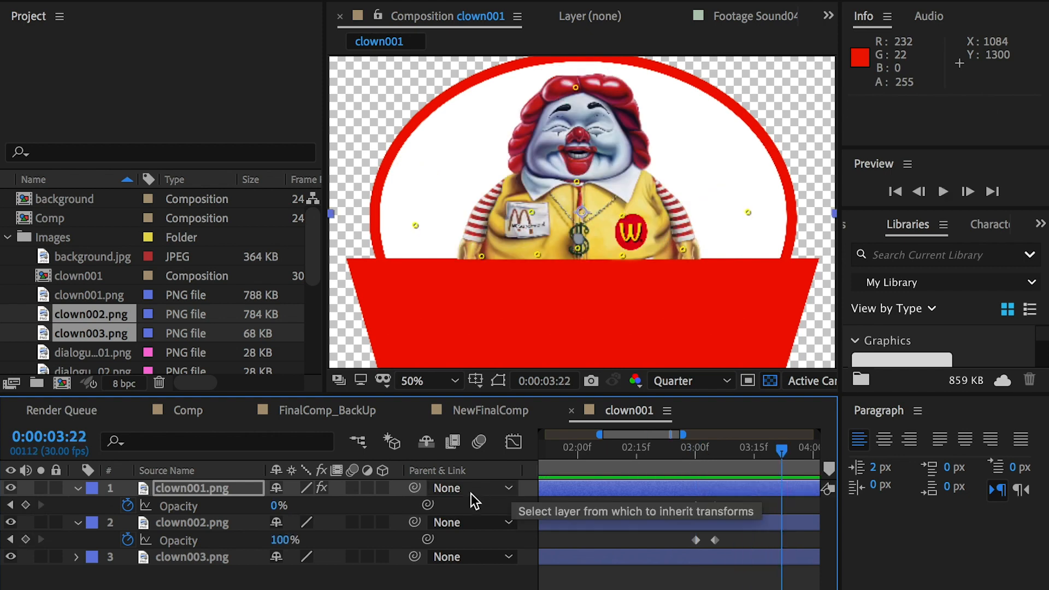
{"action": "left_click", "coordinate": [497, 409]}
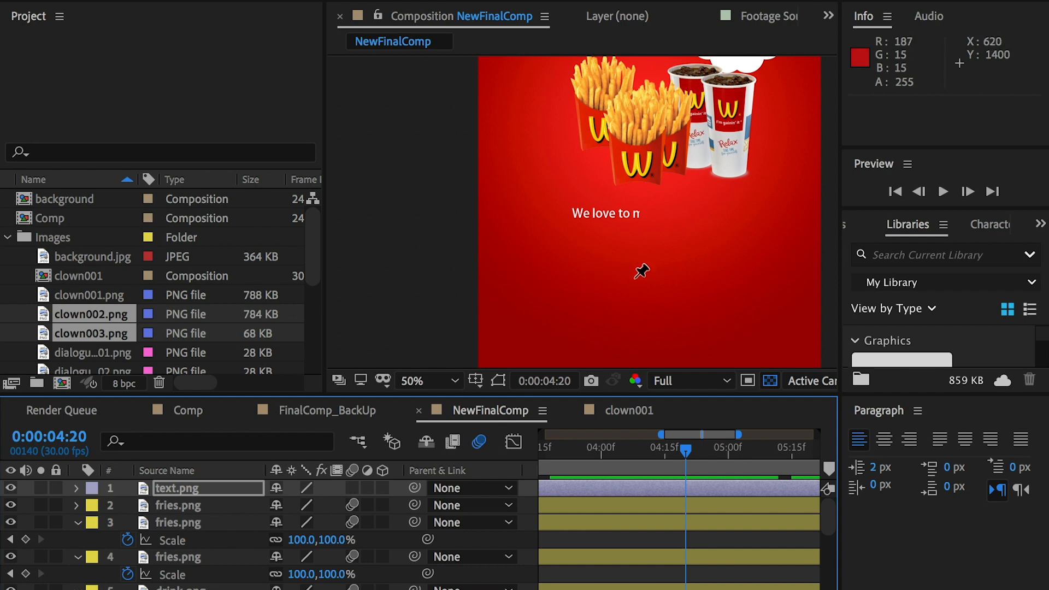
- Add the clown001 composition as the topmost layer, scale it to 31%, place it below the slogan, and move its anchor point to its base
{"action": "left_click_drag", "start_coordinate": [77, 281], "coordinate": [176, 490]}
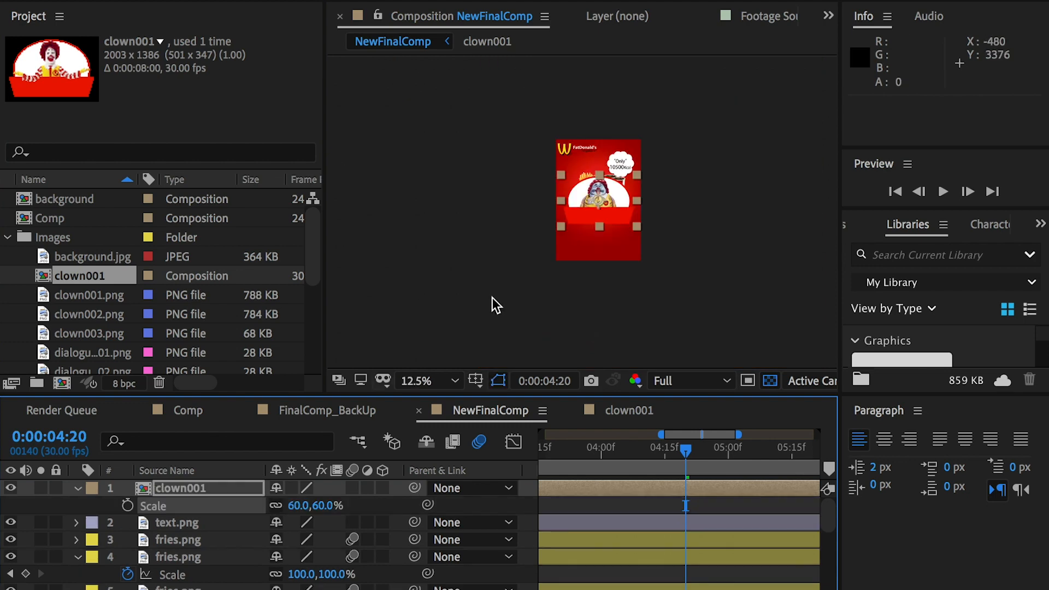
{"action": "left_click_drag", "start_coordinate": [614, 210], "coordinate": [611, 248]}
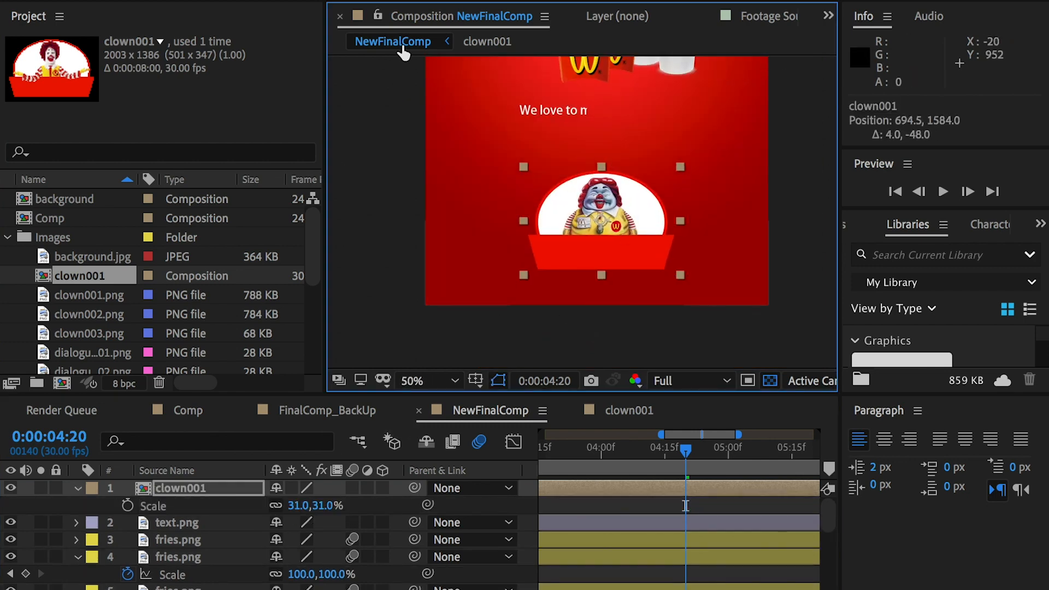
{"action": "left_click_drag", "start_coordinate": [600, 221], "coordinate": [602, 276]}
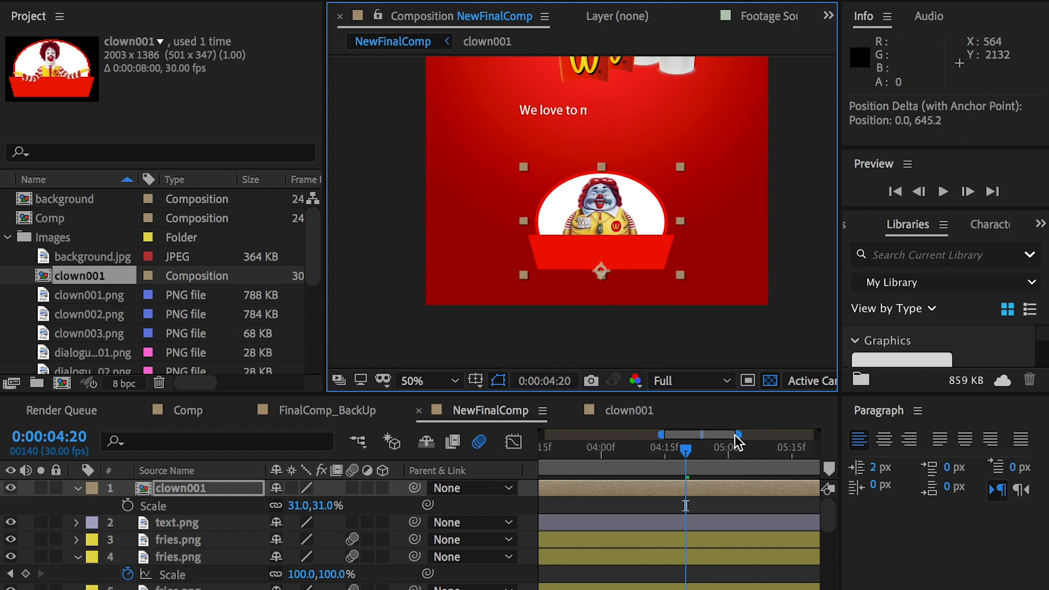
- Add Scale keyframes to the clown001 layer at 0:00:05:16, once the slogan is fully shown, and at 0:00:05:22
{"action": "left_click_drag", "start_coordinate": [736, 436], "coordinate": [831, 431]}
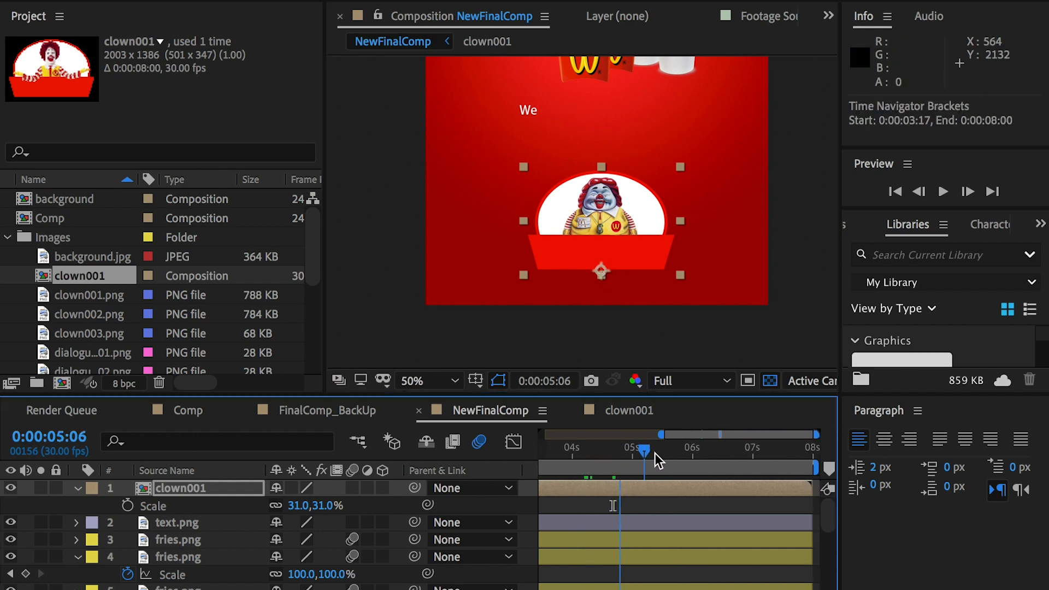
{"action": "mouse_move", "coordinate": [655, 453]}
{"action": "left_mouse_down"}
{"action": "mouse_move", "coordinate": [683, 457]}
{"action": "mouse_move", "coordinate": [626, 455]}
{"action": "mouse_move", "coordinate": [664, 455]}
{"action": "left_mouse_up"}
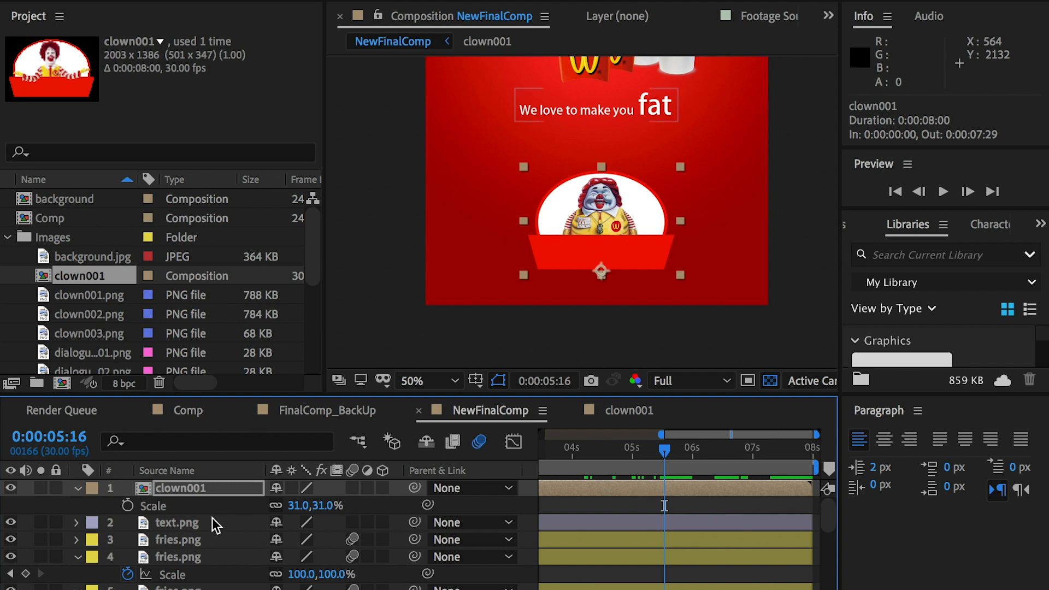
{"action": "key", "text": "s"}
{"action": "key", "text": "a"}
{"action": "key", "text": "shift+p"}
{"action": "key", "text": "s"}
{"action": "left_click", "coordinate": [128, 506]}
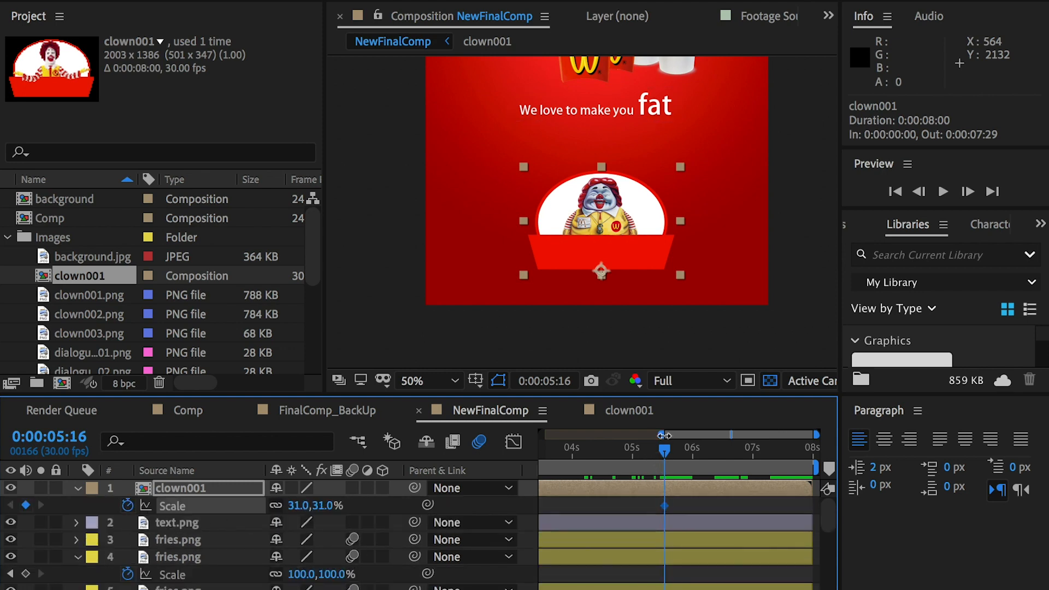
{"action": "left_click_drag", "start_coordinate": [663, 435], "coordinate": [693, 435]}
{"action": "left_click_drag", "start_coordinate": [816, 435], "coordinate": [734, 434]}
{"action": "left_click_drag", "start_coordinate": [725, 453], "coordinate": [751, 454]}
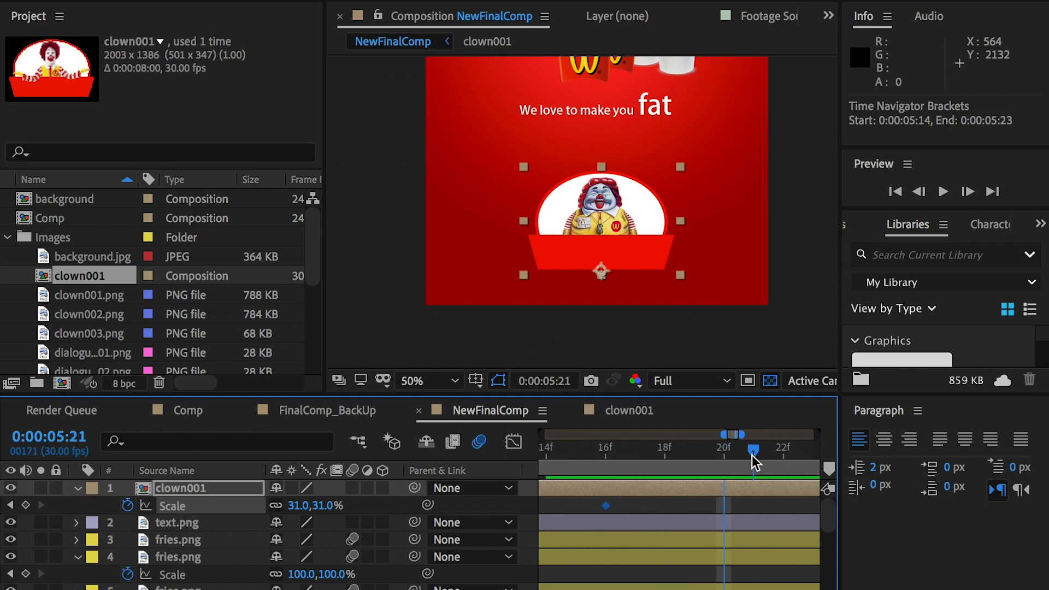
{"action": "left_click", "coordinate": [25, 505]}
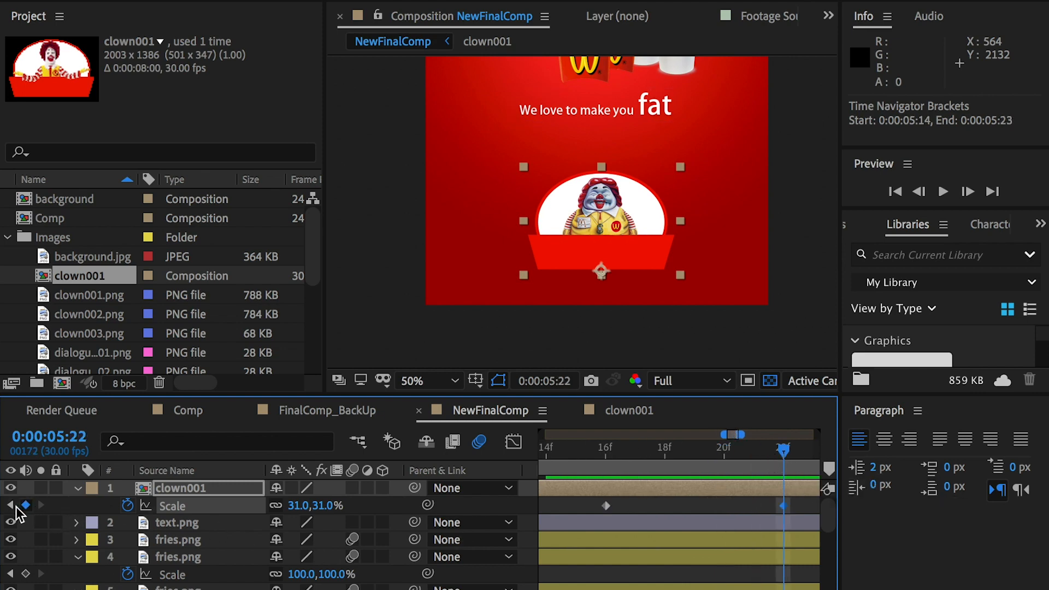
- Unlink clown001's scale proportions and set Scale to 31.0, 0.0% at 0:00:05:16 and 24.0, 41.0% at 0:00:05:22
{"action": "left_click", "coordinate": [10, 506]}
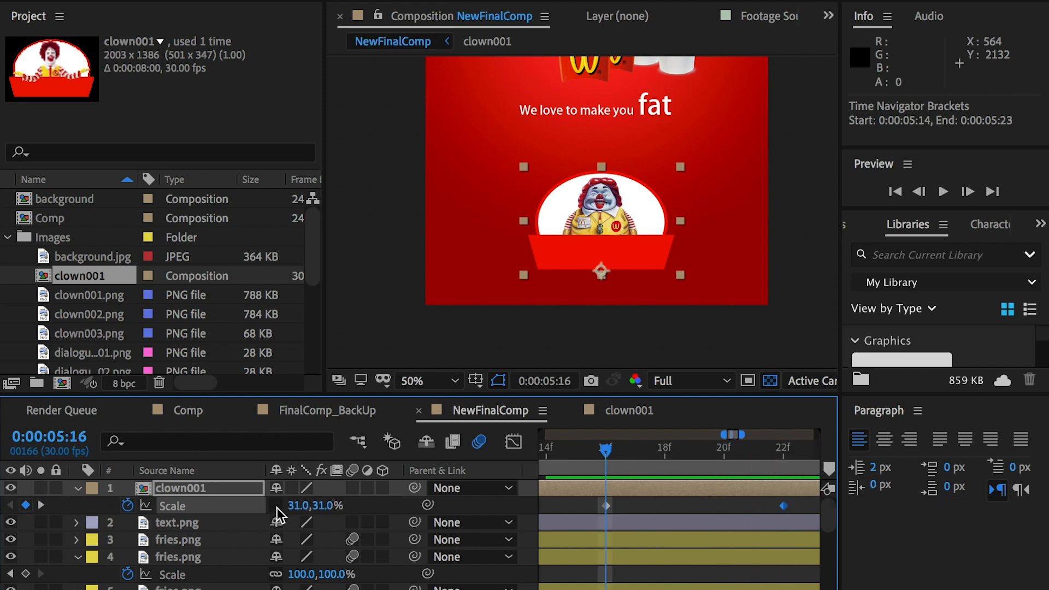
{"action": "left_click", "coordinate": [318, 505]}
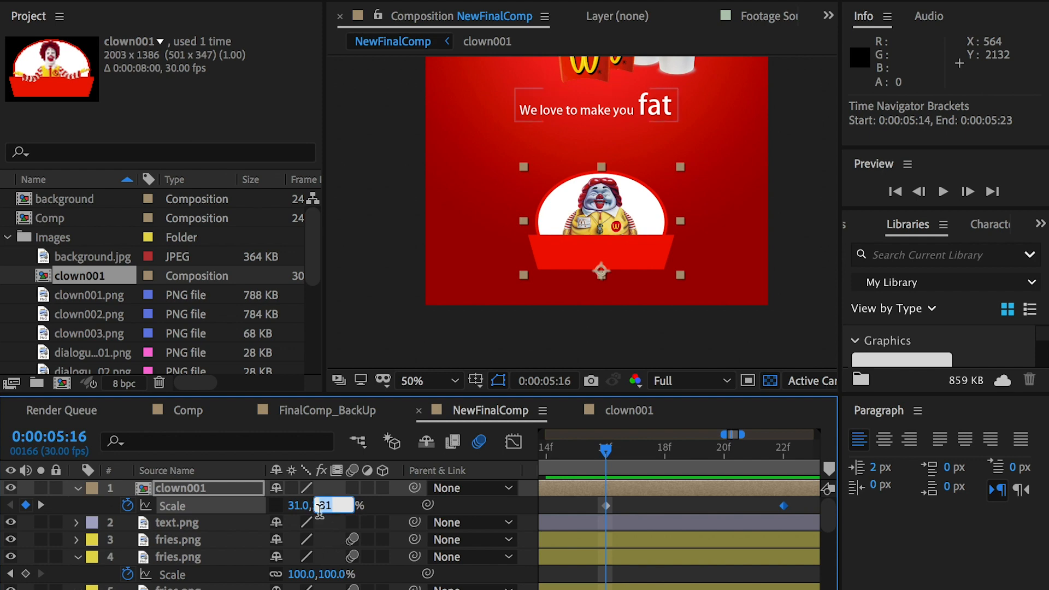
{"action": "type", "text": "0"}
{"action": "key", "text": "Return"}
{"action": "left_click", "coordinate": [42, 506]}
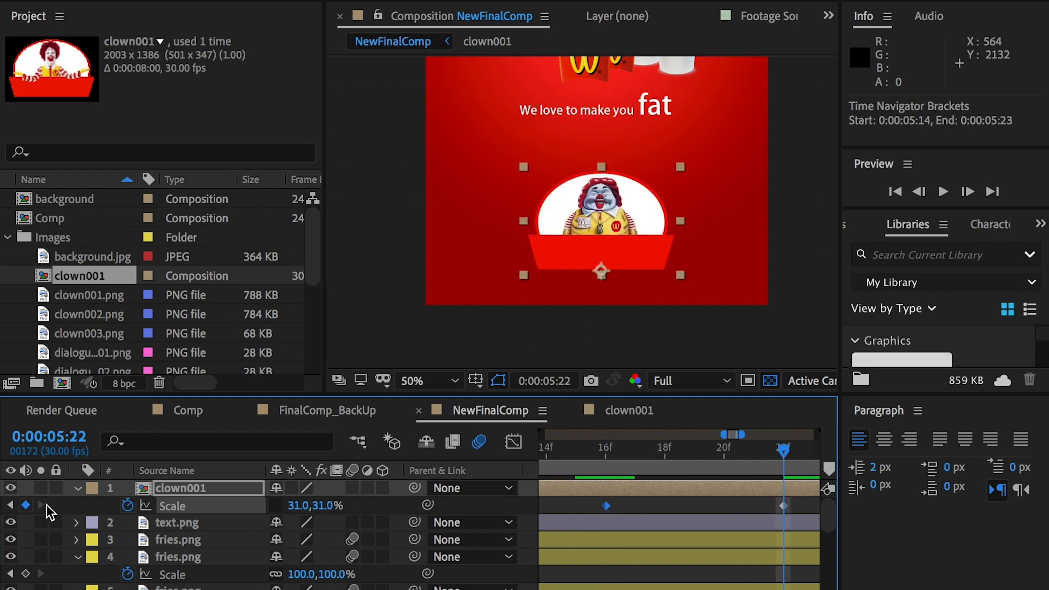
{"action": "scroll", "coordinate": [756, 475], "scroll_direction": "right", "scroll_amount": 5}
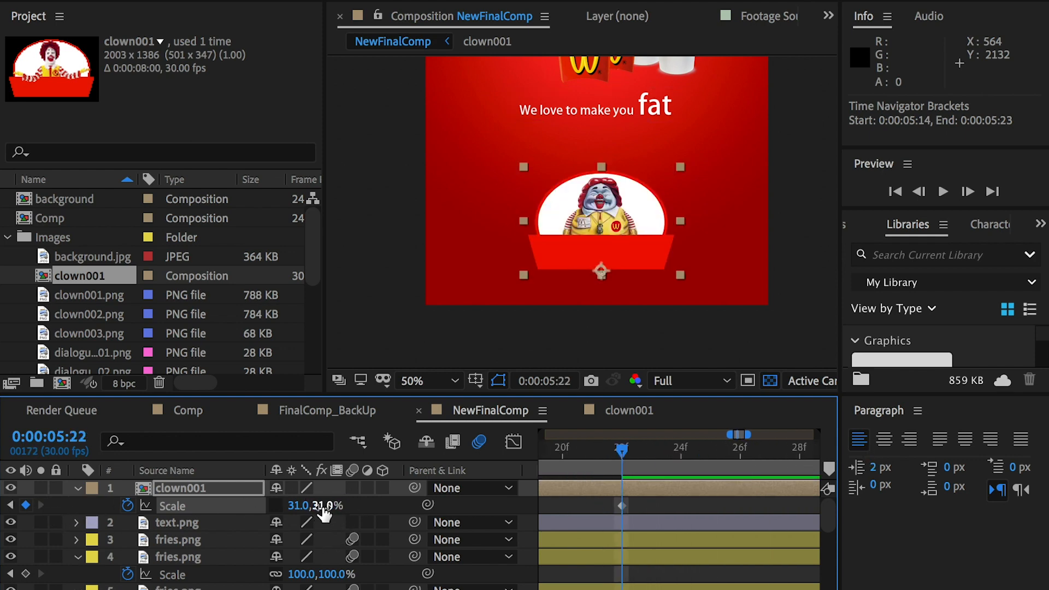
{"action": "mouse_move", "coordinate": [324, 508]}
{"action": "left_mouse_down"}
{"action": "mouse_move", "coordinate": [291, 505]}
{"action": "mouse_move", "coordinate": [331, 506]}
{"action": "left_mouse_up"}
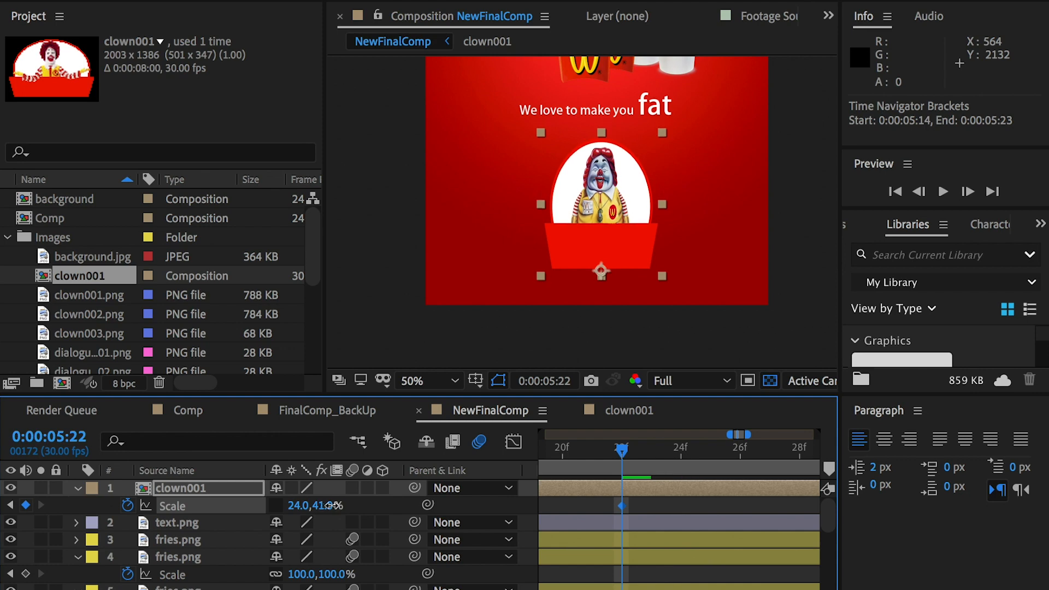
- Add a squashed Scale keyframe of 35.0, 24.0% to clown001 at 0:00:05:26 and preview the pop-up from 0:00:05:16
{"action": "left_click", "coordinate": [746, 449]}
{"action": "key", "text": "minus"}
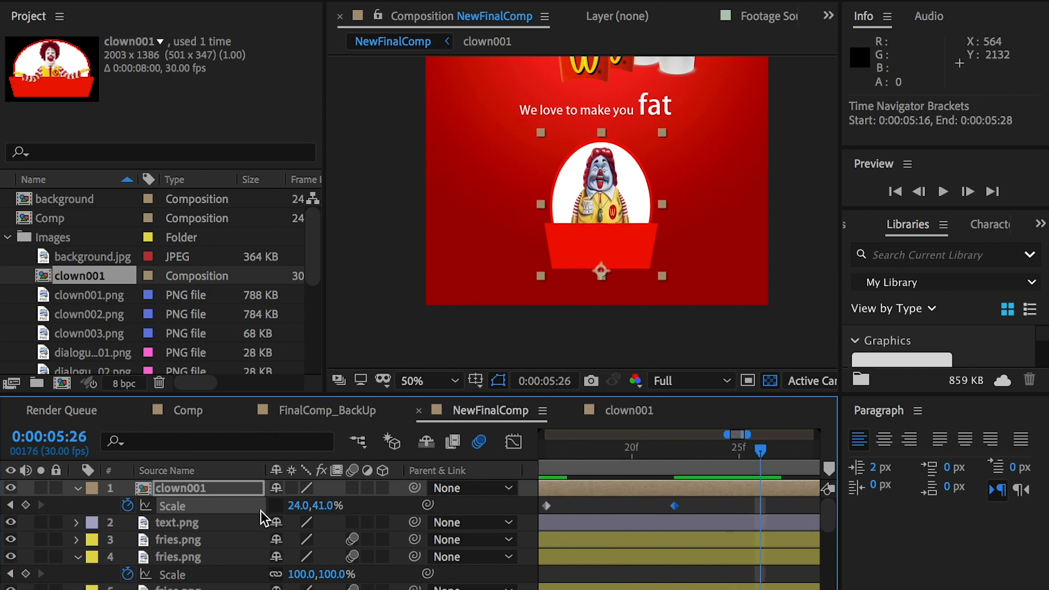
{"action": "key", "text": "ctrl+v"}
{"action": "left_click_drag", "start_coordinate": [312, 506], "coordinate": [311, 507]}
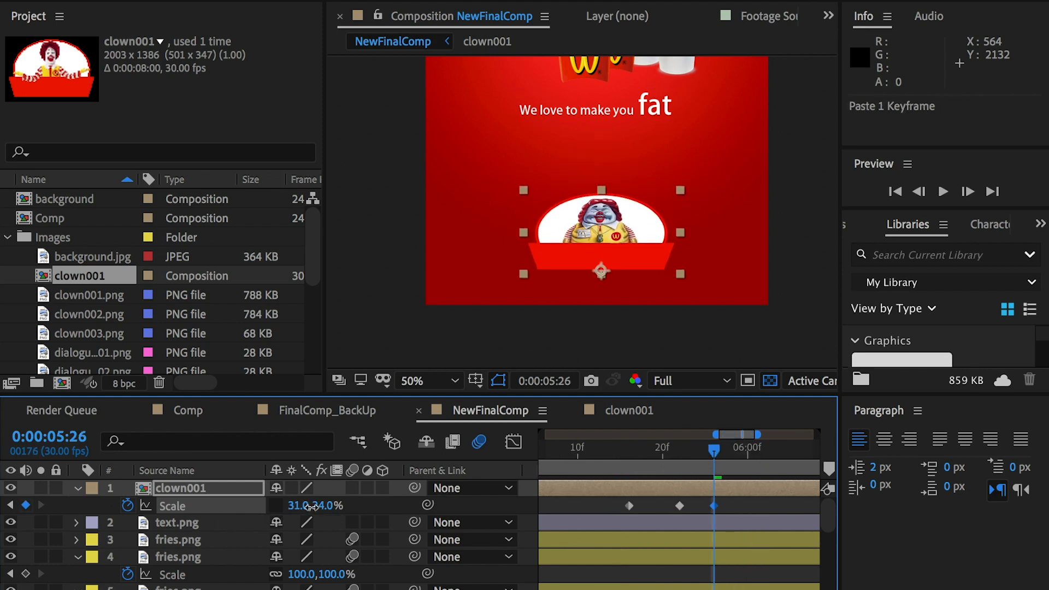
{"action": "left_click_drag", "start_coordinate": [713, 450], "coordinate": [627, 451]}
{"action": "key", "text": "space"}
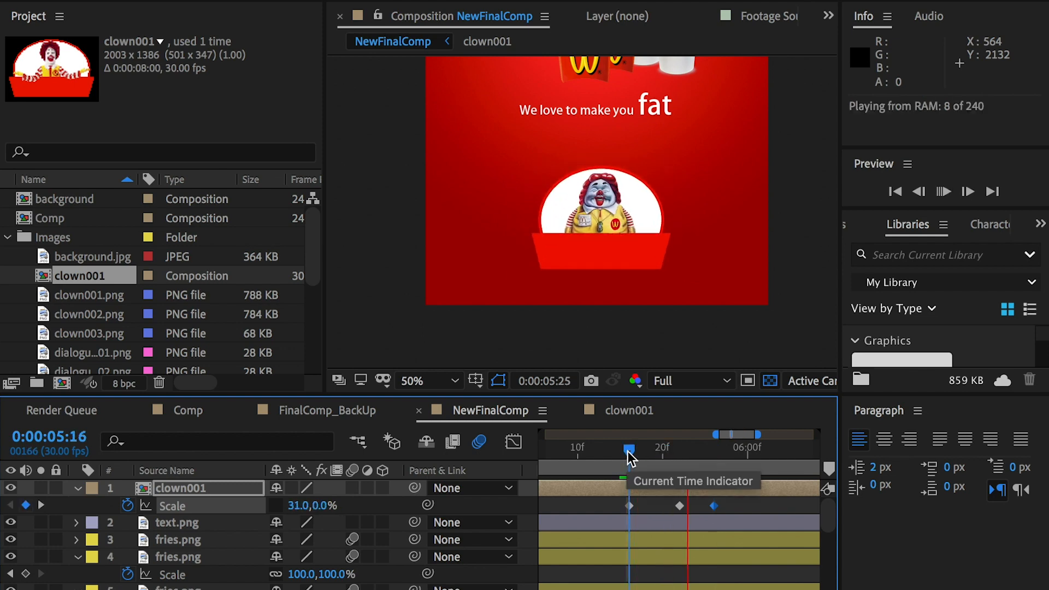
- Copy clown001's first Scale keyframe to 0:00:06:00, set it to 31.0, 31.0%, and preview the finished bounce
{"action": "left_click_drag", "start_coordinate": [697, 449], "coordinate": [747, 447]}
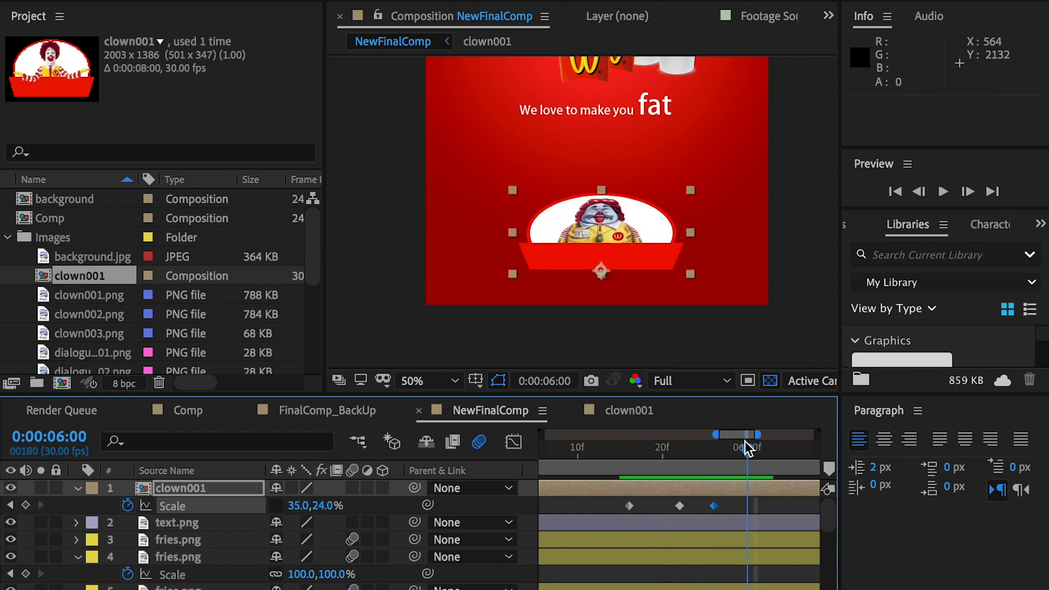
{"action": "left_click_drag", "start_coordinate": [650, 498], "coordinate": [613, 512]}
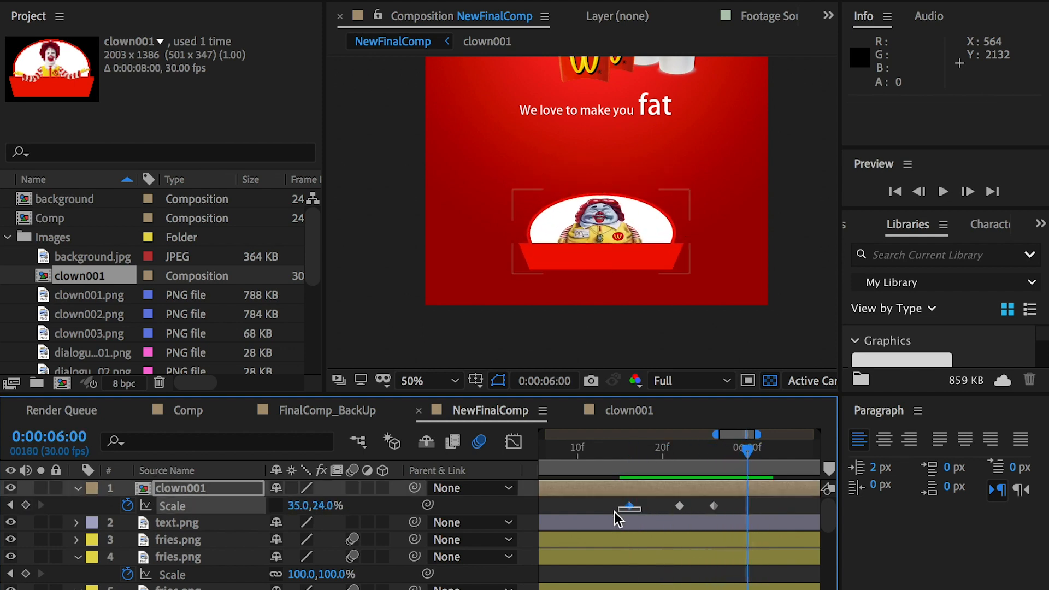
{"action": "key", "text": "ctrl+c"}
{"action": "key", "text": "ctrl+v"}
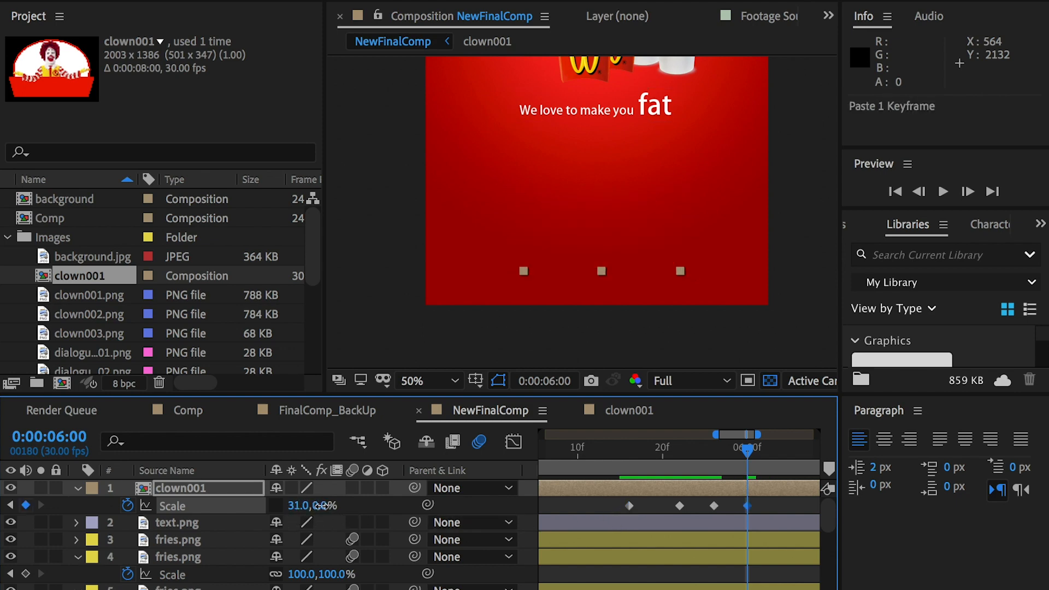
{"action": "left_click", "coordinate": [320, 505]}
{"action": "type", "text": "31"}
{"action": "key", "text": "Return"}
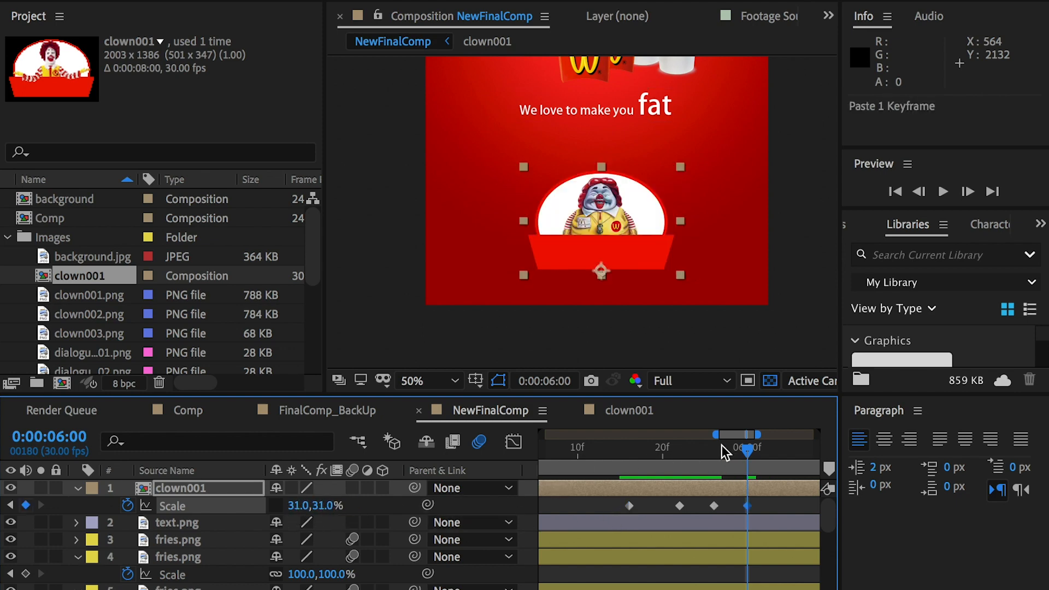
{"action": "left_click", "coordinate": [602, 458]}
{"action": "key", "text": "space"}
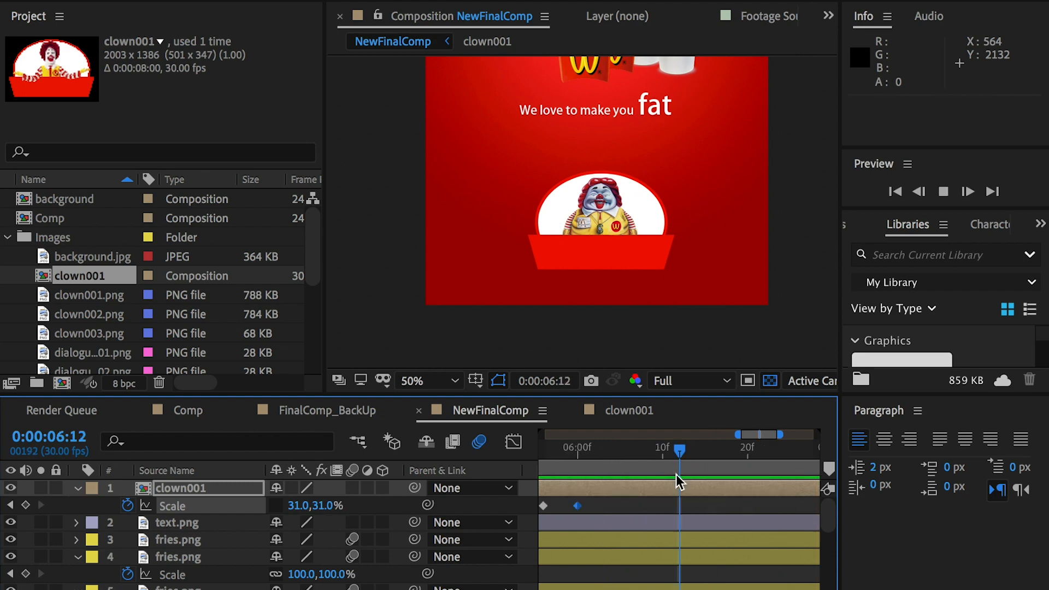
{"action": "key", "text": "space"}
- Shift clown001's four Scale keyframes close to the layer's start, and slide the layer to begin just before 0:00:05:00
{"action": "left_click_drag", "start_coordinate": [737, 435], "coordinate": [667, 434]}
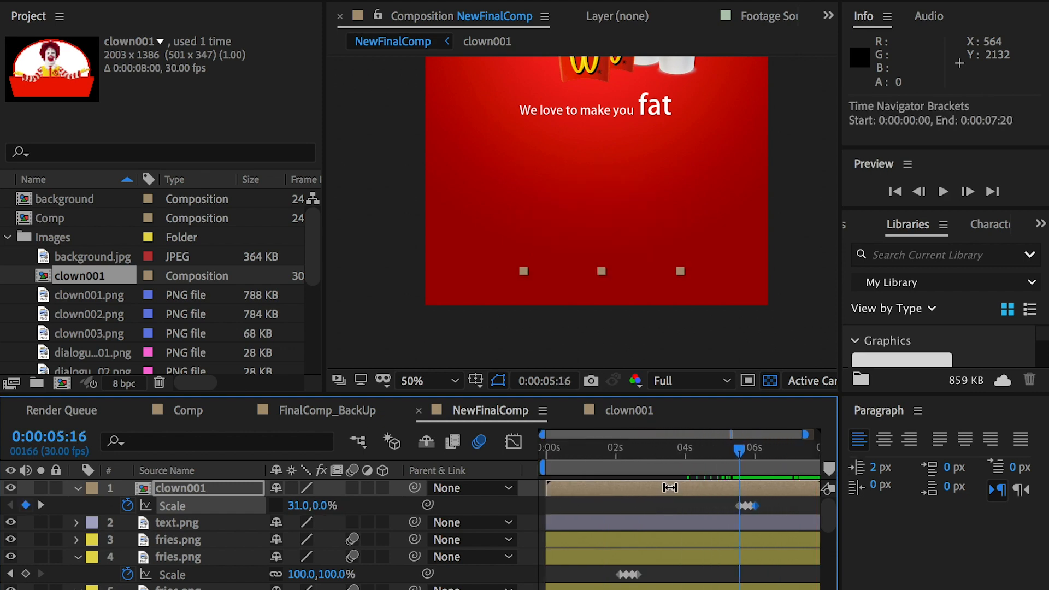
{"action": "left_click_drag", "start_coordinate": [781, 497], "coordinate": [674, 506]}
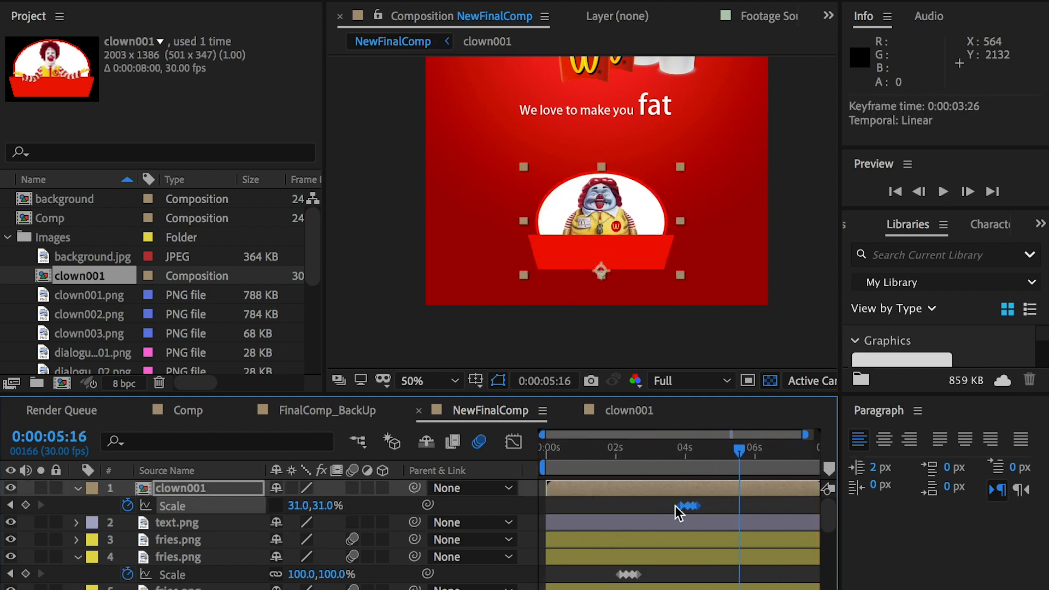
{"action": "left_click_drag", "start_coordinate": [575, 505], "coordinate": [565, 504]}
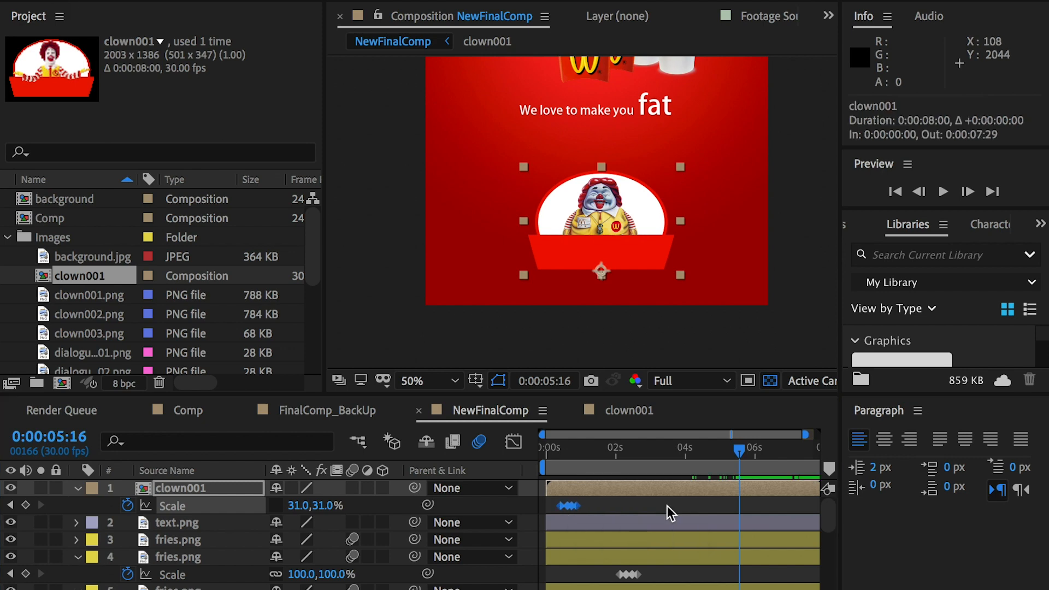
{"action": "left_click_drag", "start_coordinate": [630, 492], "coordinate": [796, 490]}
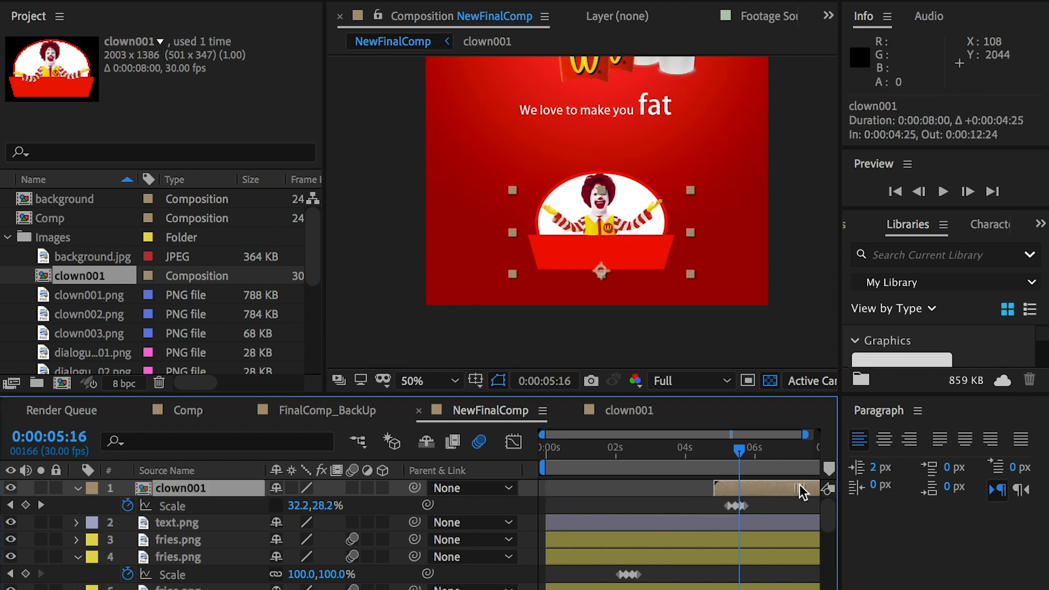
- In the clown001 composition, move the Opacity keyframes of clown001.png and clown002.png together so that the crossfade starts at 0:00:01:00
{"action": "left_click_drag", "start_coordinate": [734, 447], "coordinate": [692, 471]}
{"action": "left_click", "coordinate": [620, 416]}
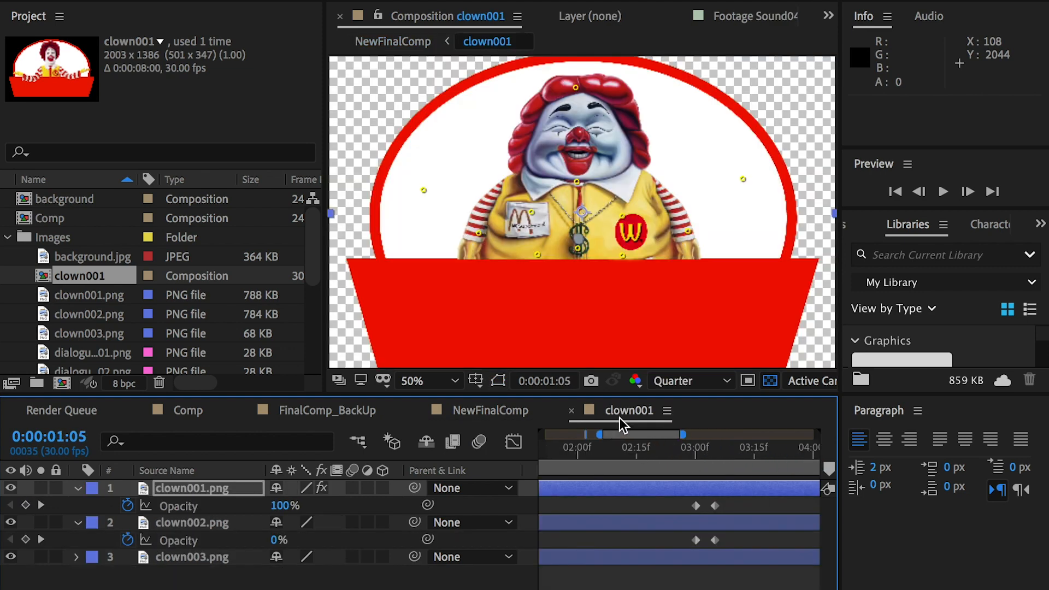
{"action": "left_click_drag", "start_coordinate": [683, 435], "coordinate": [581, 452]}
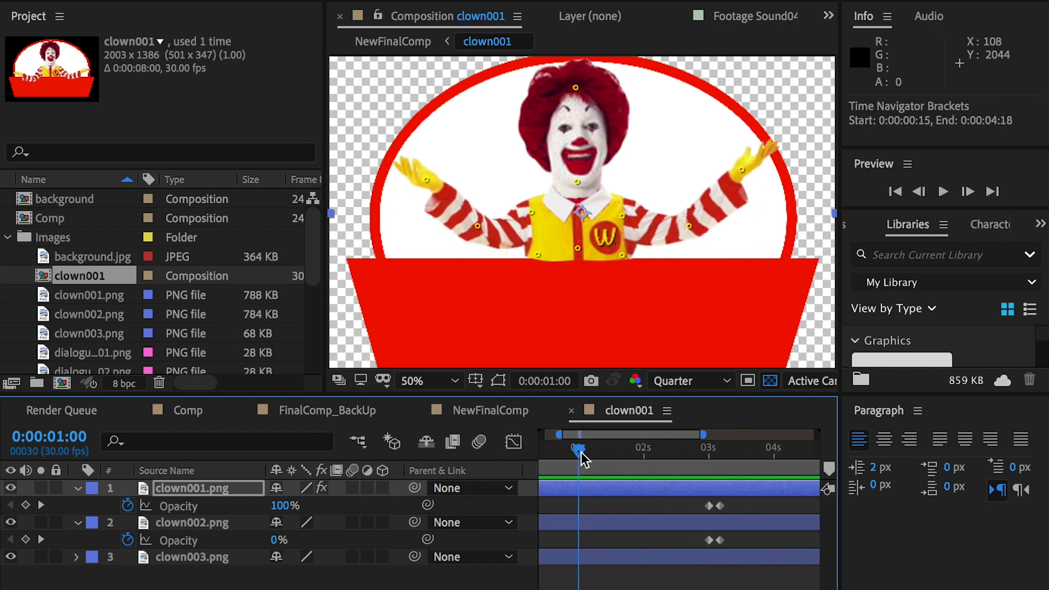
{"action": "left_click_drag", "start_coordinate": [741, 503], "coordinate": [656, 541]}
{"action": "left_click", "coordinate": [709, 539], "text": "shift"}
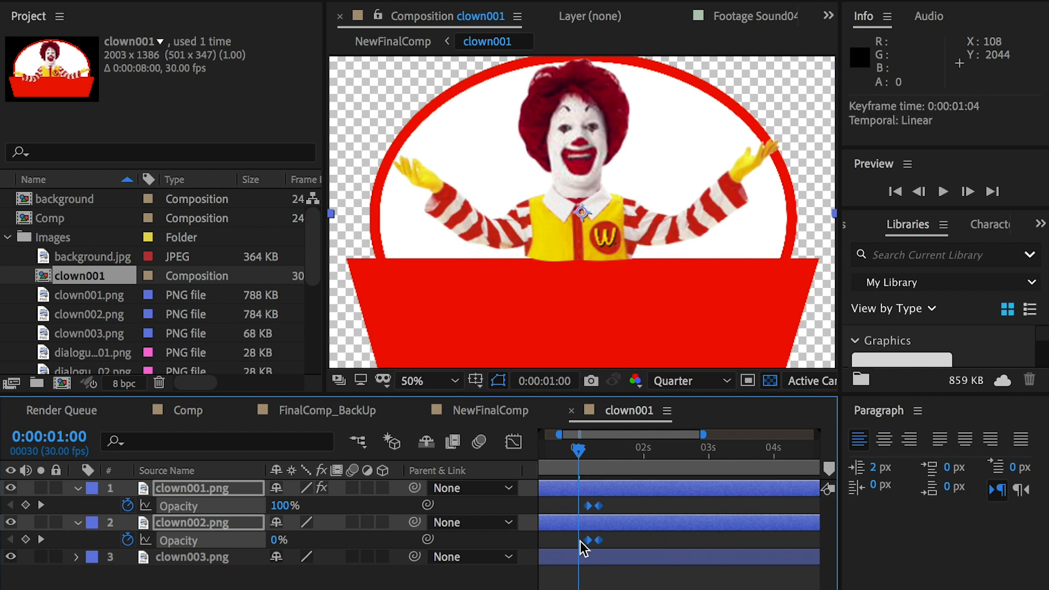
{"action": "left_click_drag", "start_coordinate": [580, 540], "coordinate": [578, 541]}
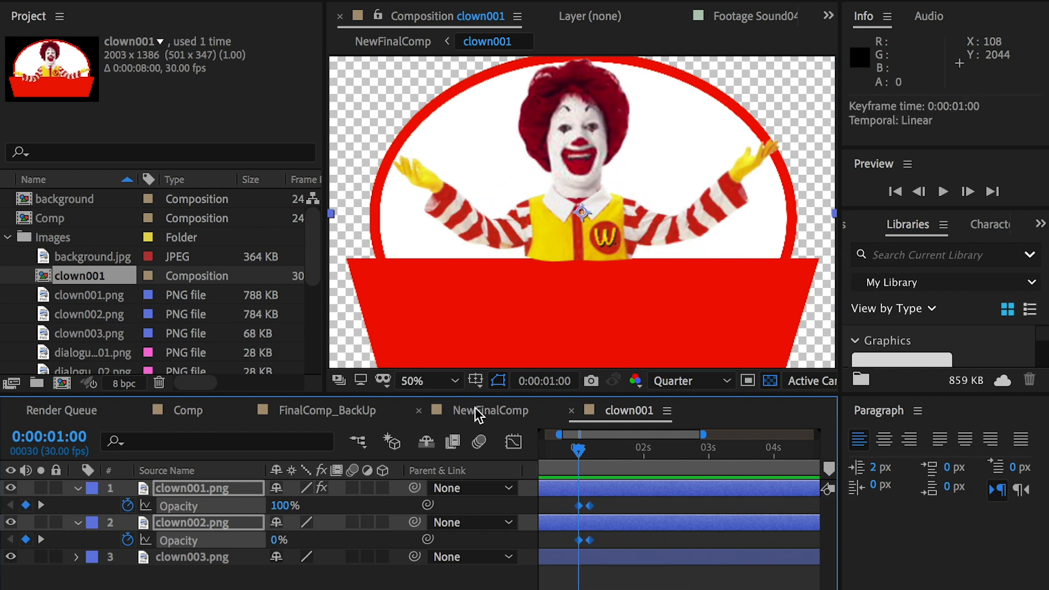
- Preview the clown's pop-up and crossfade in NewFinalComp, and place the current time at 0:00:05:27
{"action": "left_click", "coordinate": [474, 410]}
{"action": "left_click_drag", "start_coordinate": [683, 449], "coordinate": [637, 450]}
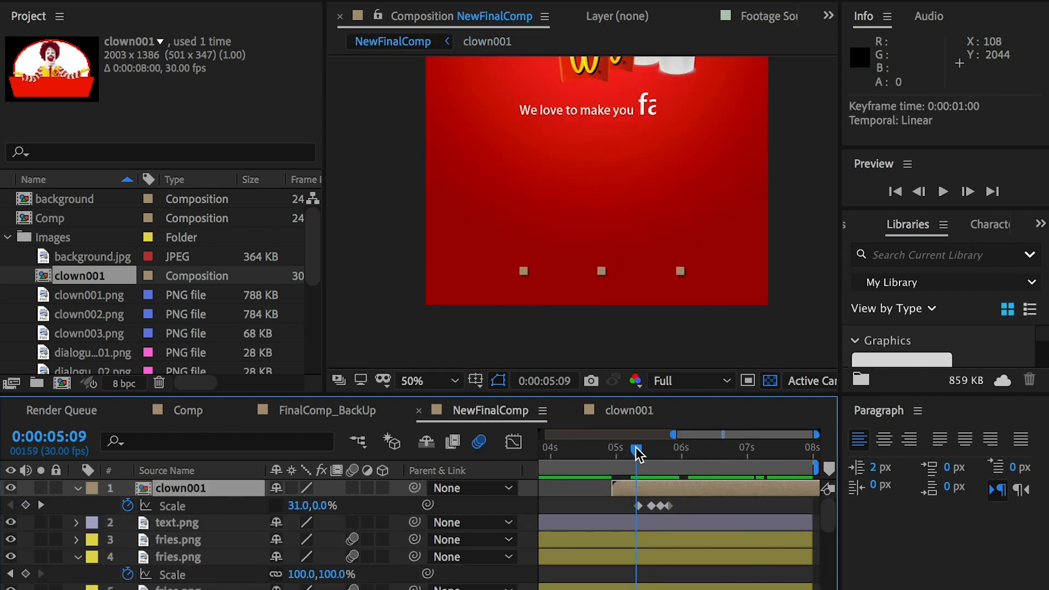
{"action": "key", "text": "space"}
{"action": "key", "text": "space"}
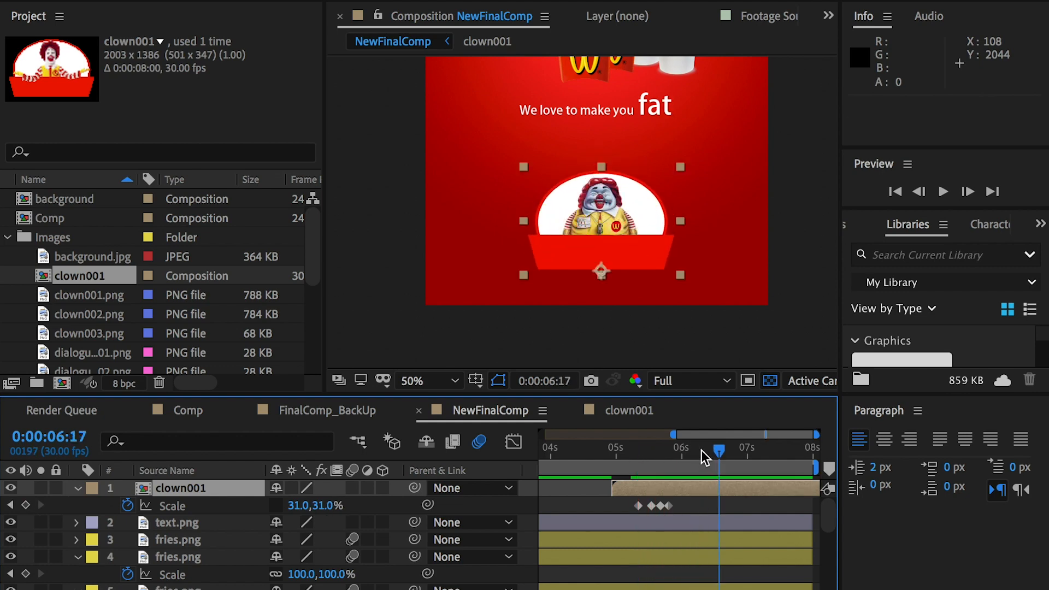
{"action": "left_click_drag", "start_coordinate": [701, 450], "coordinate": [675, 454]}
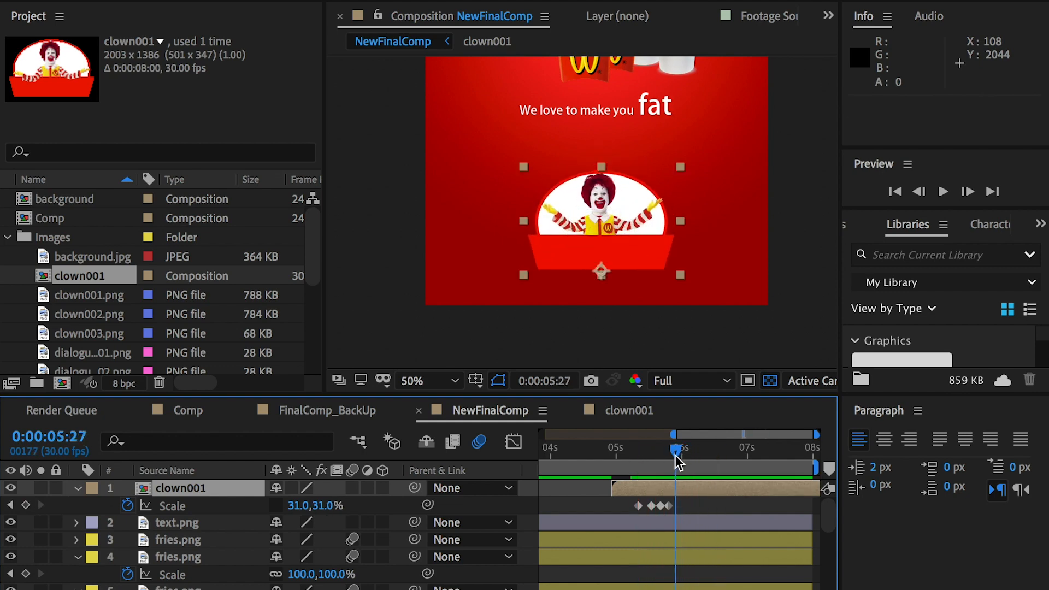
- Add Particle.mov as the topmost layer above clown001 and slide it to start at 0:00:05:26
{"action": "scroll", "coordinate": [94, 304], "scroll_direction": "down", "scroll_amount": 4}
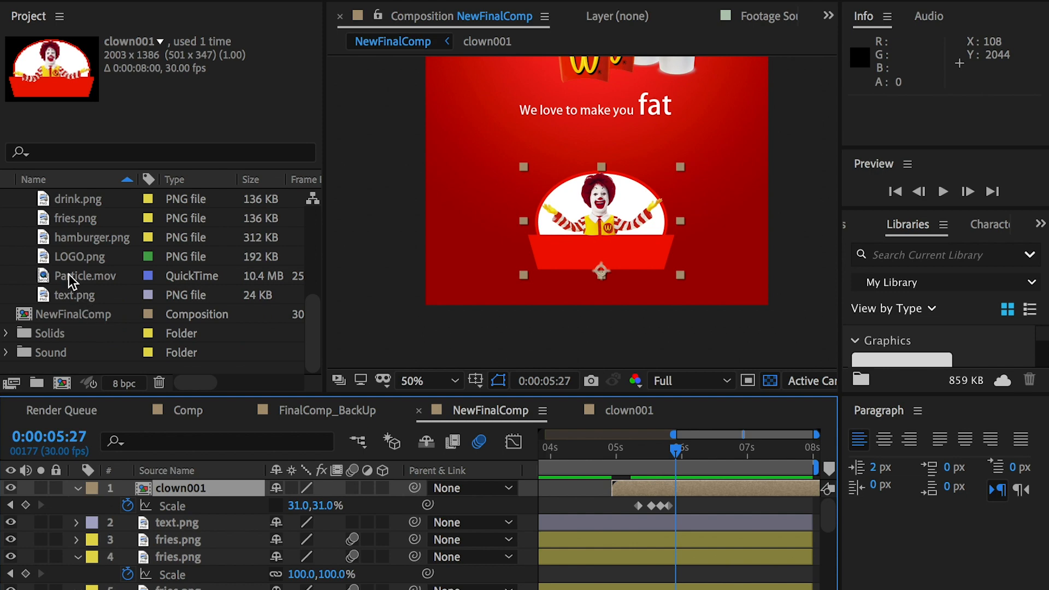
{"action": "left_click_drag", "start_coordinate": [68, 274], "coordinate": [666, 501]}
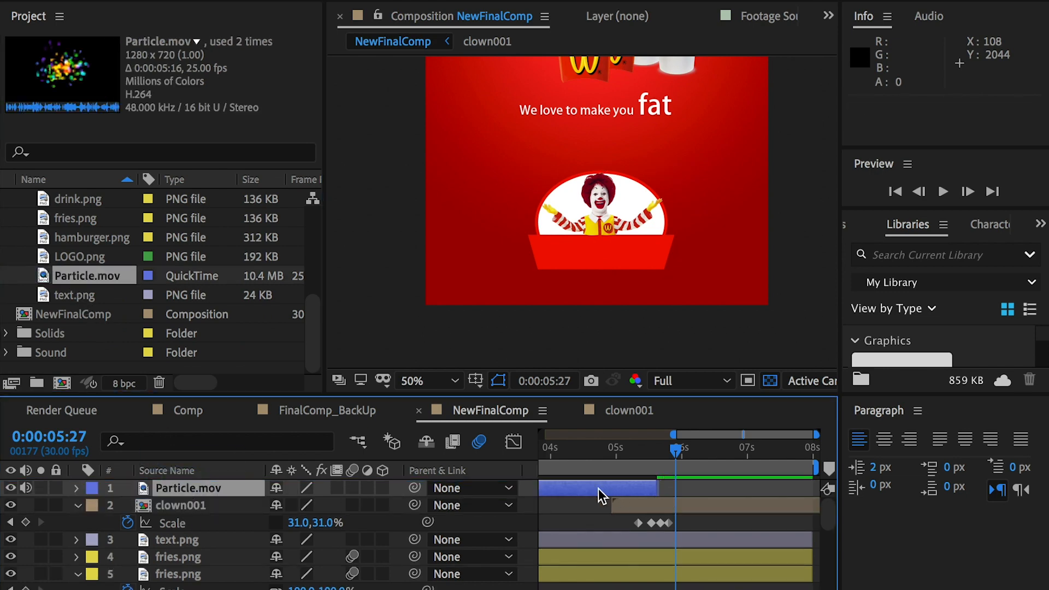
{"action": "left_click_drag", "start_coordinate": [598, 488], "coordinate": [696, 492]}
{"action": "left_click", "coordinate": [628, 100]}
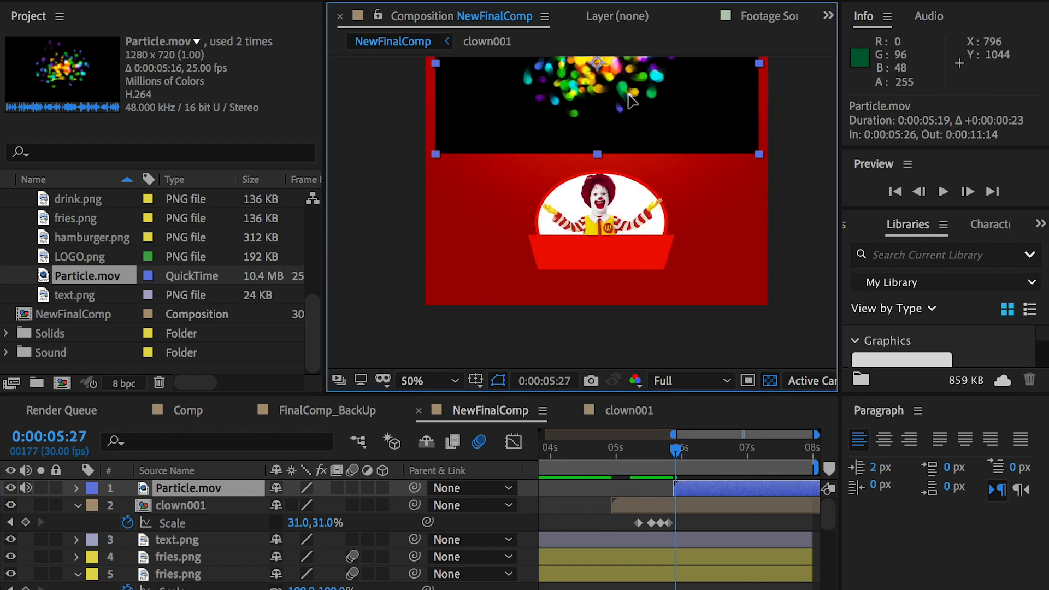
- Move Particle.mov down over the clown to about 710.5, 1592 and set its blending mode to Screen
{"action": "left_click_drag", "start_coordinate": [628, 100], "coordinate": [635, 248]}
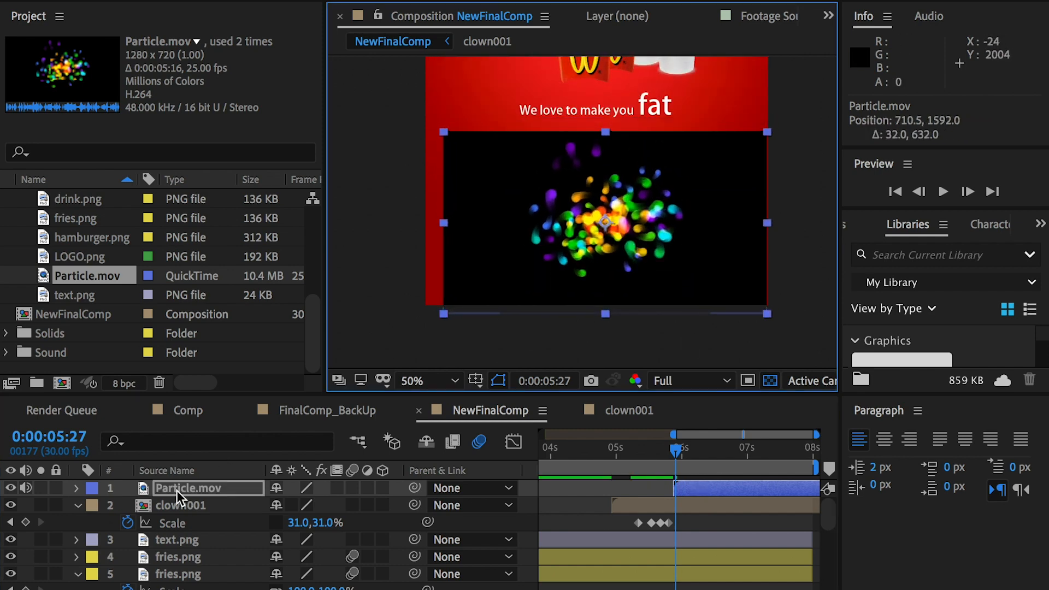
{"action": "right_click", "coordinate": [176, 491]}
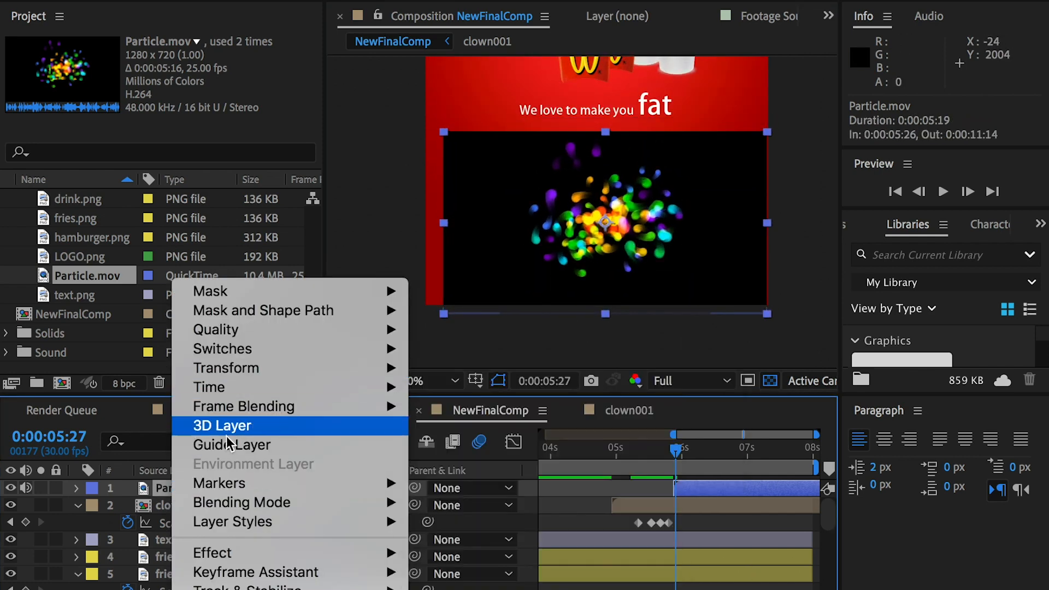
{"action": "mouse_move", "coordinate": [383, 502]}
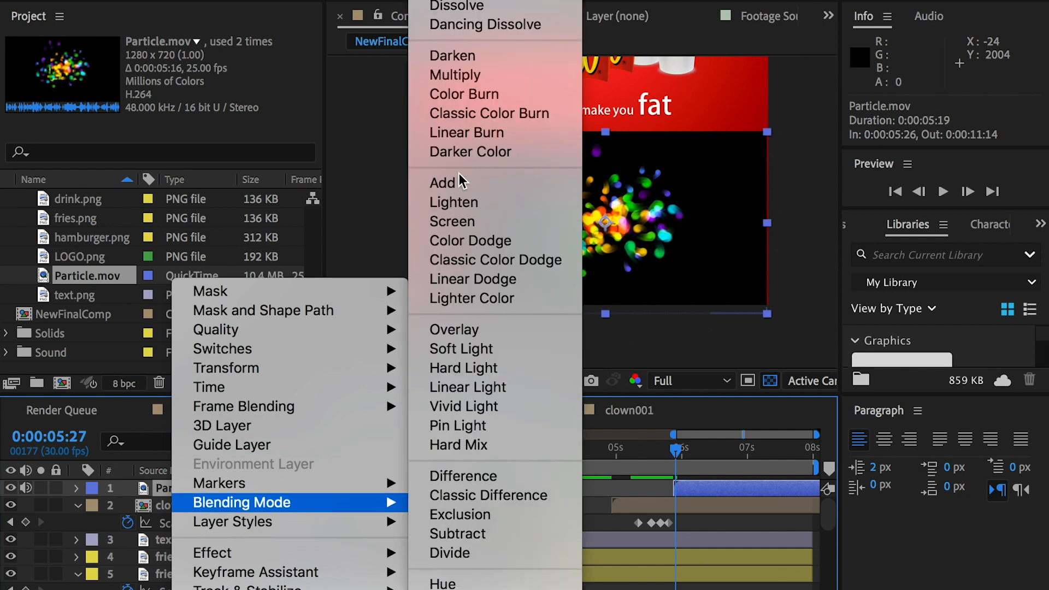
{"action": "left_click", "coordinate": [462, 222]}
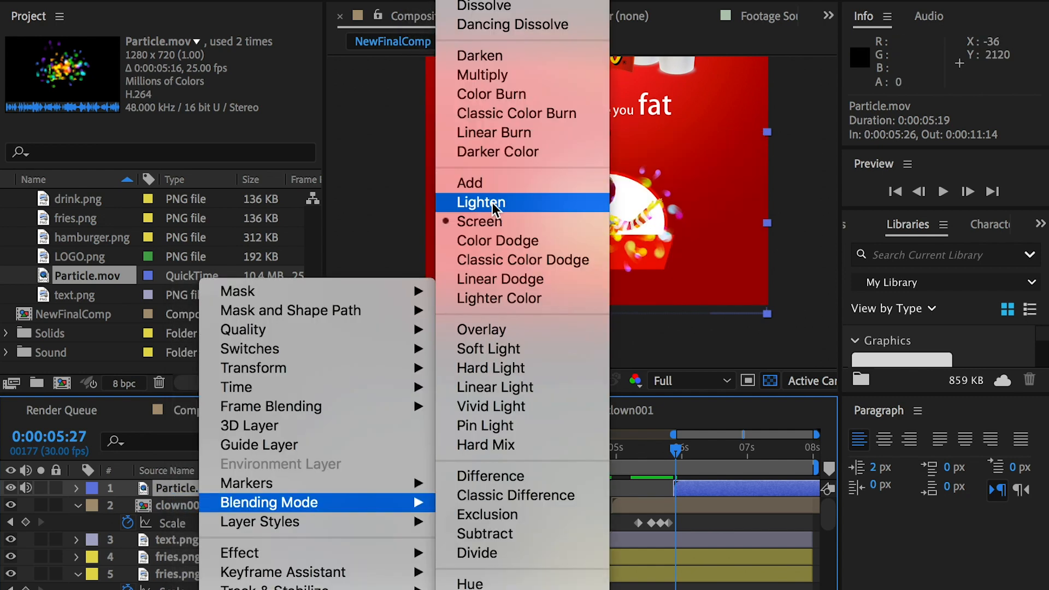
- Try the Lighten and Add blending modes on Particle.mov and return it to Screen
{"action": "left_click", "coordinate": [494, 201]}
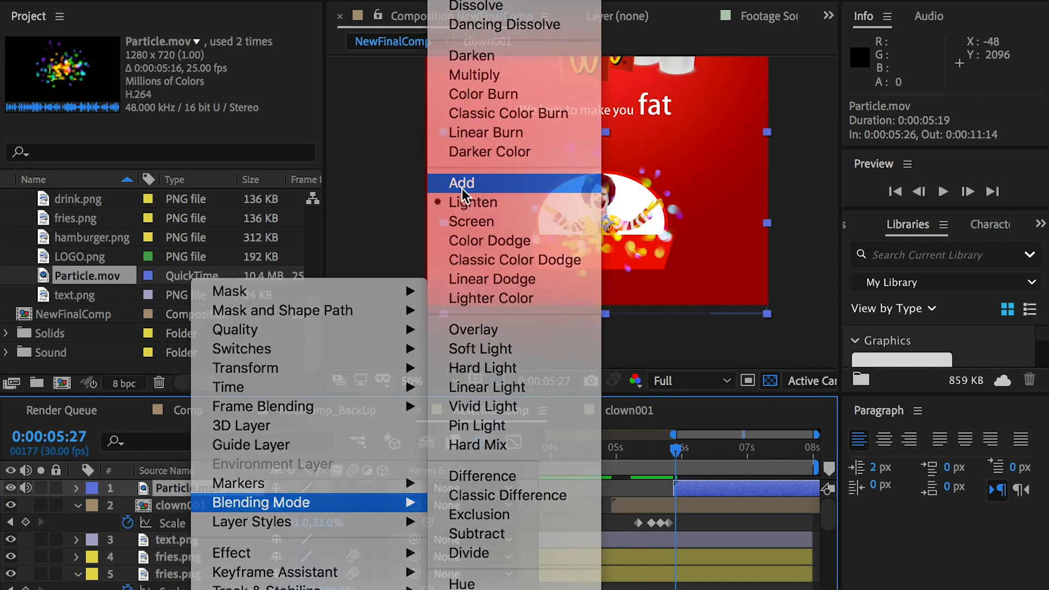
{"action": "left_click", "coordinate": [461, 188]}
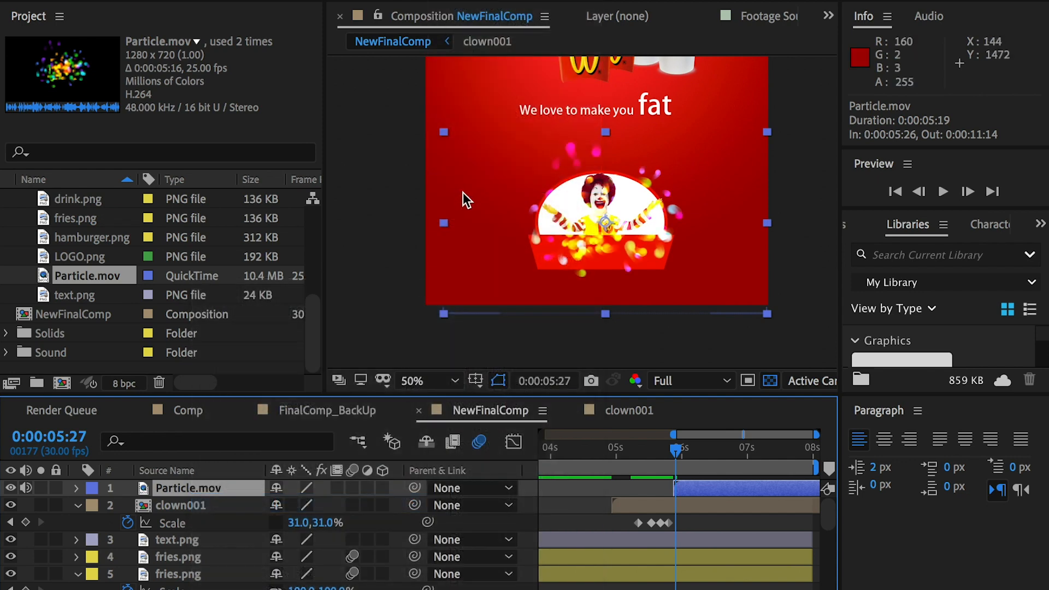
{"action": "right_click", "coordinate": [189, 487]}
{"action": "mouse_move", "coordinate": [251, 502]}
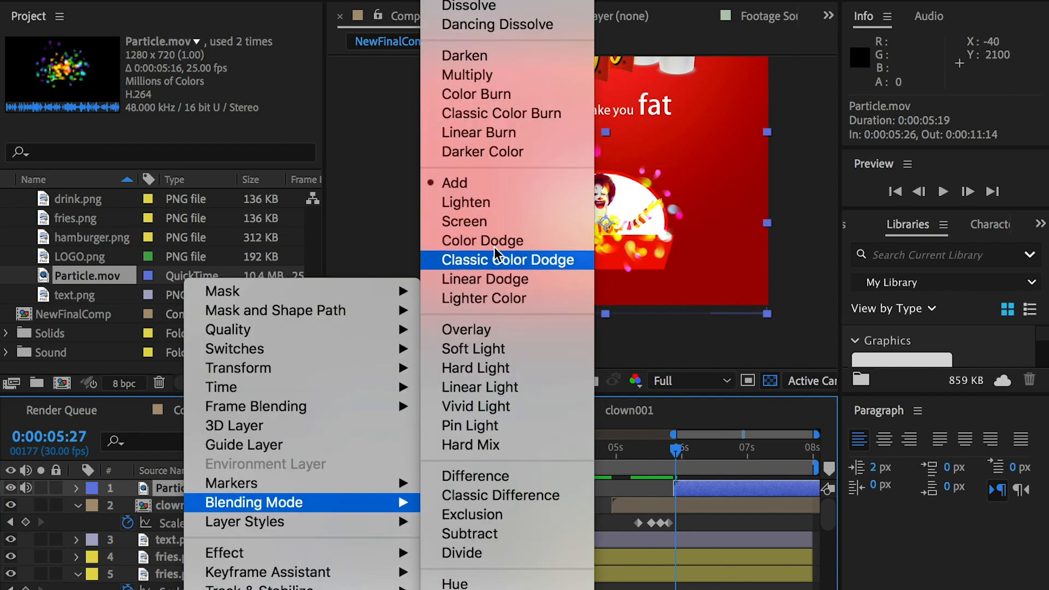
{"action": "left_click", "coordinate": [484, 222]}
- Start Particle.mov at 0:00:05:22 and fade it in with Opacity keyframes of 0% at 0:00:05:25 and 100% at 0:00:05:29
{"action": "scroll", "coordinate": [645, 305], "scroll_direction": "up", "scroll_amount": 4}
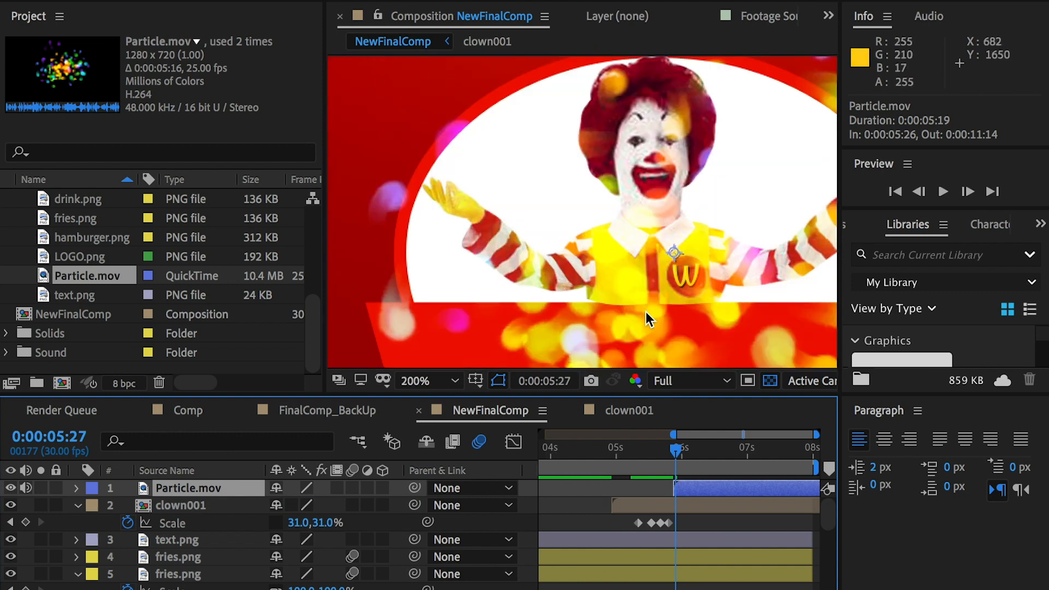
{"action": "scroll", "coordinate": [646, 312], "scroll_direction": "down", "scroll_amount": 1}
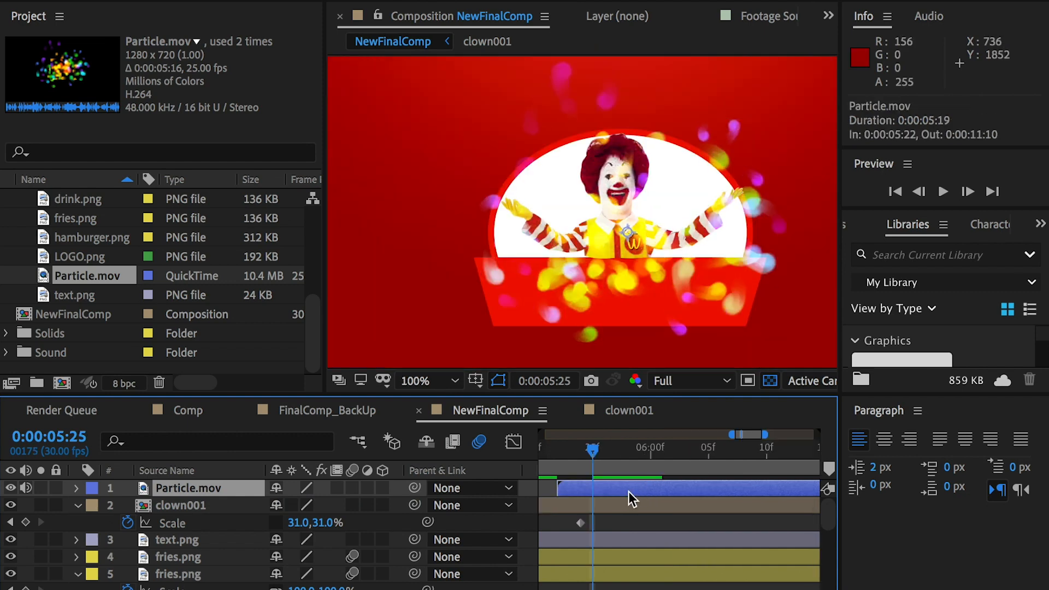
{"action": "key", "text": "t"}
{"action": "left_click", "coordinate": [127, 505]}
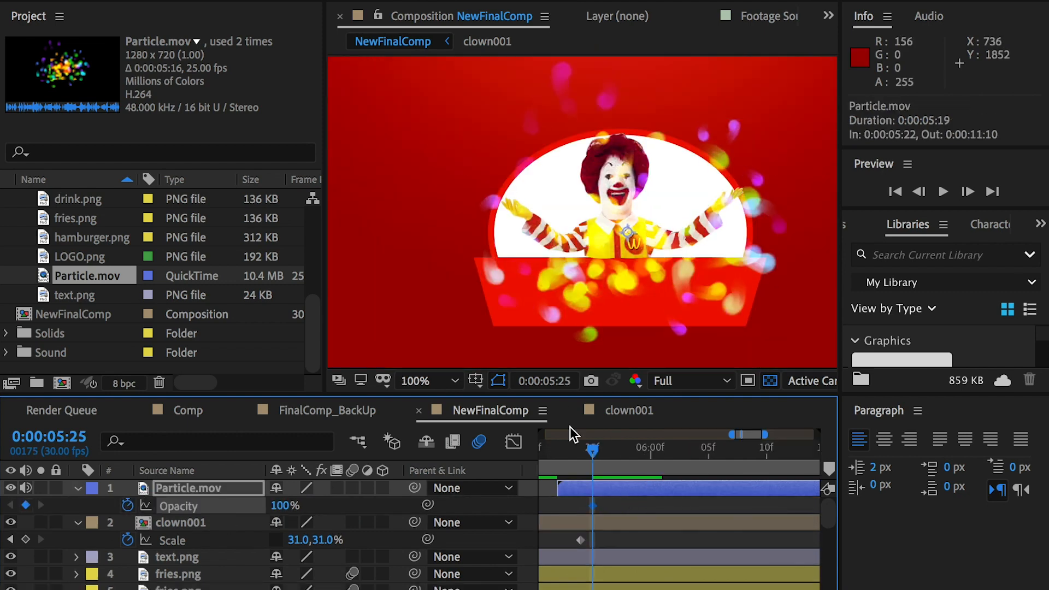
{"action": "left_click_drag", "start_coordinate": [592, 450], "coordinate": [637, 461]}
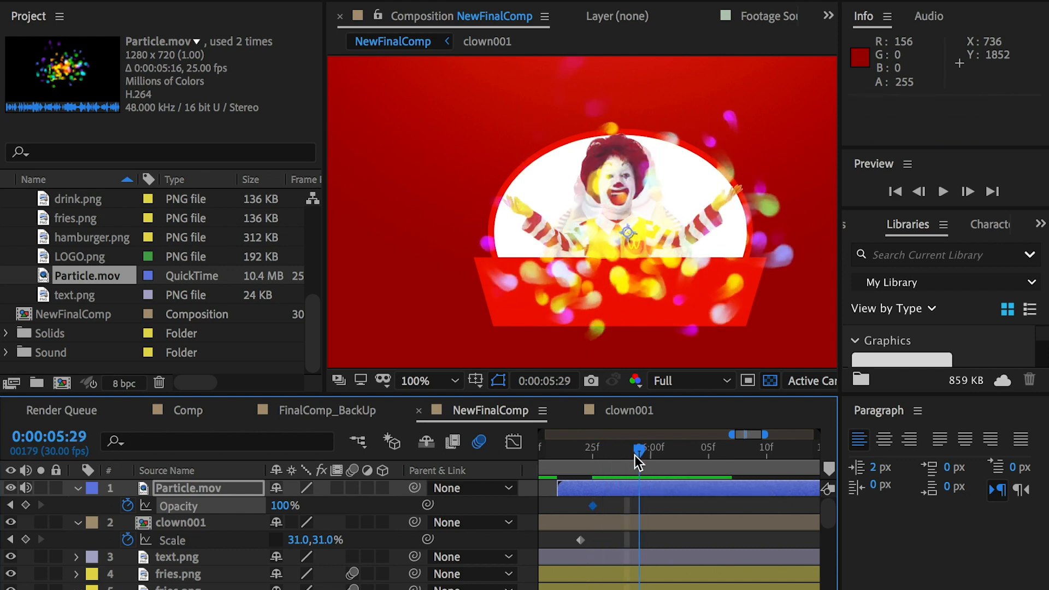
{"action": "left_click", "coordinate": [9, 505]}
{"action": "left_click", "coordinate": [280, 504]}
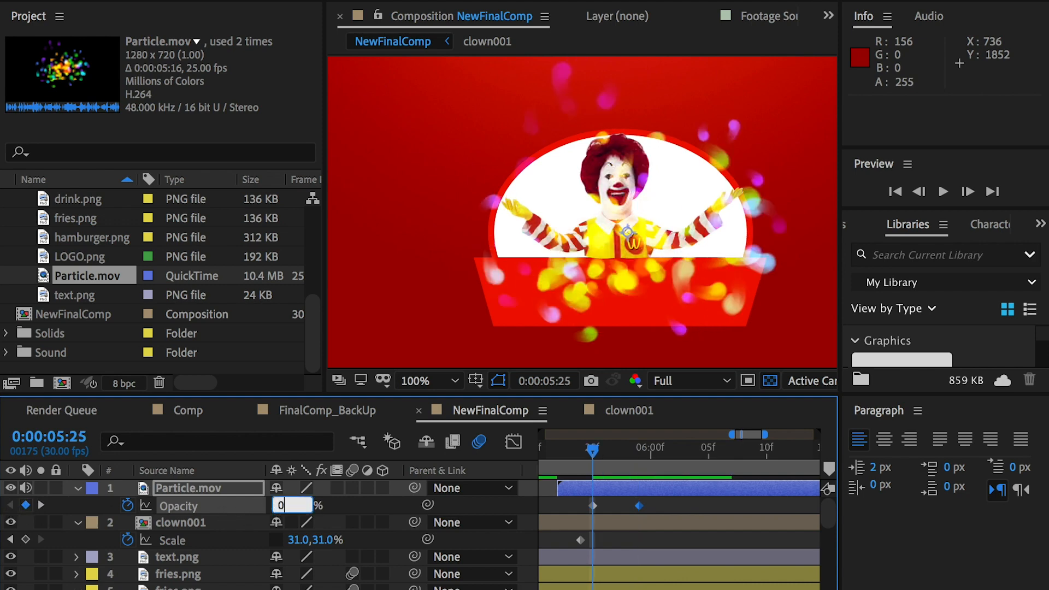
{"action": "type", "text": "0"}
{"action": "key", "text": "Return"}
- Preview the particles' fade-in from 0:00:05:24
{"action": "left_click_drag", "start_coordinate": [588, 450], "coordinate": [579, 459]}
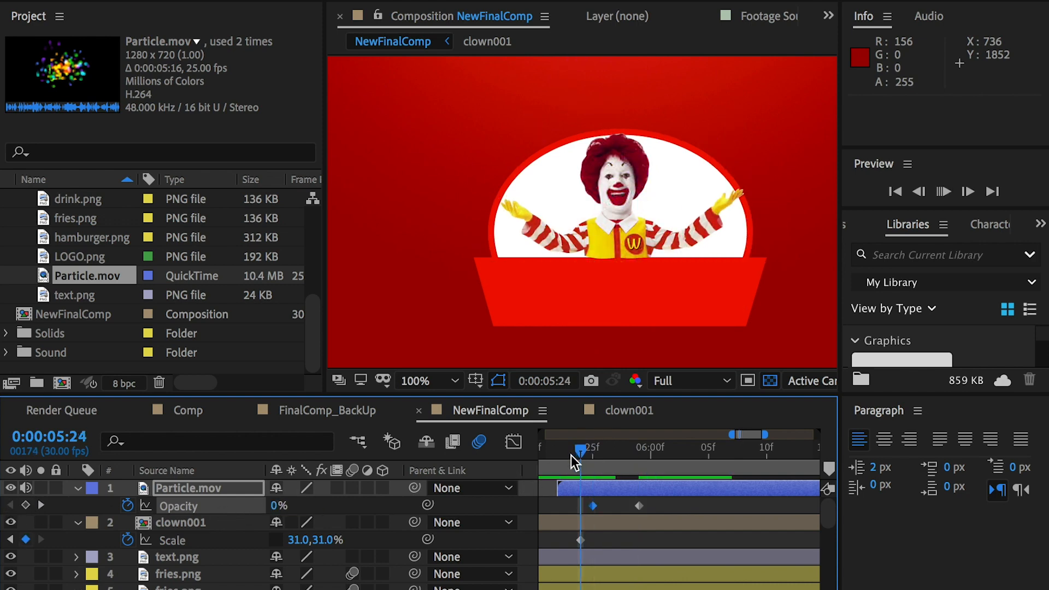
{"action": "key", "text": "space"}
{"action": "key", "text": "space"}
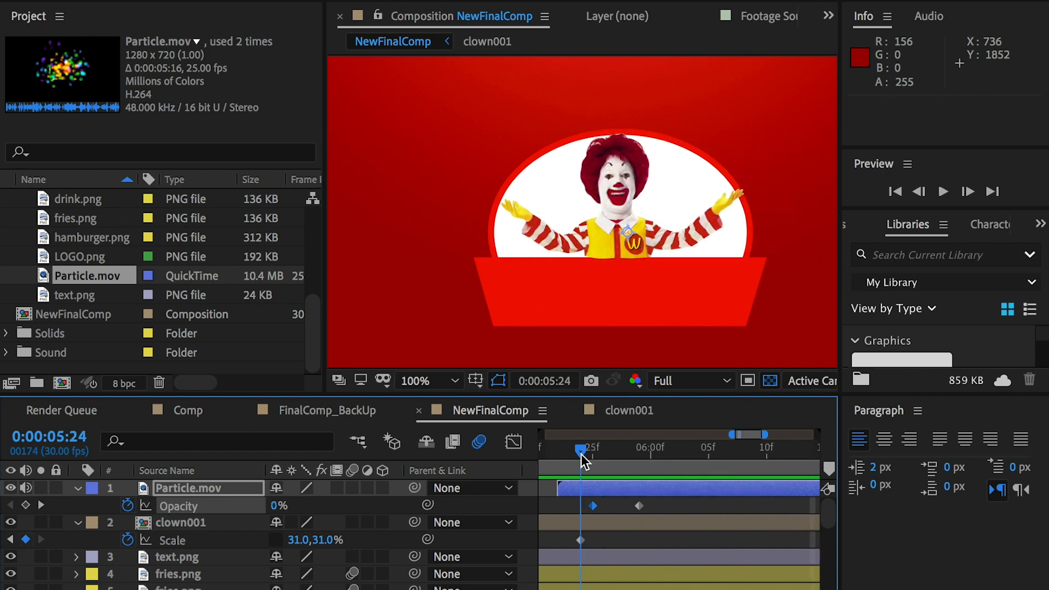
- Fade Particle.mov out with Opacity keyframes of 100% at 0:00:06:05 and 0% at 0:00:06:09, reusing the first keyframe
{"action": "left_click_drag", "start_coordinate": [581, 454], "coordinate": [710, 456]}
{"action": "left_click", "coordinate": [717, 493]}
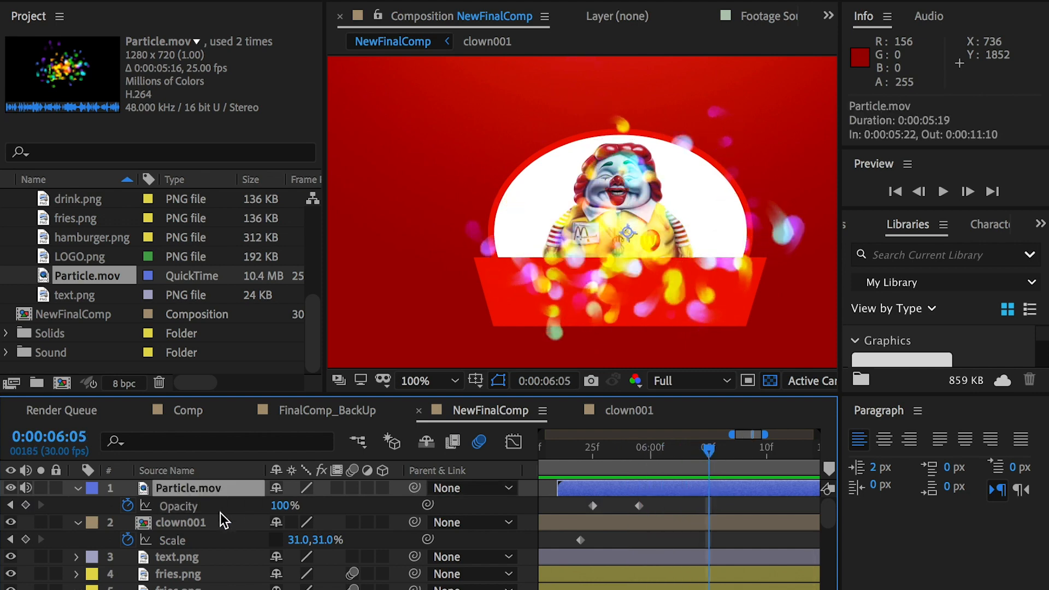
{"action": "left_click", "coordinate": [26, 504]}
{"action": "left_click_drag", "start_coordinate": [733, 452], "coordinate": [756, 453]}
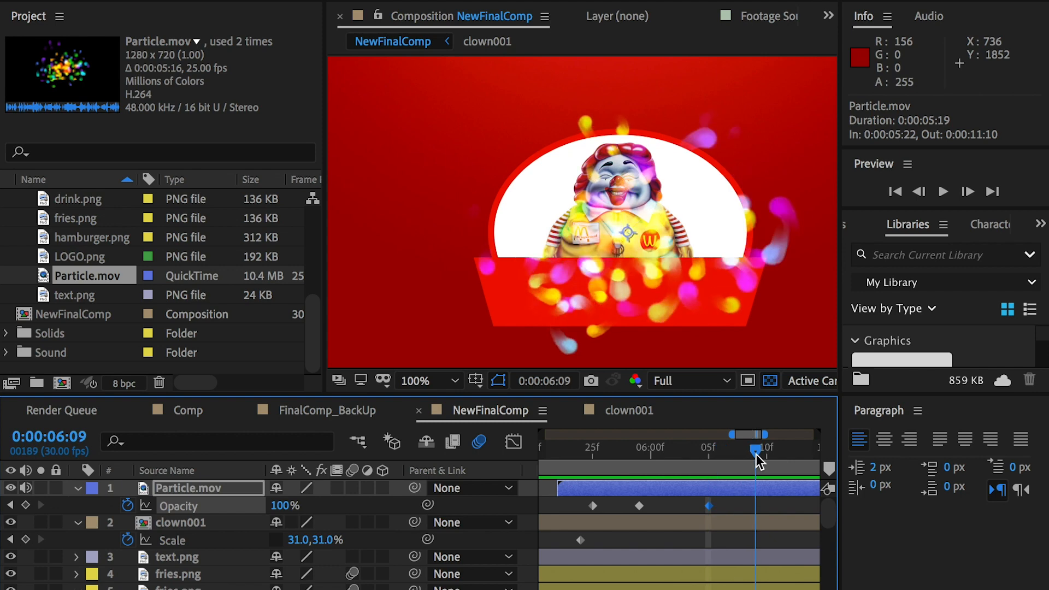
{"action": "left_click", "coordinate": [593, 505]}
{"action": "key", "text": "ctrl+c"}
{"action": "key", "text": "ctrl+v"}
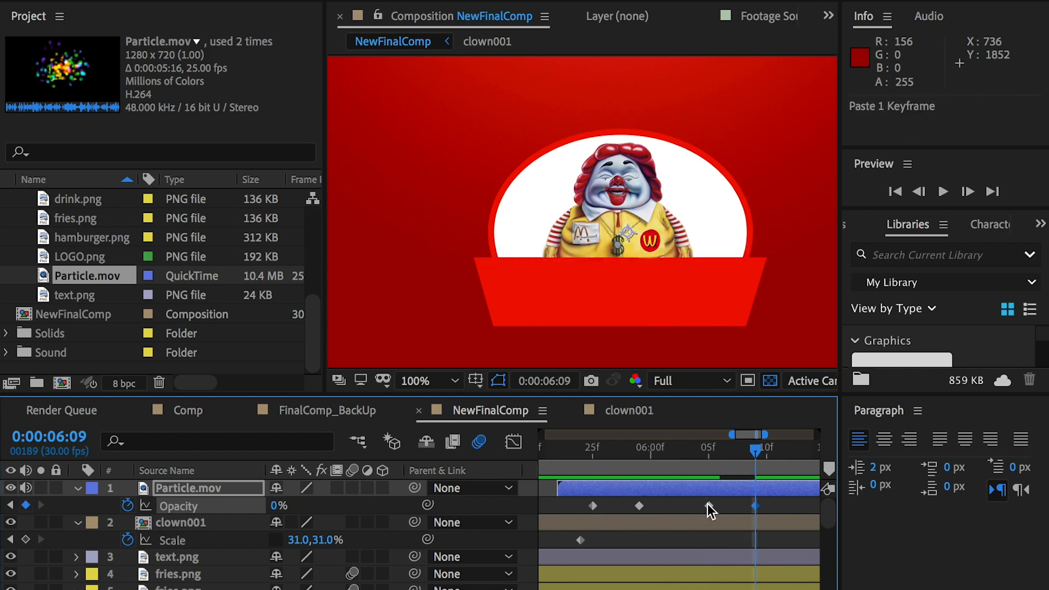
- Preview the particle burst from 0:00:05:23 and check the reference video up to about 00:06
{"action": "left_click_drag", "start_coordinate": [761, 454], "coordinate": [568, 458]}
{"action": "key", "text": "space"}
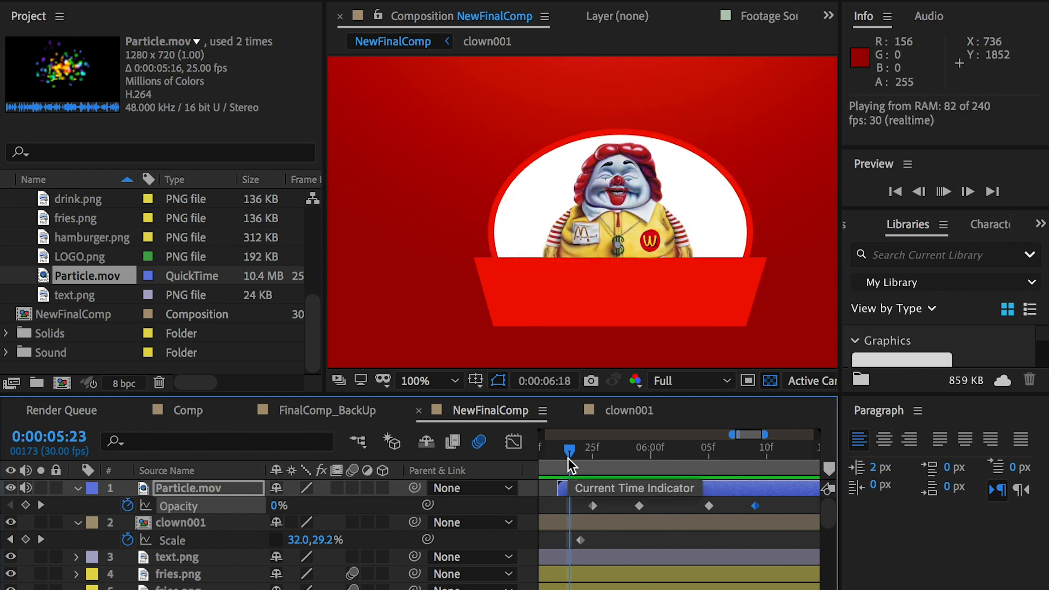
{"action": "key", "text": "space"}
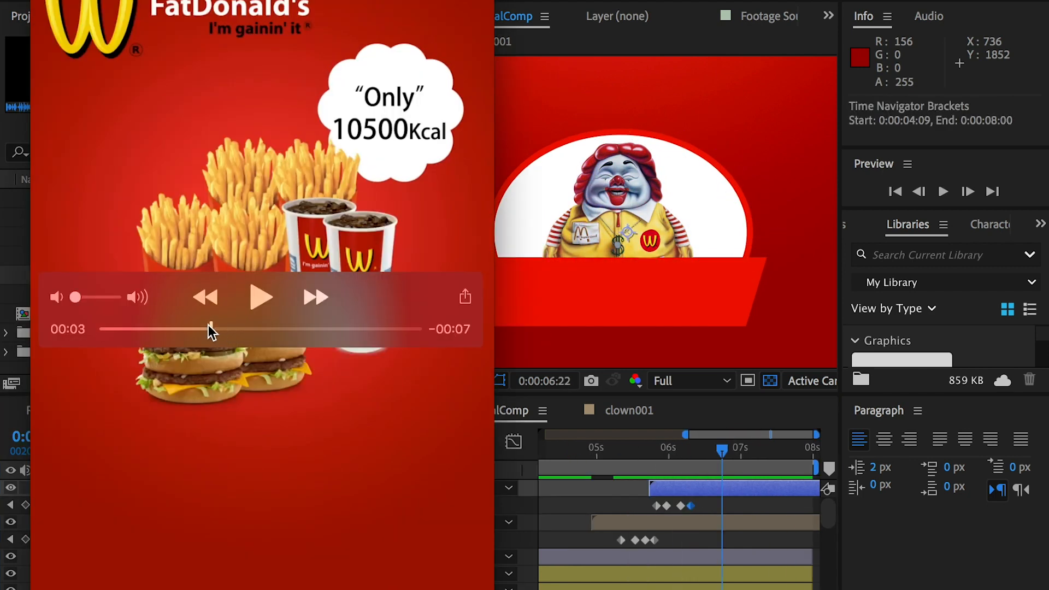
{"action": "left_click_drag", "start_coordinate": [208, 327], "coordinate": [308, 329]}
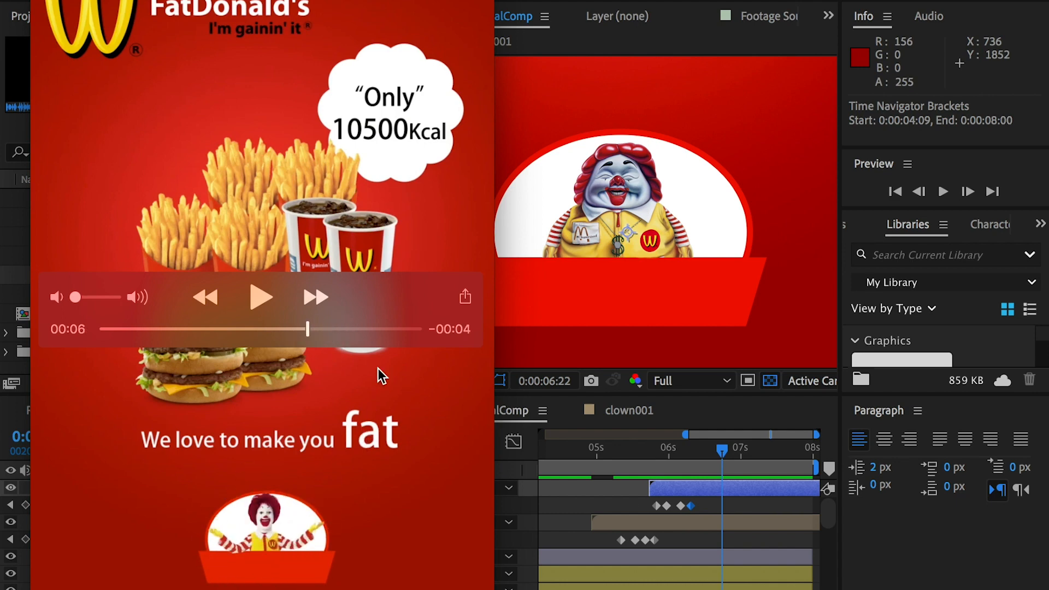
{"action": "left_click", "coordinate": [624, 498]}
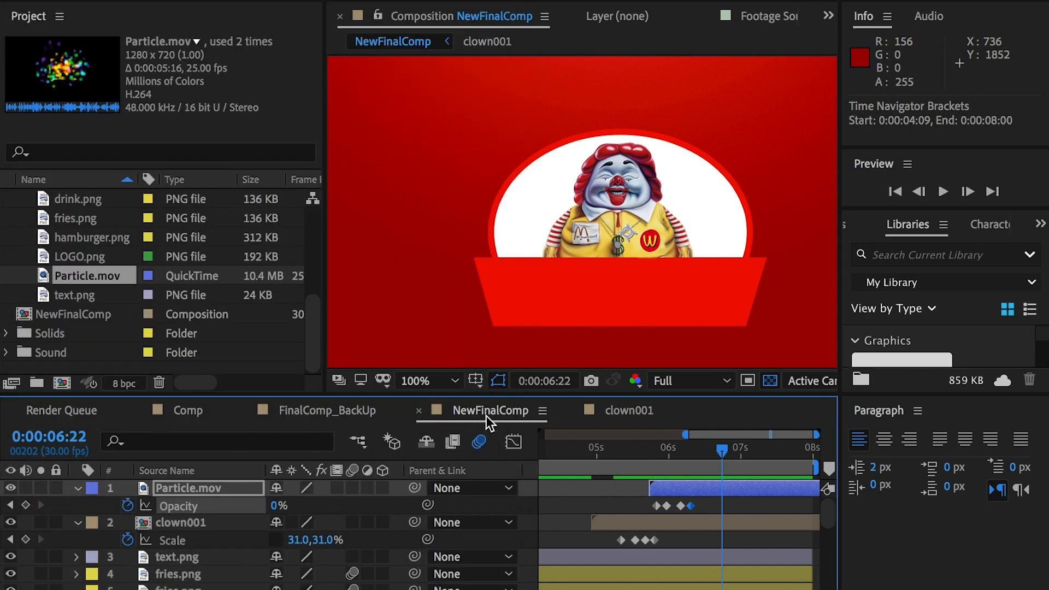
- Nest NewFinalComp in a new composition and rename that composition NewFinalCompFinal
{"action": "left_click", "coordinate": [62, 314]}
{"action": "left_click_drag", "start_coordinate": [78, 316], "coordinate": [62, 382]}
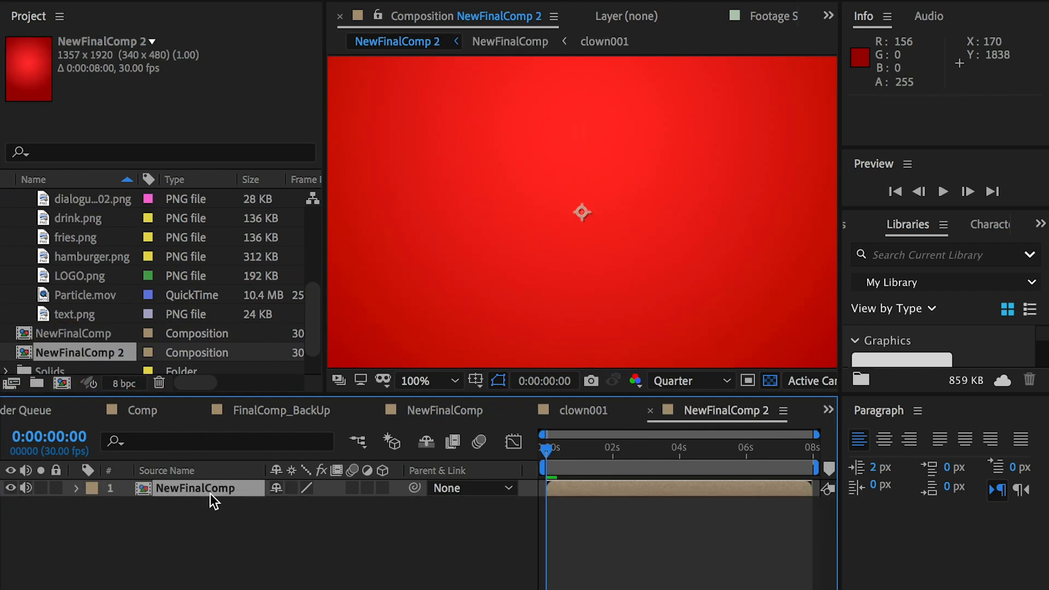
{"action": "left_click", "coordinate": [102, 355]}
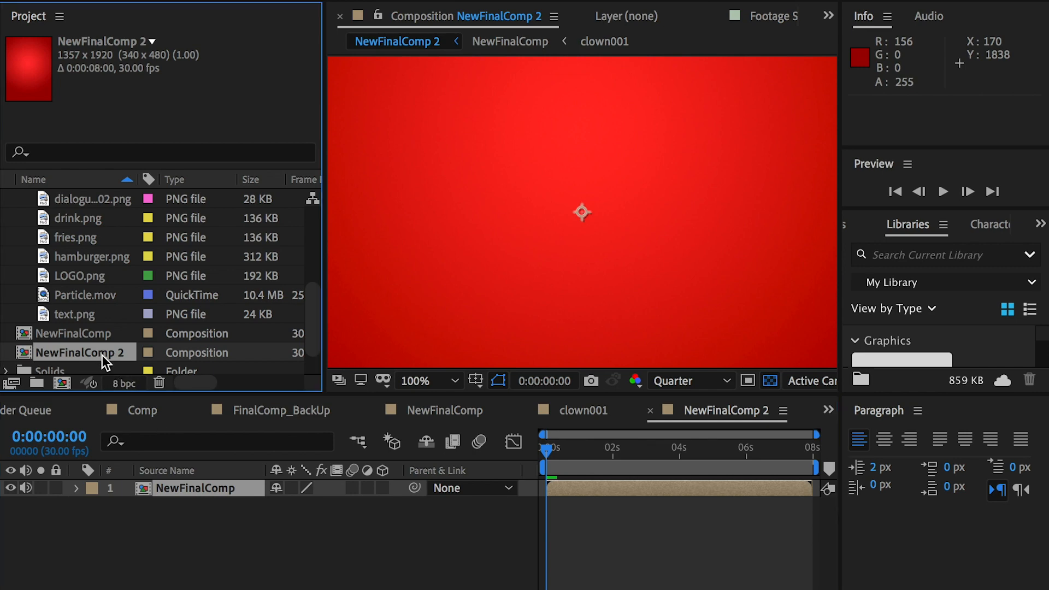
{"action": "key", "text": "Return"}
{"action": "key", "text": "Right"}
{"action": "key", "text": "BackSpace"}
{"action": "key", "text": "BackSpace"}
{"action": "type", "text": "Fin"}
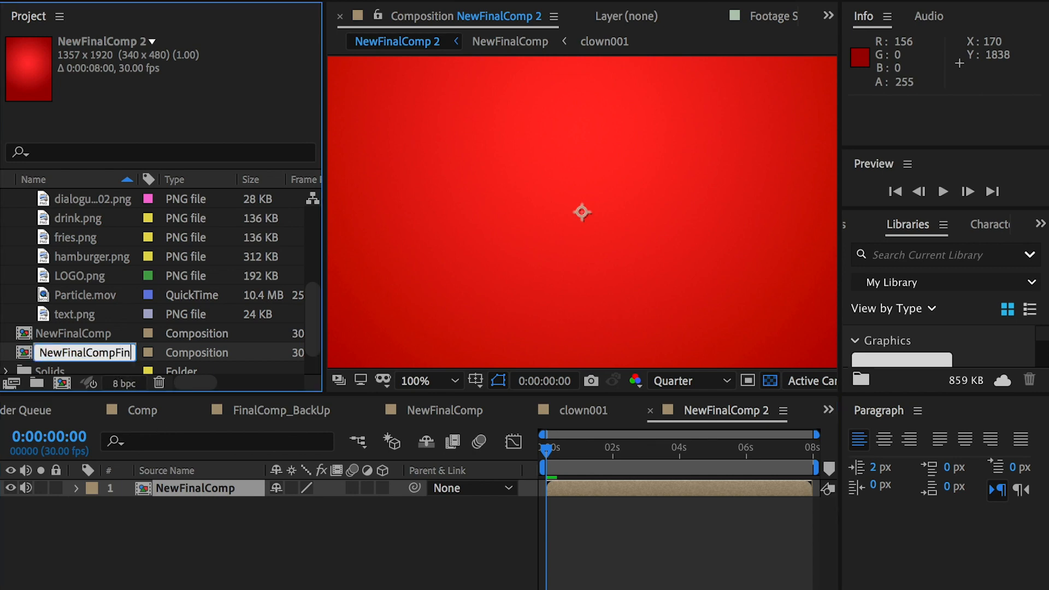
{"action": "type", "text": "al"}
{"action": "left_click", "coordinate": [198, 532]}
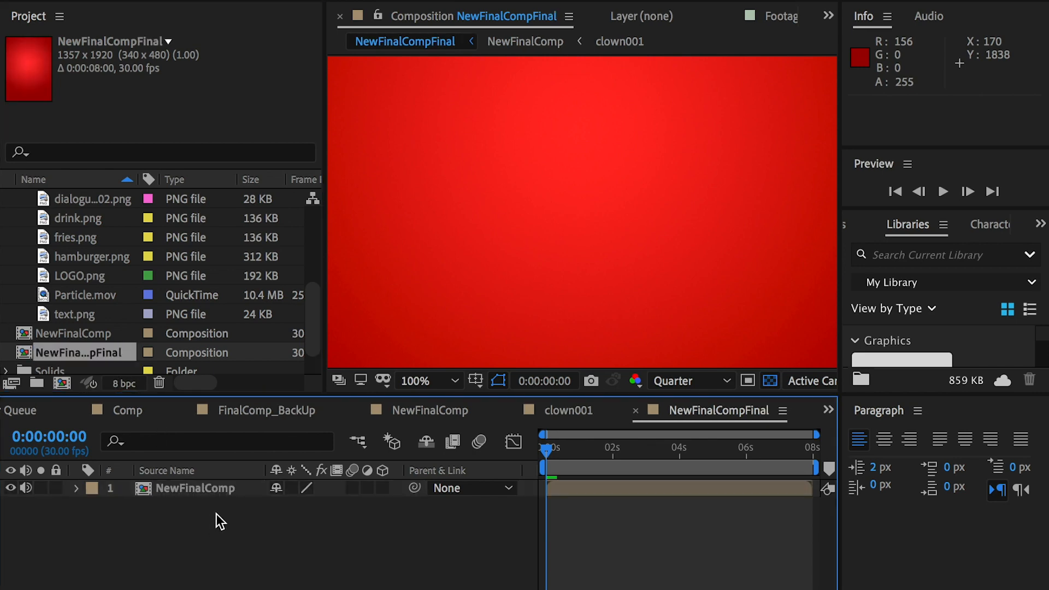
- Apply the Lens Flare effect to the NewFinalComp layer and place its Flare Center below the fries at about 372.8, 1150
{"action": "left_click_drag", "start_coordinate": [690, 451], "coordinate": [685, 456]}
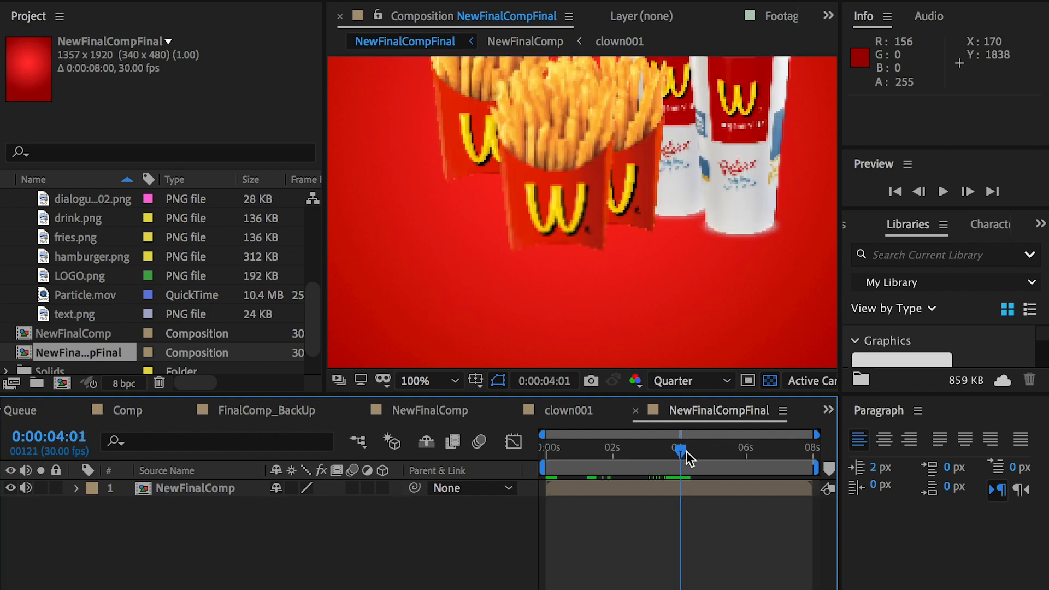
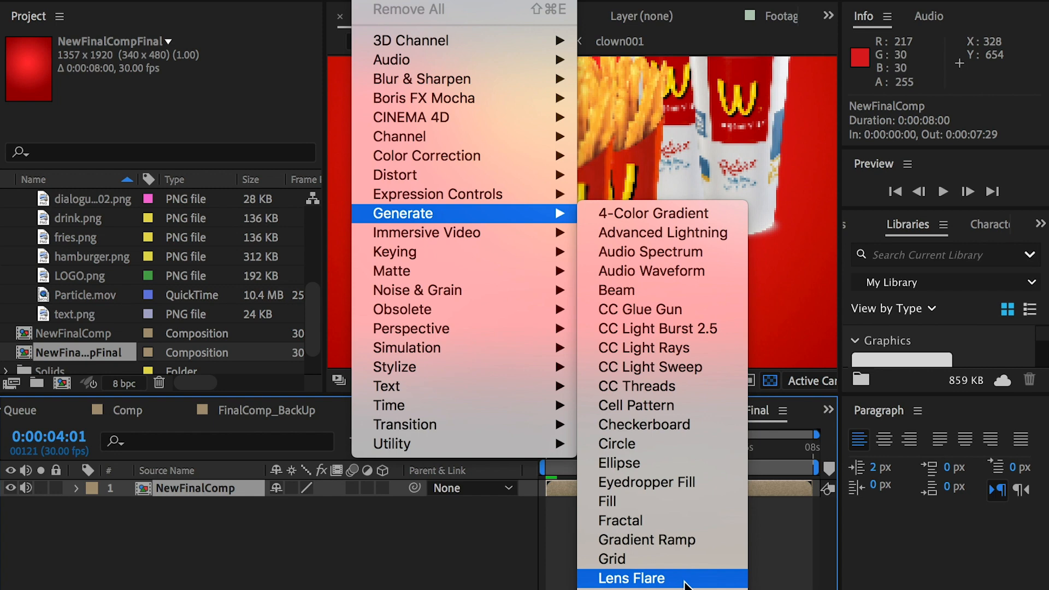
{"action": "left_click", "coordinate": [683, 580]}
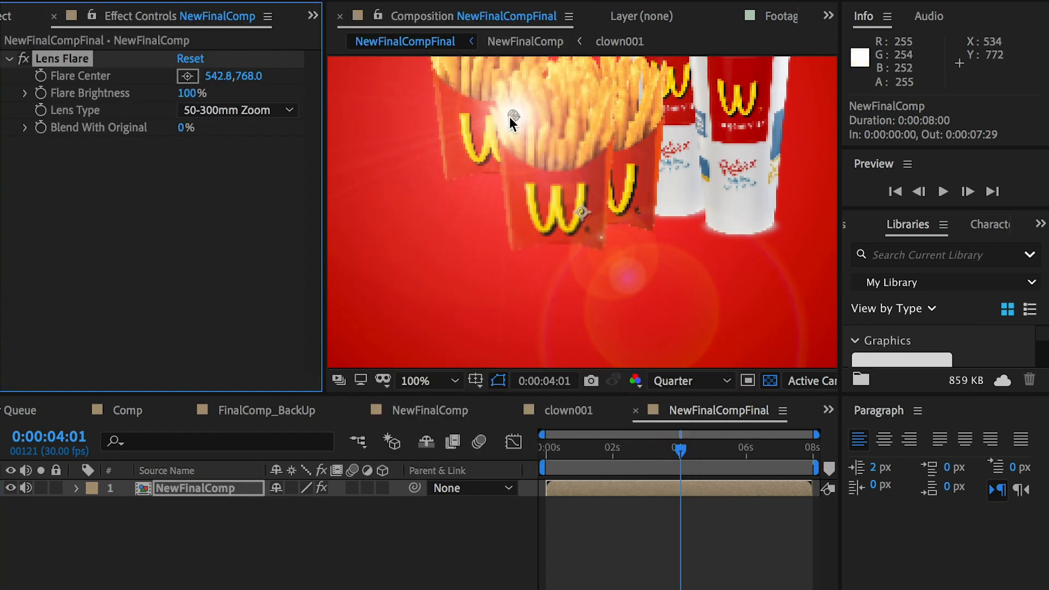
{"action": "left_click_drag", "start_coordinate": [511, 114], "coordinate": [550, 255]}
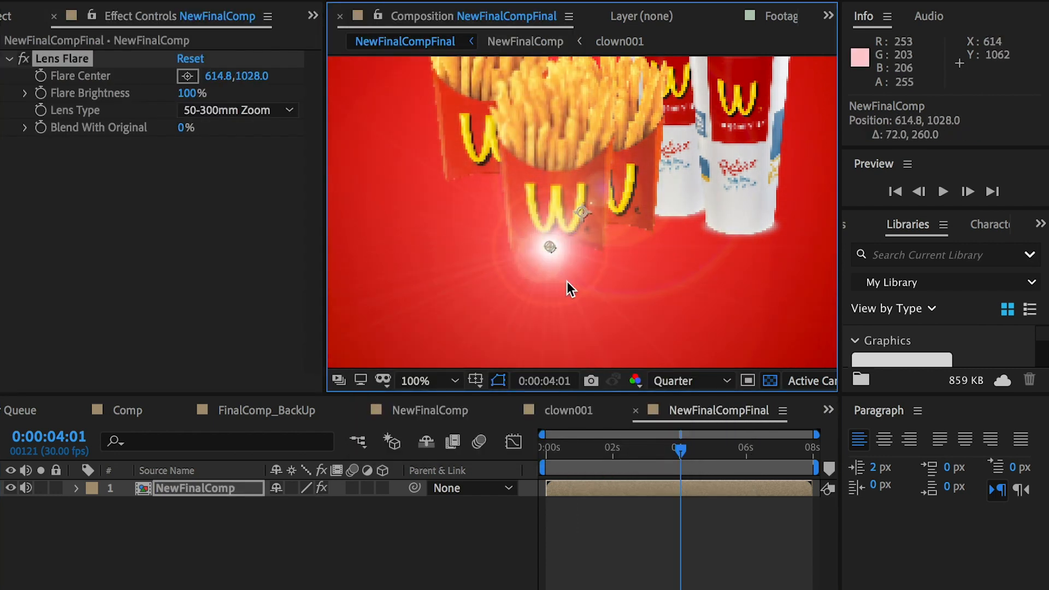
{"action": "left_click_drag", "start_coordinate": [681, 451], "coordinate": [680, 454]}
{"action": "left_click_drag", "start_coordinate": [549, 247], "coordinate": [429, 306]}
- Keyframe the lens flare's Flare Brightness at 100% at 0:00:04:00 and 0% at 0:00:03:23
{"action": "left_click_drag", "start_coordinate": [620, 434], "coordinate": [641, 434]}
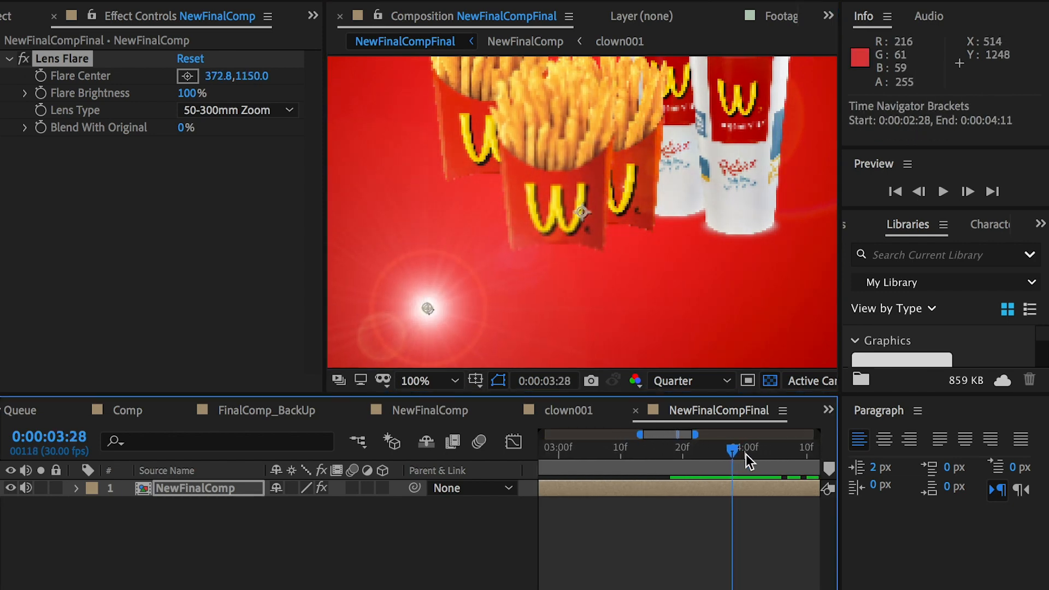
{"action": "mouse_move", "coordinate": [745, 458]}
{"action": "left_mouse_down"}
{"action": "mouse_move", "coordinate": [766, 453]}
{"action": "mouse_move", "coordinate": [748, 455]}
{"action": "left_mouse_up"}
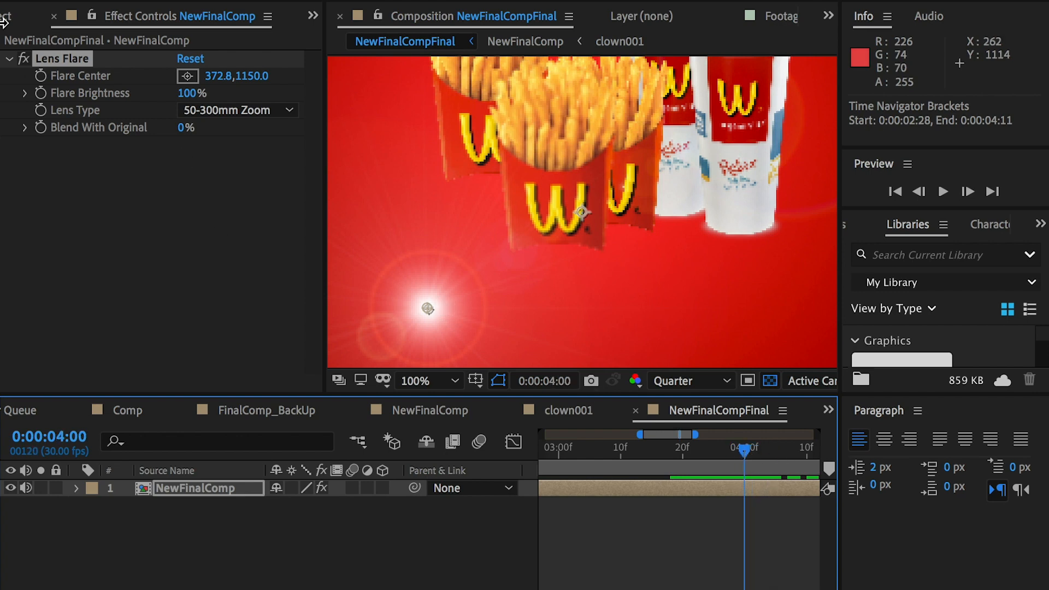
{"action": "left_click", "coordinate": [40, 93]}
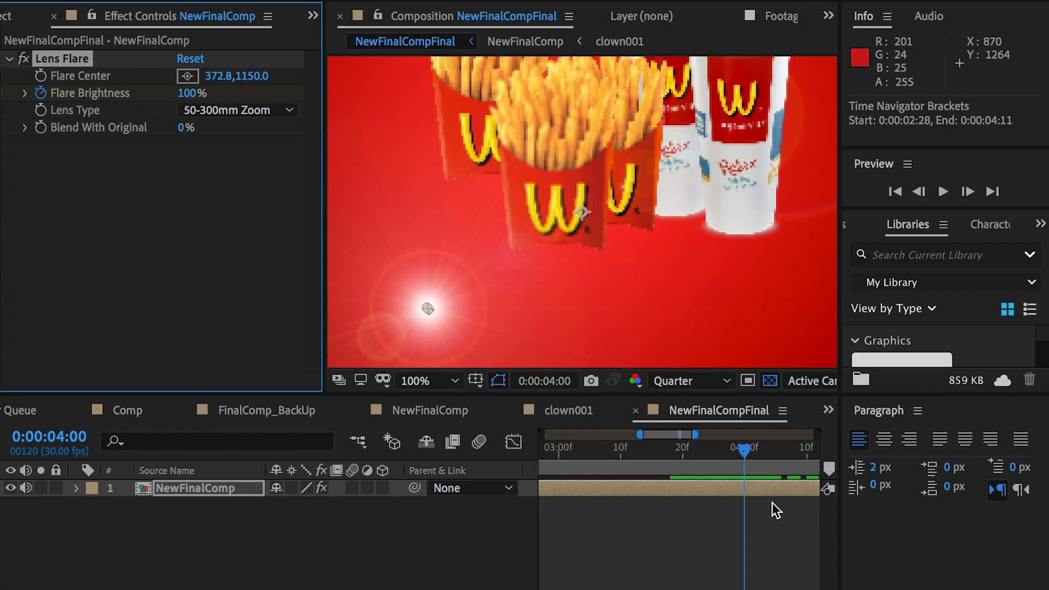
{"action": "left_click_drag", "start_coordinate": [747, 454], "coordinate": [700, 448]}
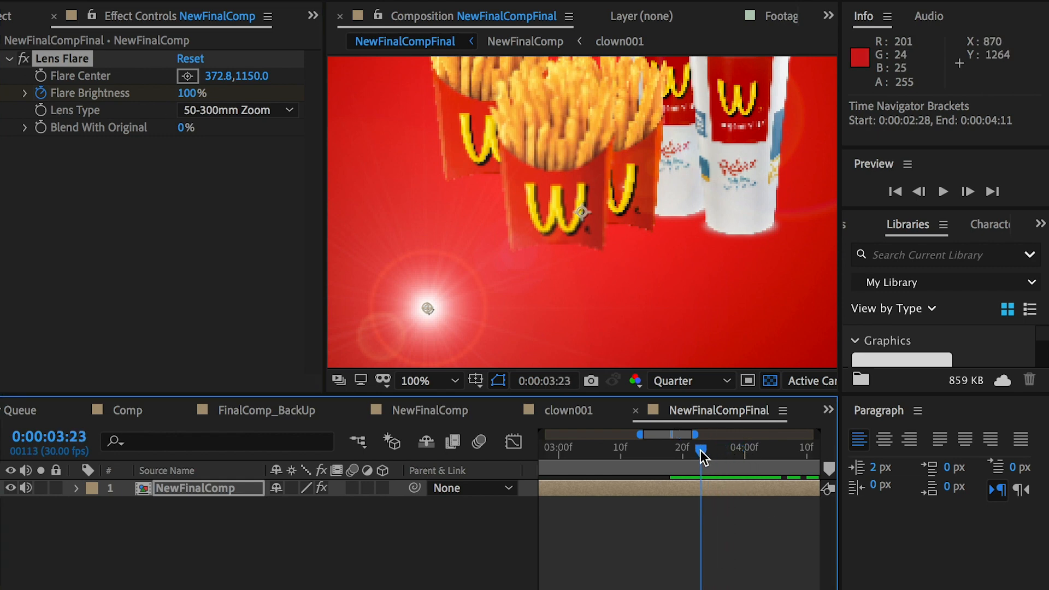
{"action": "left_click", "coordinate": [189, 93]}
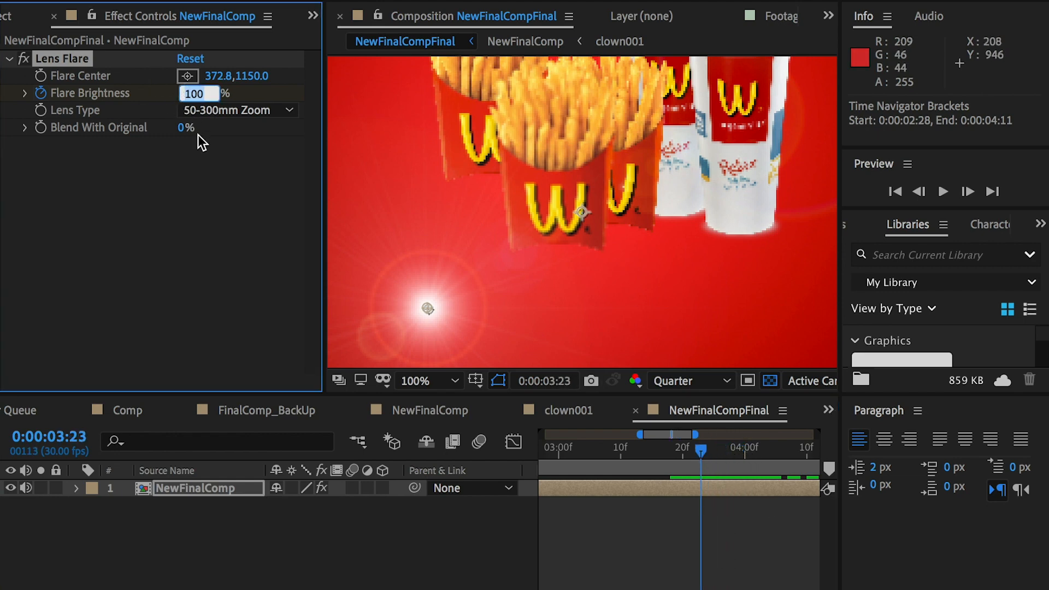
{"action": "type", "text": "0"}
{"action": "key", "text": "Return"}
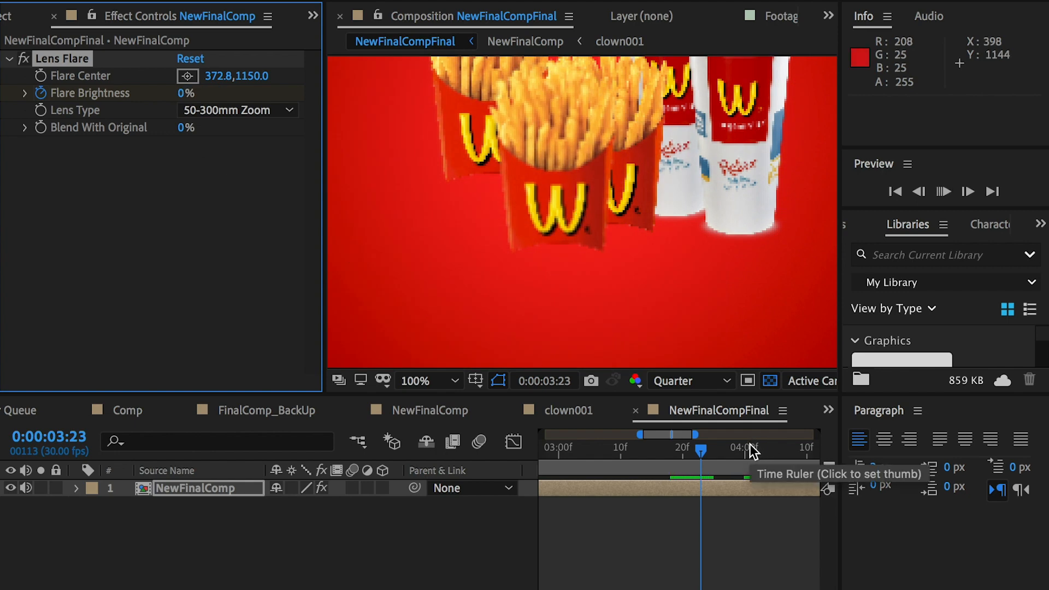
- Keyframe the lens flare's Flare Center at 372.8, 1150 at 0:00:04:00 and 966.8, 1148 at the slogan's end at 0:00:05:13
{"action": "key", "text": "Page_Down"}
{"action": "key", "text": "Page_Down"}
{"action": "key", "text": "Page_Down"}
{"action": "mouse_move", "coordinate": [721, 449]}
{"action": "left_mouse_down"}
{"action": "mouse_move", "coordinate": [751, 451]}
{"action": "mouse_move", "coordinate": [713, 435]}
{"action": "mouse_move", "coordinate": [722, 435]}
{"action": "left_mouse_up"}
{"action": "left_click", "coordinate": [674, 452]}
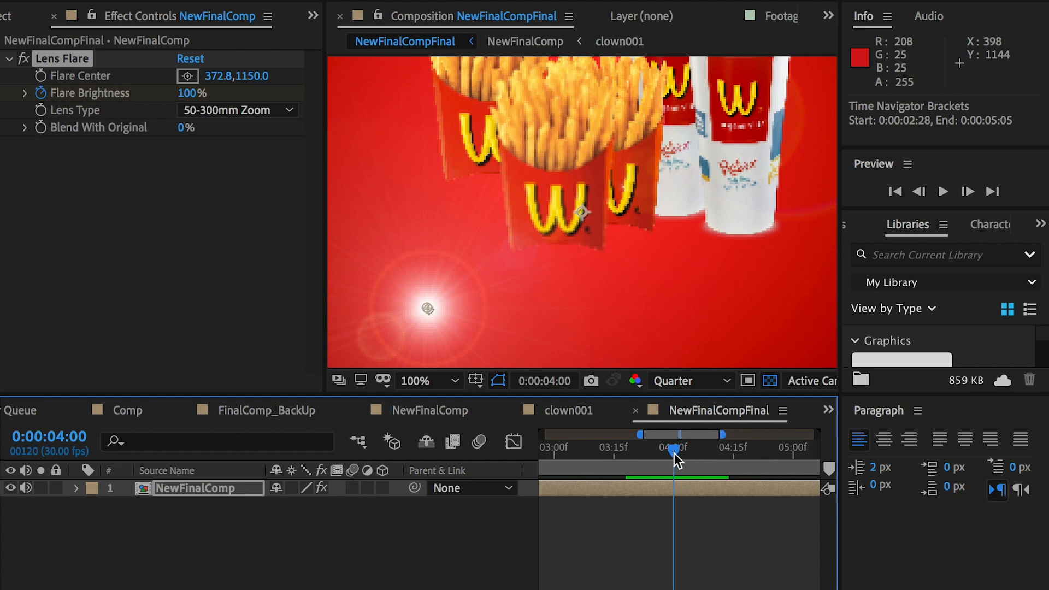
{"action": "left_click", "coordinate": [41, 75]}
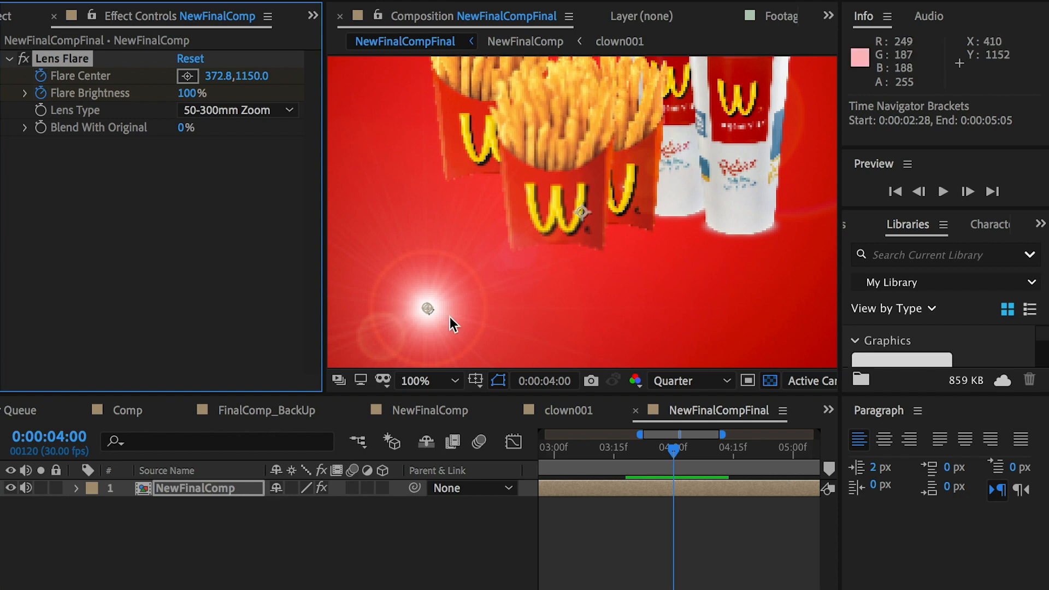
{"action": "left_click_drag", "start_coordinate": [724, 435], "coordinate": [753, 435]}
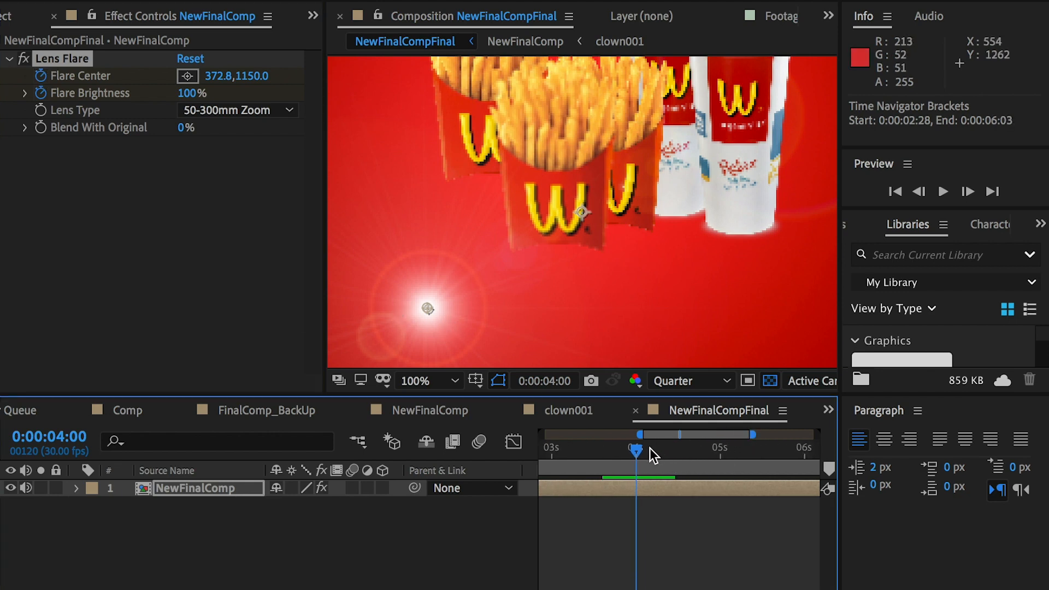
{"action": "left_click_drag", "start_coordinate": [653, 454], "coordinate": [756, 462]}
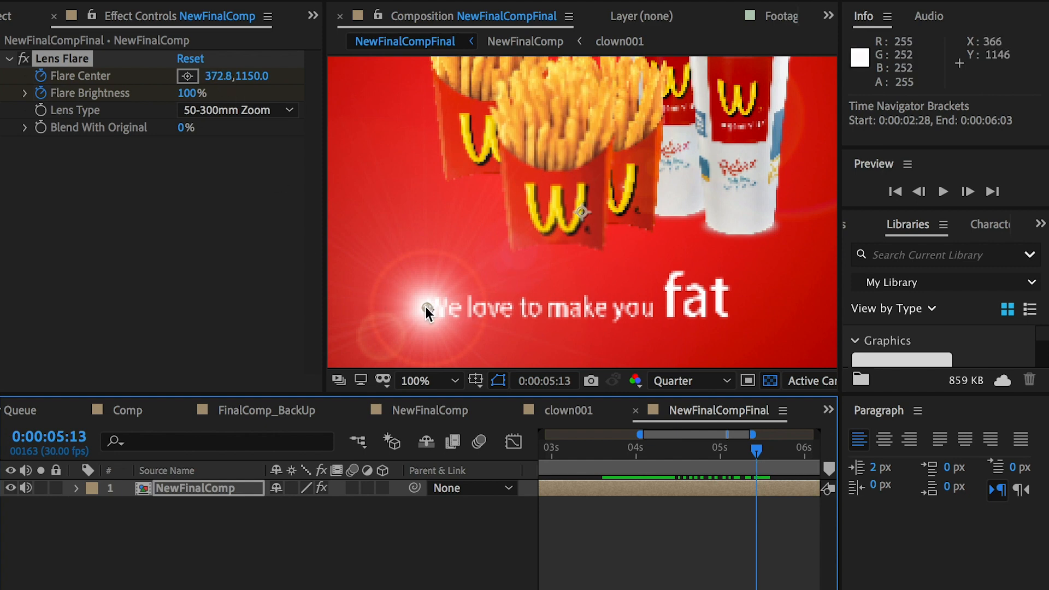
{"action": "left_click_drag", "start_coordinate": [425, 306], "coordinate": [722, 304]}
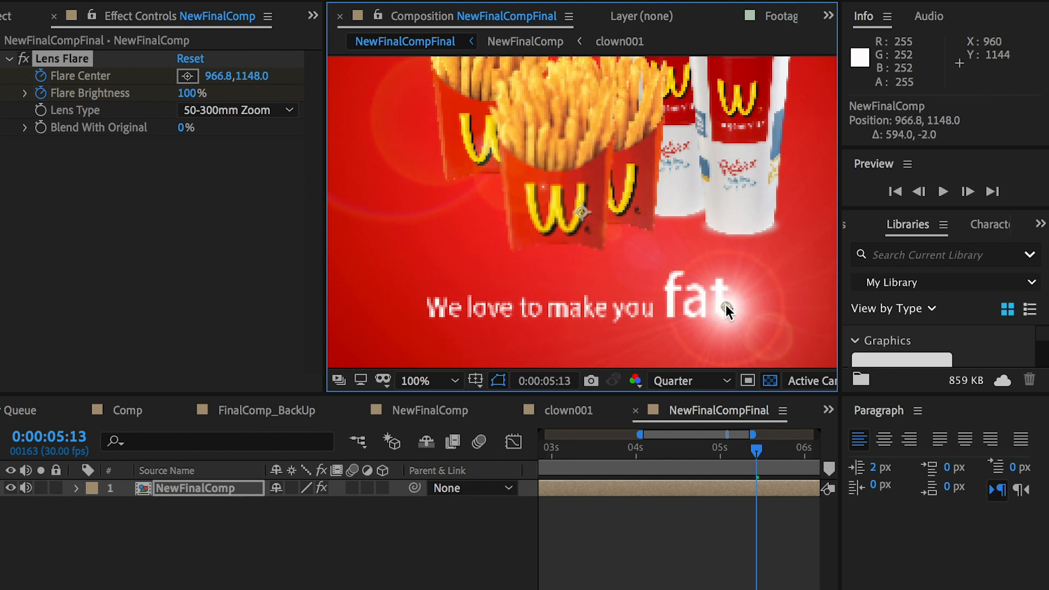
- Keyframe the Flare Brightness at 100% at 0:00:05:13 and 0% at 0:00:05:21, reusing the 0% keyframe from 0:00:03:23
{"action": "mouse_move", "coordinate": [752, 449]}
{"action": "left_mouse_down"}
{"action": "mouse_move", "coordinate": [607, 449]}
{"action": "mouse_move", "coordinate": [763, 457]}
{"action": "mouse_move", "coordinate": [758, 450]}
{"action": "left_mouse_up"}
{"action": "key", "text": "e"}
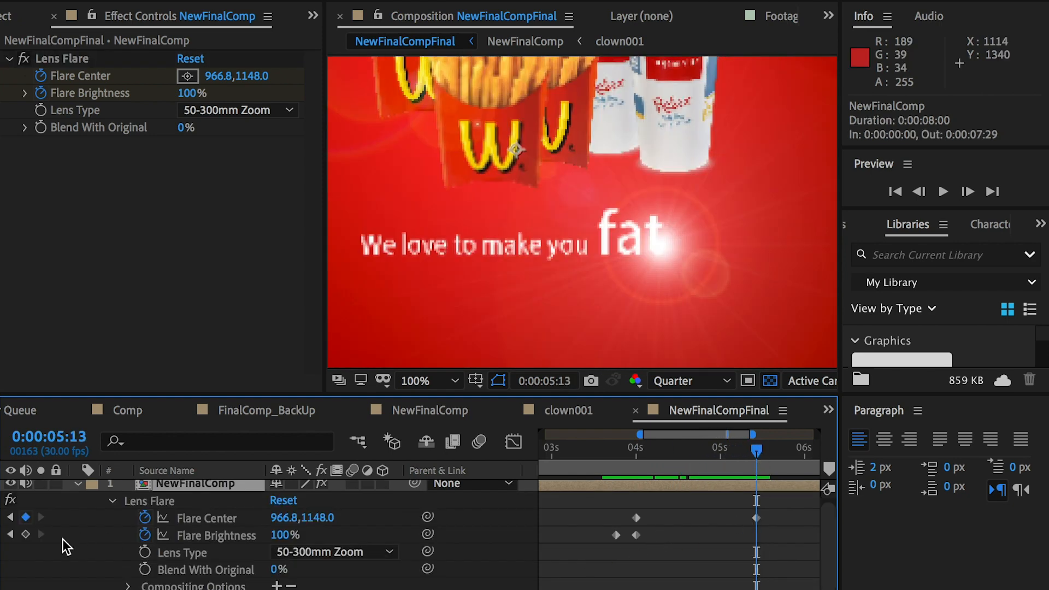
{"action": "left_click", "coordinate": [25, 534]}
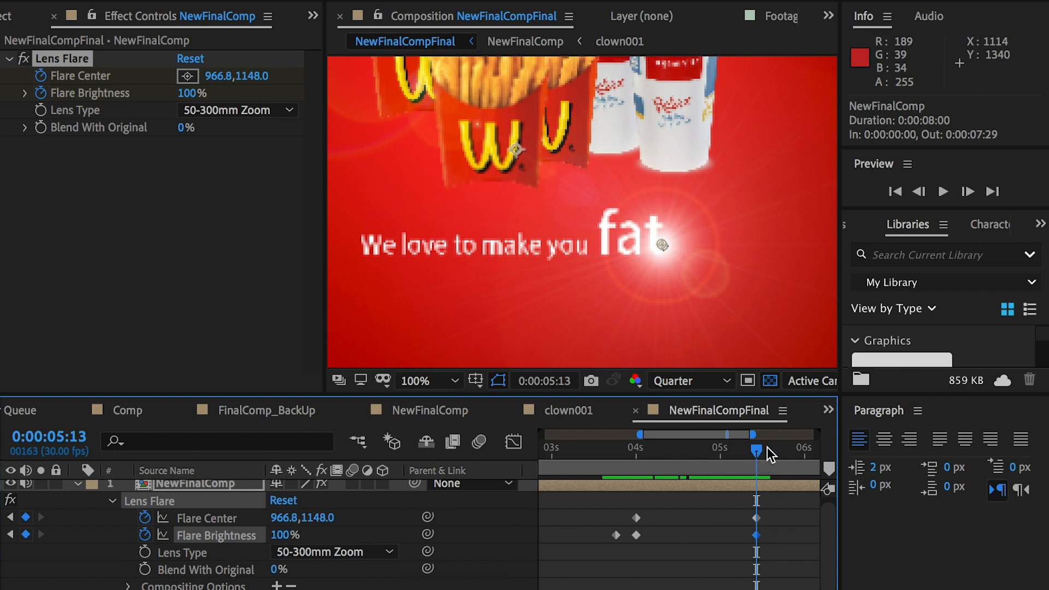
{"action": "left_click_drag", "start_coordinate": [766, 447], "coordinate": [780, 451]}
{"action": "left_click", "coordinate": [616, 535]}
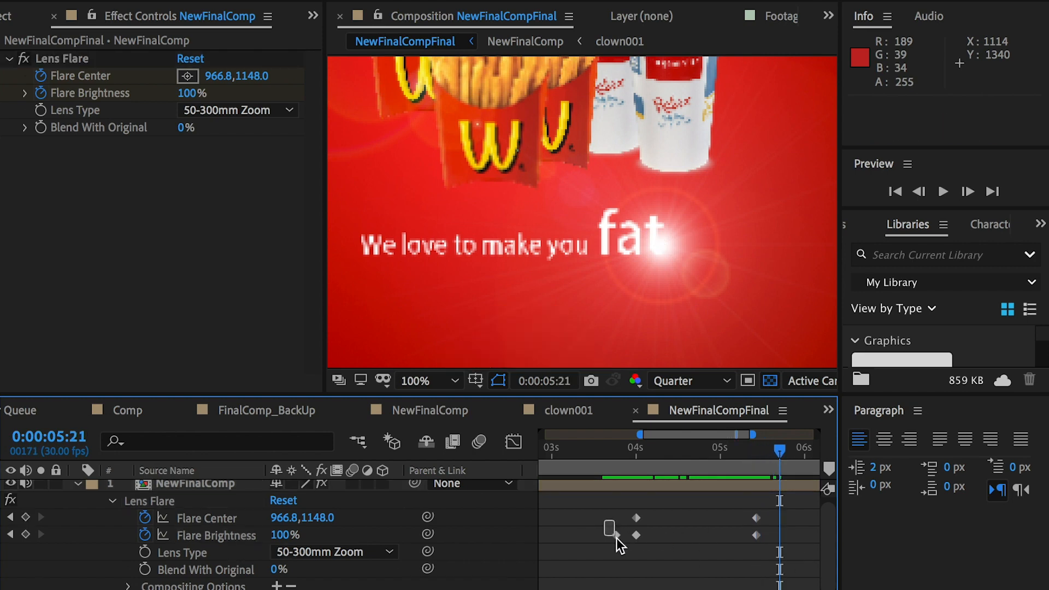
{"action": "key", "text": "ctrl+c"}
{"action": "key", "text": "ctrl+v"}
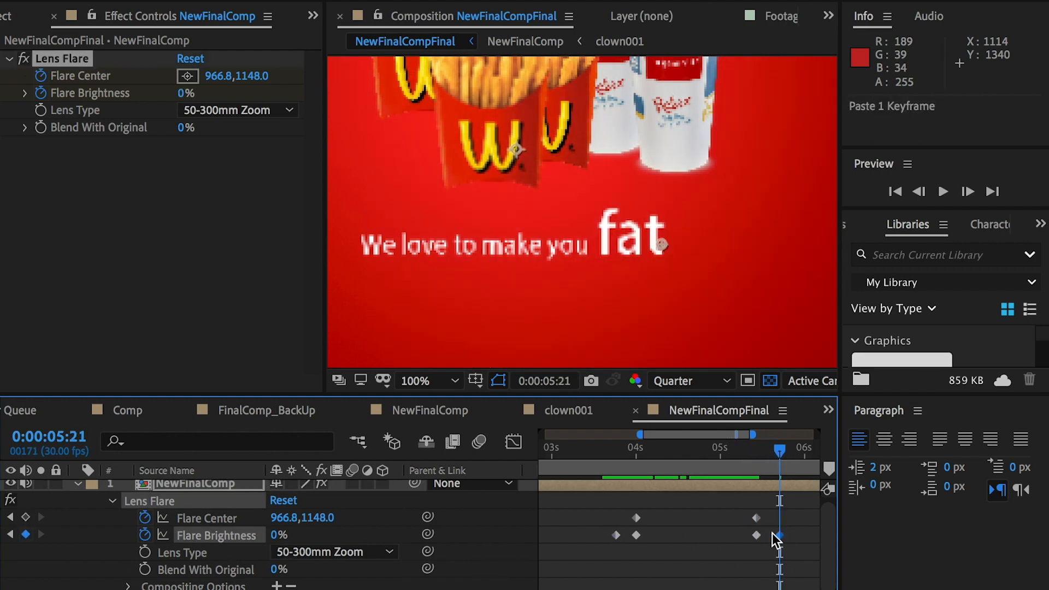
- Check the flare on the poster at 0:00:05:02 and apply the Glow effect to the NewFinalComp layer
{"action": "left_click_drag", "start_coordinate": [789, 450], "coordinate": [725, 451]}
{"action": "scroll", "coordinate": [660, 268], "scroll_direction": "down", "scroll_amount": 2}
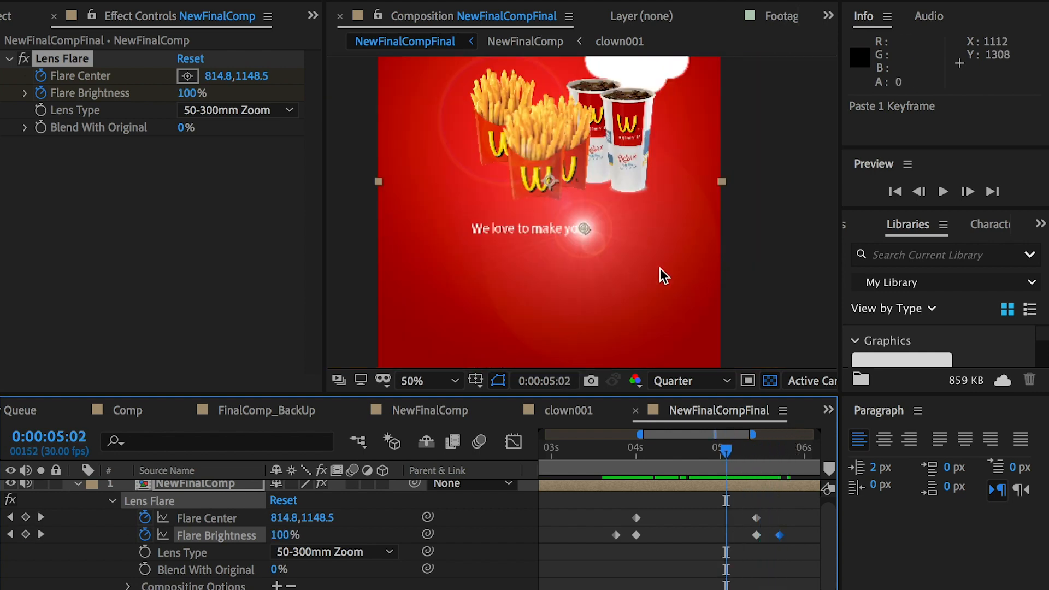
{"action": "scroll", "coordinate": [660, 268], "scroll_direction": "down", "scroll_amount": 1}
{"action": "scroll", "coordinate": [659, 270], "scroll_direction": "up", "scroll_amount": 1}
{"action": "left_click_drag", "start_coordinate": [649, 183], "coordinate": [651, 267]}
{"action": "scroll", "coordinate": [652, 269], "scroll_direction": "down", "scroll_amount": 1}
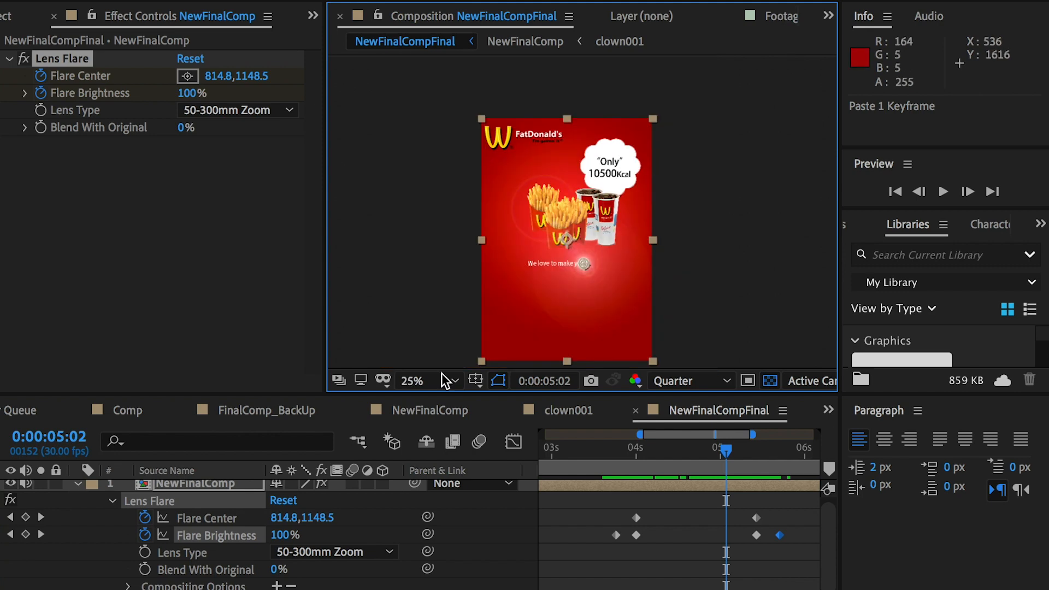
{"action": "left_click", "coordinate": [78, 484]}
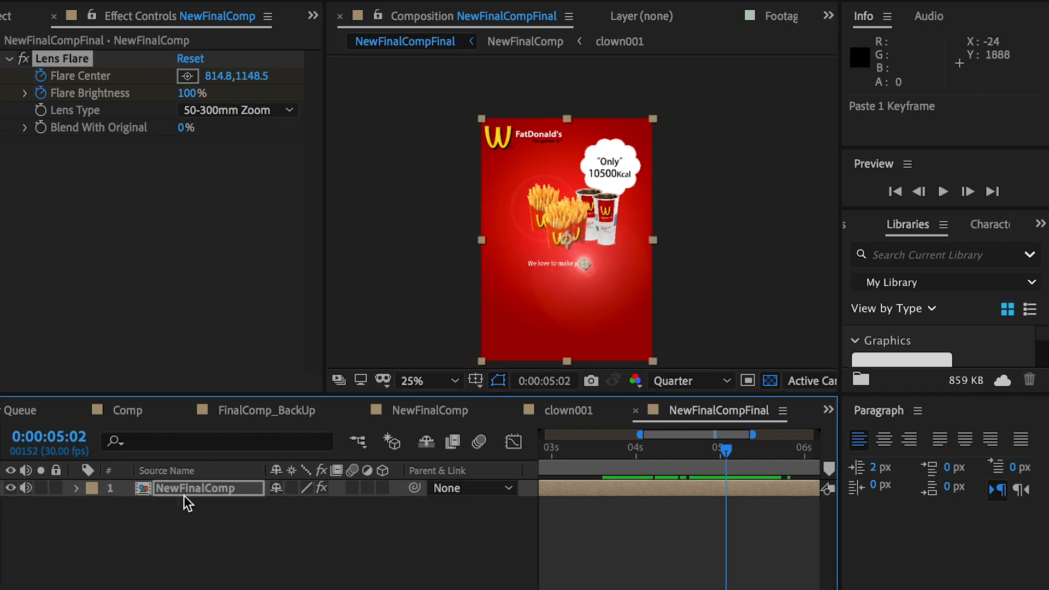
{"action": "left_click", "coordinate": [181, 497]}
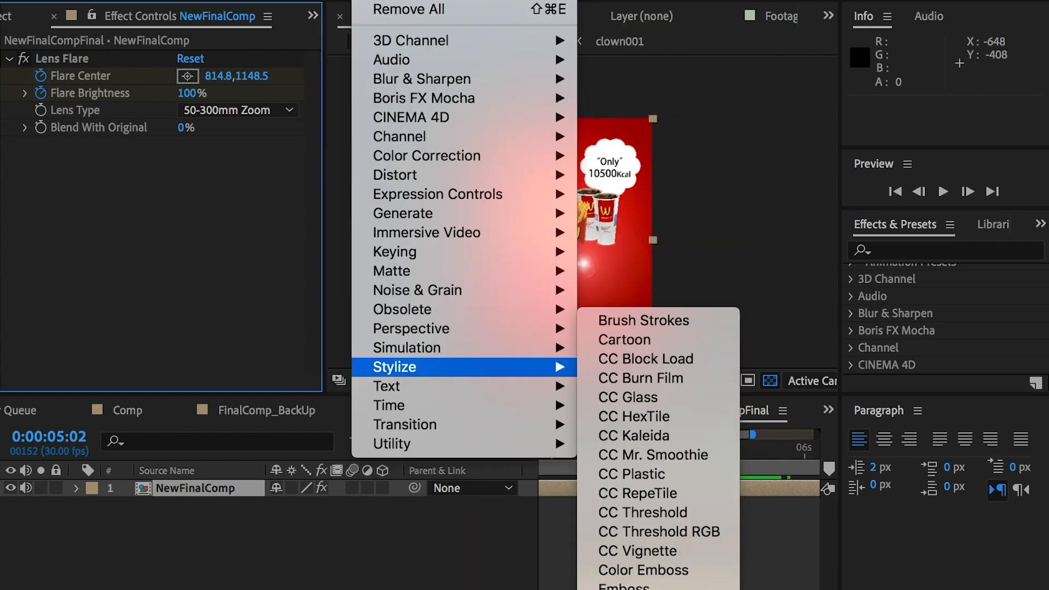
{"action": "left_click", "coordinate": [602, 579]}
{"action": "scroll", "coordinate": [572, 257], "scroll_direction": "up", "scroll_amount": 1}
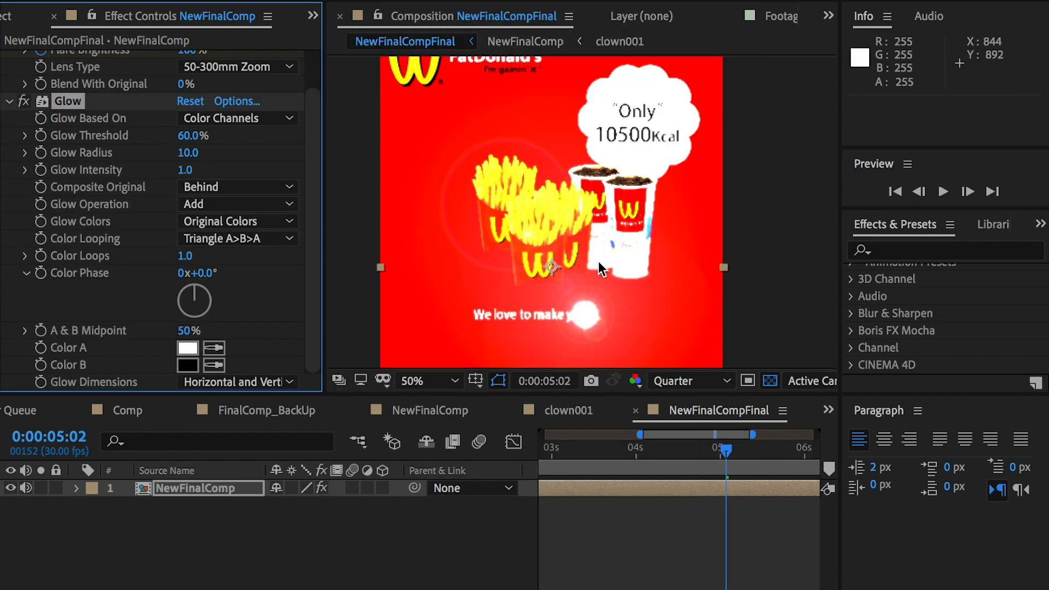
- Set the Glow Threshold to 76.1%, Glow Radius to 76 and Glow Intensity to 0.3, judging it around 0:00:03:24
{"action": "left_click_drag", "start_coordinate": [727, 450], "coordinate": [618, 450]}
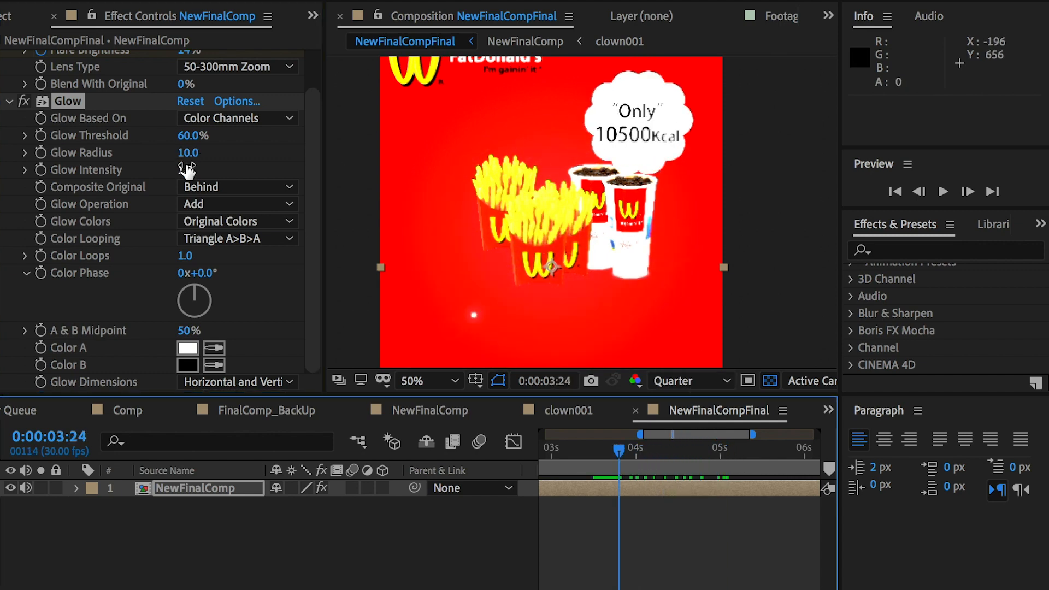
{"action": "left_click_drag", "start_coordinate": [187, 169], "coordinate": [137, 170]}
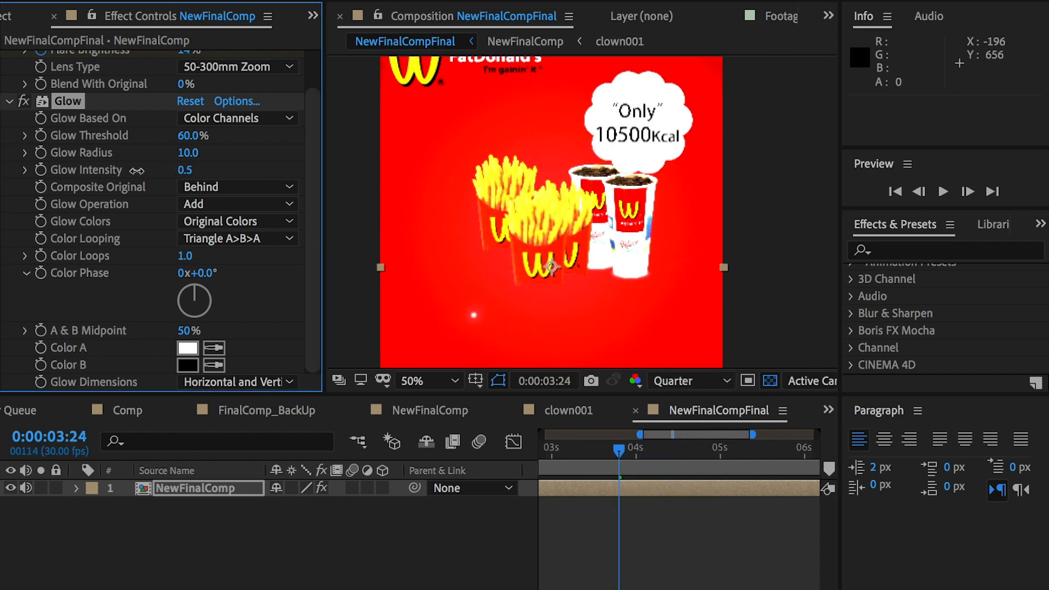
{"action": "left_click_drag", "start_coordinate": [189, 136], "coordinate": [109, 168]}
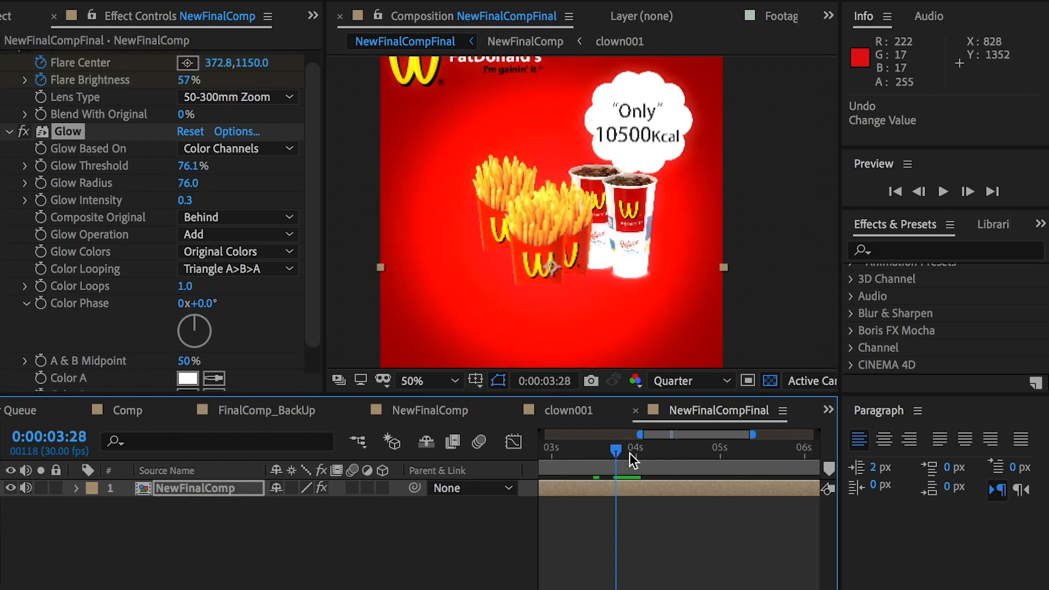
{"action": "left_click_drag", "start_coordinate": [629, 453], "coordinate": [616, 453]}
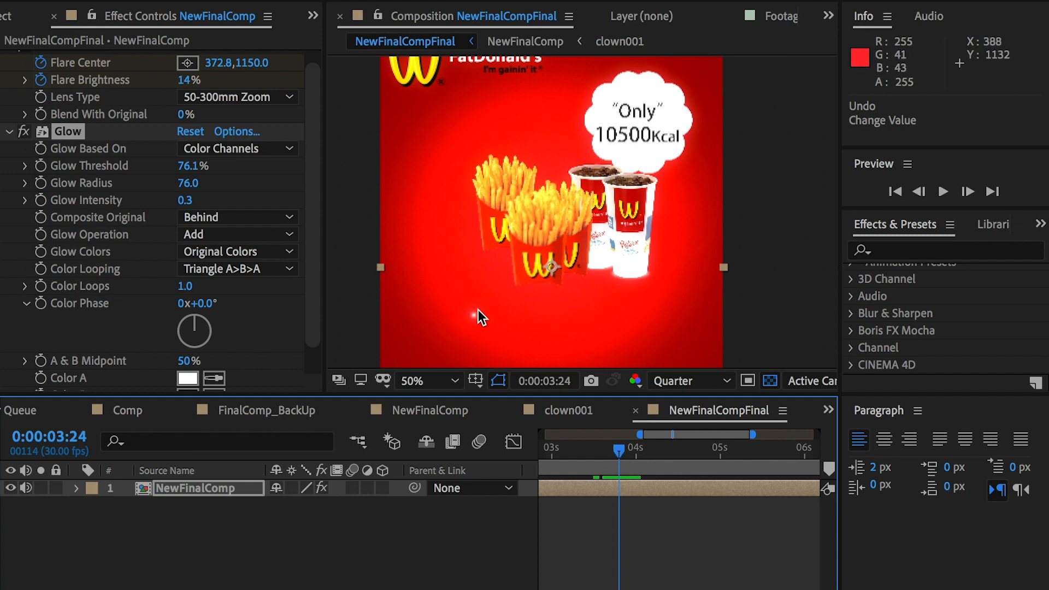
- Keyframe the Glow Intensity at 0 at 0:00:03:23 and 0.3 at 0:00:04:00
{"action": "left_click", "coordinate": [76, 489]}
{"action": "left_click", "coordinate": [113, 523]}
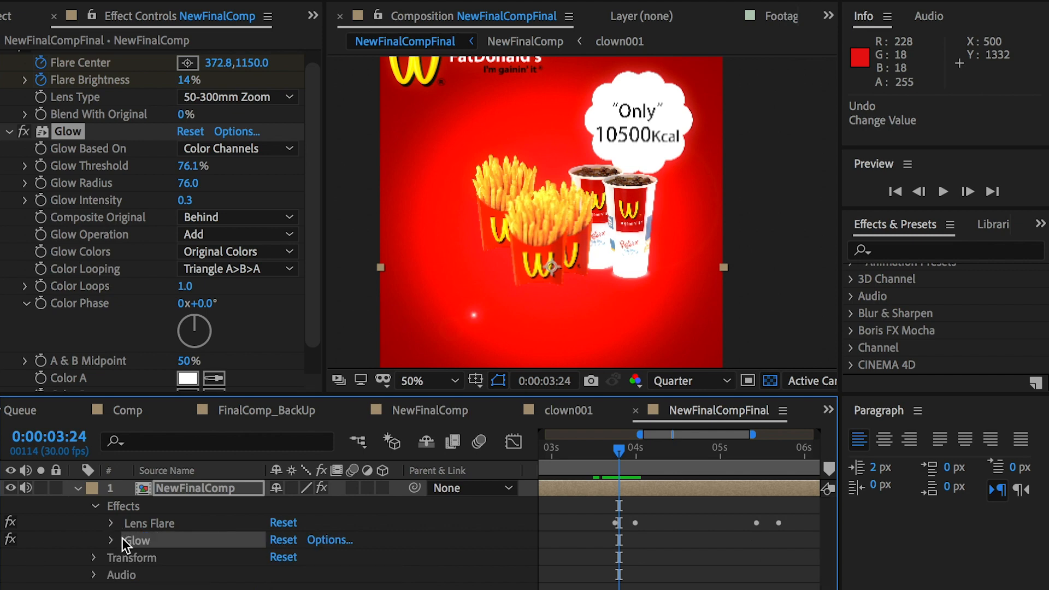
{"action": "left_click", "coordinate": [112, 540]}
{"action": "key", "text": "Page_Up"}
{"action": "left_click", "coordinate": [144, 556]}
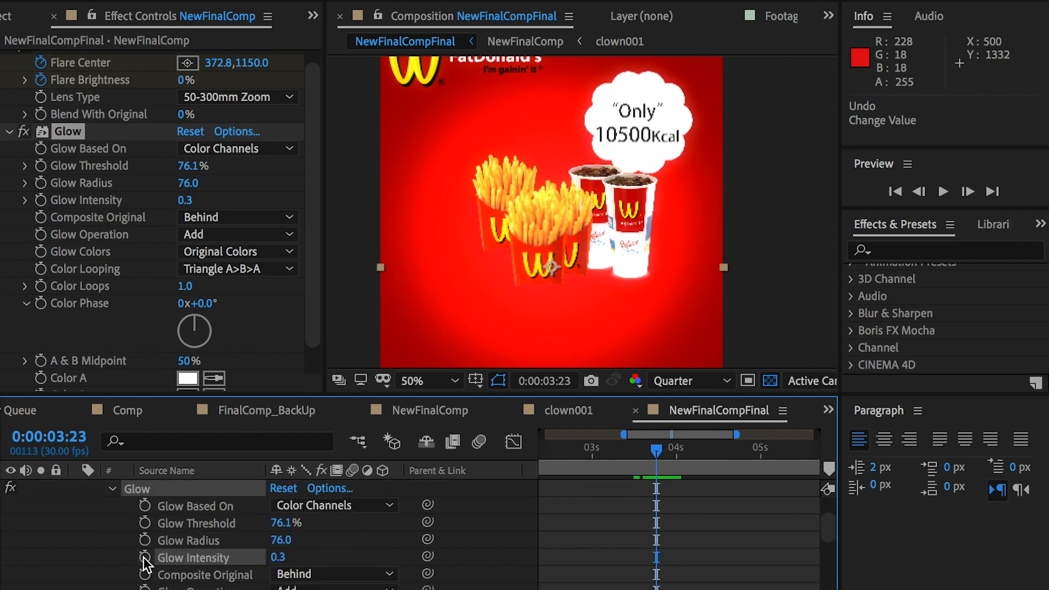
{"action": "left_click_drag", "start_coordinate": [657, 453], "coordinate": [677, 451]}
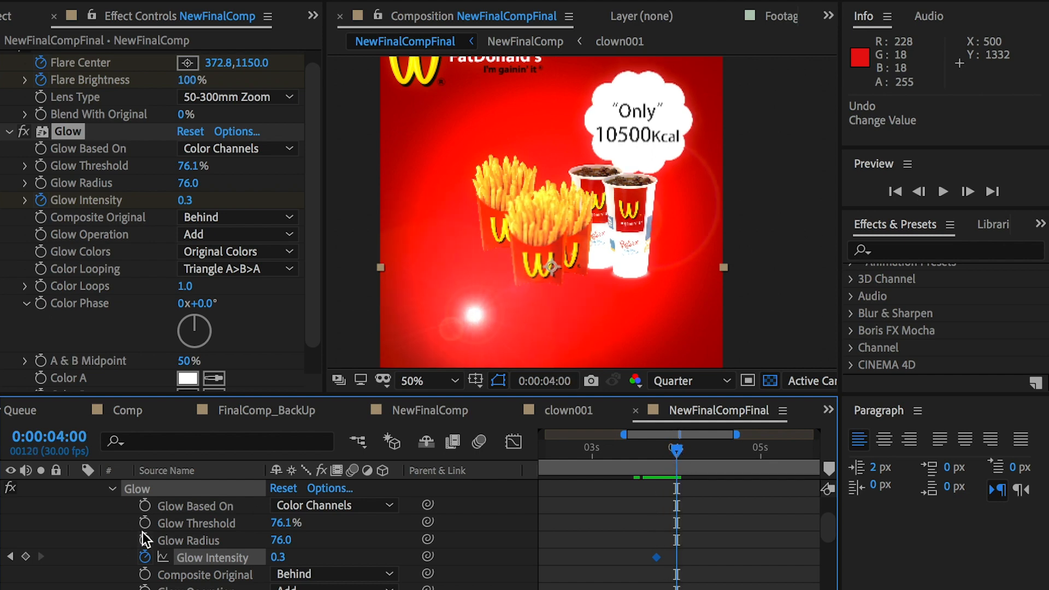
{"action": "left_click", "coordinate": [11, 555]}
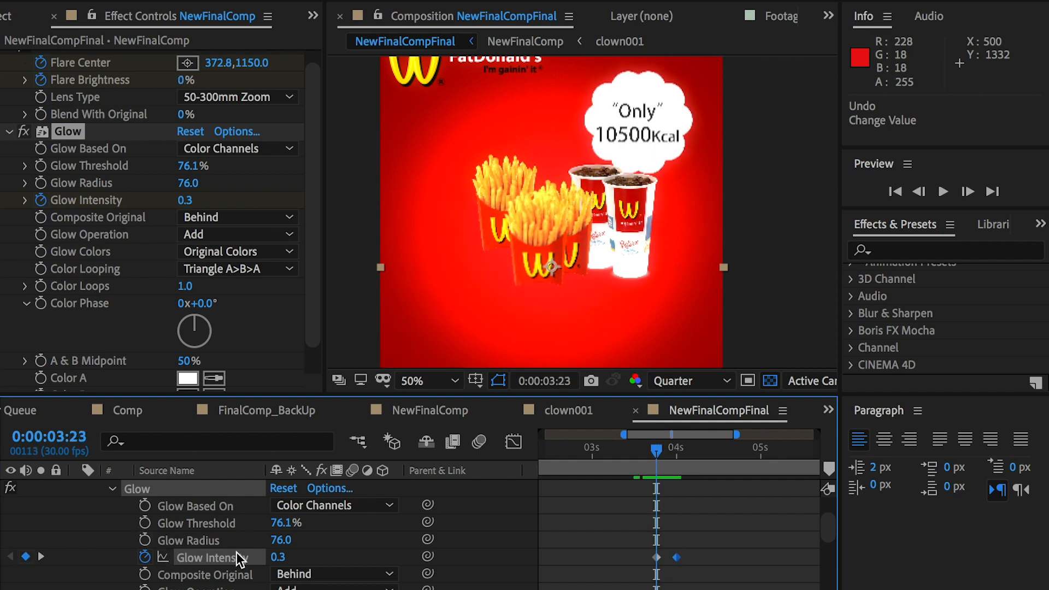
{"action": "left_click", "coordinate": [278, 557]}
{"action": "type", "text": "0"}
{"action": "key", "text": "Return"}
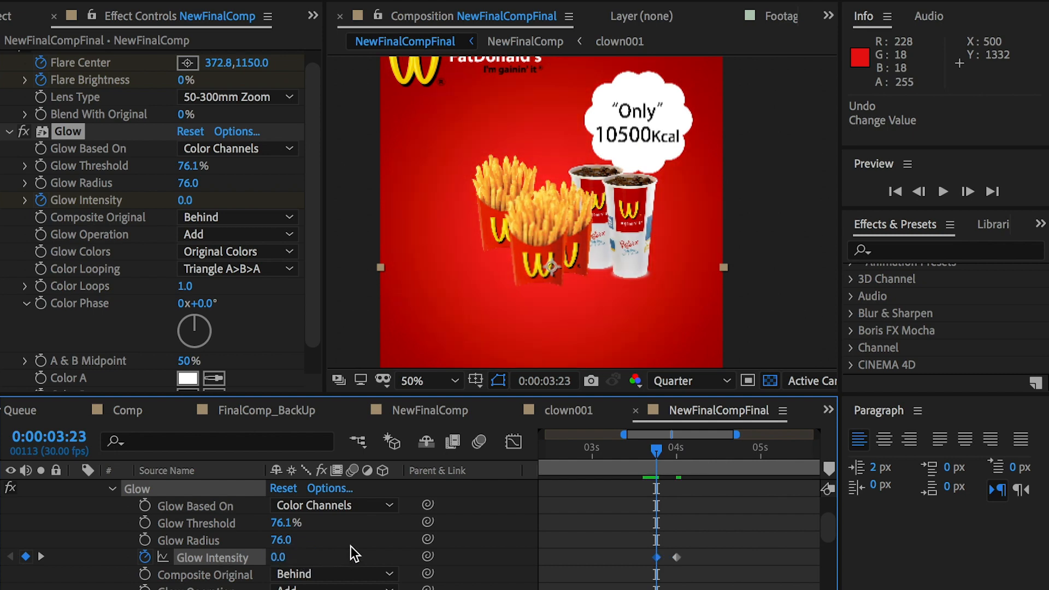
- Compare the poster with the Glow off and on, and preview the flare's start from 0:00:03:23
{"action": "left_click", "coordinate": [10, 488]}
{"action": "left_click", "coordinate": [11, 488]}
{"action": "key", "text": "space"}
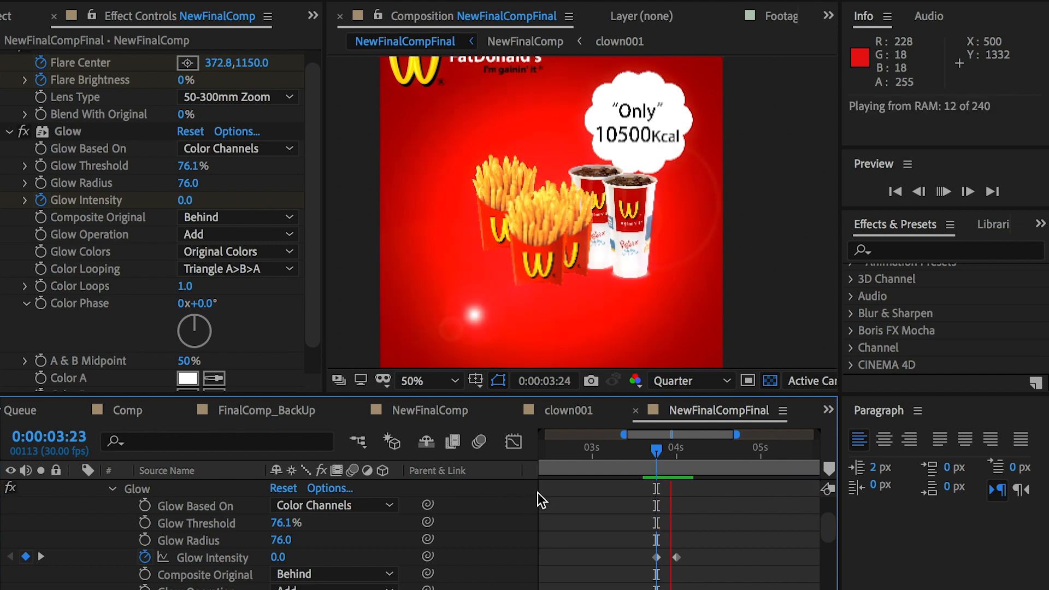
{"action": "key", "text": "space"}
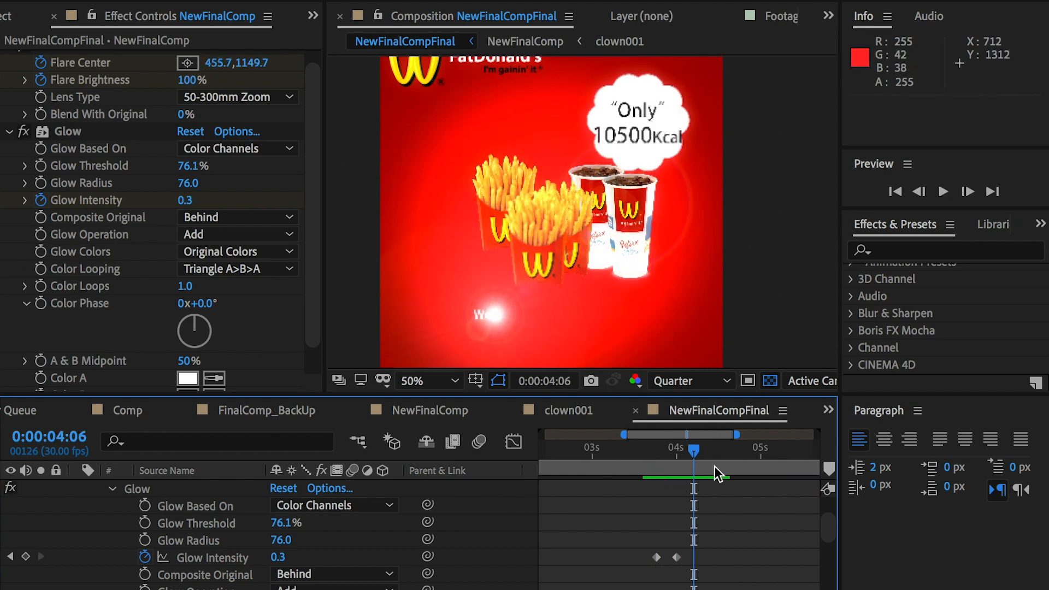
- Keyframe the Glow Intensity at 0.3 at 0:00:05:13 and 0 at 0:00:05:21, and collapse the NewFinalComp layer
{"action": "left_click_drag", "start_coordinate": [694, 453], "coordinate": [715, 451]}
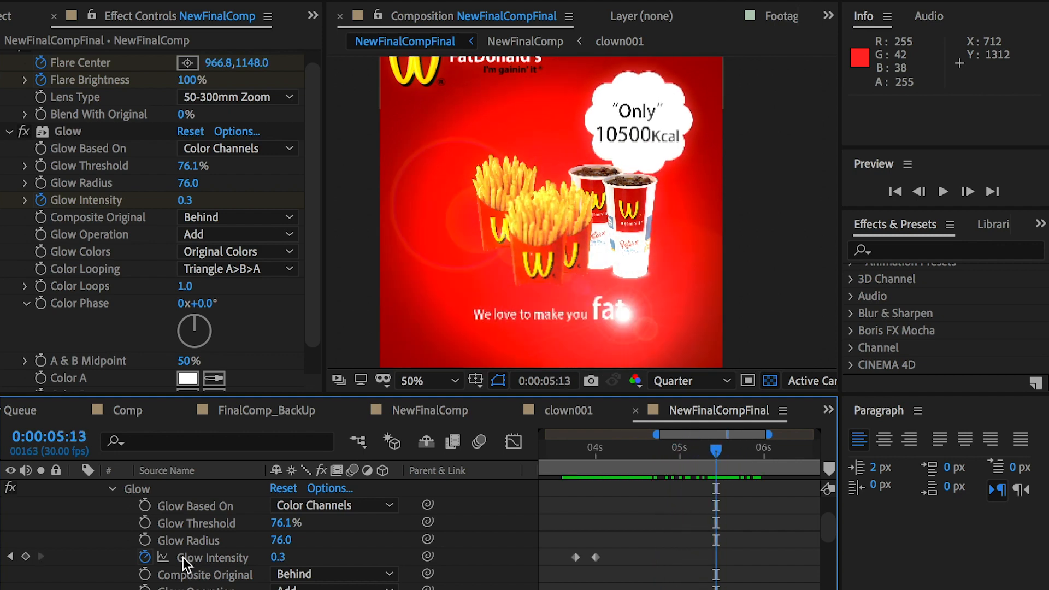
{"action": "left_click", "coordinate": [25, 556]}
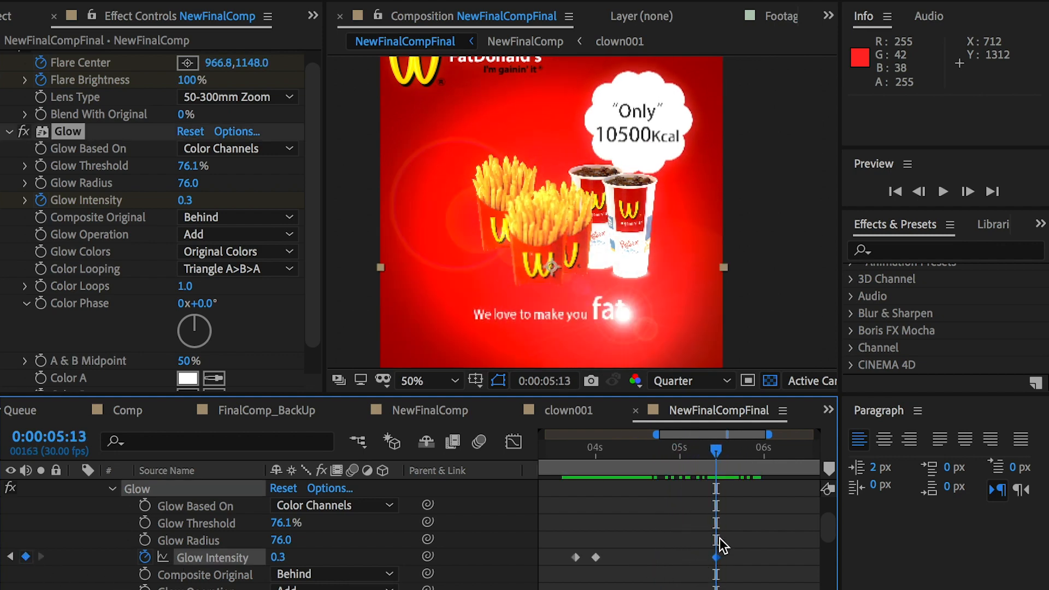
{"action": "left_click_drag", "start_coordinate": [720, 451], "coordinate": [739, 444]}
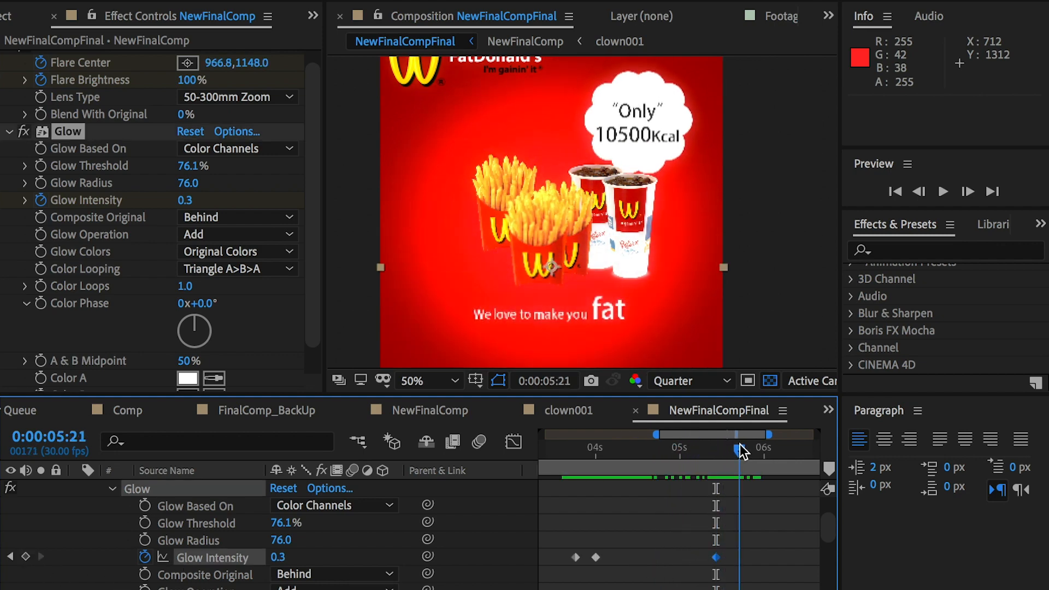
{"action": "left_click", "coordinate": [575, 557]}
{"action": "key", "text": "ctrl+c"}
{"action": "key", "text": "ctrl+v"}
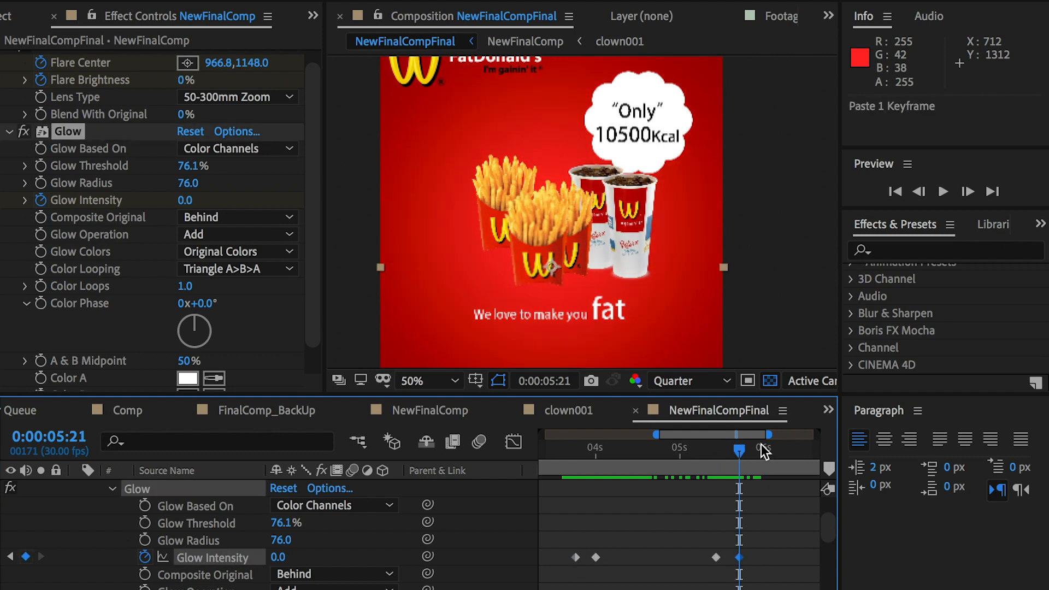
{"action": "left_click", "coordinate": [778, 448]}
{"action": "scroll", "coordinate": [171, 502], "scroll_direction": "up", "scroll_amount": 1}
{"action": "scroll", "coordinate": [172, 502], "scroll_direction": "up", "scroll_amount": 1}
{"action": "left_click", "coordinate": [79, 489]}
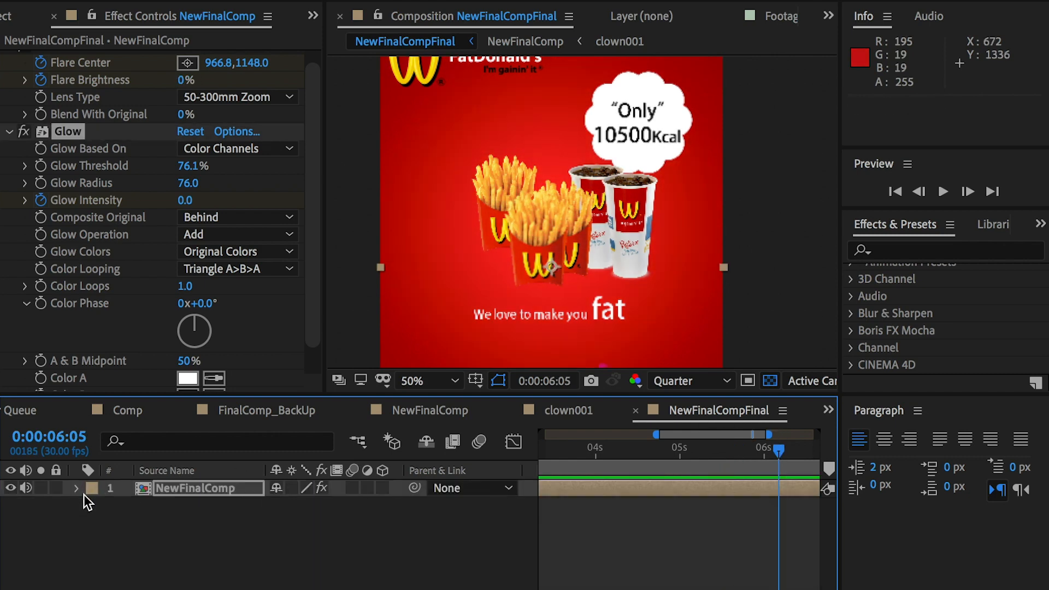
- Import BG Music.mp3 from the Sound footage folder, place it above NewFinalComp in the timeline, and return to 0:00:00:00
{"action": "key", "text": "super+i"}
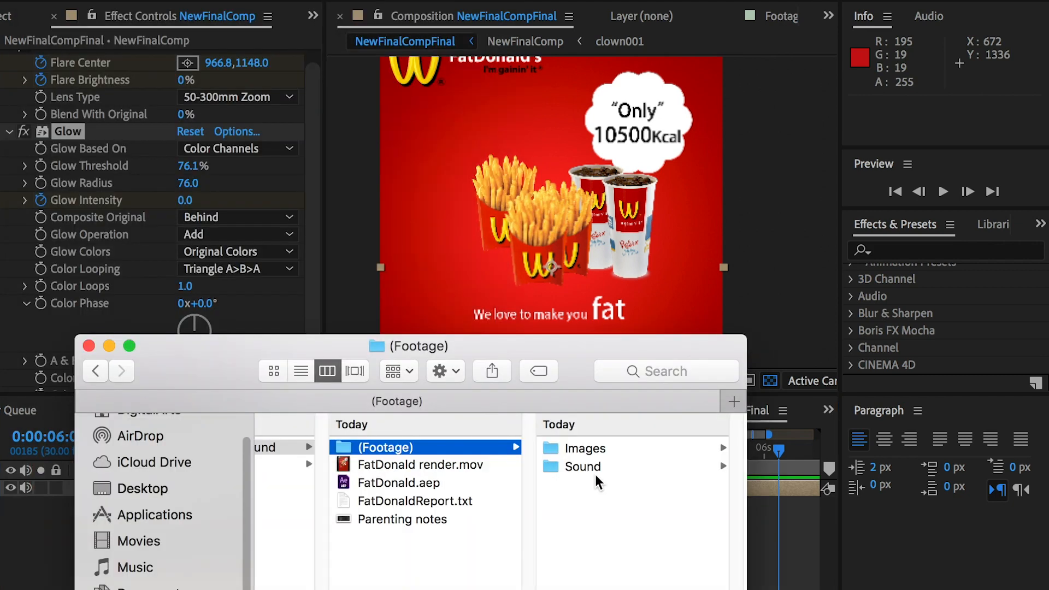
{"action": "left_click", "coordinate": [595, 476]}
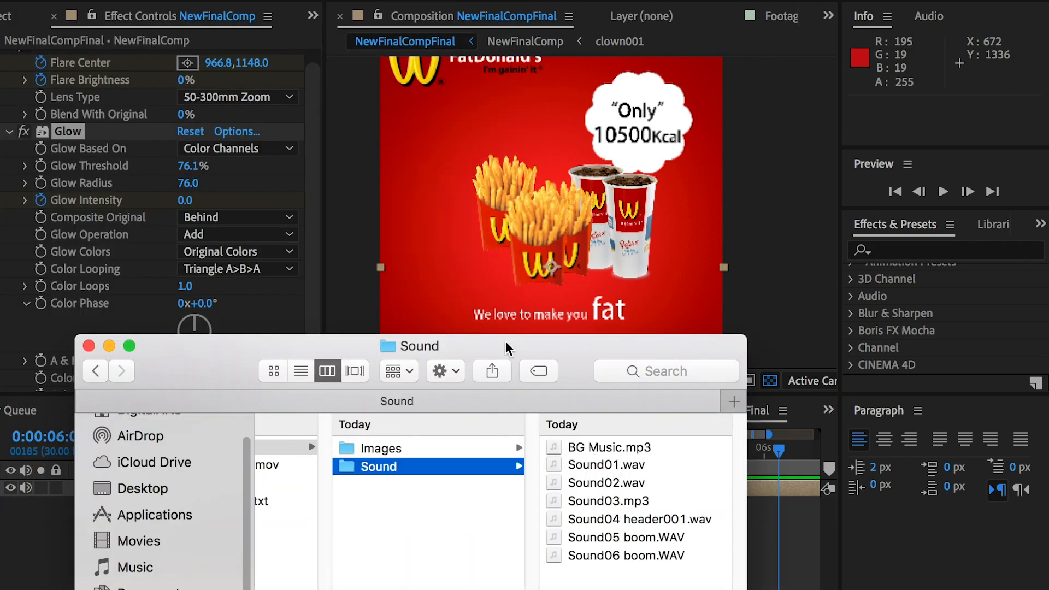
{"action": "left_click_drag", "start_coordinate": [505, 345], "coordinate": [669, 361]}
{"action": "left_click_drag", "start_coordinate": [764, 462], "coordinate": [129, 522]}
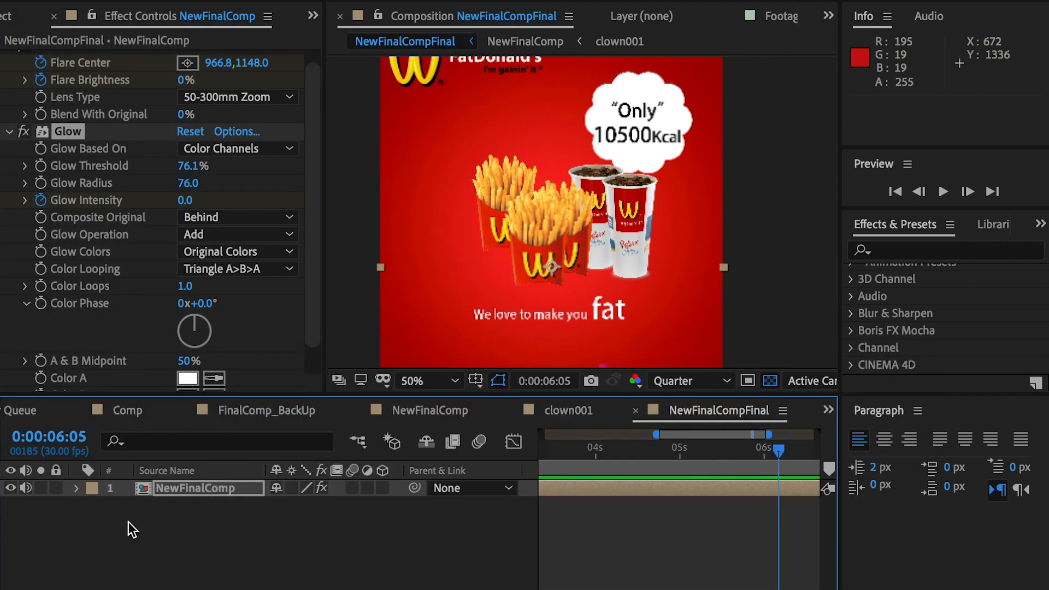
{"action": "left_click_drag", "start_coordinate": [657, 435], "coordinate": [364, 424]}
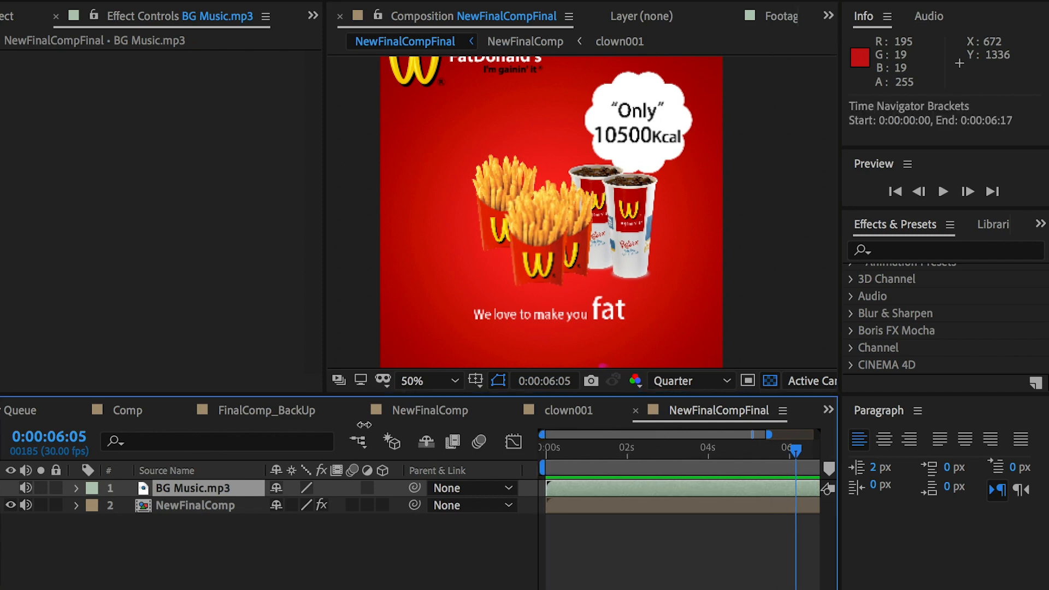
{"action": "key", "text": "Home"}
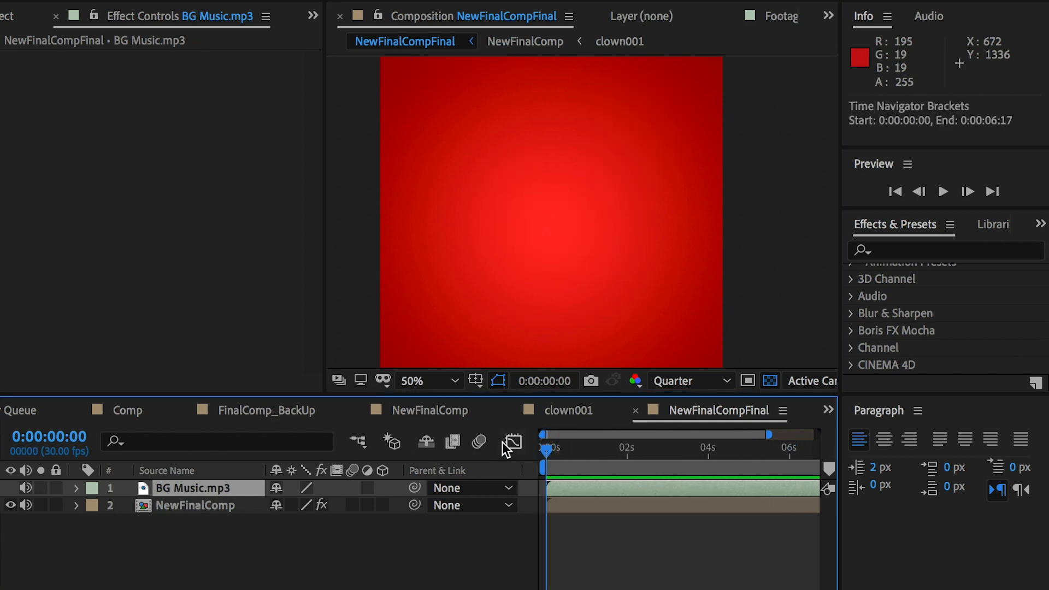
- Move BG Music.mp3 below NewFinalComp in the layer order and preview the composition with the music
{"action": "key", "text": "space"}
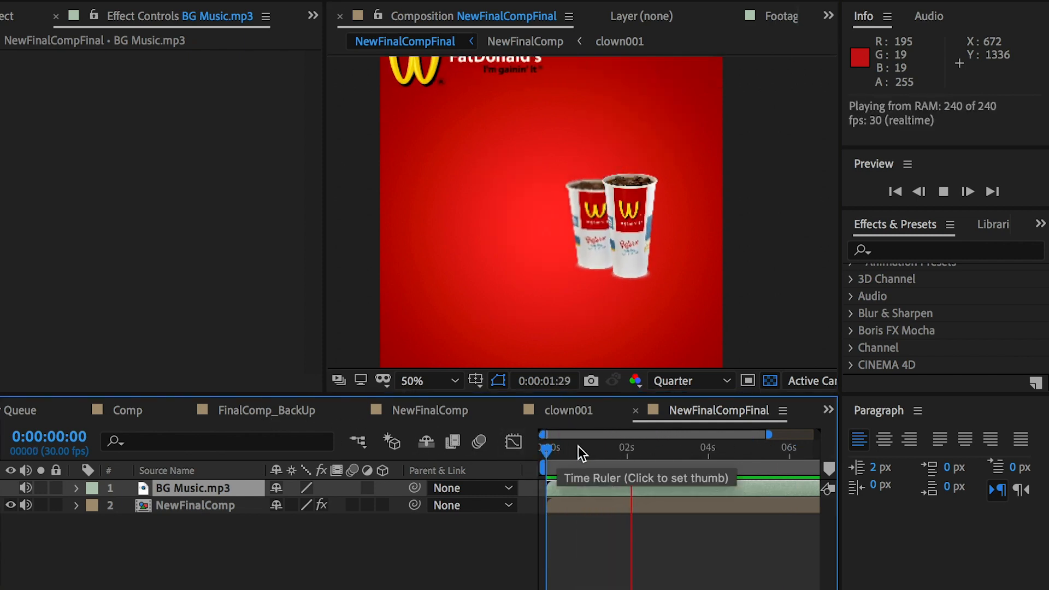
{"action": "left_click", "coordinate": [582, 448]}
{"action": "key", "text": "ctrl+["}
{"action": "key", "text": "space"}
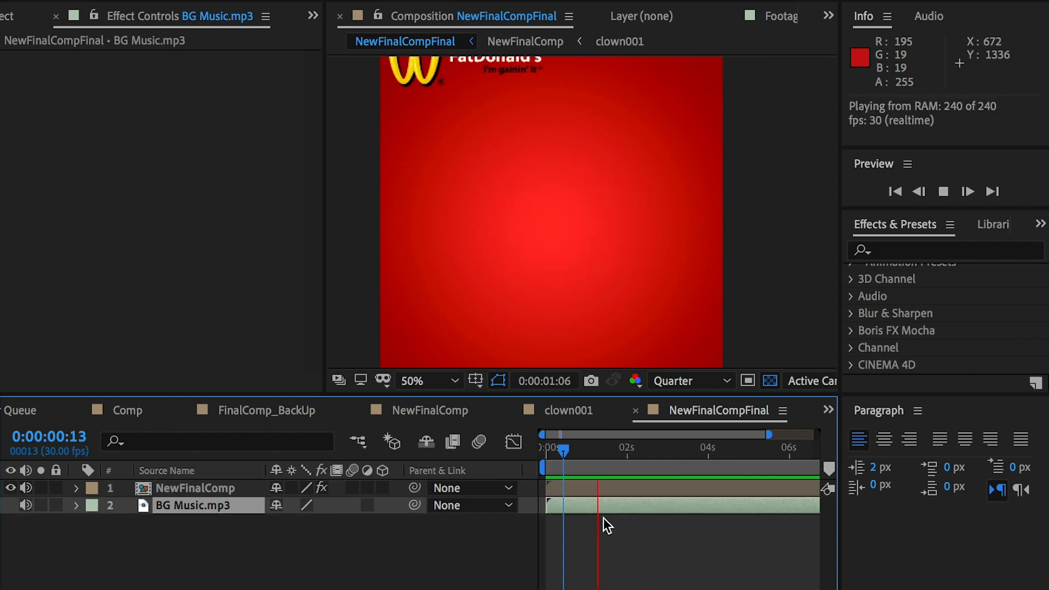
{"action": "key", "text": "space"}
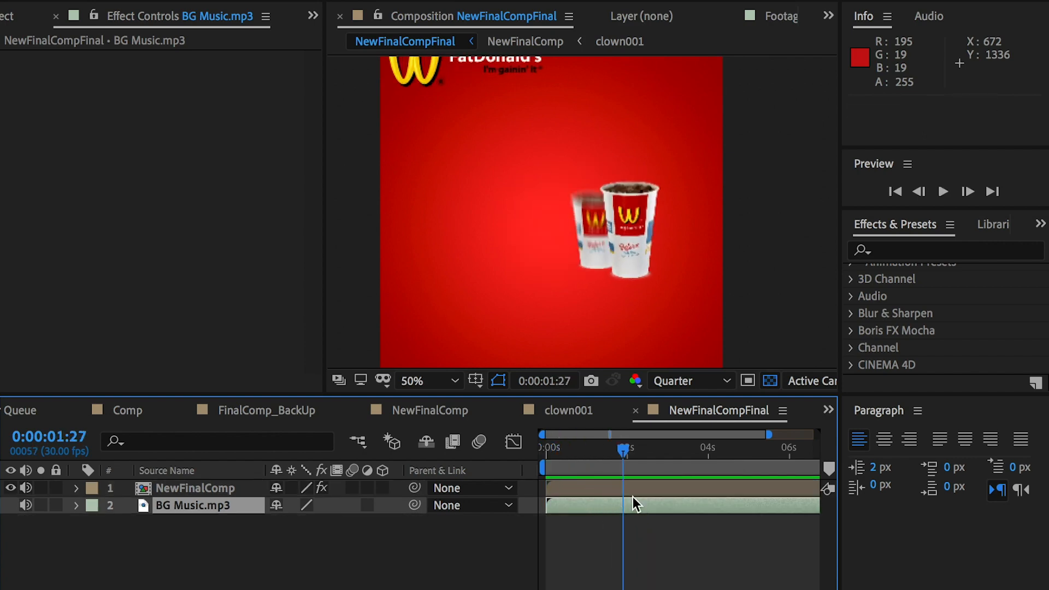
{"action": "key", "text": "space"}
{"action": "left_click", "coordinate": [628, 453]}
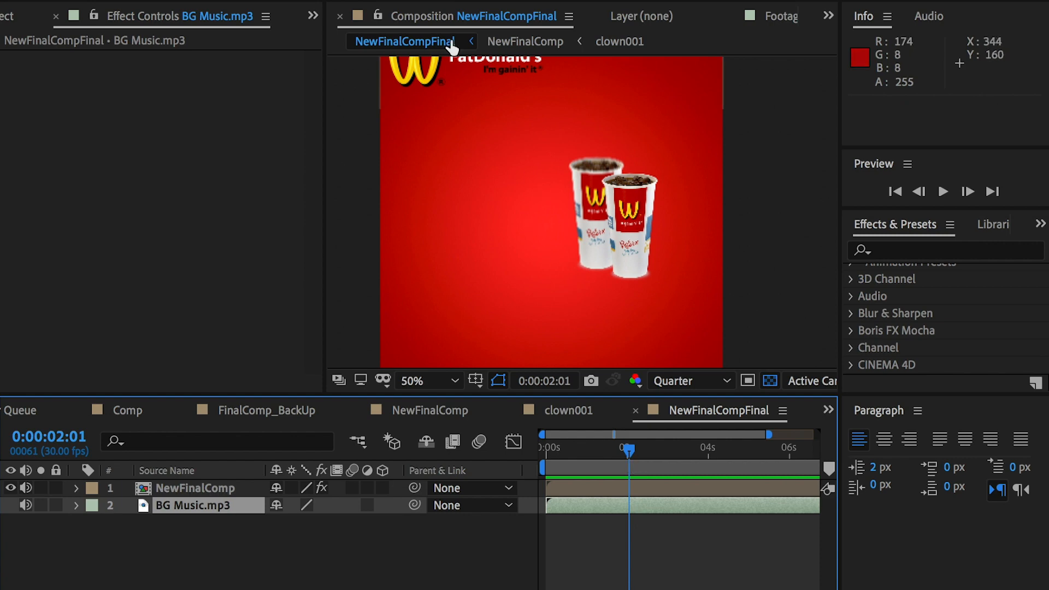
{"action": "scroll", "coordinate": [461, 95], "scroll_direction": "up", "scroll_amount": 3}
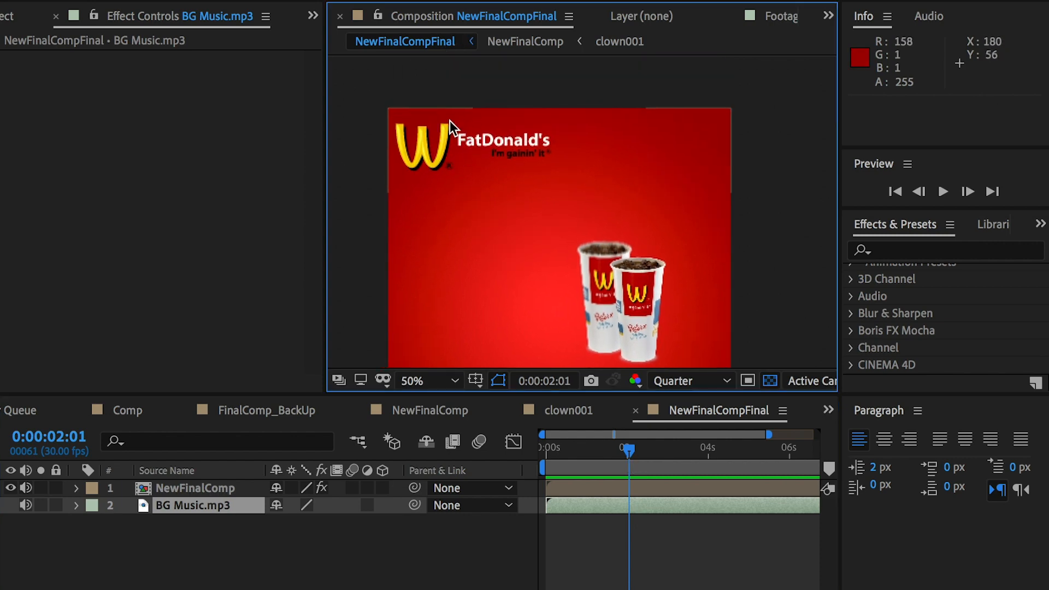
- Reveal the audio waveform of BG Music.mp3 and check the quiet opening with the current time at 0:00:00:20
{"action": "left_click", "coordinate": [78, 507]}
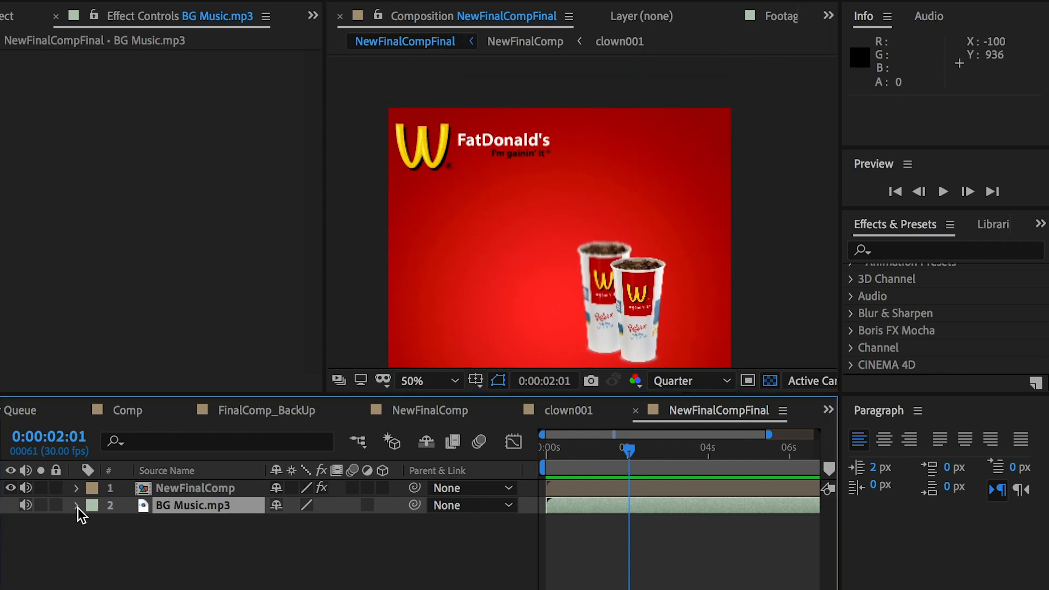
{"action": "left_click", "coordinate": [77, 506]}
{"action": "left_click", "coordinate": [95, 523]}
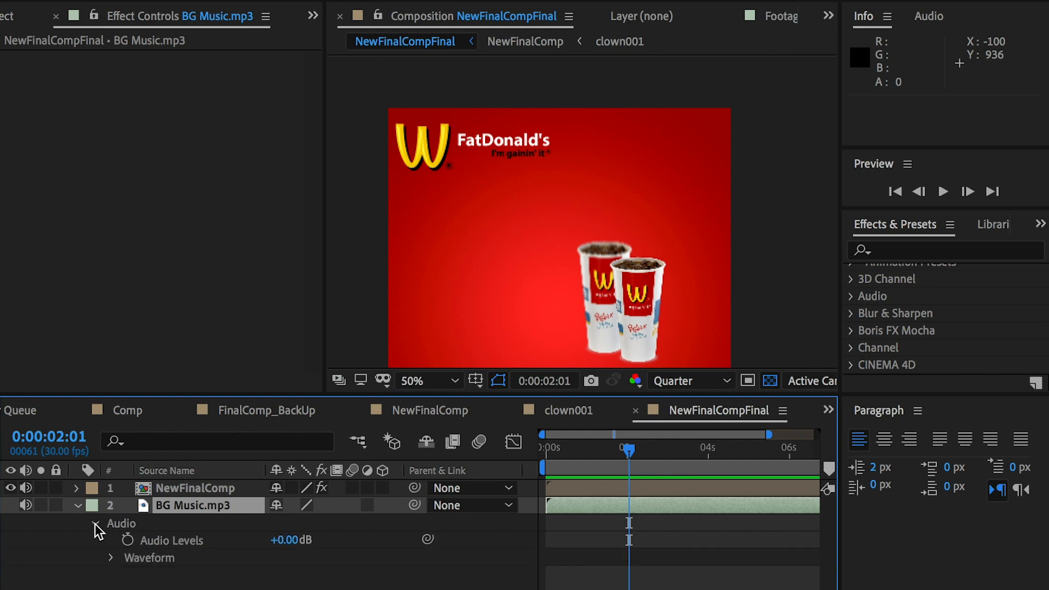
{"action": "left_click", "coordinate": [111, 560]}
{"action": "left_click_drag", "start_coordinate": [630, 450], "coordinate": [576, 453]}
{"action": "key", "text": "space"}
{"action": "key", "text": "space"}
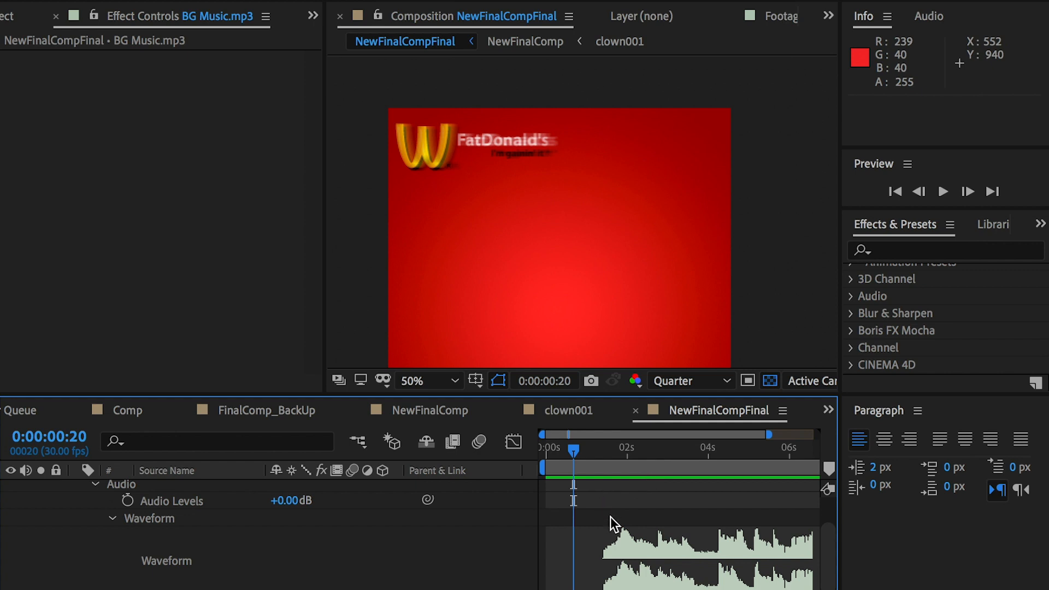
- Trim the start of BG Music.mp3 to 0:00:00:21 and shift the layer earlier to -0:00:00:13, checking playback from 0:00:00:00
{"action": "scroll", "coordinate": [606, 525], "scroll_direction": "up", "scroll_amount": 2}
{"action": "scroll", "coordinate": [569, 509], "scroll_direction": "left", "scroll_amount": 2}
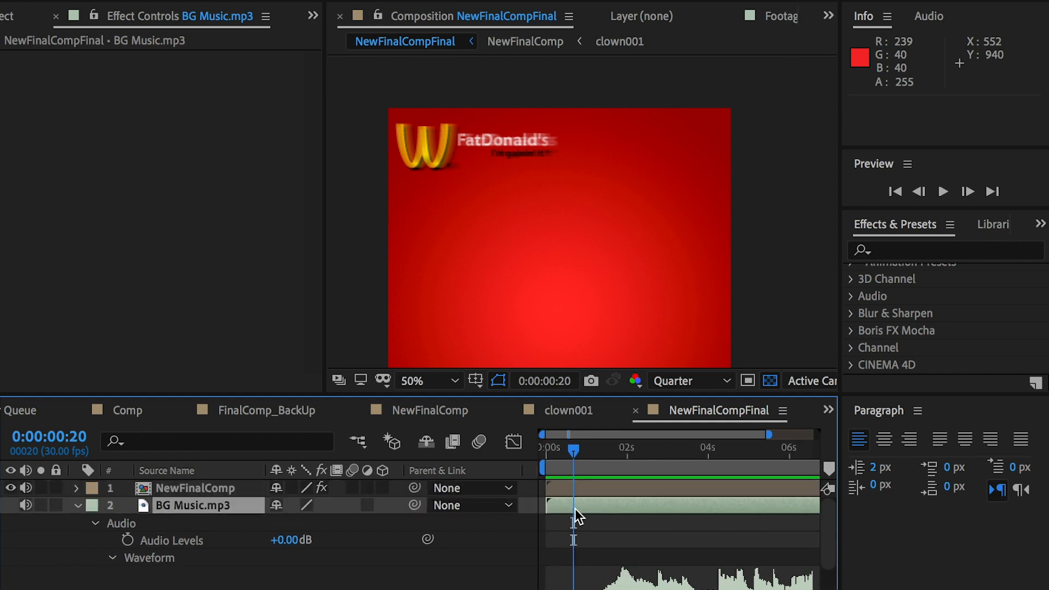
{"action": "left_click_drag", "start_coordinate": [550, 506], "coordinate": [557, 507]}
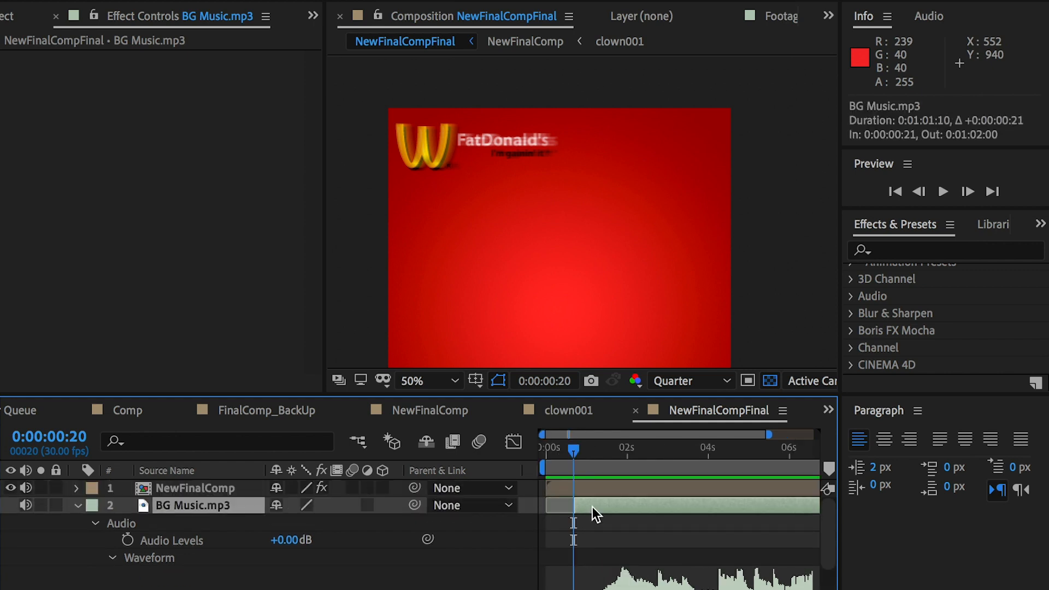
{"action": "left_click_drag", "start_coordinate": [635, 503], "coordinate": [607, 502]}
{"action": "left_click_drag", "start_coordinate": [575, 453], "coordinate": [506, 446]}
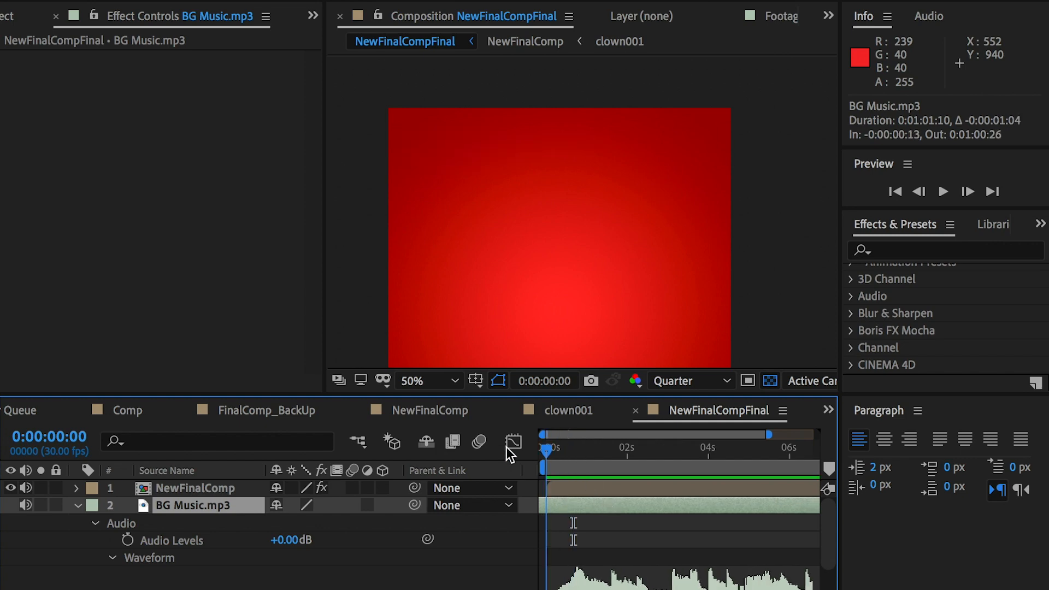
{"action": "key", "text": "space"}
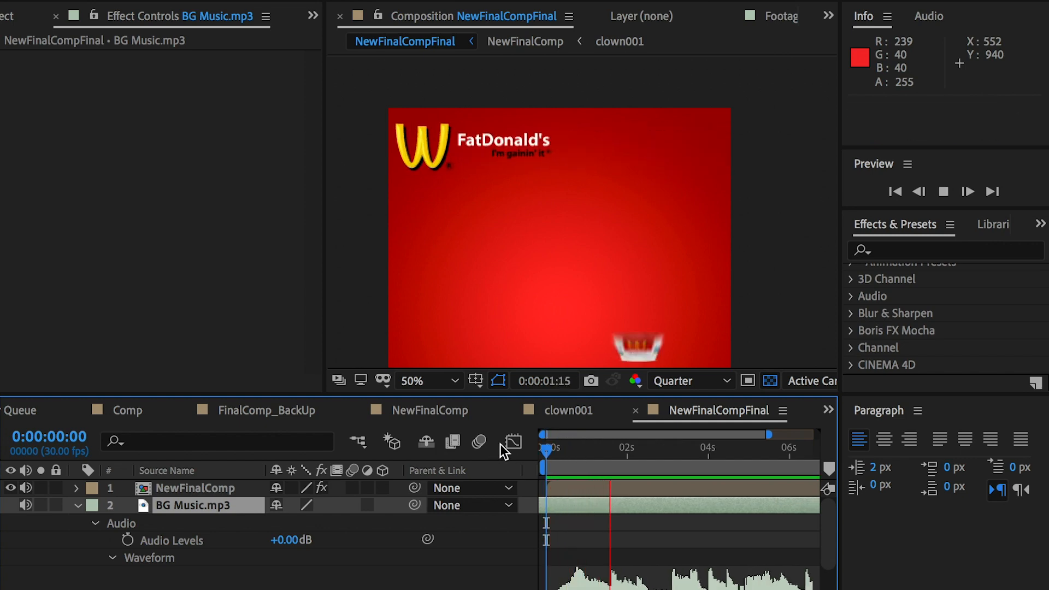
{"action": "key", "text": "space"}
{"action": "left_click_drag", "start_coordinate": [560, 261], "coordinate": [567, 182]}
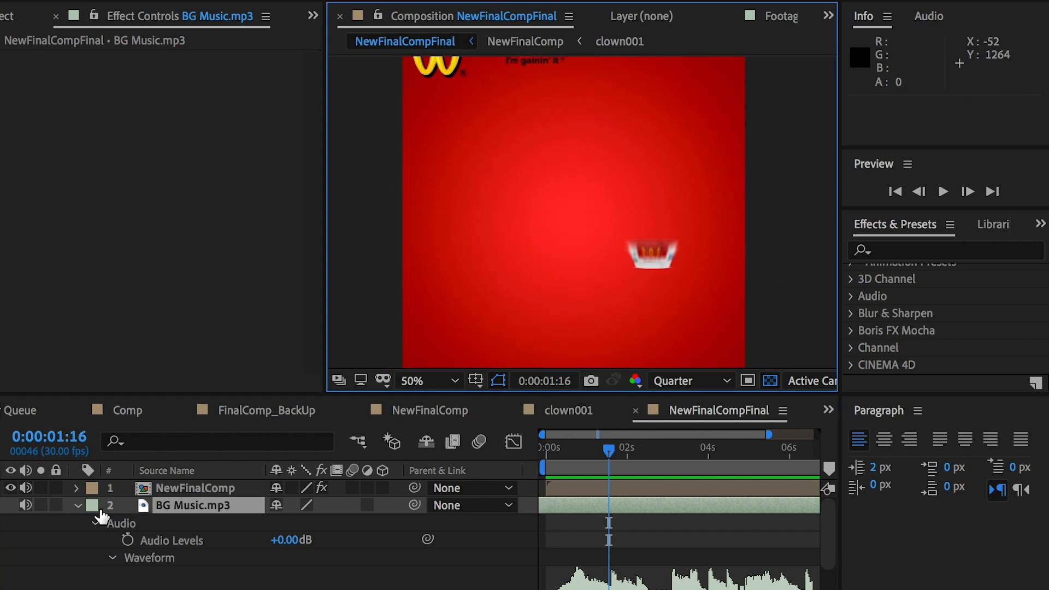
- Collapse the BG Music.mp3 layer, switch to the Sound folder in Finder, and audition Sound01.wav and Sound02.wav
{"action": "left_click", "coordinate": [78, 505]}
{"action": "key", "text": "super+Tab"}
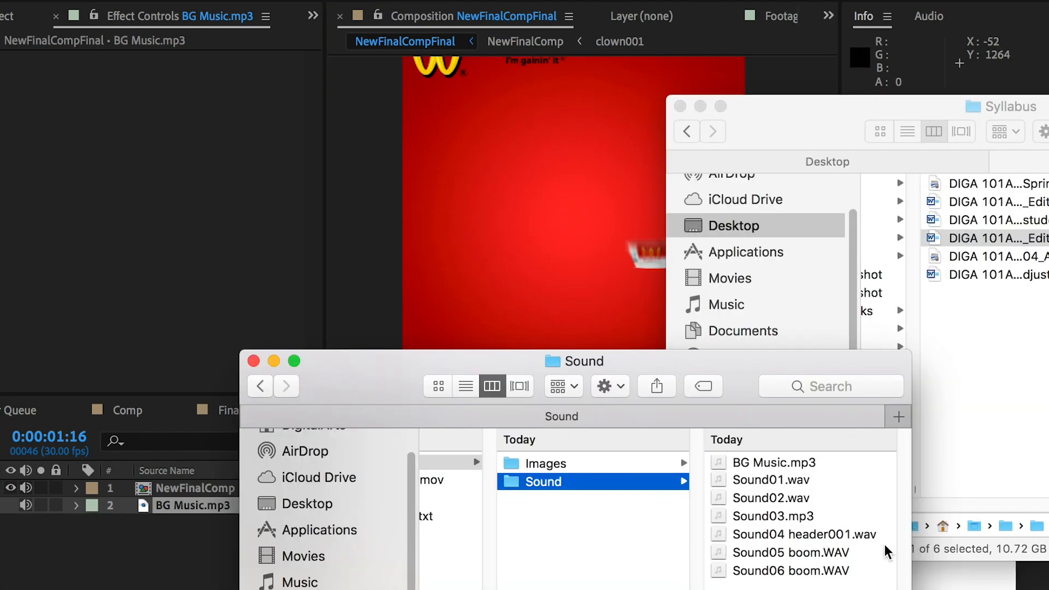
{"action": "left_click", "coordinate": [763, 482]}
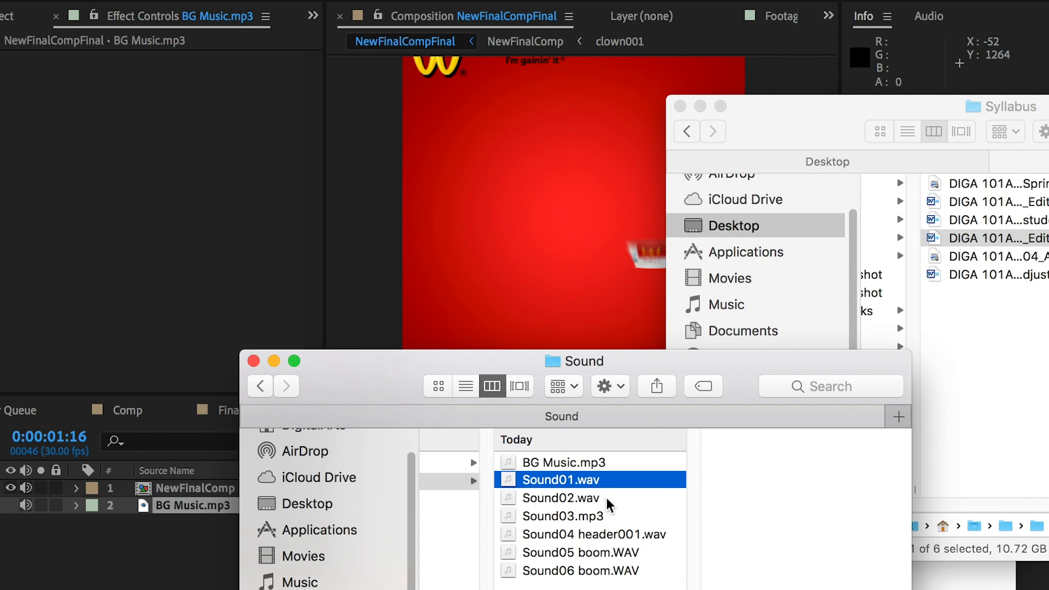
{"action": "key", "text": "space"}
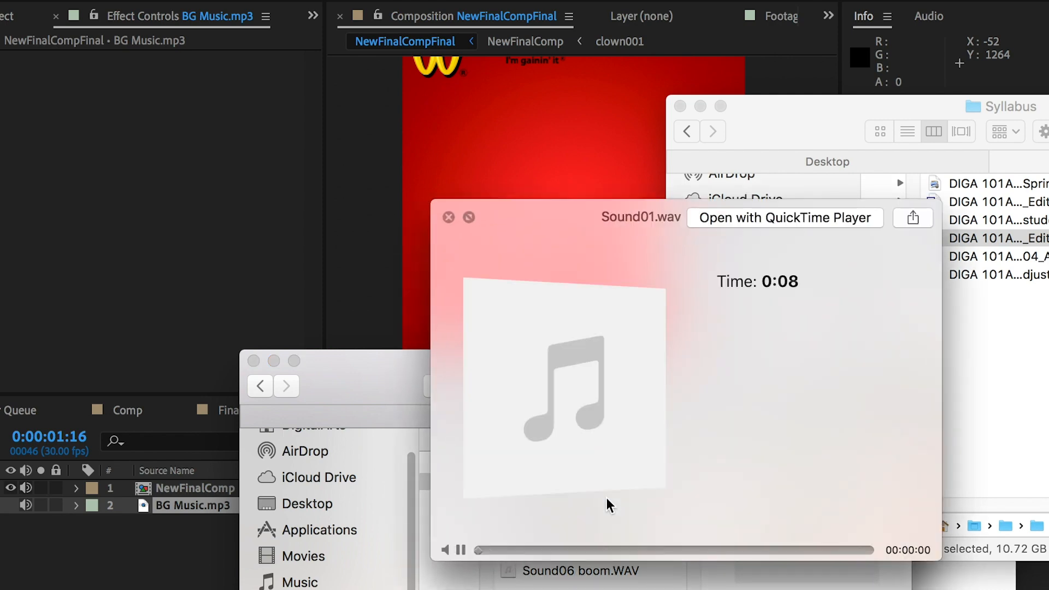
{"action": "key", "text": "space"}
{"action": "key", "text": "Down"}
{"action": "key", "text": "space"}
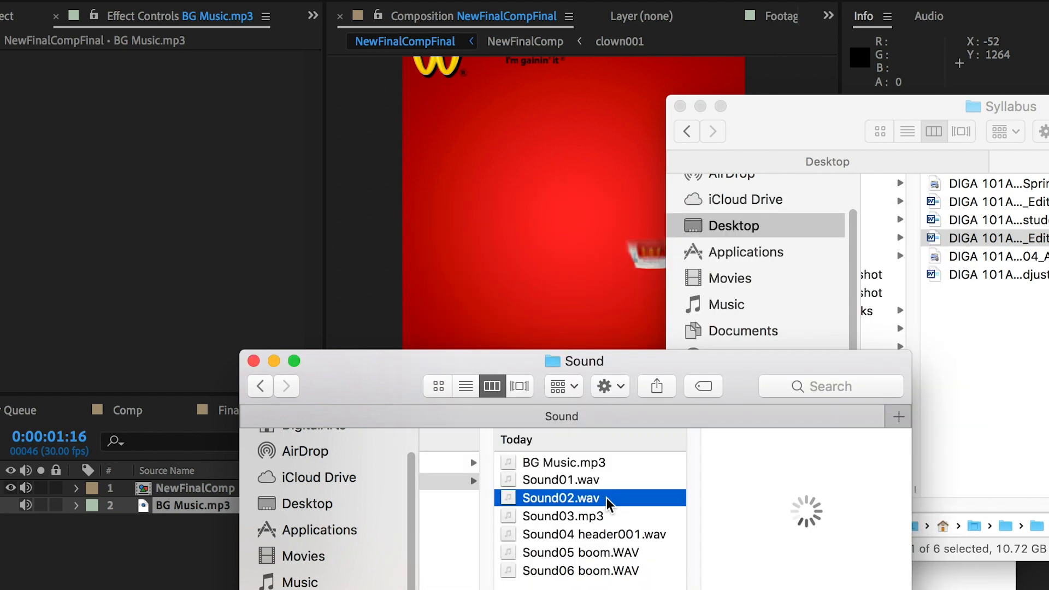
{"action": "key", "text": "space"}
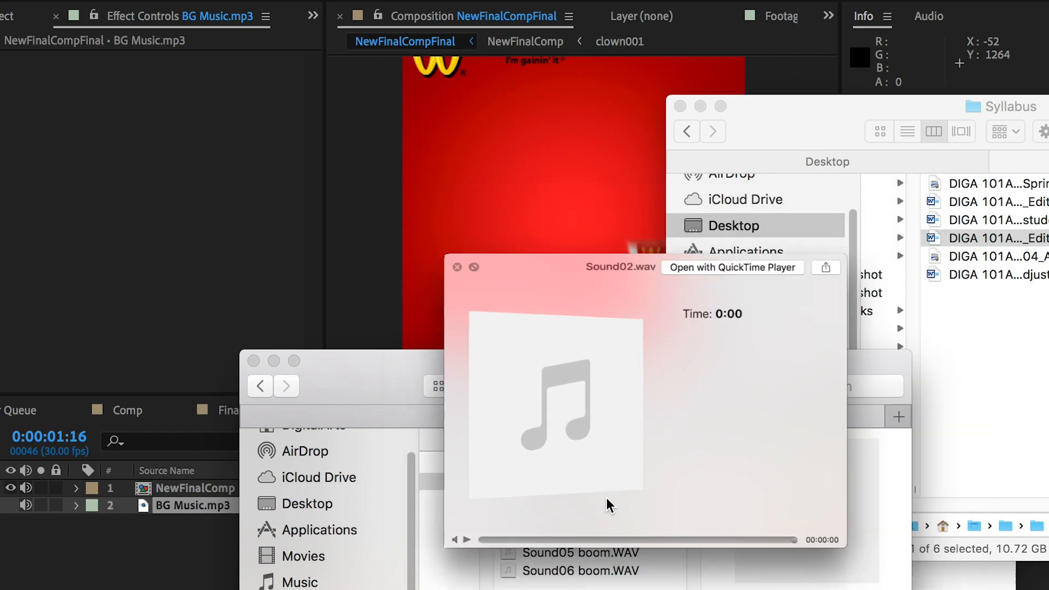
- Import Sound01.wav into the project, place it below BG Music.mp3 in the timeline, and reveal its waveform
{"action": "left_click_drag", "start_coordinate": [562, 480], "coordinate": [85, 274]}
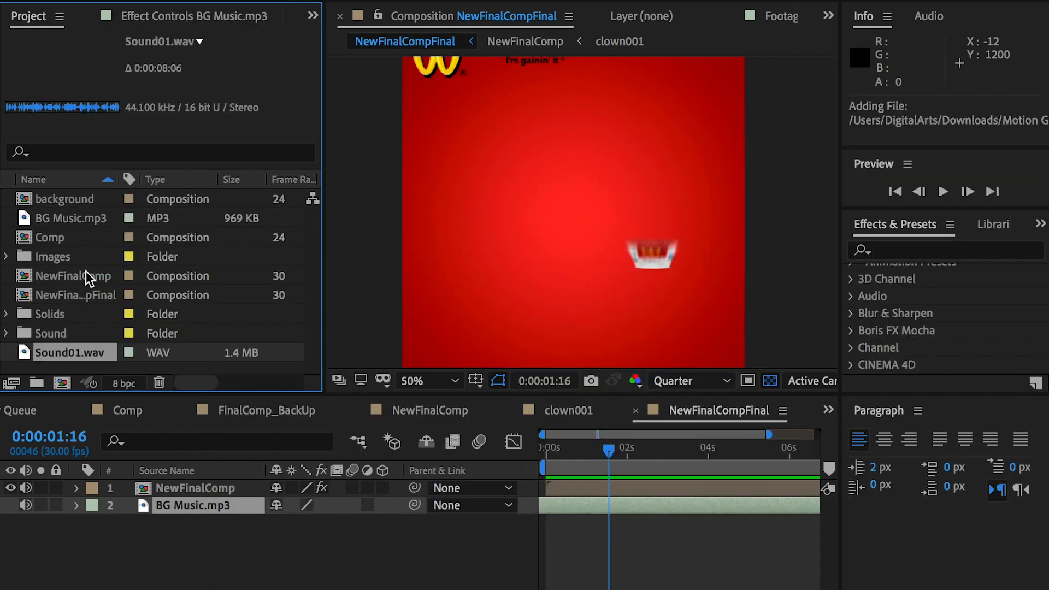
{"action": "left_click_drag", "start_coordinate": [75, 386], "coordinate": [150, 538]}
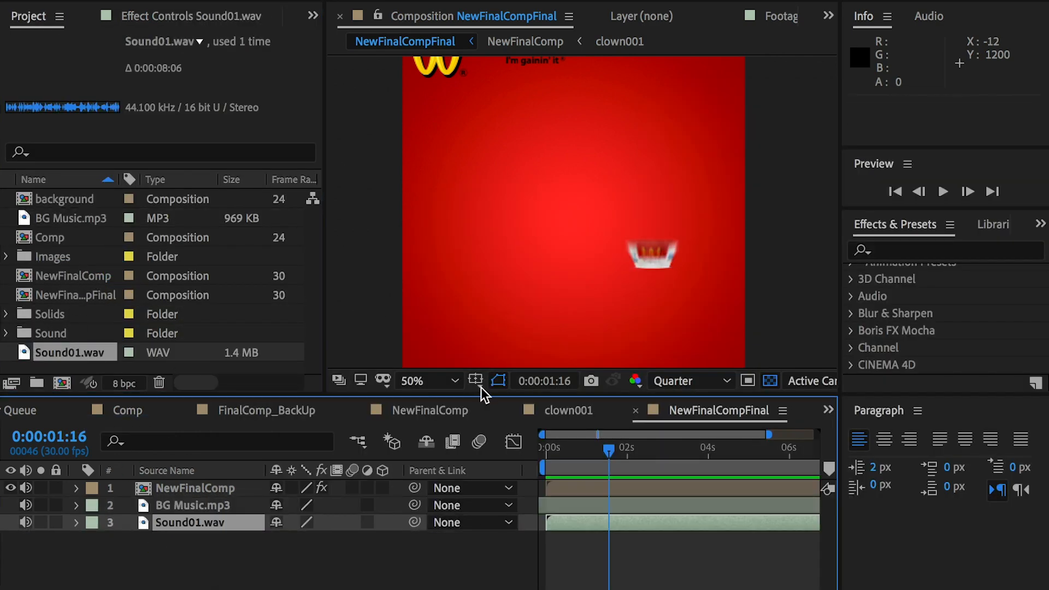
{"action": "left_click", "coordinate": [76, 522]}
{"action": "left_click", "coordinate": [93, 540]}
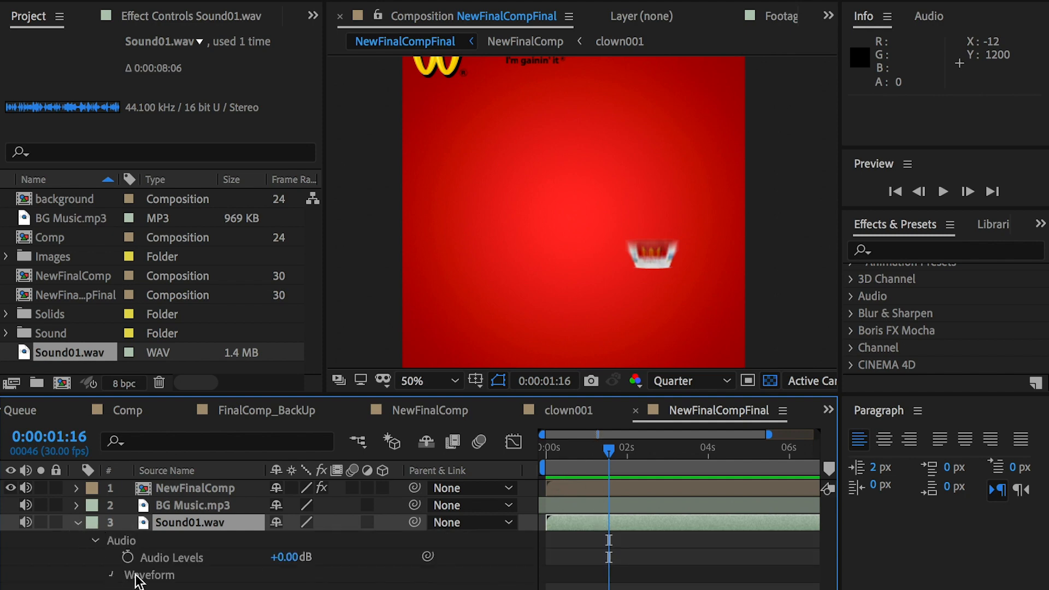
{"action": "left_click", "coordinate": [112, 573]}
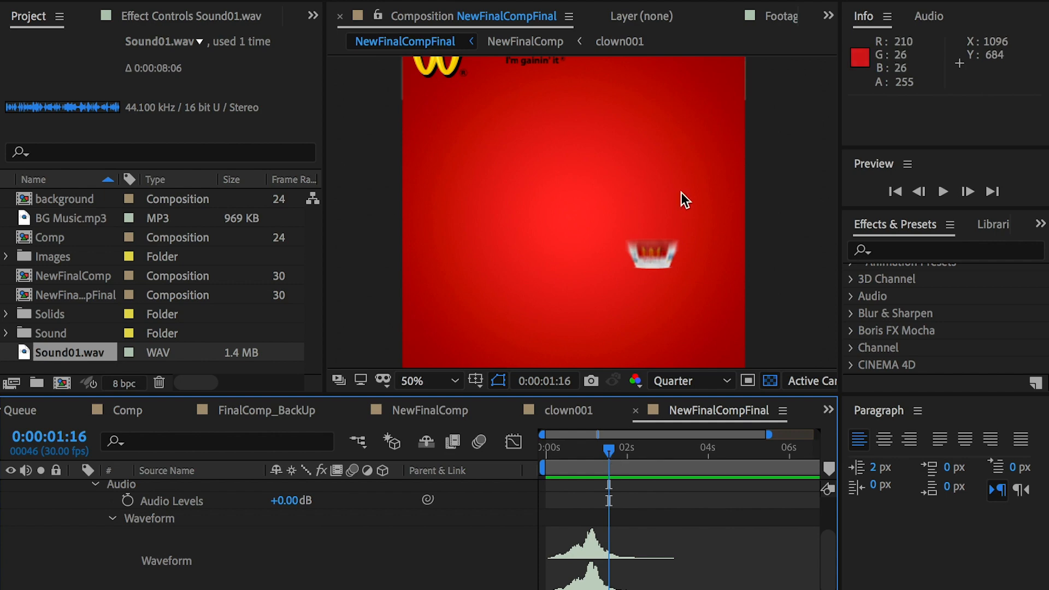
- Shift Sound01.wav to begin at 0:00:00:21, aligning its peak with the first cup's entrance around 0:00:01:17, and preview the timing
{"action": "left_click_drag", "start_coordinate": [609, 448], "coordinate": [611, 448]}
{"action": "scroll", "coordinate": [601, 508], "scroll_direction": "up", "scroll_amount": 3}
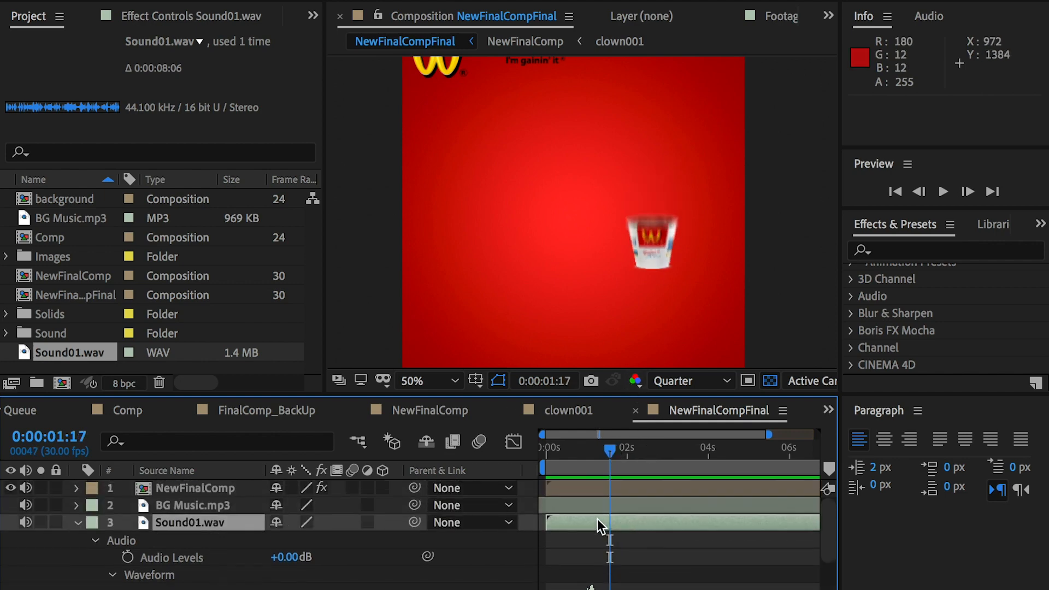
{"action": "left_click_drag", "start_coordinate": [597, 520], "coordinate": [618, 514]}
{"action": "scroll", "coordinate": [634, 520], "scroll_direction": "down", "scroll_amount": 1}
{"action": "scroll", "coordinate": [650, 503], "scroll_direction": "up", "scroll_amount": 1}
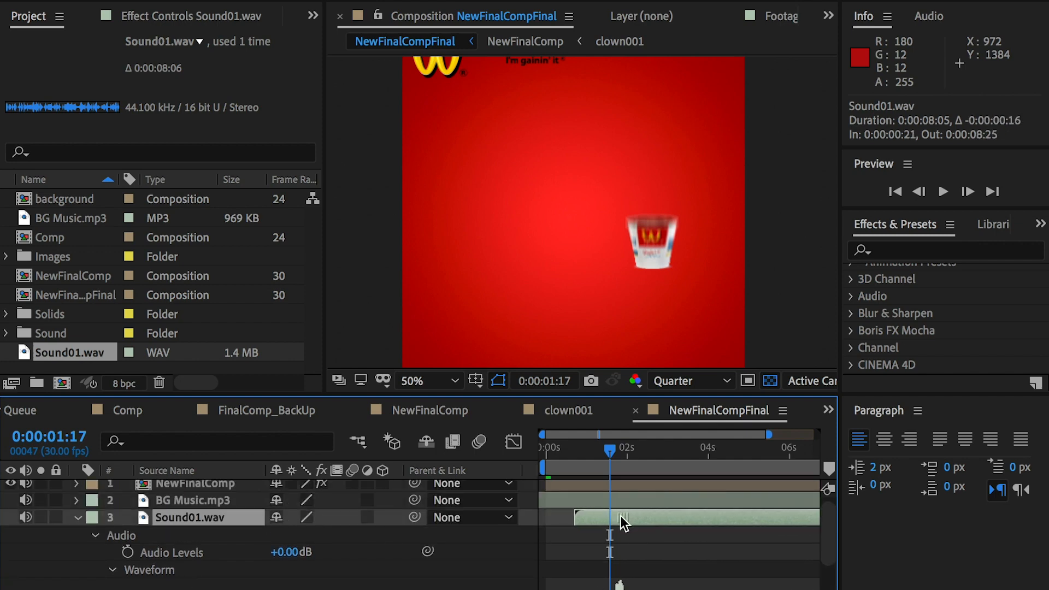
{"action": "left_click", "coordinate": [576, 448]}
{"action": "key", "text": "space"}
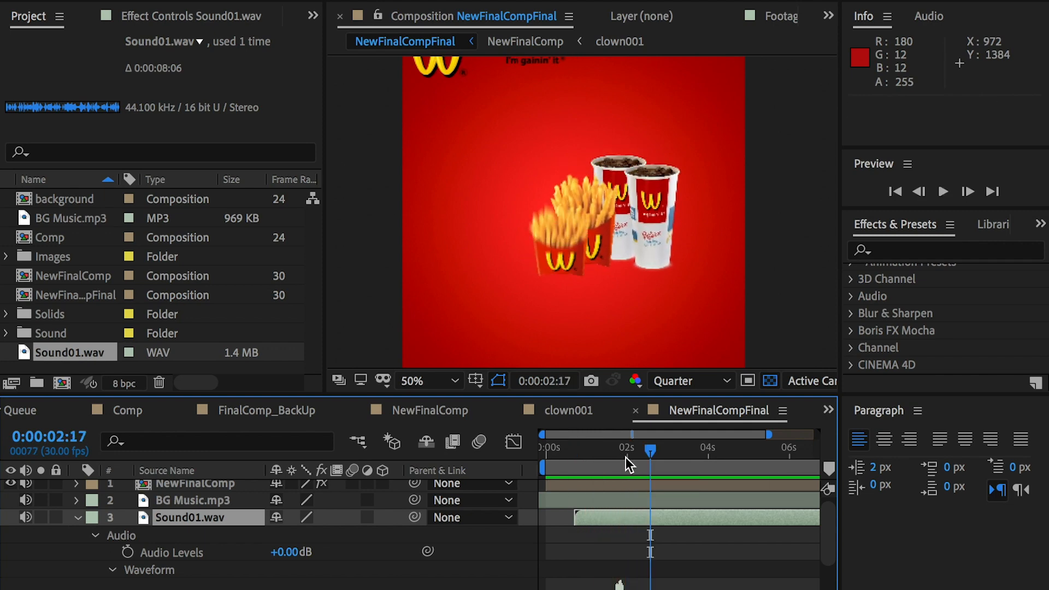
{"action": "left_click", "coordinate": [589, 458]}
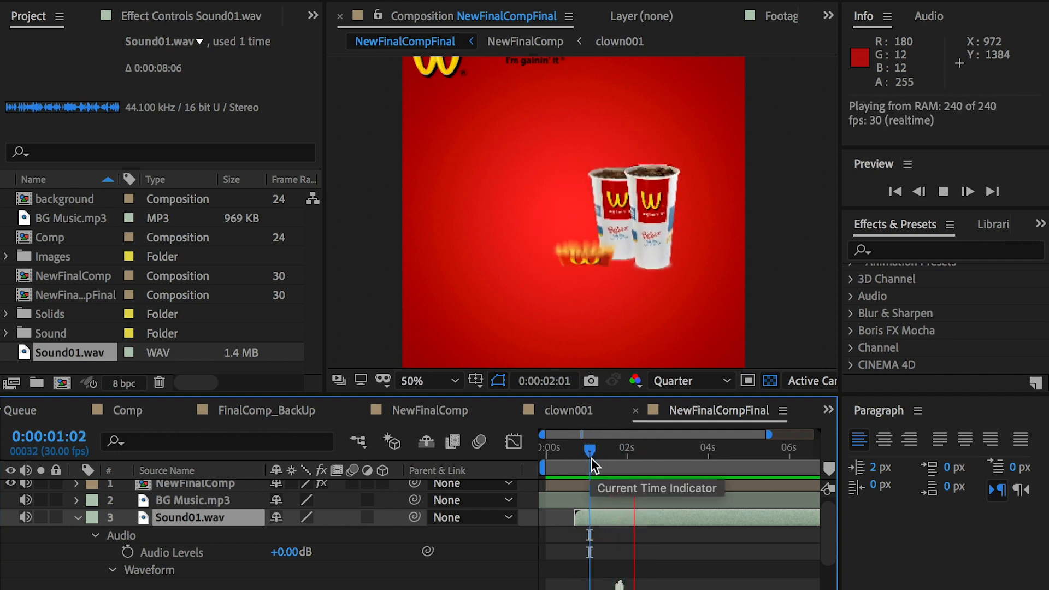
{"action": "key", "text": "space"}
{"action": "key", "text": "XF86AudioRaiseVolume"}
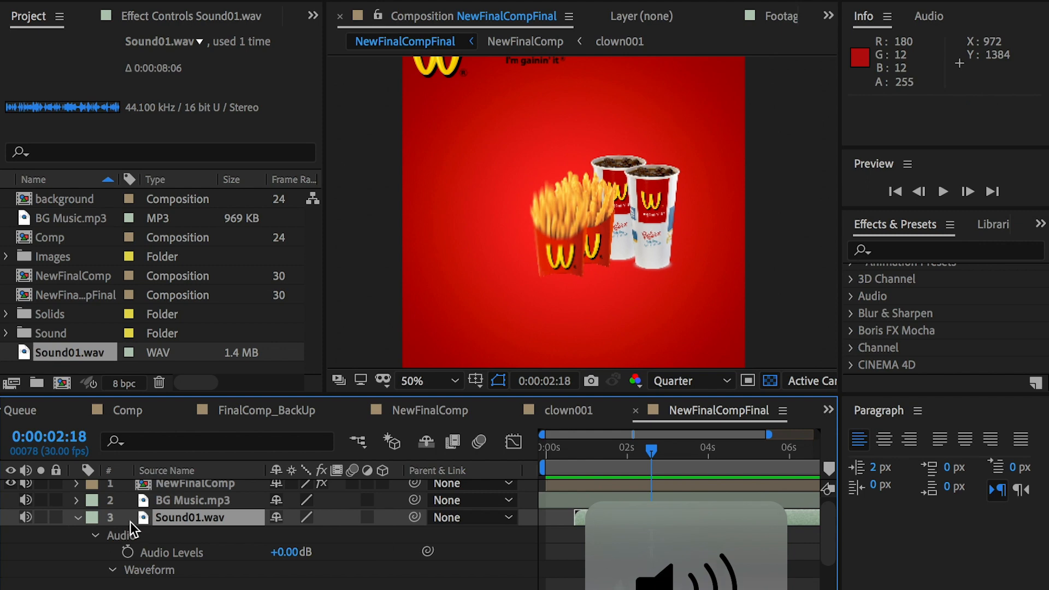
- Import Sound02.wav from the Sound folder in Finder, place it above Sound01.wav in the timeline, and reveal its waveform
{"action": "key", "text": "super+Tab"}
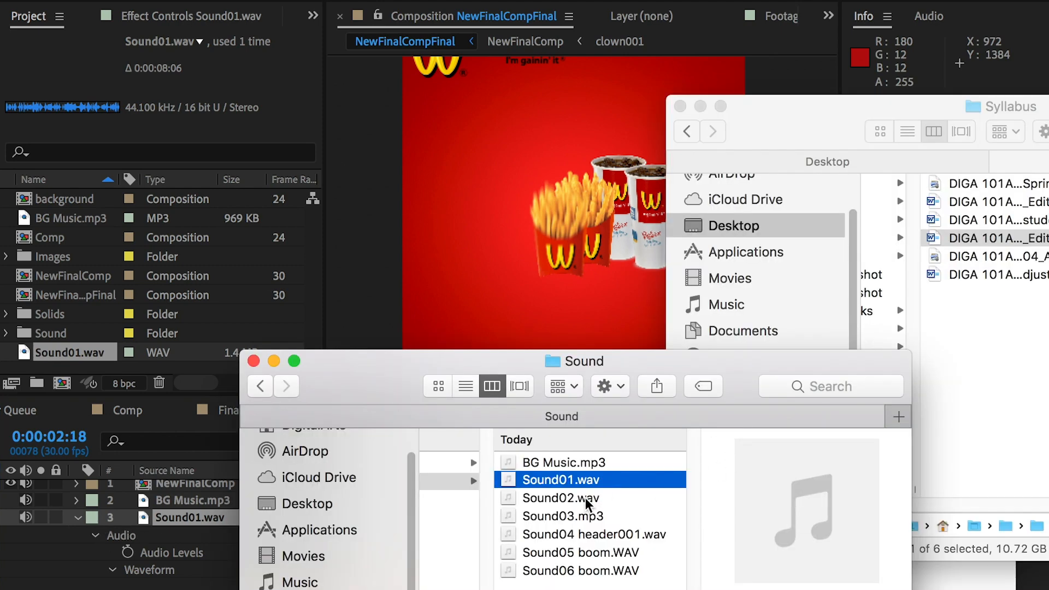
{"action": "left_click_drag", "start_coordinate": [585, 502], "coordinate": [132, 508]}
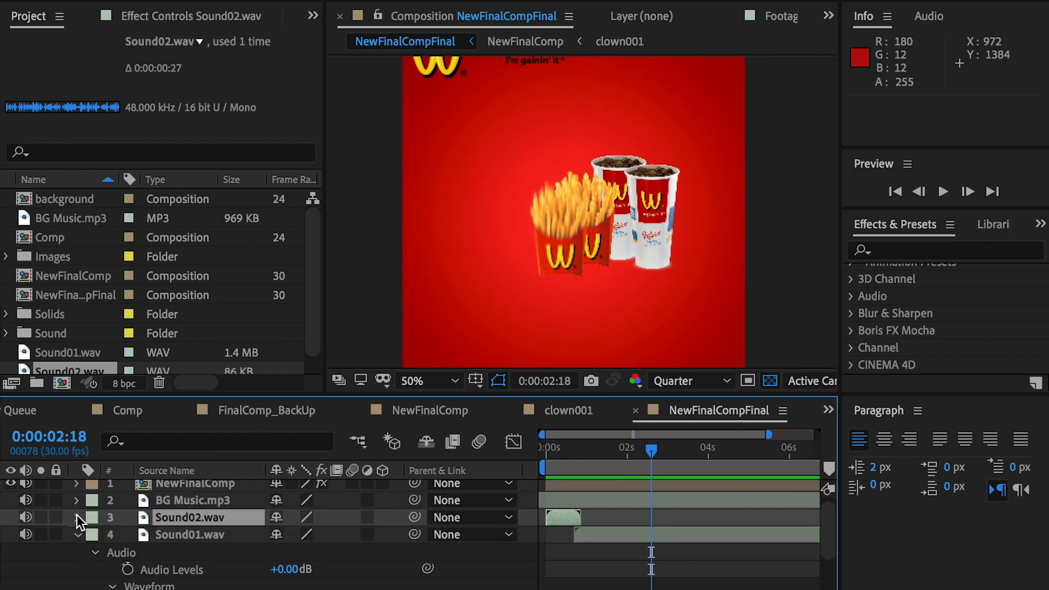
{"action": "left_click", "coordinate": [77, 517]}
{"action": "left_click", "coordinate": [95, 535]}
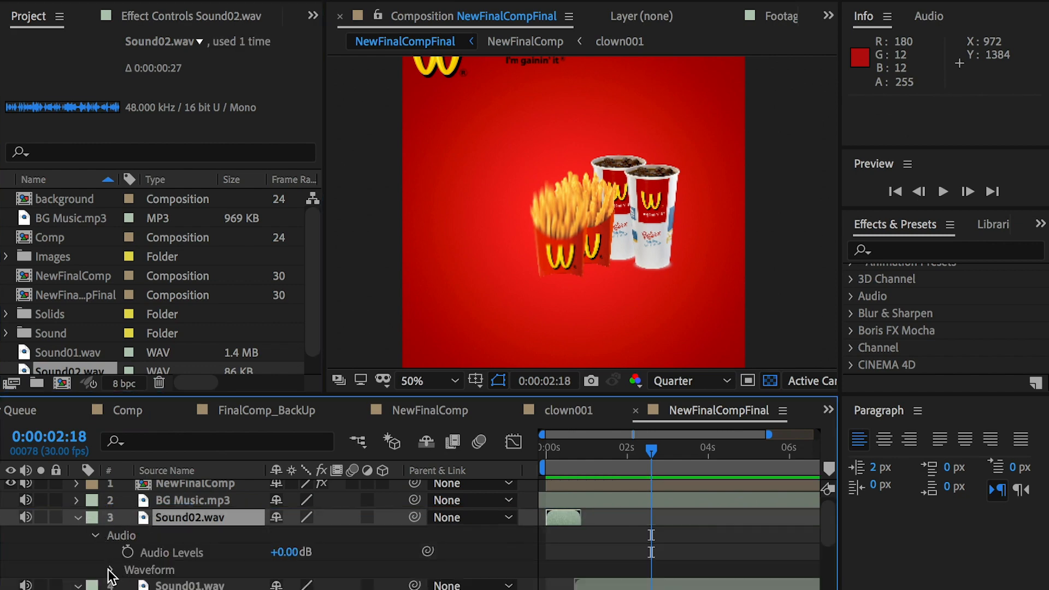
{"action": "left_click", "coordinate": [111, 571]}
- Shift Sound02.wav later to begin just after 0:00:02:00, matching the fries' entrance, and preview from 0:00:00:28
{"action": "scroll", "coordinate": [582, 532], "scroll_direction": "up", "scroll_amount": 2}
{"action": "left_click_drag", "start_coordinate": [574, 522], "coordinate": [648, 523]}
{"action": "left_click", "coordinate": [585, 459]}
{"action": "key", "text": "space"}
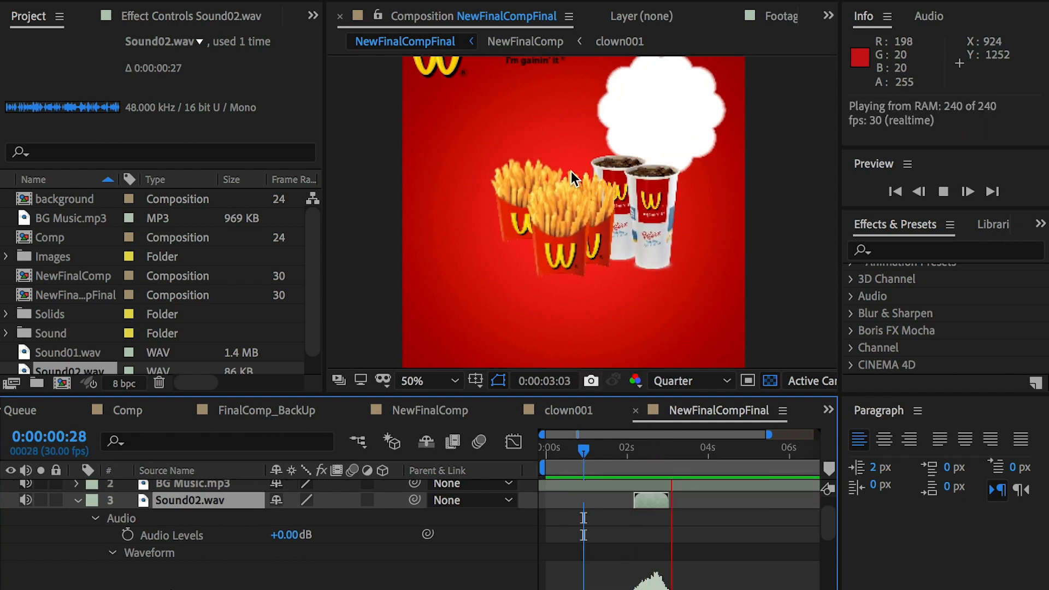
{"action": "key", "text": "space"}
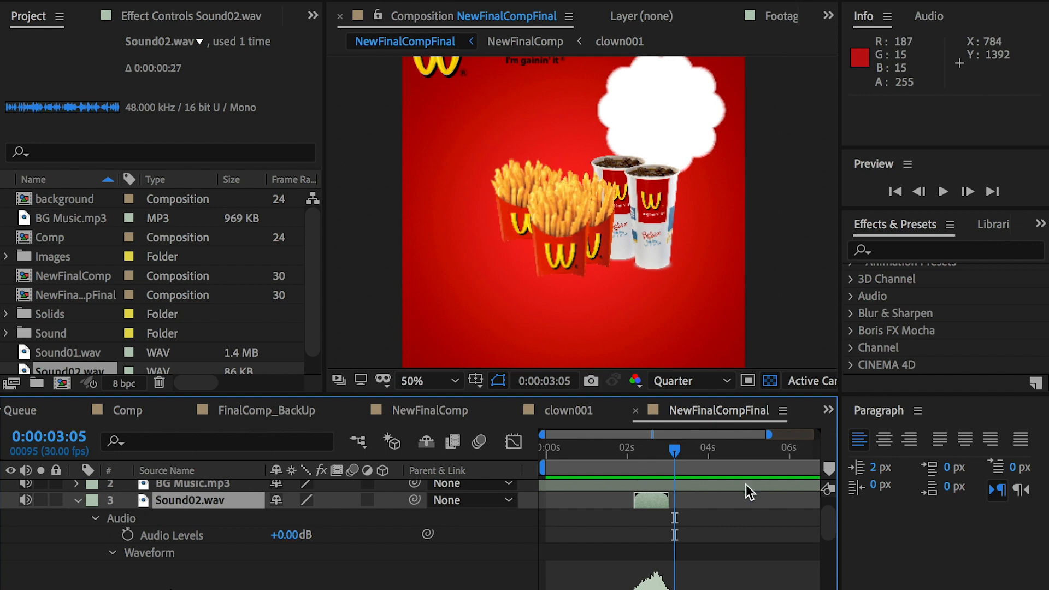
{"action": "key", "text": "super+Tab"}
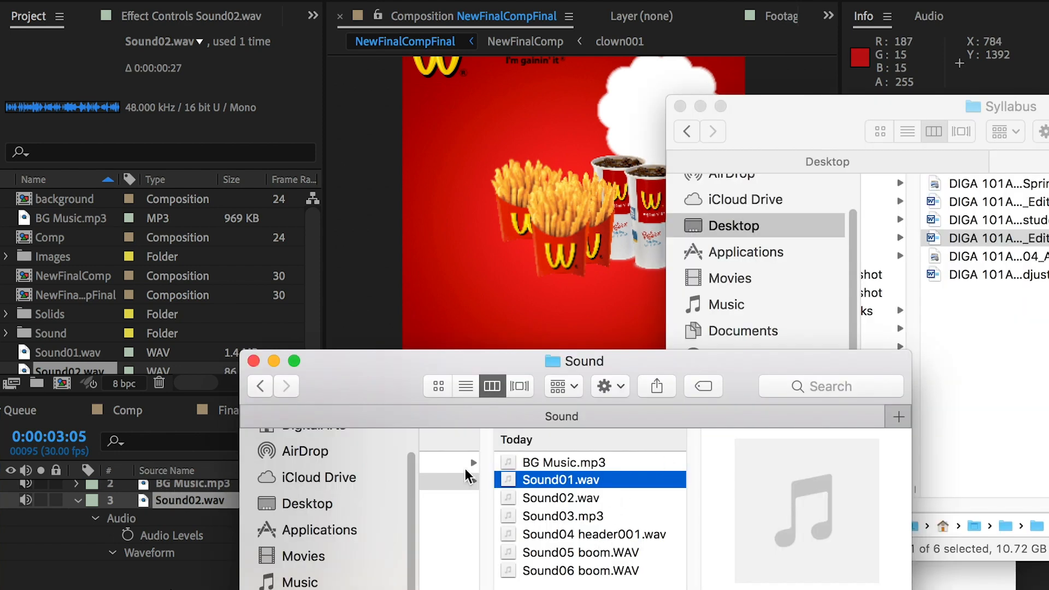
{"action": "key", "text": "super+Tab"}
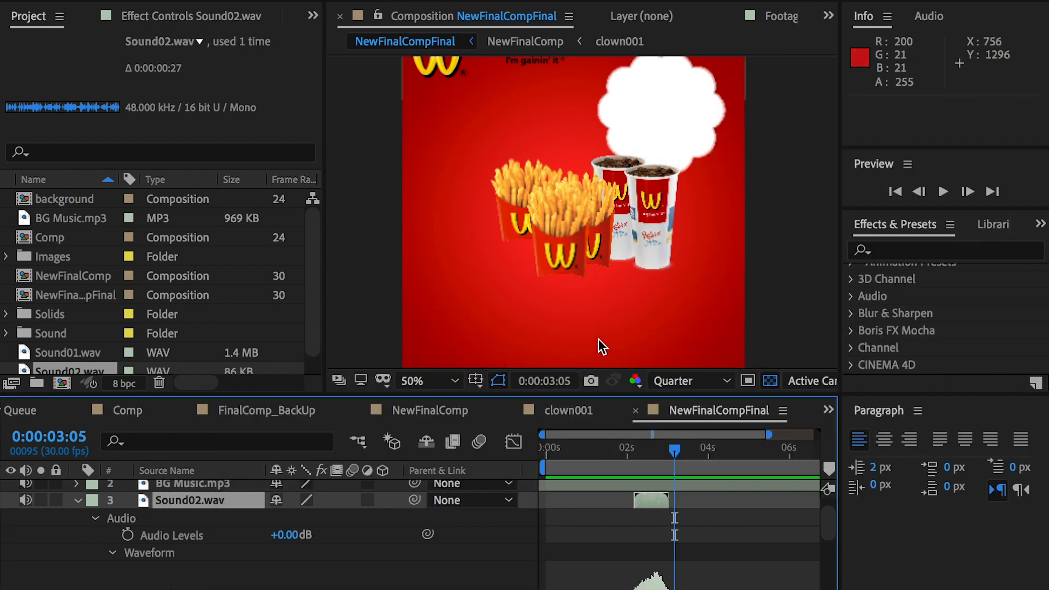